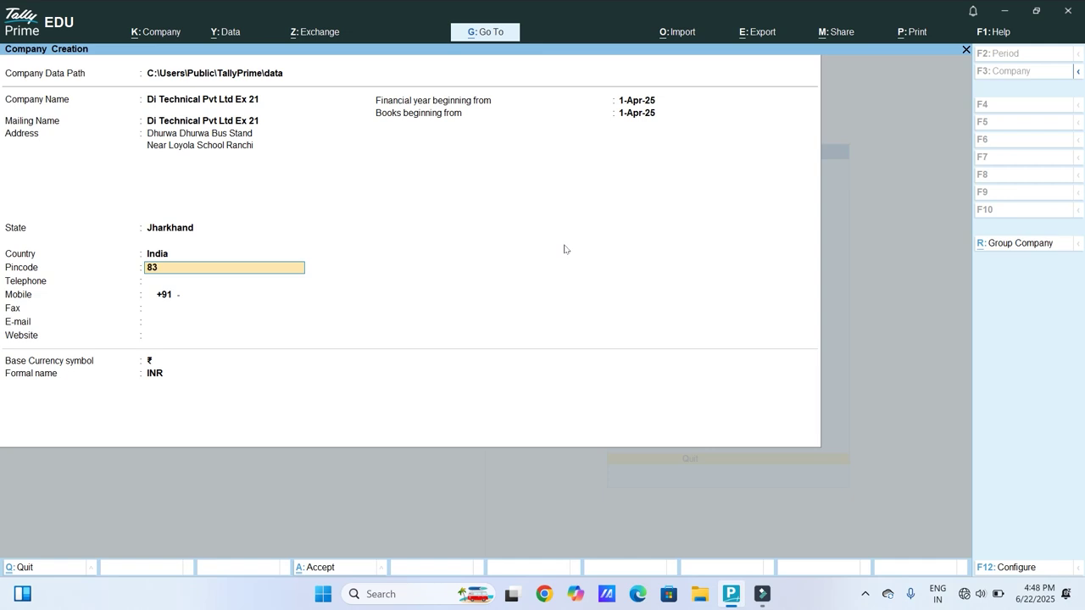
Step: Enter the pincode and mobile number, skip the telephone, and save the Di Technical Pvt Ltd Ex 21 details
text(004)
key(Return)
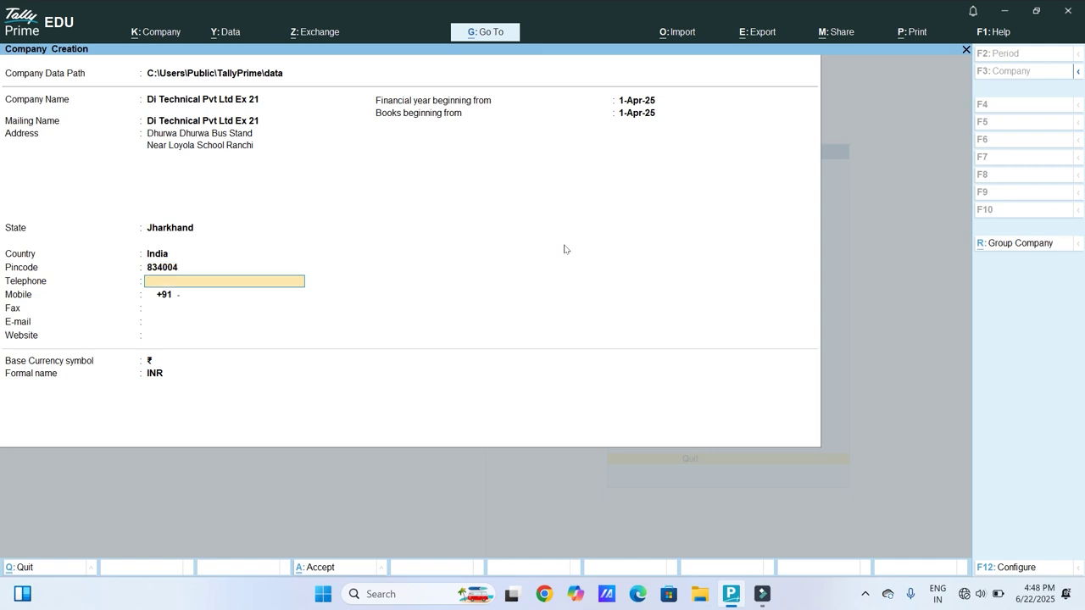
key(Return)
text(821006)
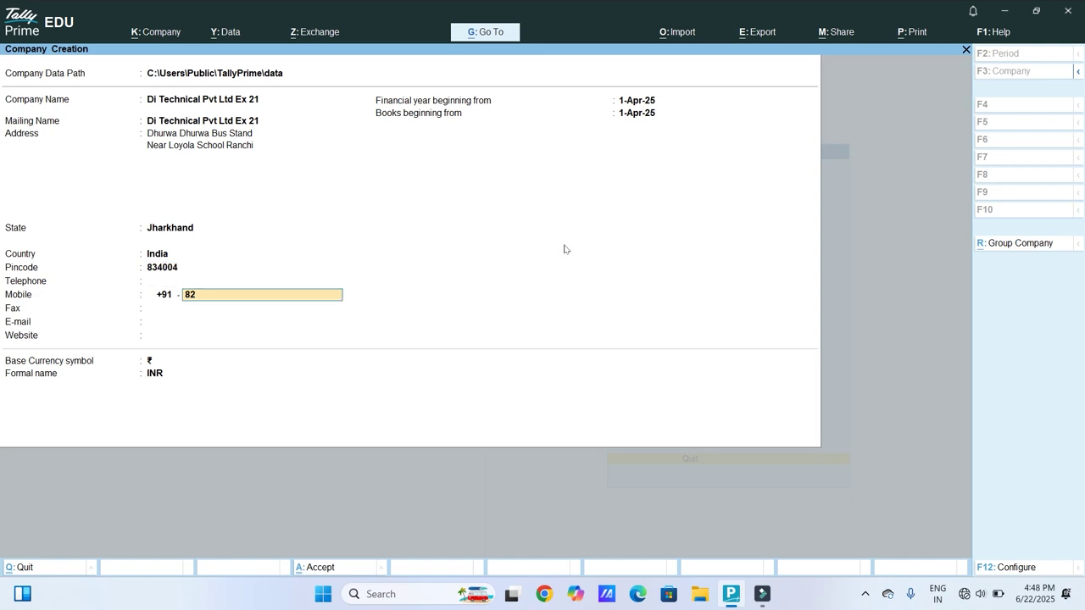
key(Return)
key(Return)
key(Return)
key(Return)
key(Return)
key(Return)
key(Return)
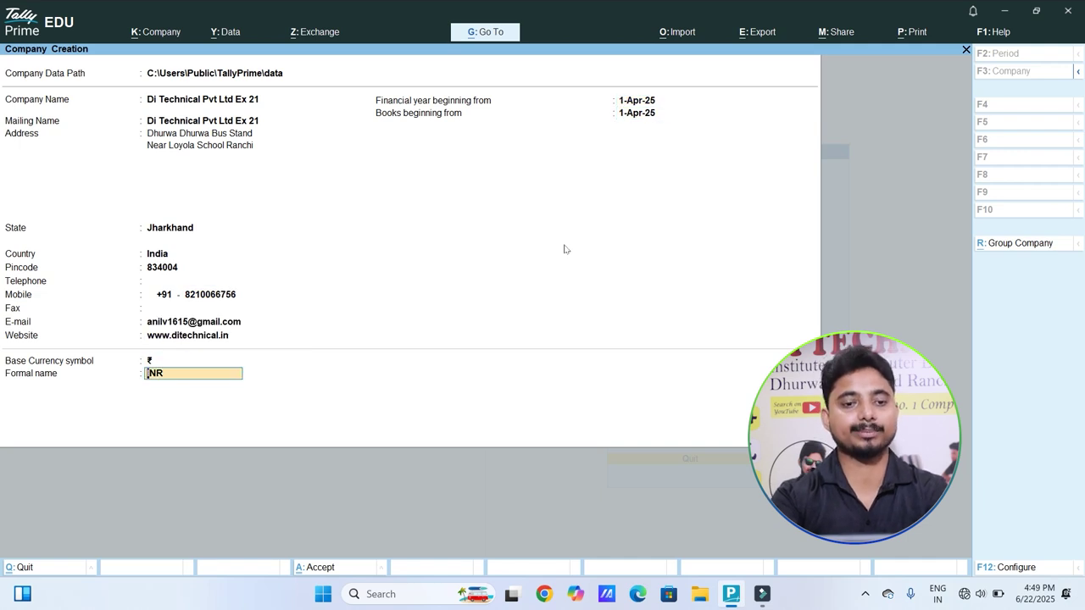
key(Return)
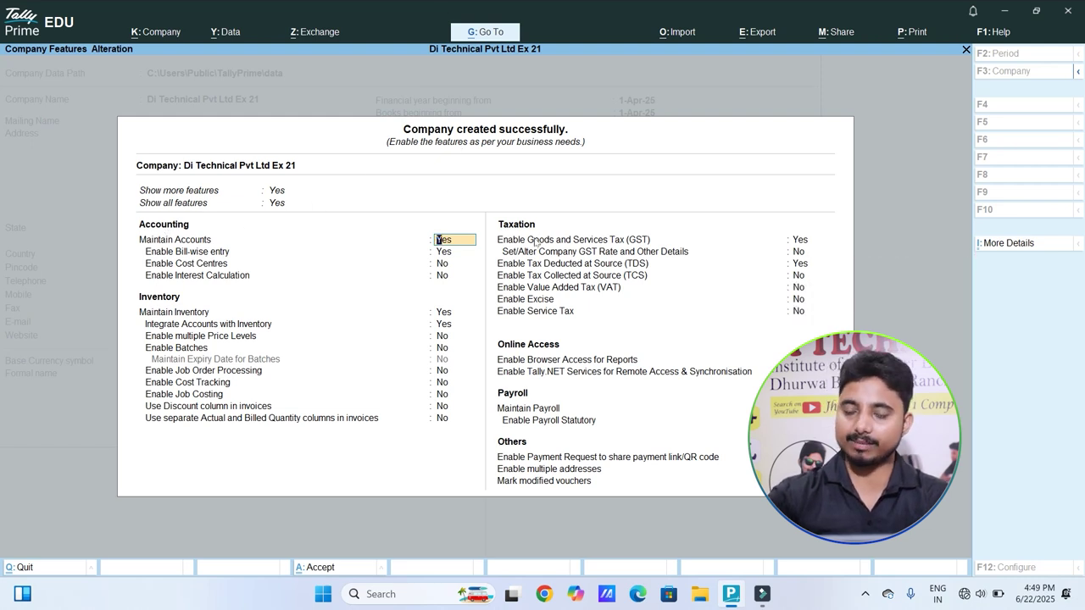
Step: Keep default accounting and inventory features, then enter the company's GSTIN in GST details
key(Return)
key(Return)
key(Return)
key(Return)
key(Return)
key(Return)
key(Return)
key(Return)
key(Return)
key(Return)
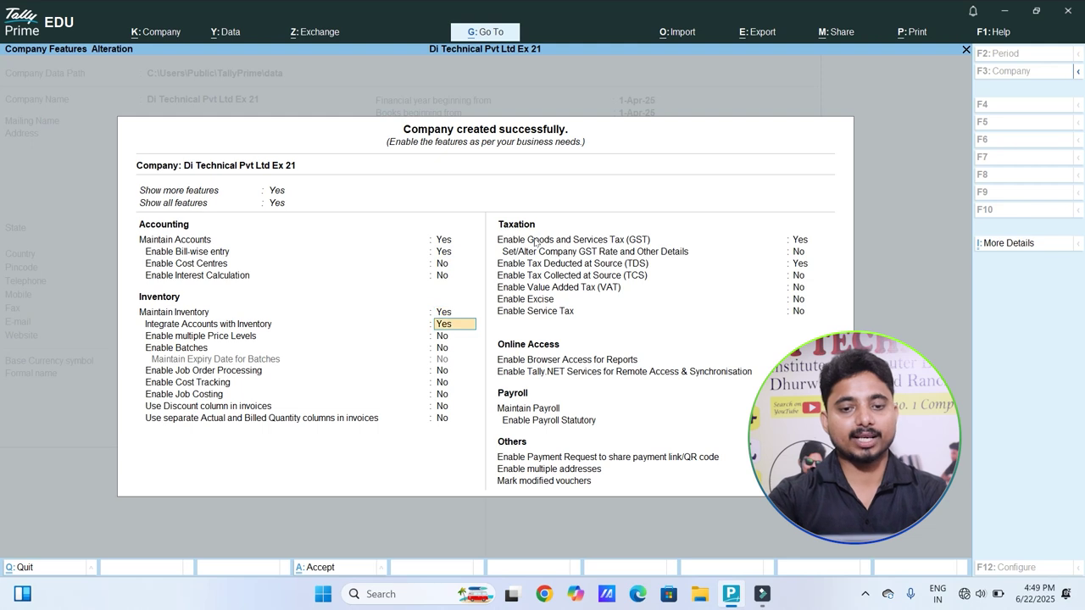
key(Return)
key(Return)
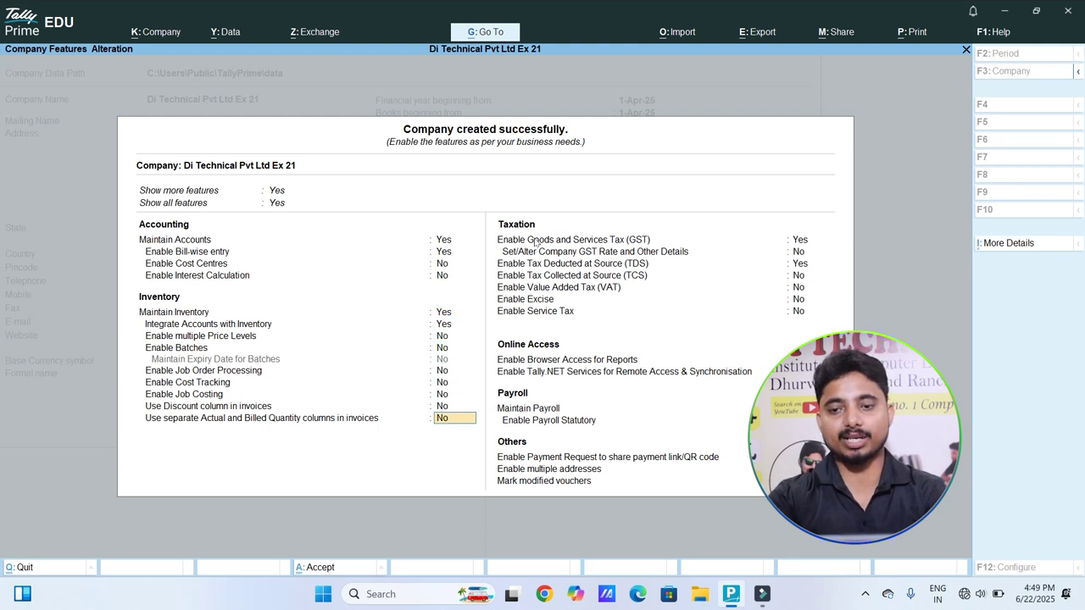
key(Return)
key(Return)
key(Return)
key(Return)
key(Return)
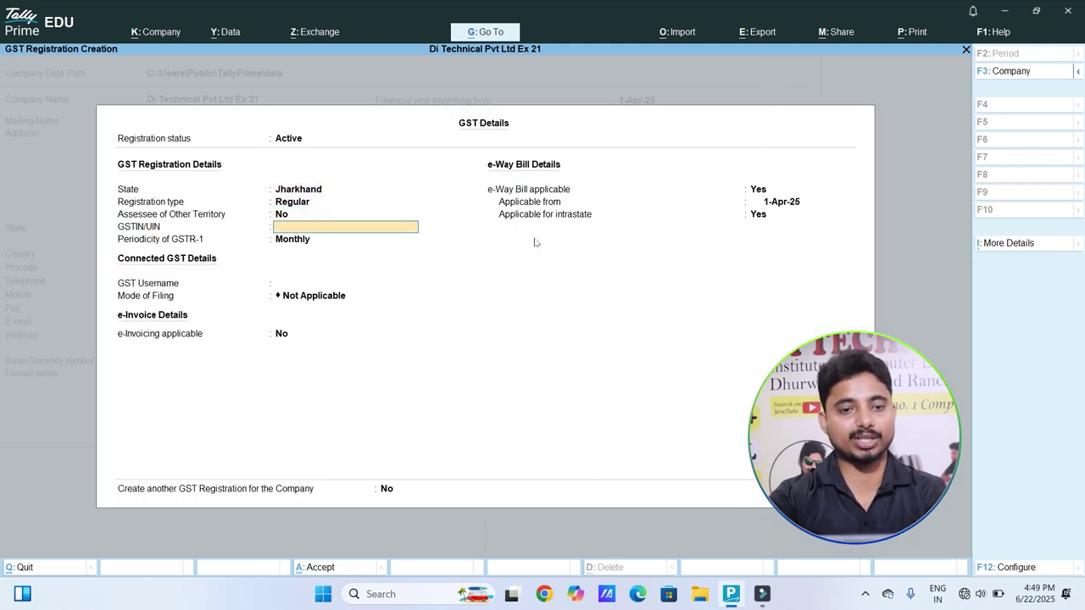
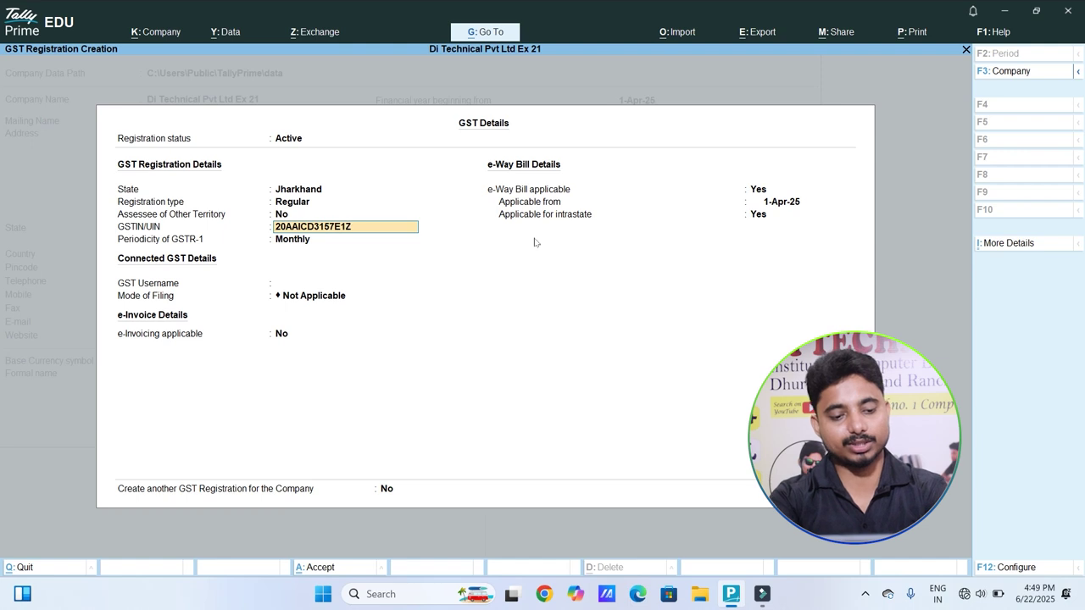
key(Return)
Step: Keep monthly GSTR-1, set EVC as the mode of filing, and accept GST details and features
key(Return)
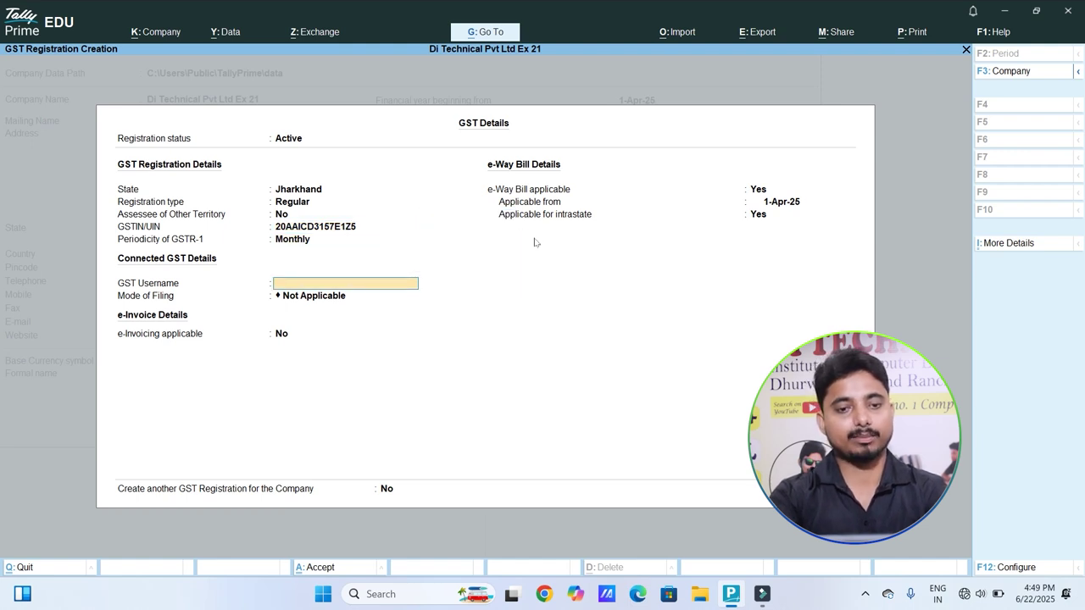
key(Return)
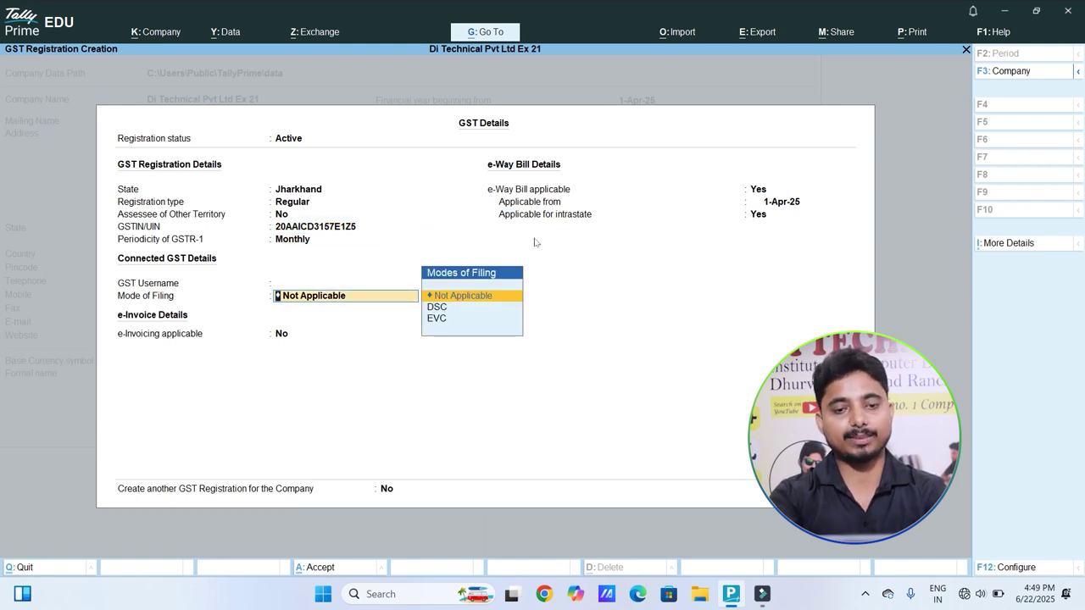
key(BackSpace)
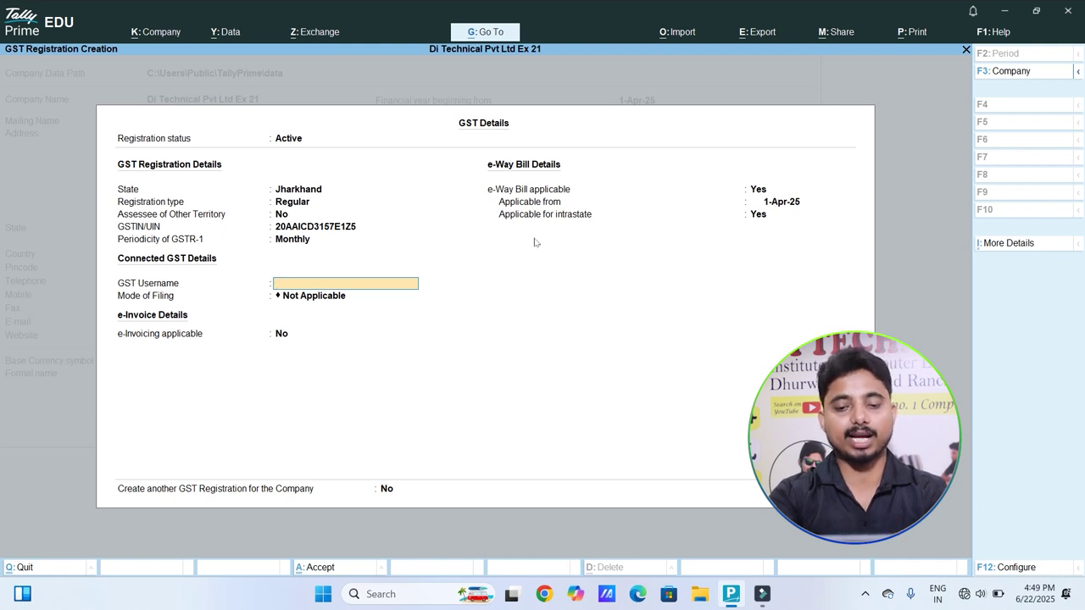
key(Return)
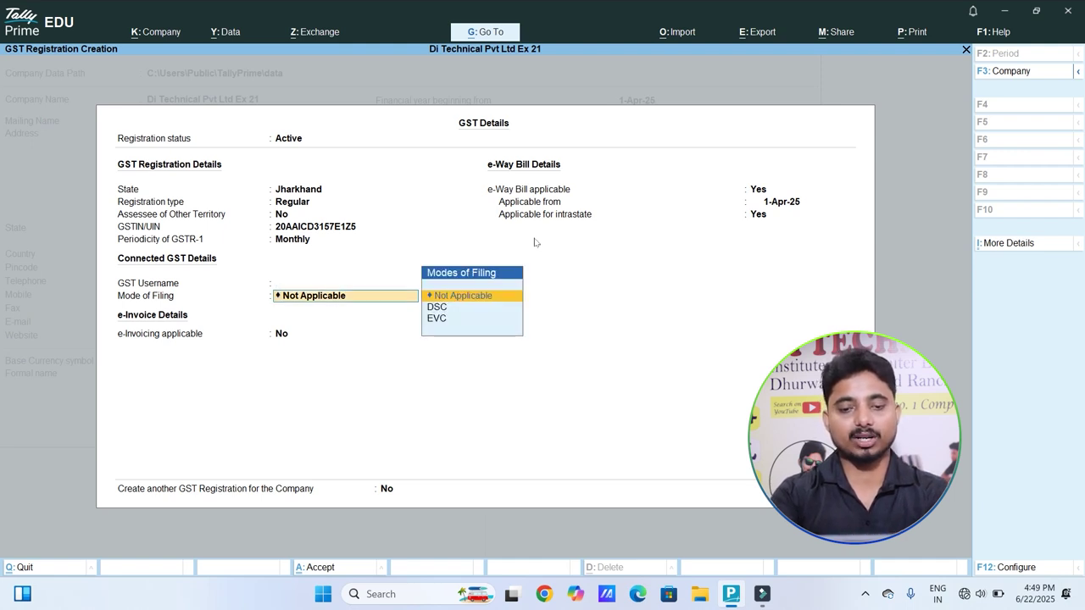
key(Down)
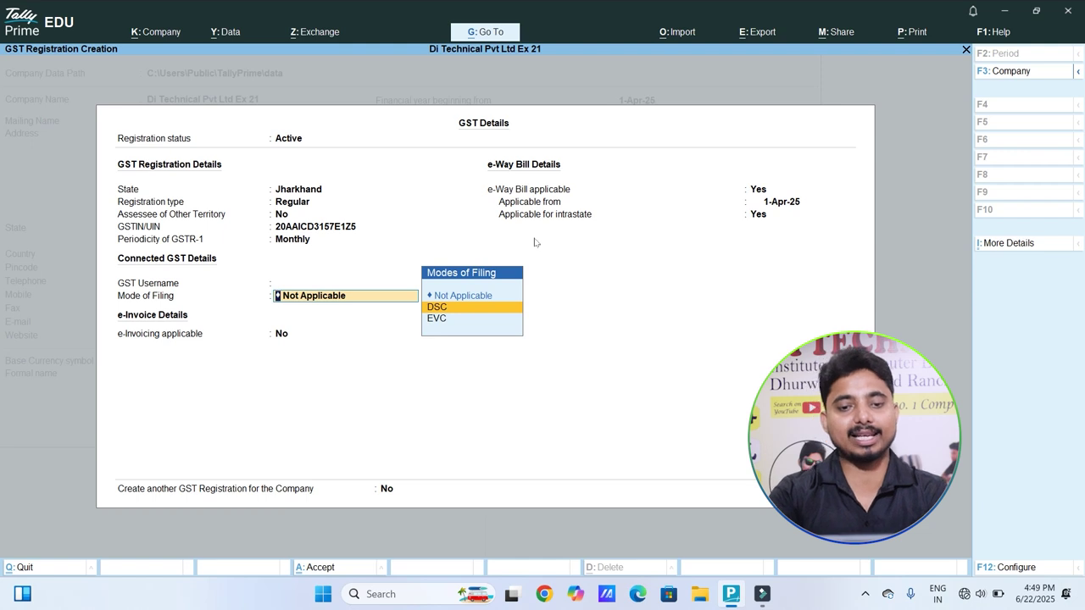
key(Down)
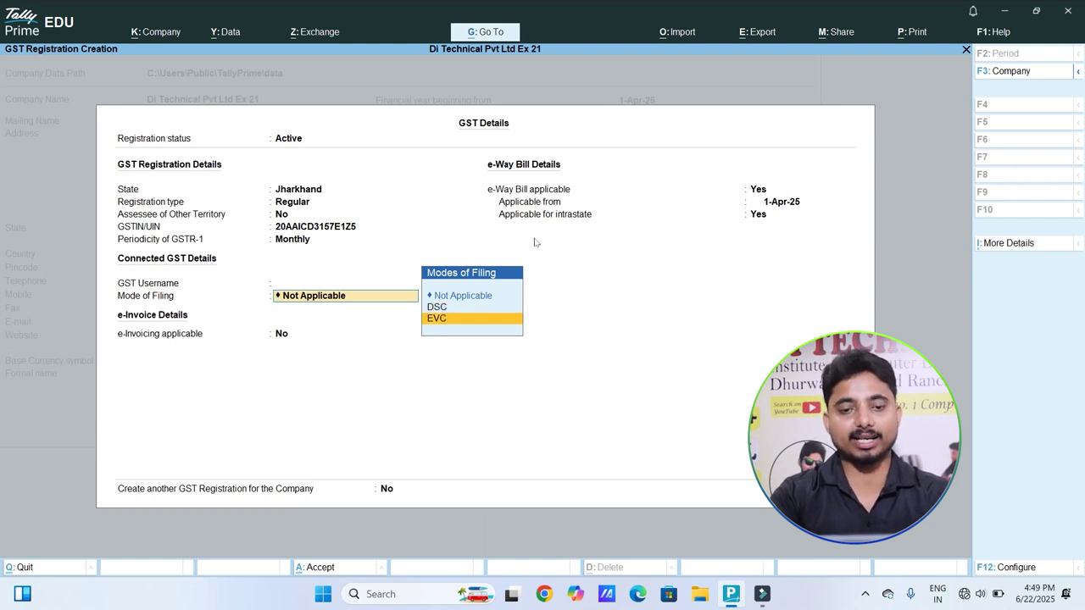
key(Return)
key(Return)
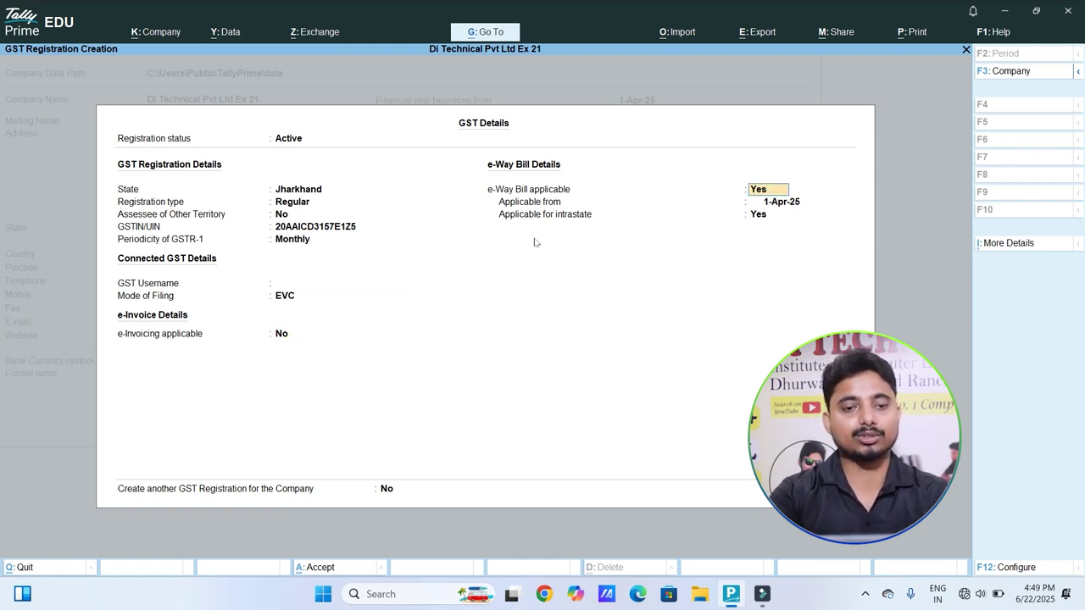
key(Return)
key(Return)
key(ctrl+a)
key(Return)
key(Return)
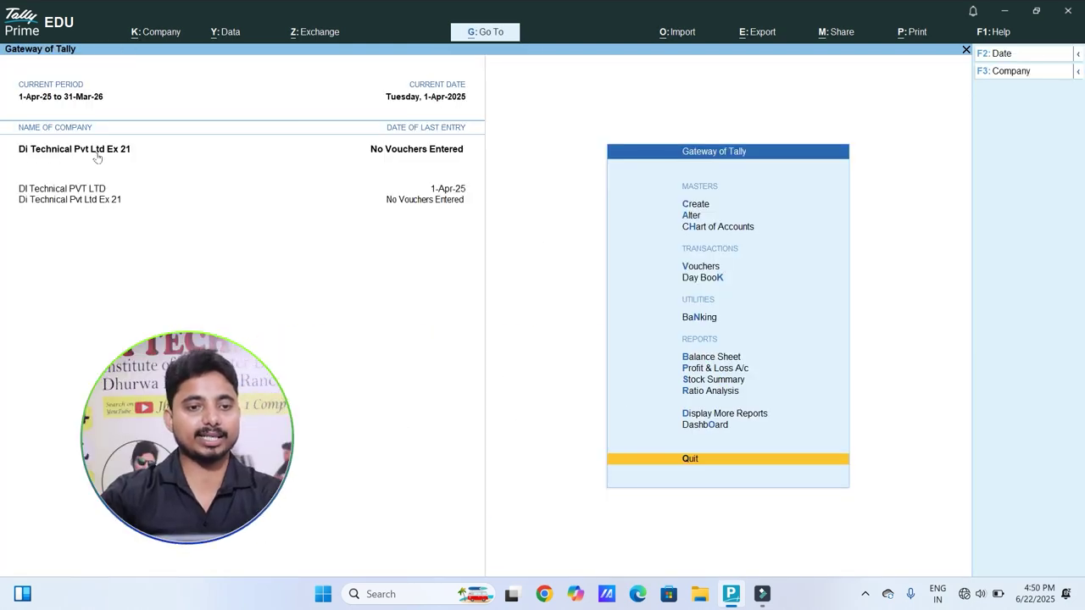
Step: Create the Purchase A/c ledger under Purchase Accounts with Goods supply, then begin naming Sales A/c
key(Up)
key(Up)
key(Up)
key(Up)
key(Up)
key(Up)
key(Up)
key(Up)
key(Up)
key(Up)
key(Up)
key(Up)
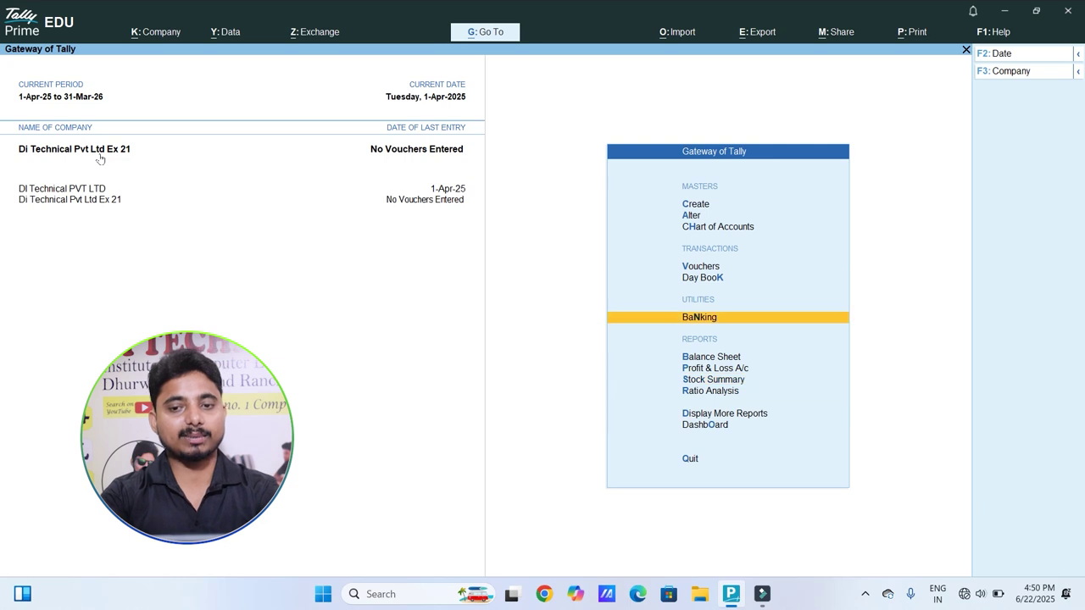
key(Return)
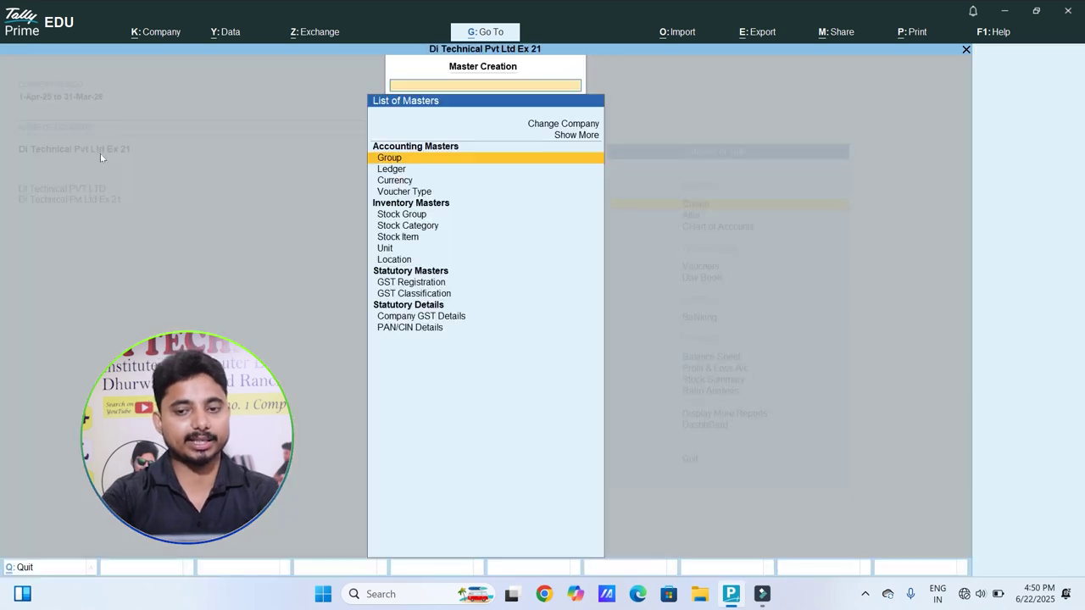
key(Down)
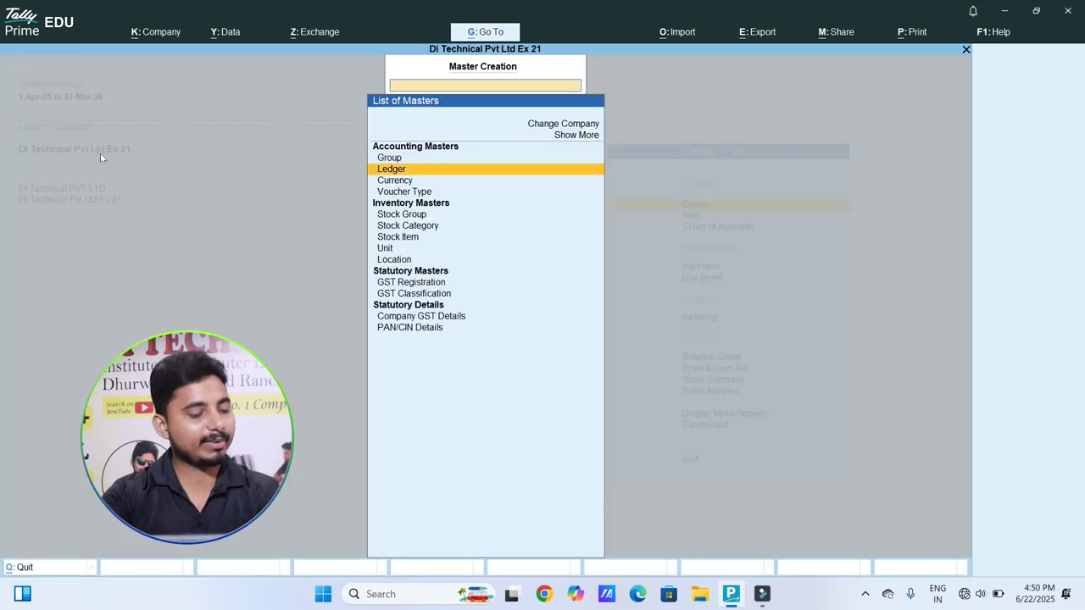
key(Return)
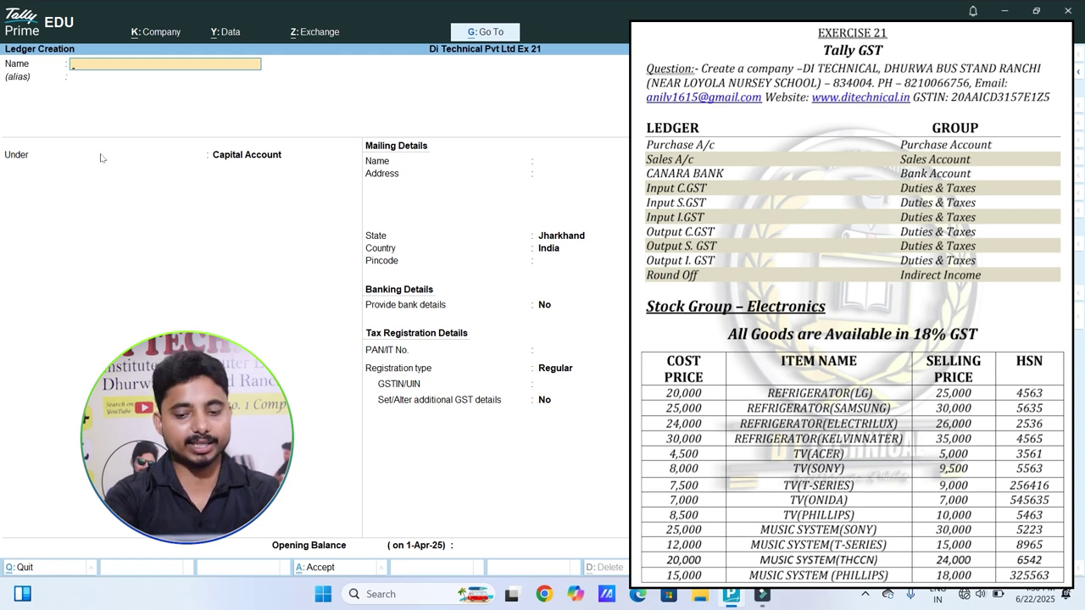
text(Purchase A/c)
key(Return)
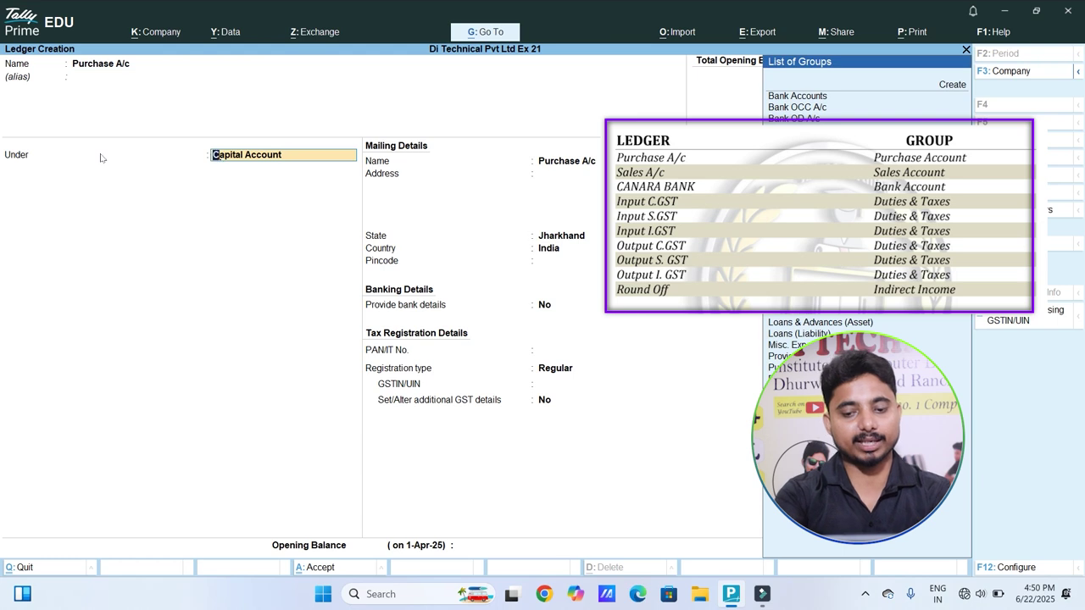
text(Pu)
key(Return)
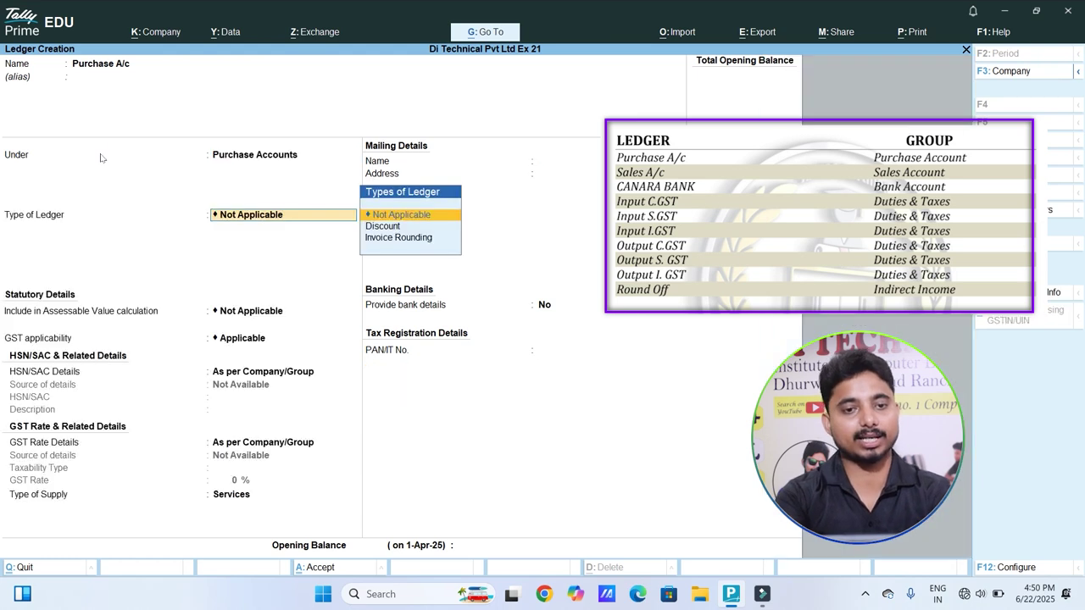
key(Return)
key(Return)
key(Return)
key(Return)
key(Return)
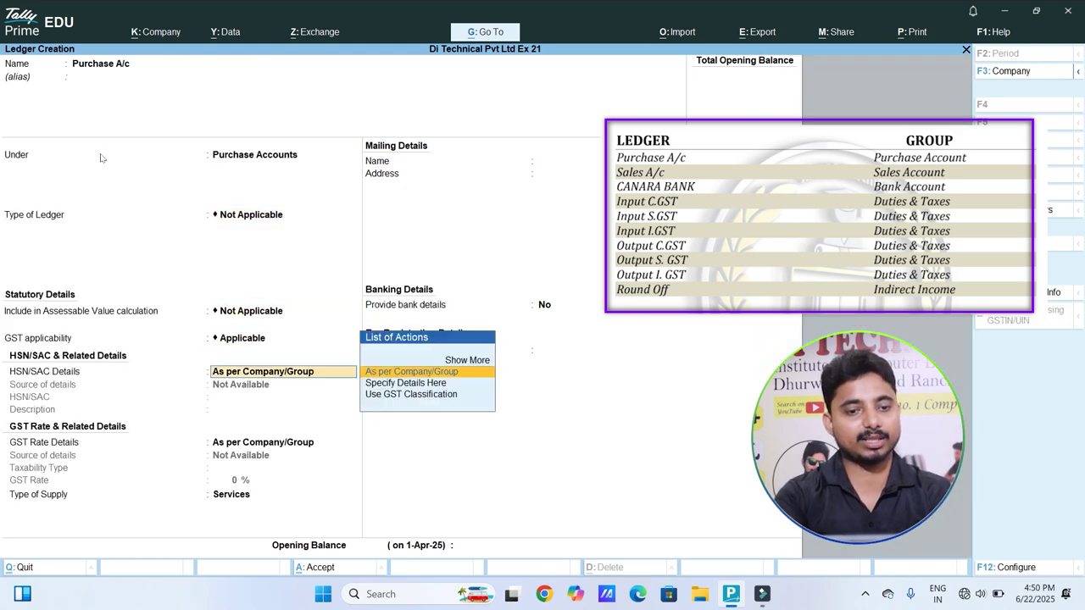
key(Up)
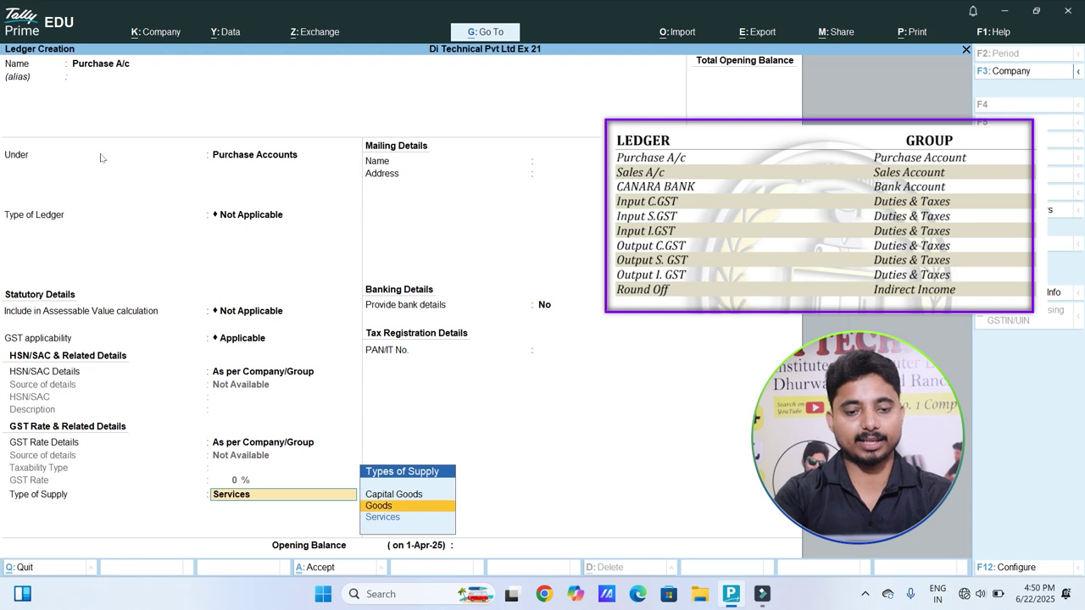
key(Return)
key(Return)
key(Return)
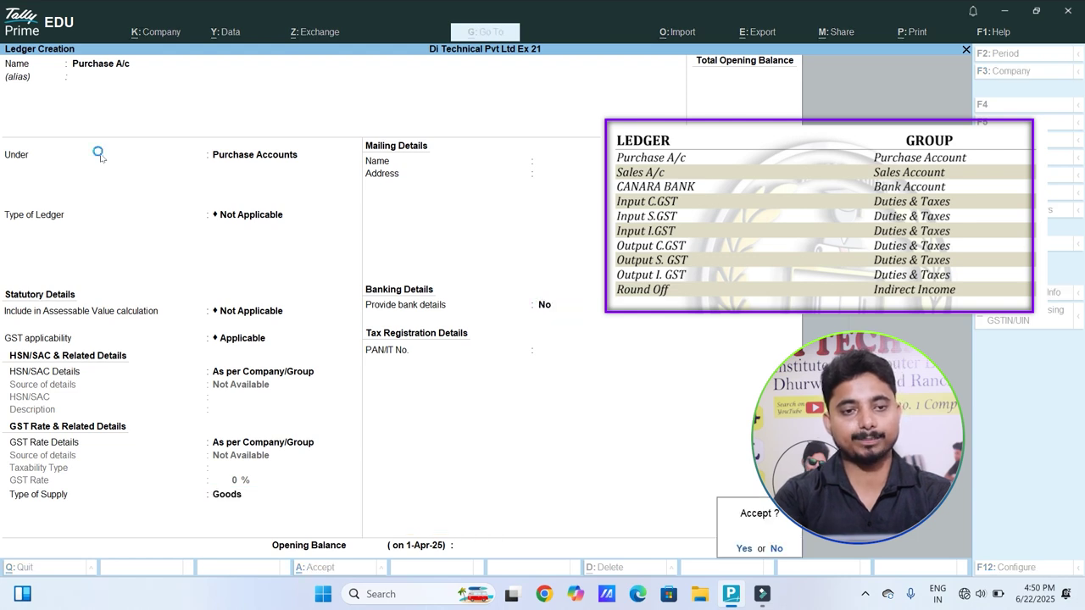
key(Return)
text(Sales A)
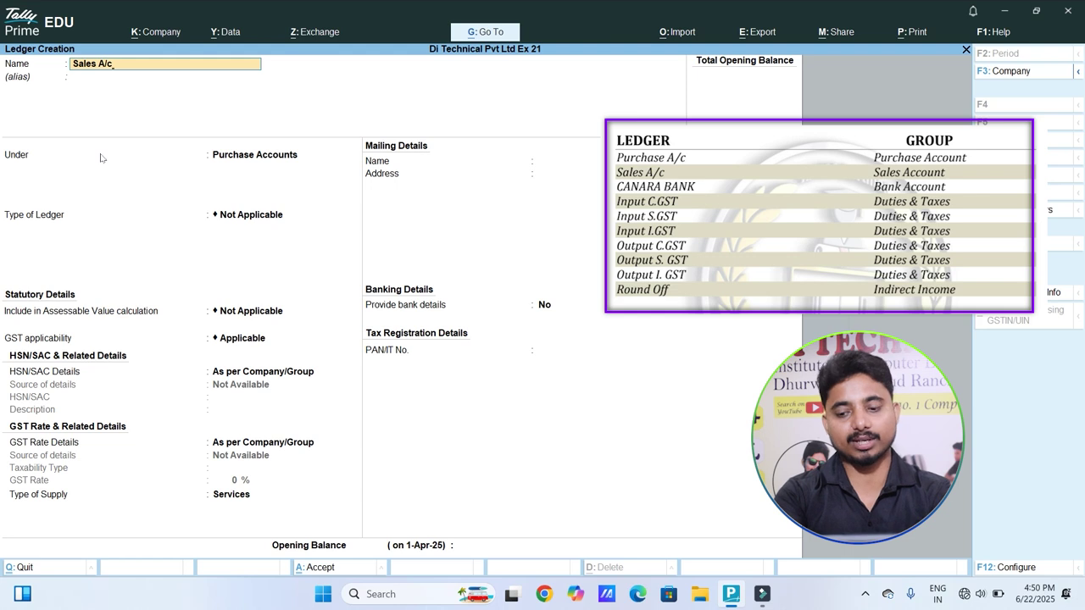
Step: Save the Sales A/c ledger under Sales Accounts with Goods as the type of supply
key(Return)
text(Sal)
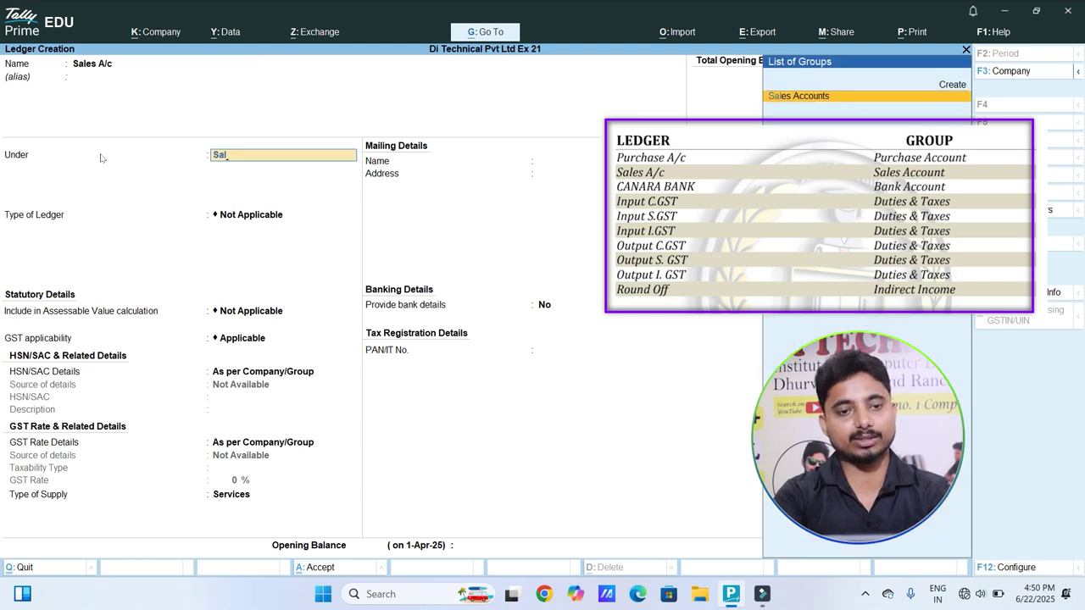
key(Return)
key(Return)
key(Return)
key(Return)
key(Return)
key(Return)
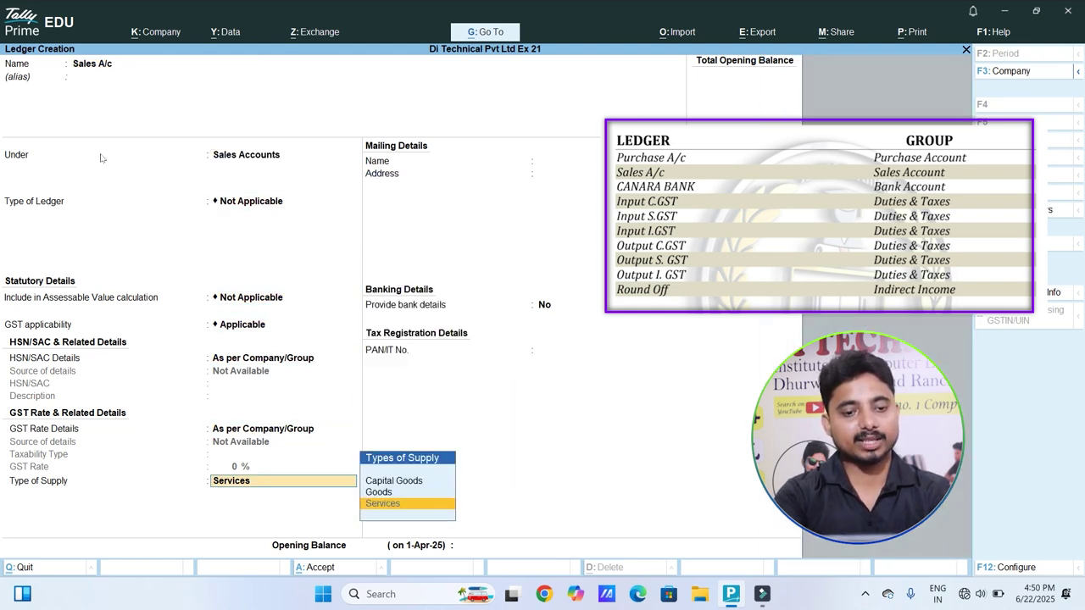
key(Up)
key(Return)
key(Return)
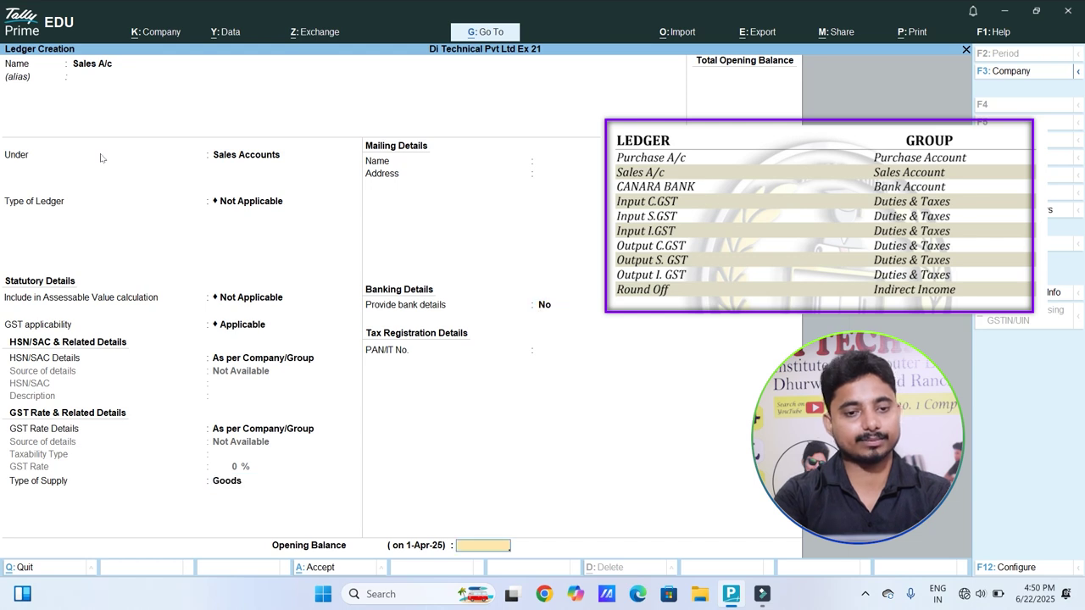
key(Return)
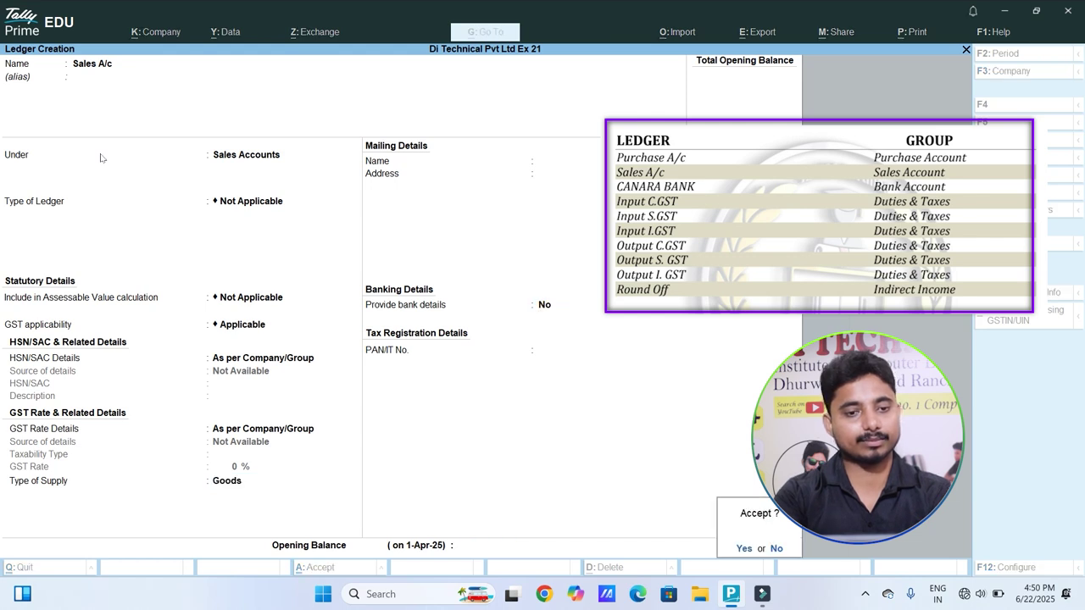
key(Return)
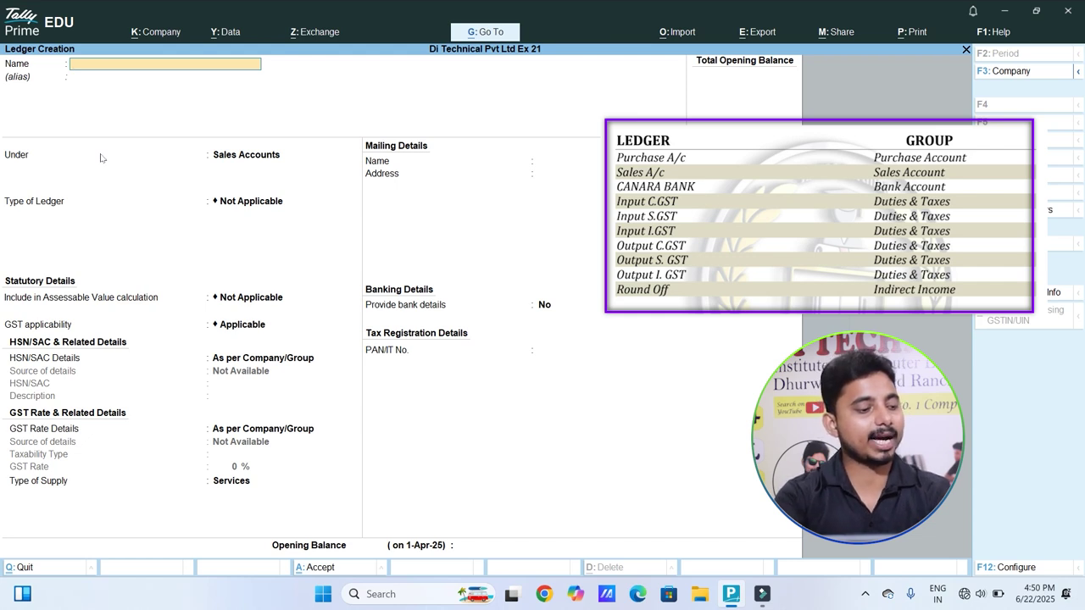
Step: Create Canara Bank under Bank Accounts with its account number, IFS code and Dhurwa branch
text(Canara)
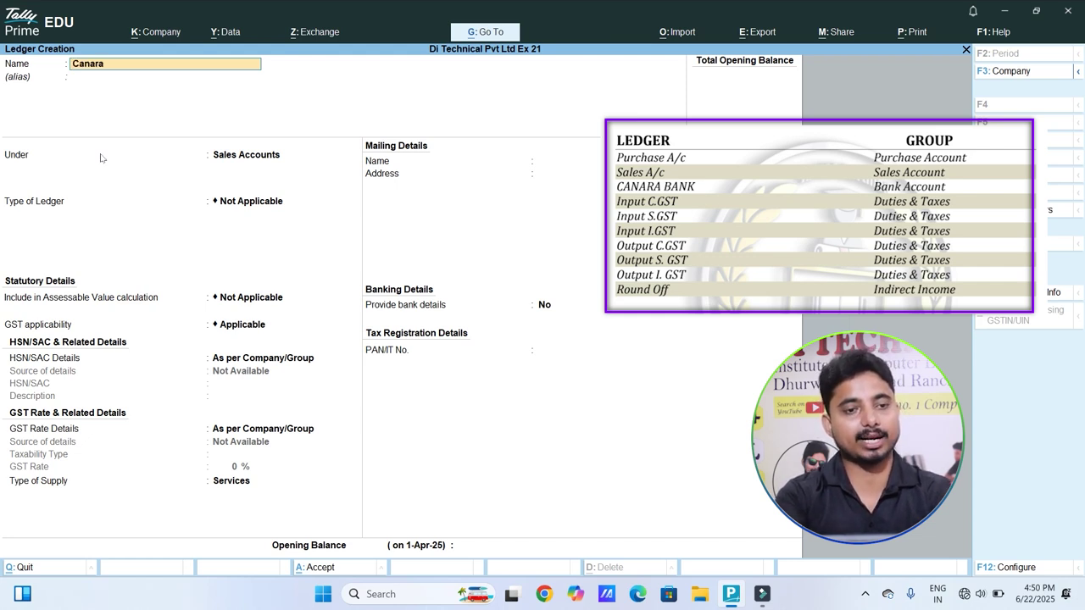
text( Bank)
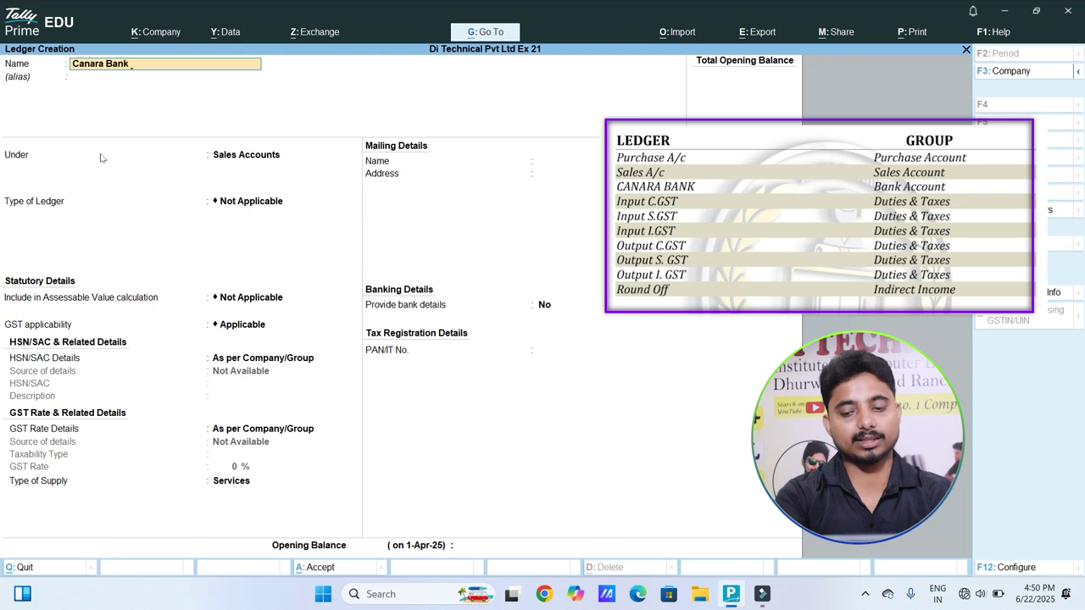
key(Return)
text(Bank)
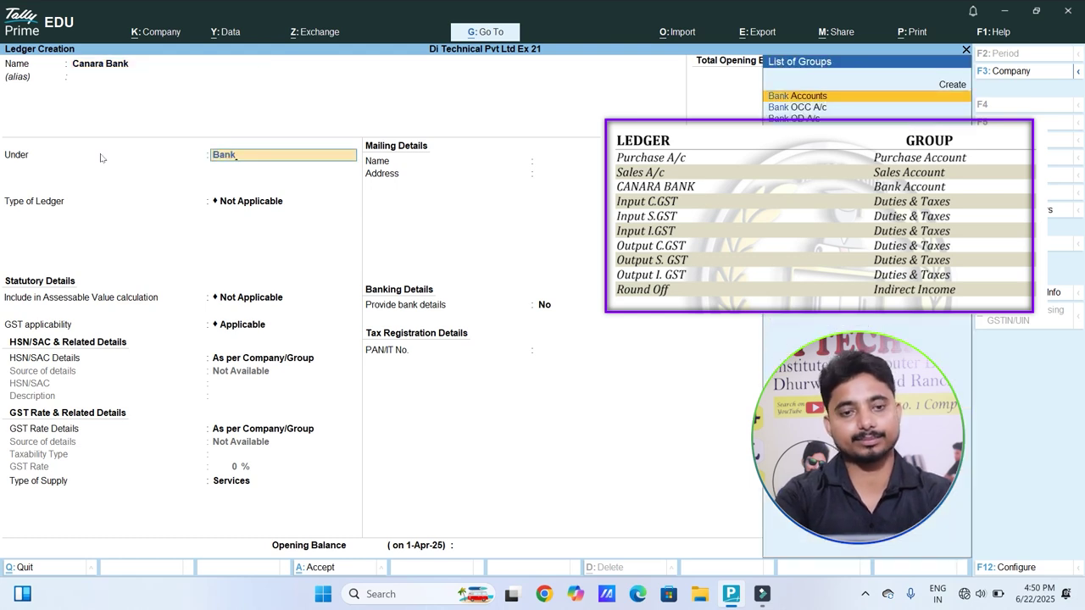
key(Return)
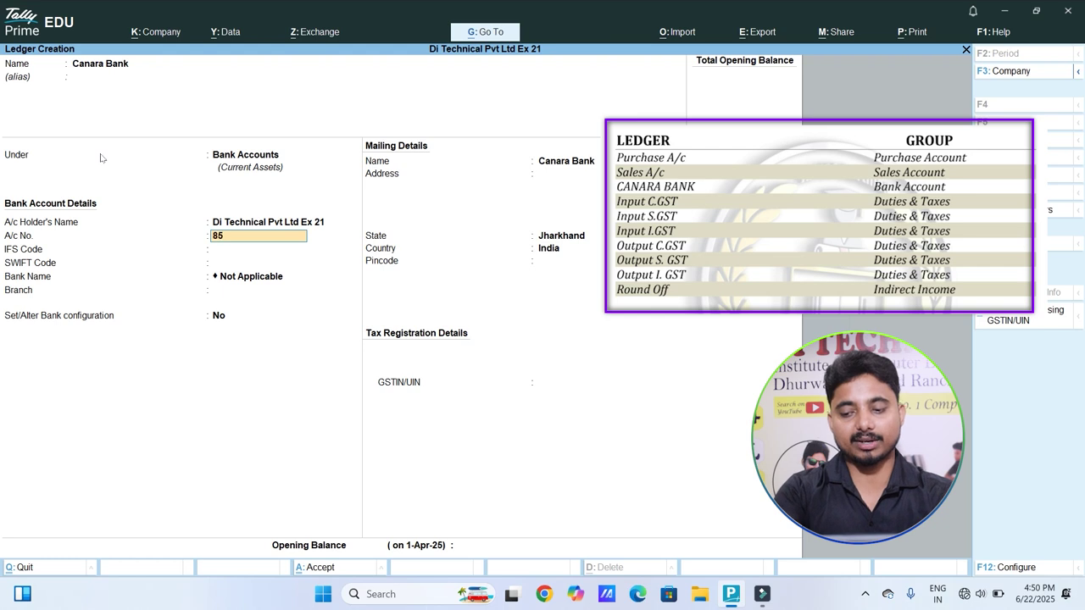
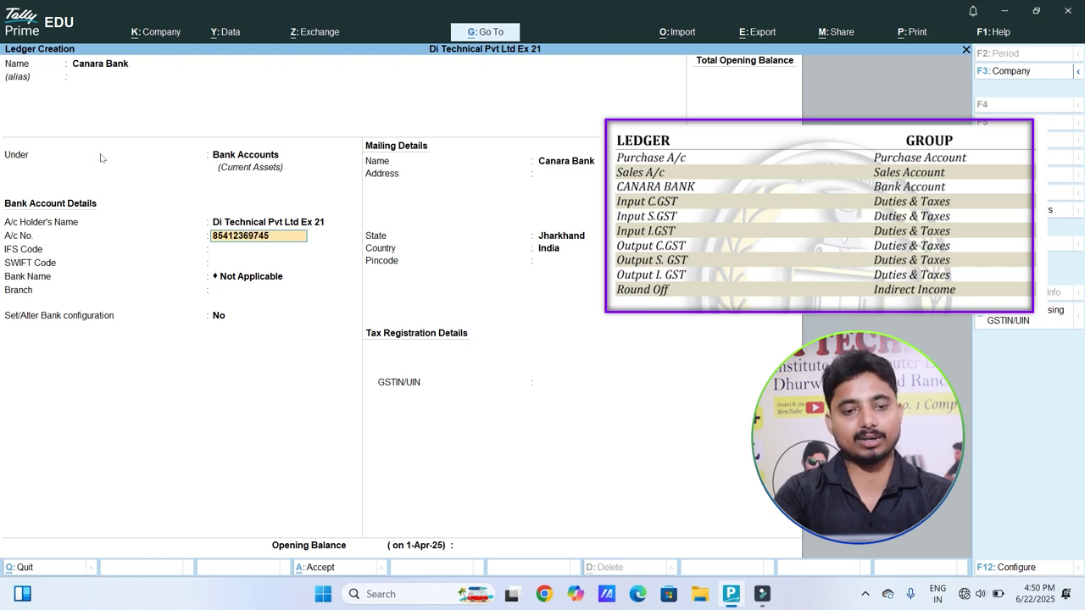
key(Return)
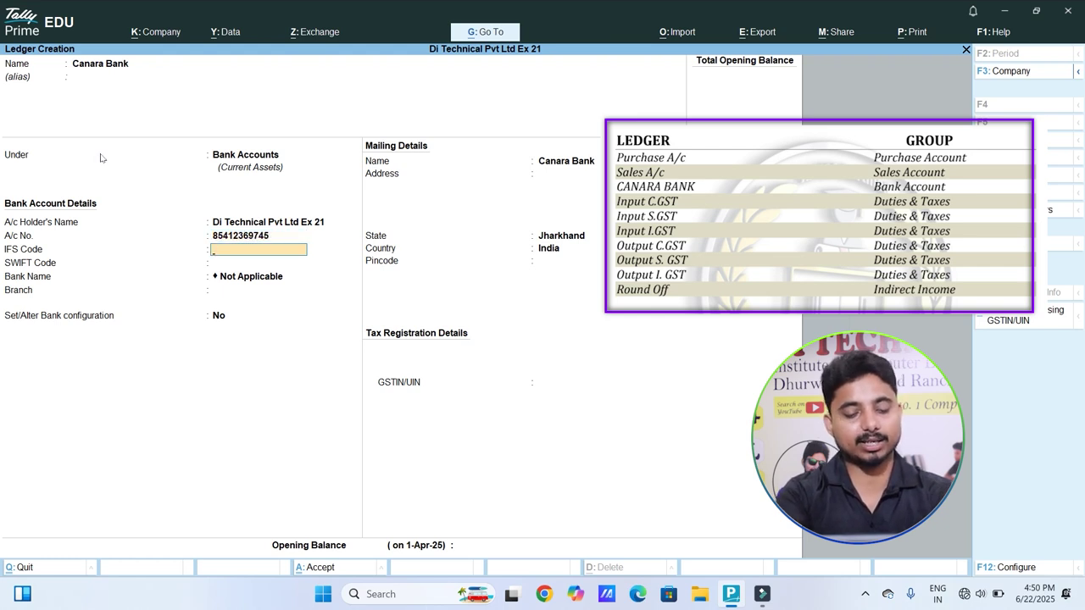
text(C)
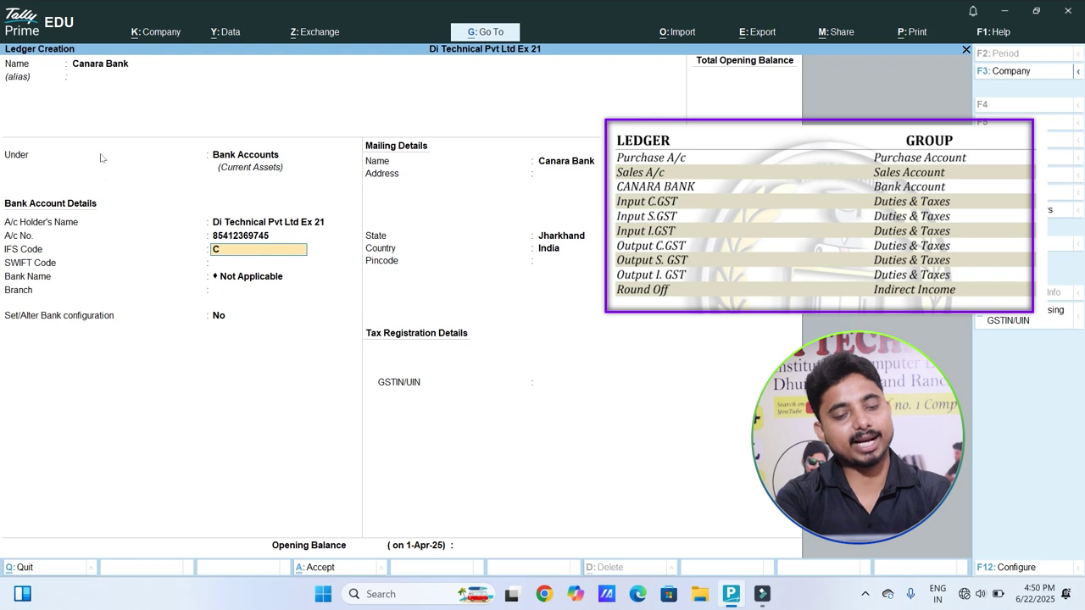
text(NRB0002345)
key(Return)
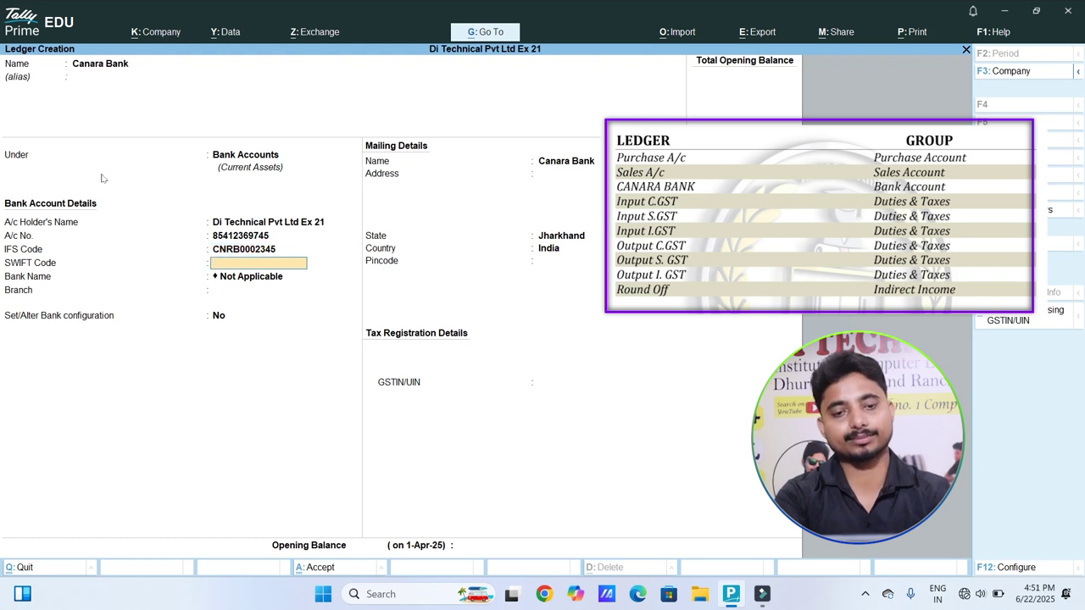
key(Return)
key(Return)
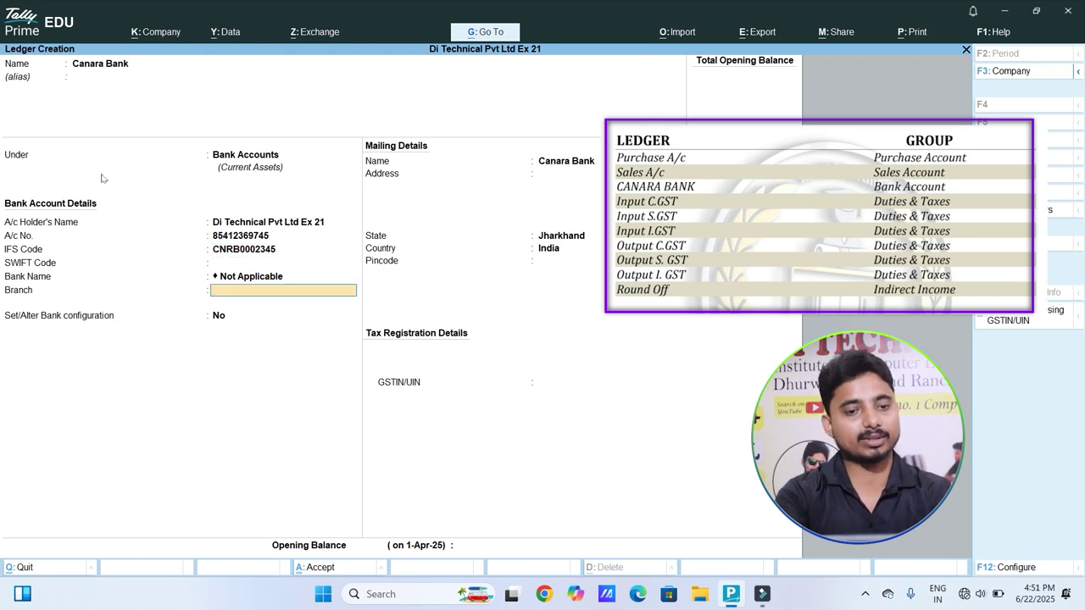
text(Dhurwa)
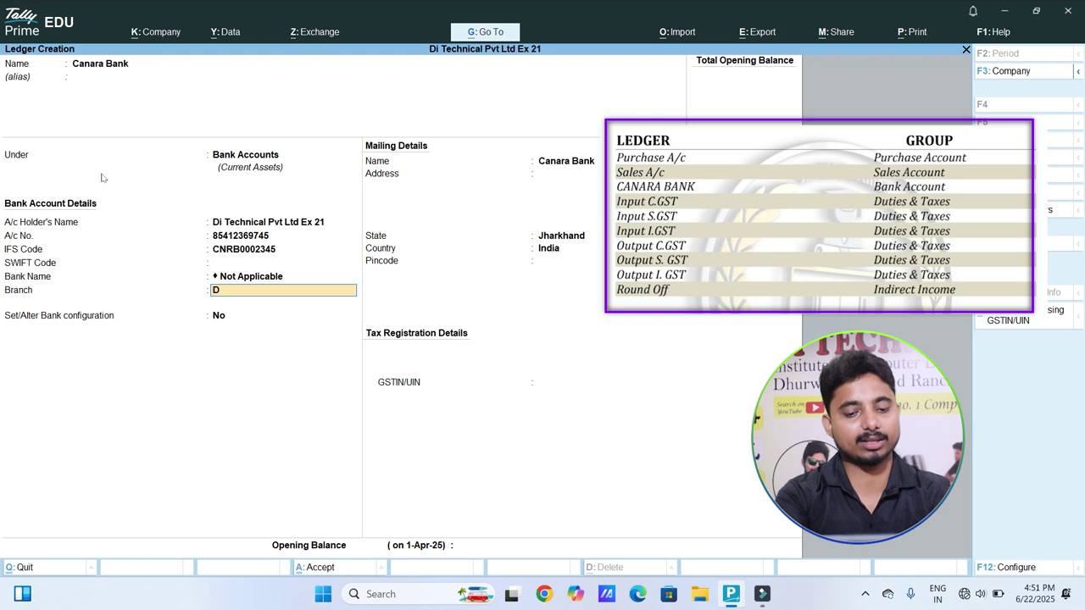
key(Return)
key(Return)
key(Return)
key(Return)
key(Return)
key(Return)
key(Return)
key(Return)
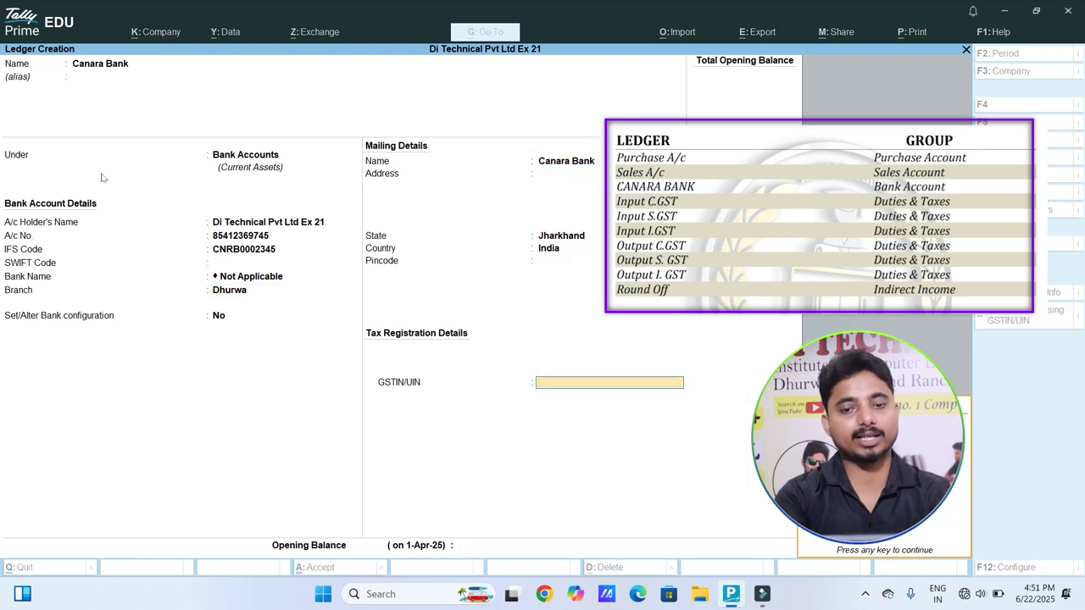
key(Return)
key(Return)
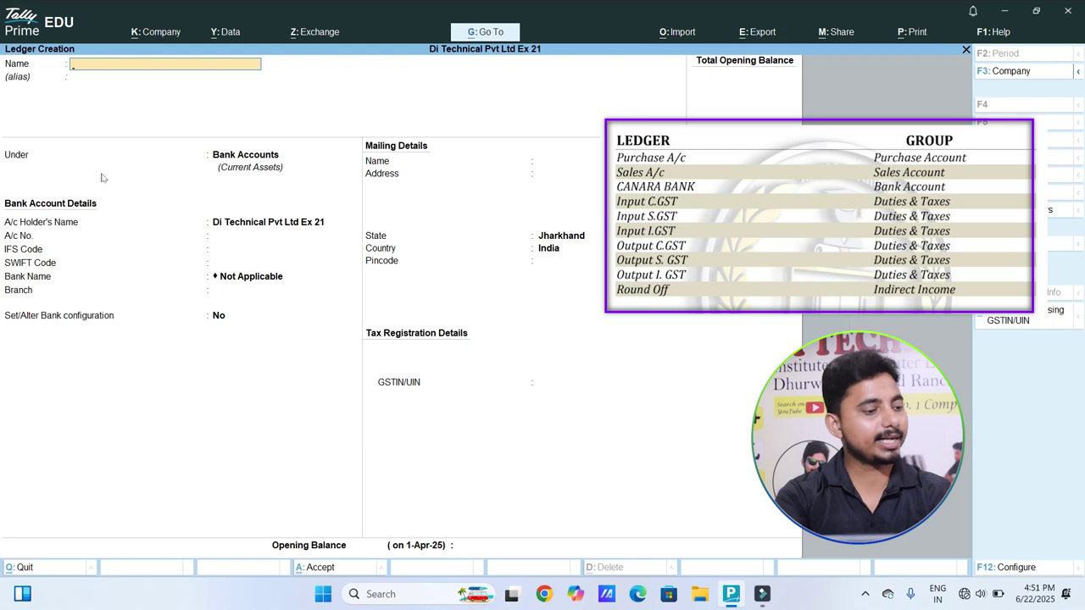
Step: Create the Input C GSt ledger under Duties & Taxes as GST, tax type CGST
text(In)
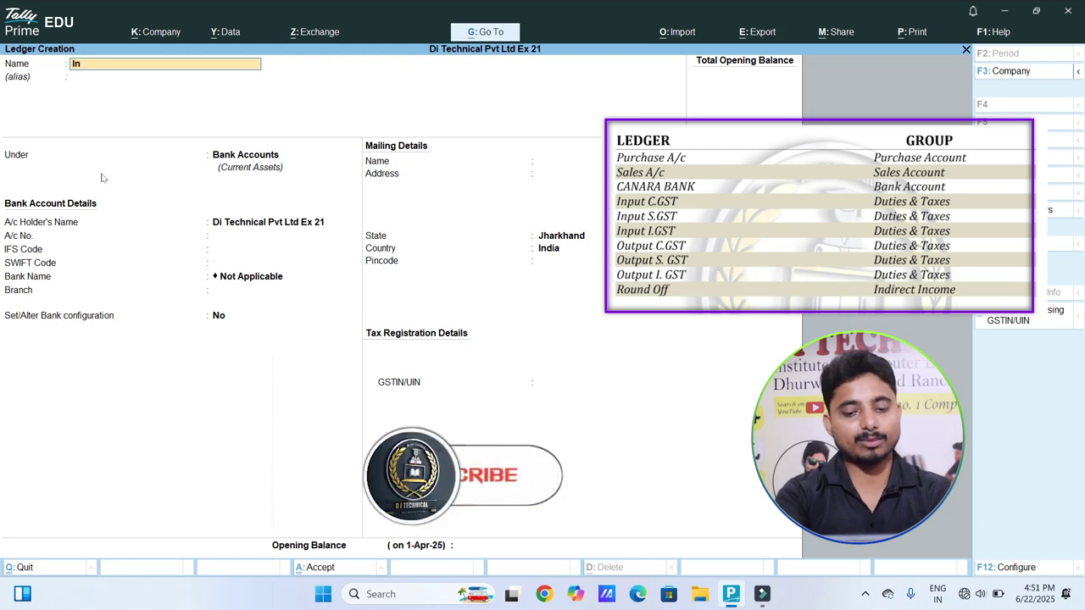
text(put C GSt)
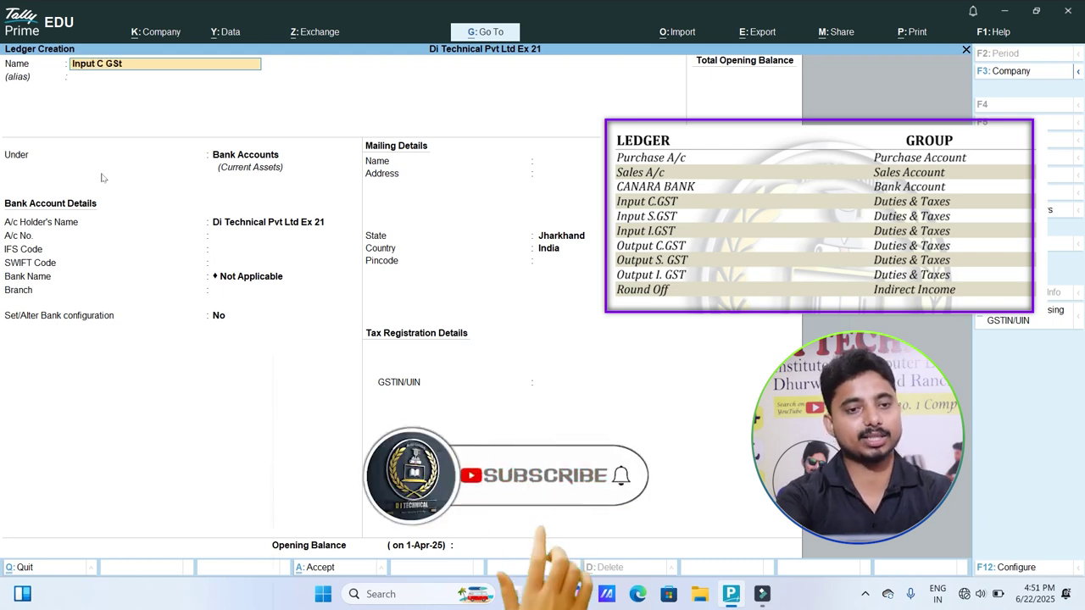
key(Return)
key(Return)
text(Du)
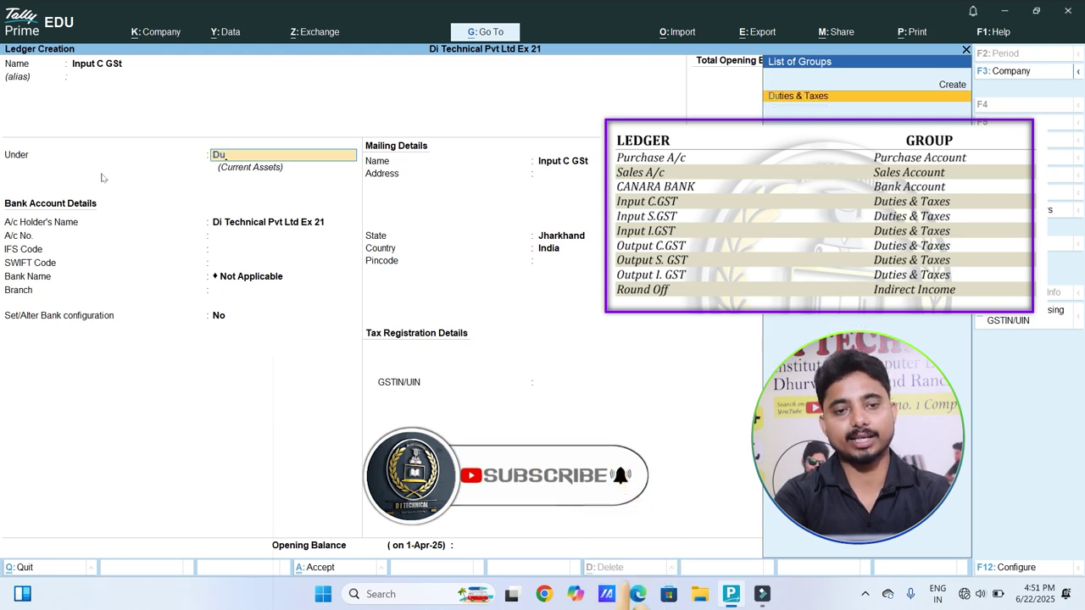
key(Return)
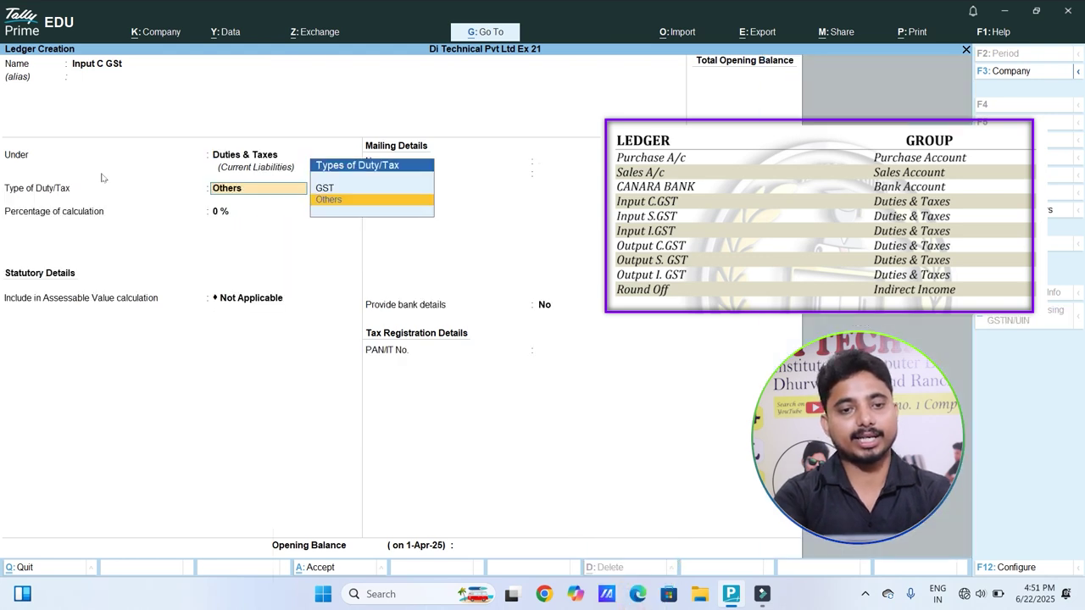
key(Up)
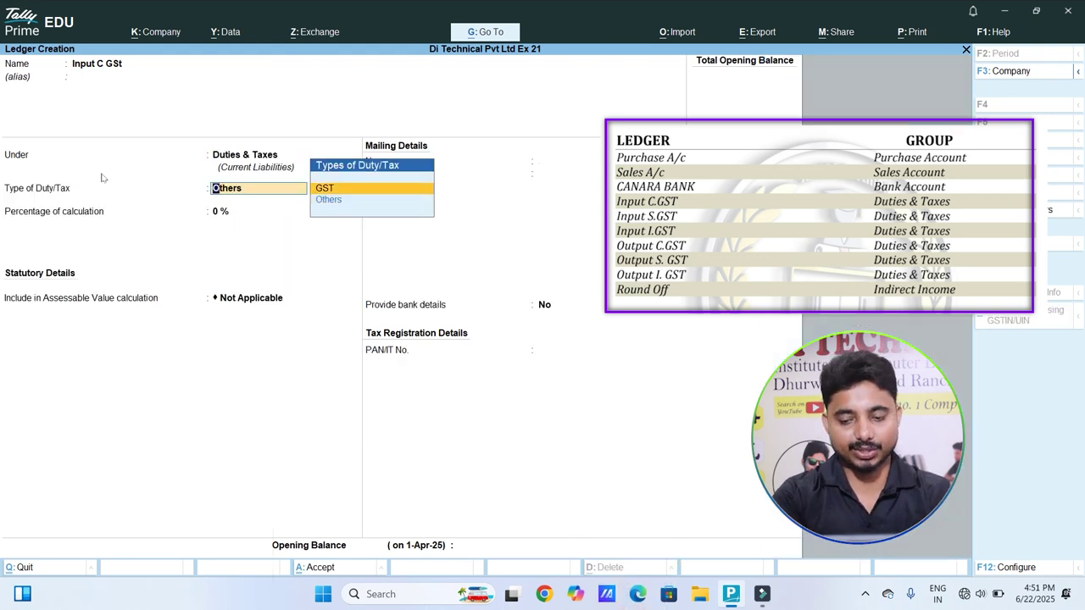
key(Return)
key(Down)
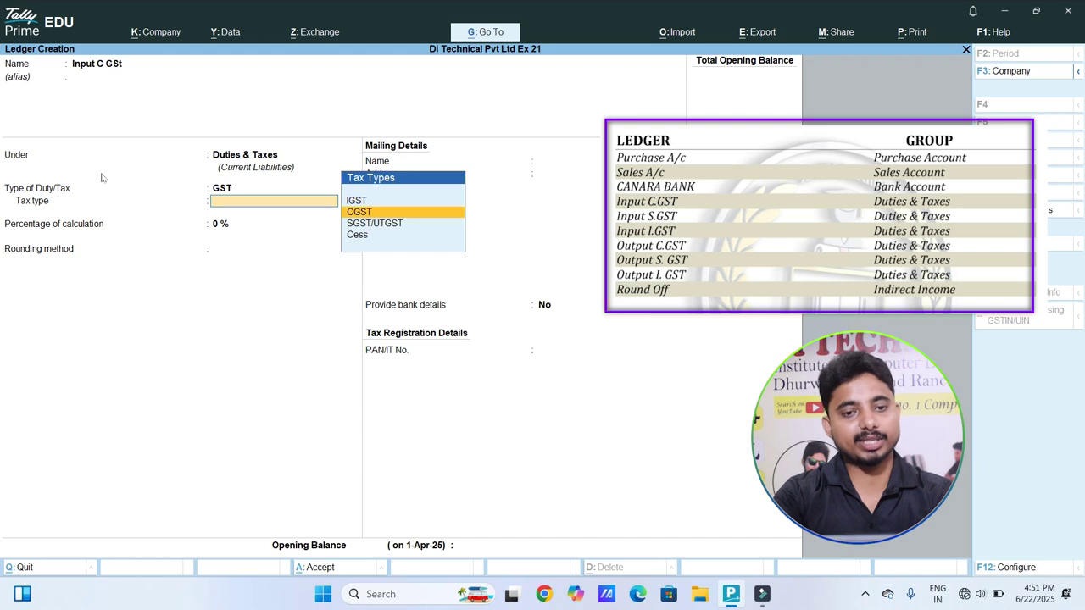
key(Return)
key(Return)
key(Down)
key(Down)
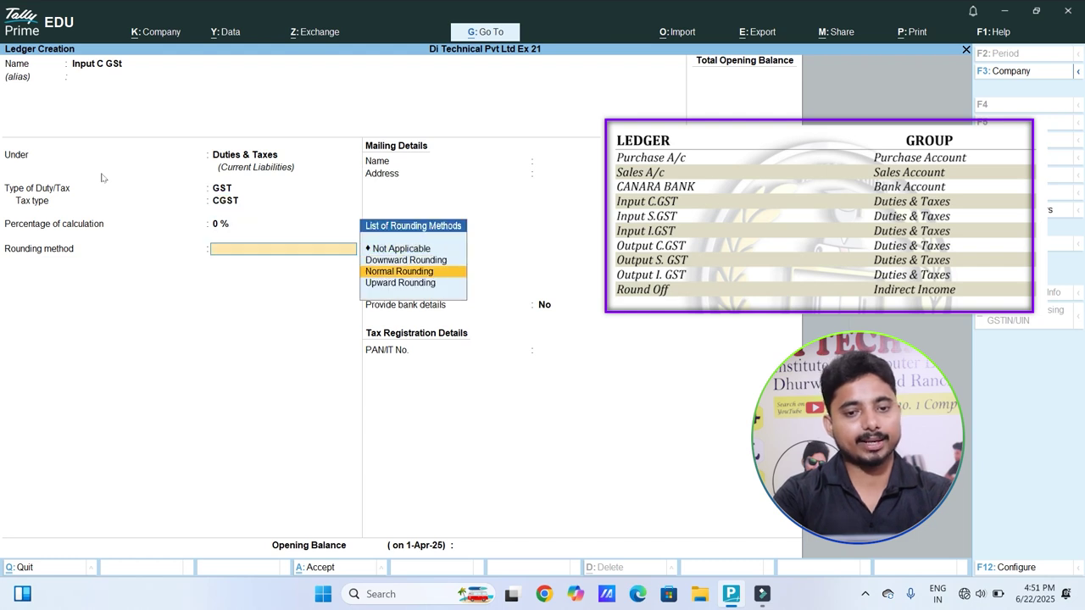
key(Return)
key(Return)
key(Return)
key(Return)
key(Return)
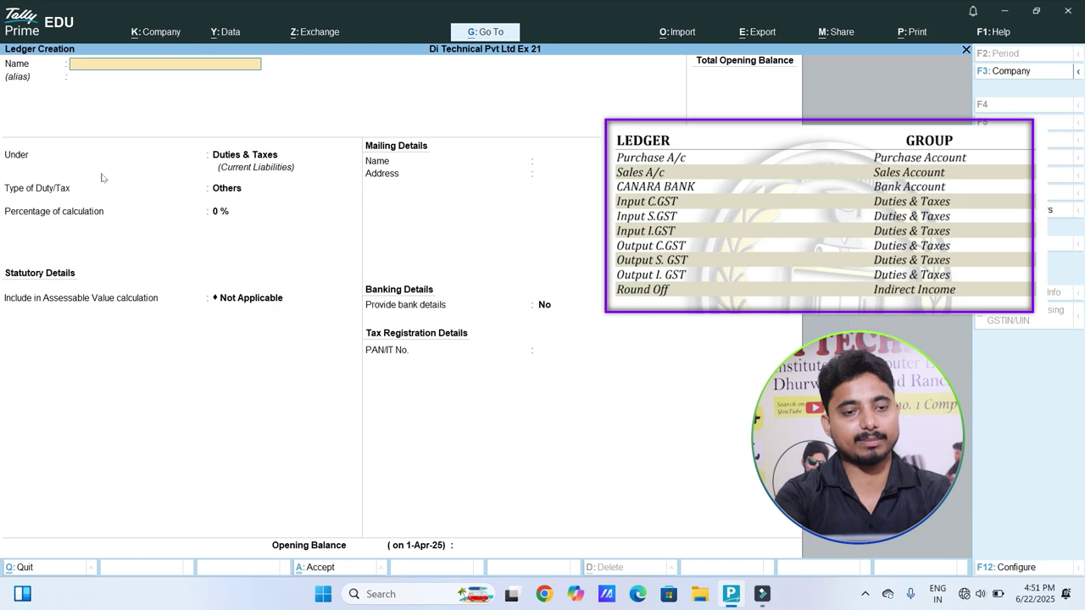
Step: Create the Input S GST ledger under Duties & Taxes as GST, tax type SGST/UTGST, normal rounding
text(In)
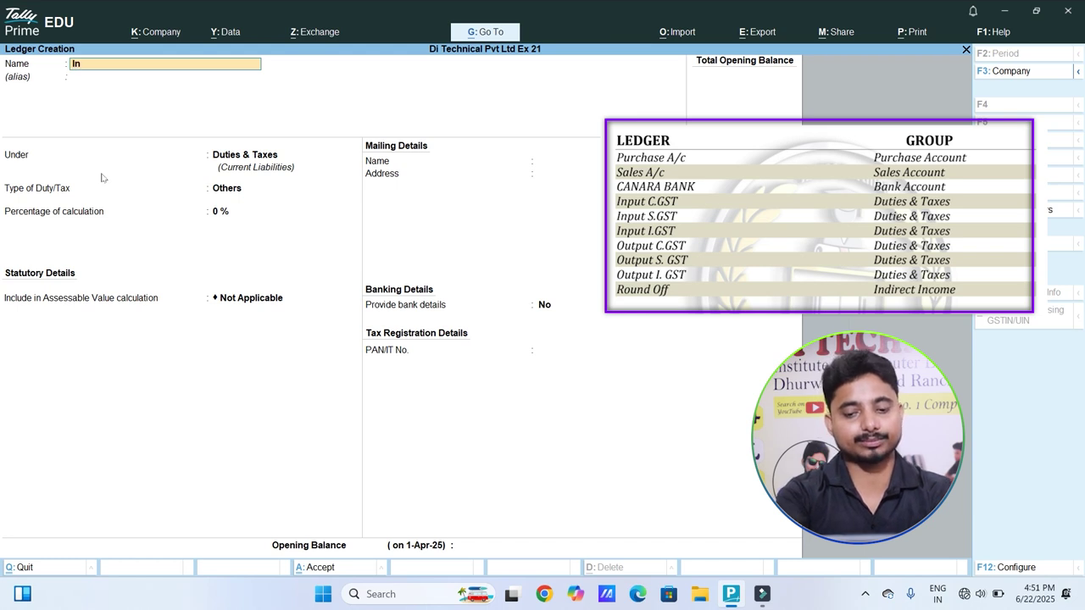
text(put S GST)
key(Return)
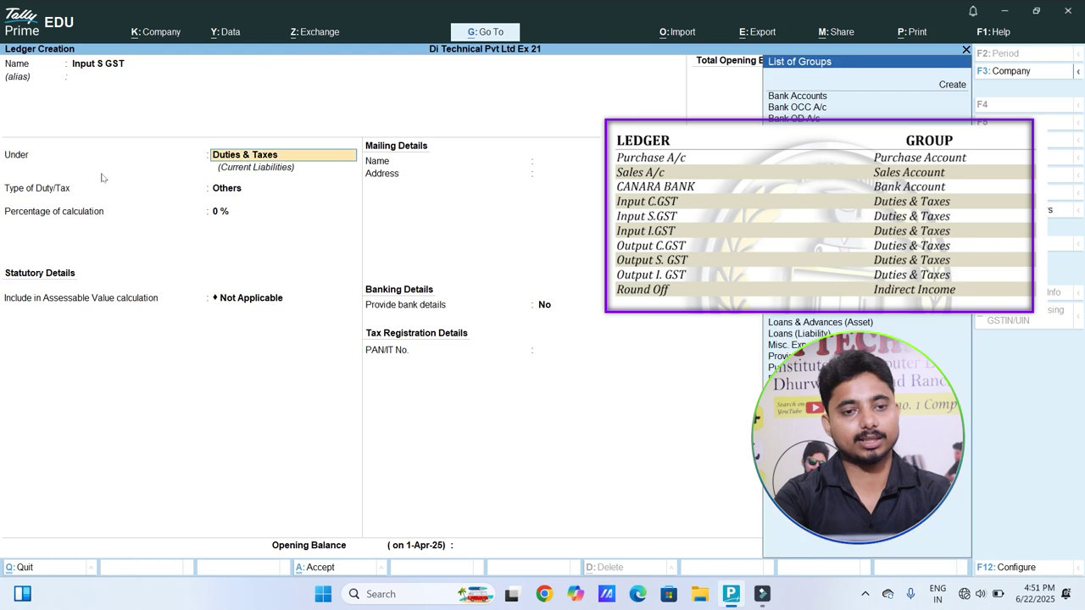
key(Return)
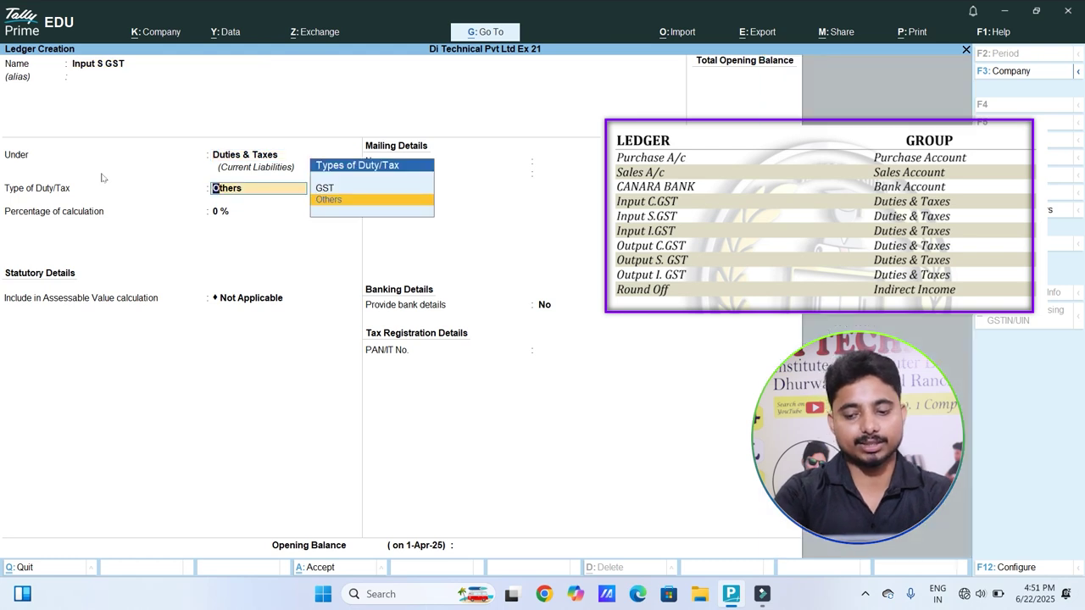
key(Up)
key(Return)
key(Down)
key(Down)
key(Return)
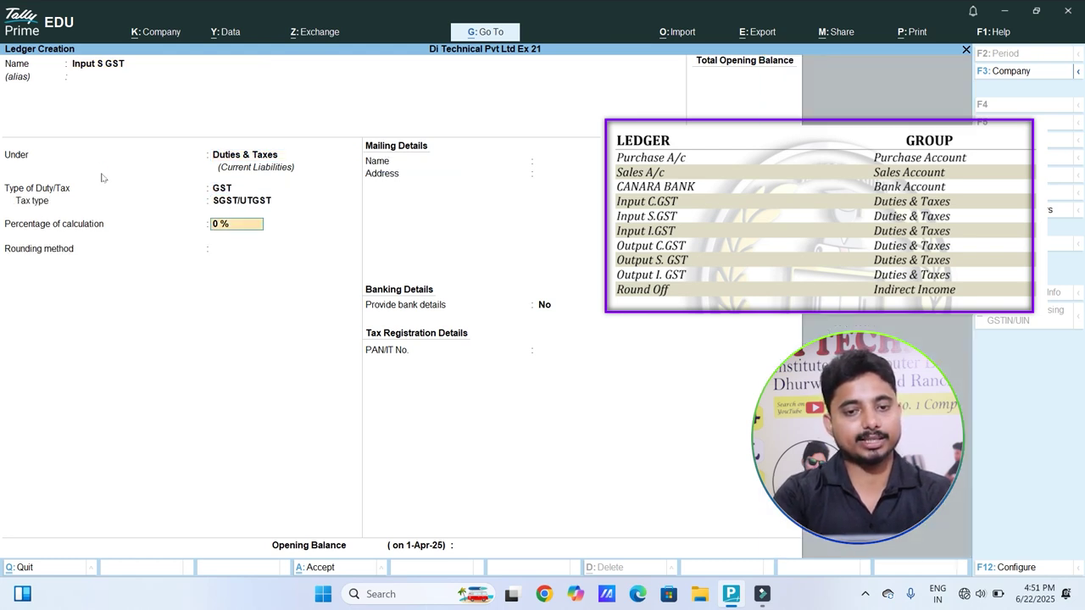
key(Return)
key(Down)
key(Down)
key(Return)
key(Return)
key(Return)
key(Return)
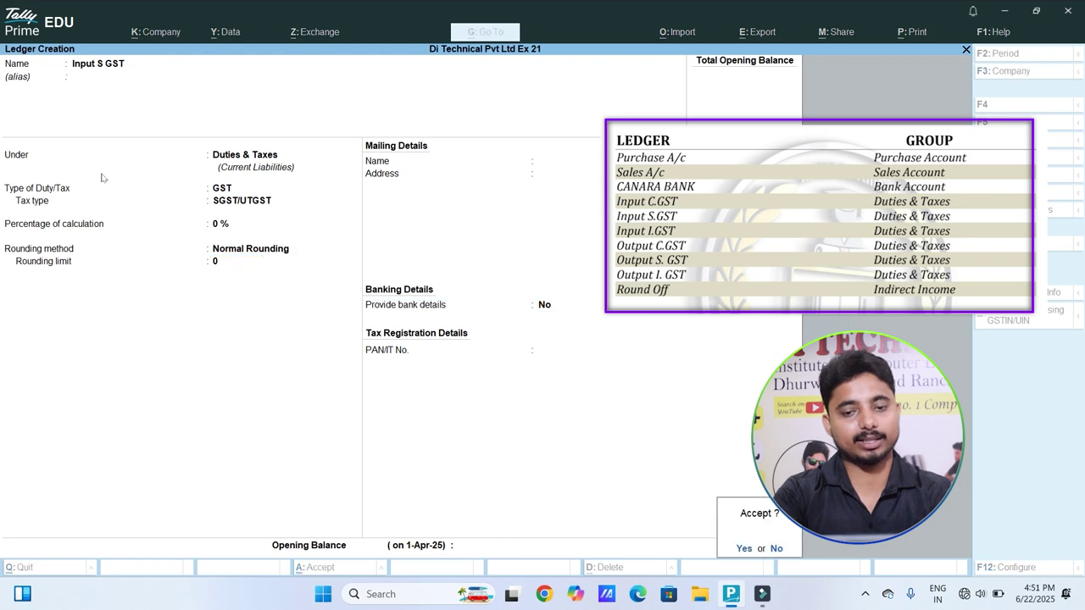
key(Return)
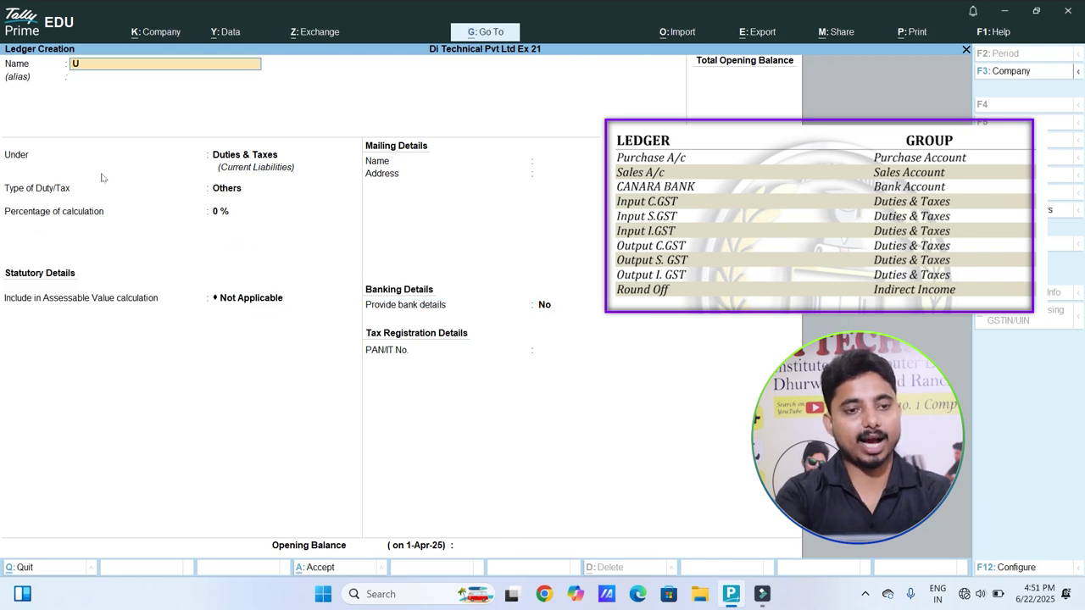
Step: Create the Input I GST ledger under Duties & Taxes as GST, tax type IGST, normal rounding
text(Input I GST)
key(Return)
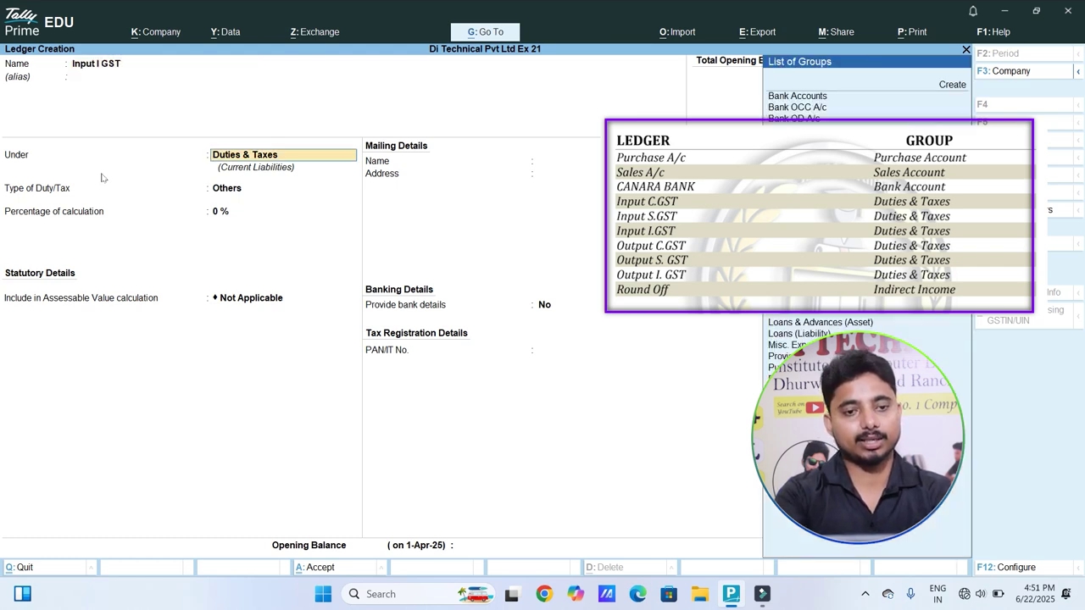
key(Return)
key(Up)
key(Return)
key(Down)
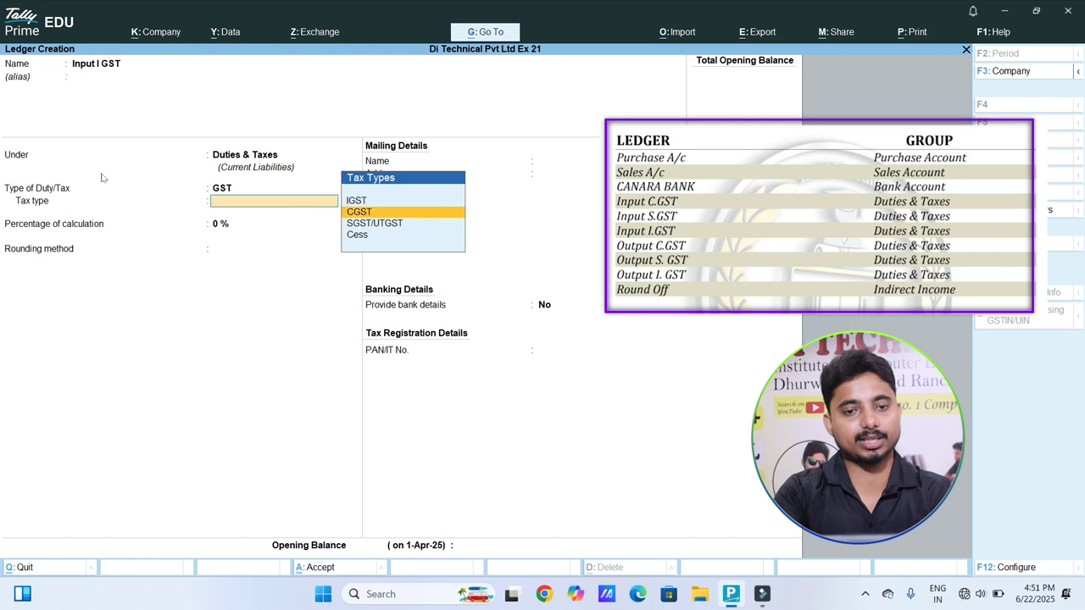
key(Down)
key(Up)
key(Up)
key(Return)
key(Return)
key(Down)
key(Down)
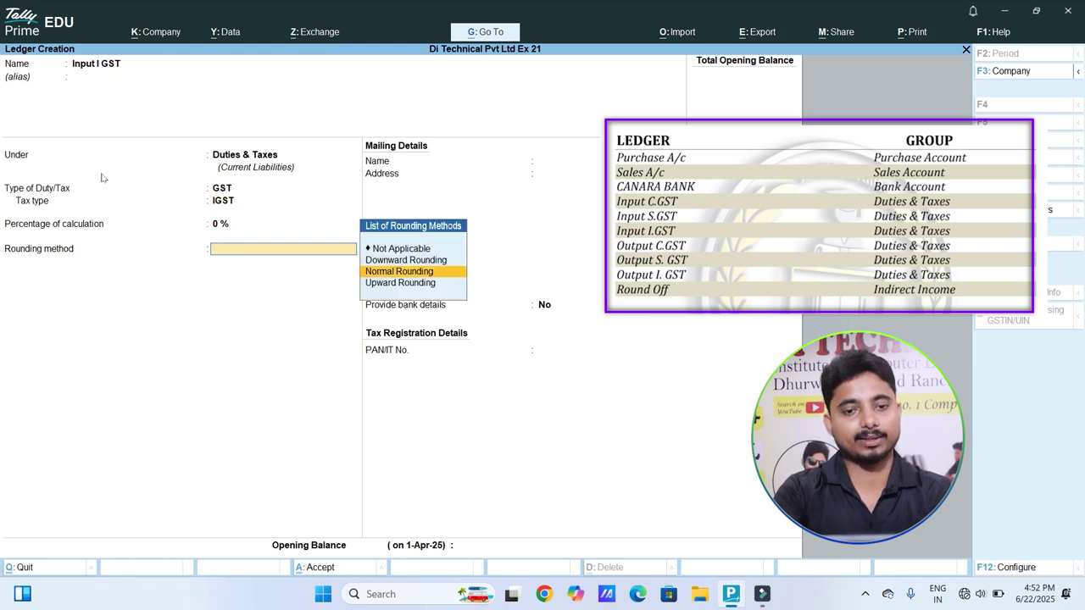
key(Return)
key(Return)
key(Return)
key(Return)
key(Return)
text(In)
key(BackSpace)
key(BackSpace)
Step: Create Output C GST under Duties & Taxes as GST with CGST tax type and normal rounding
text(O)
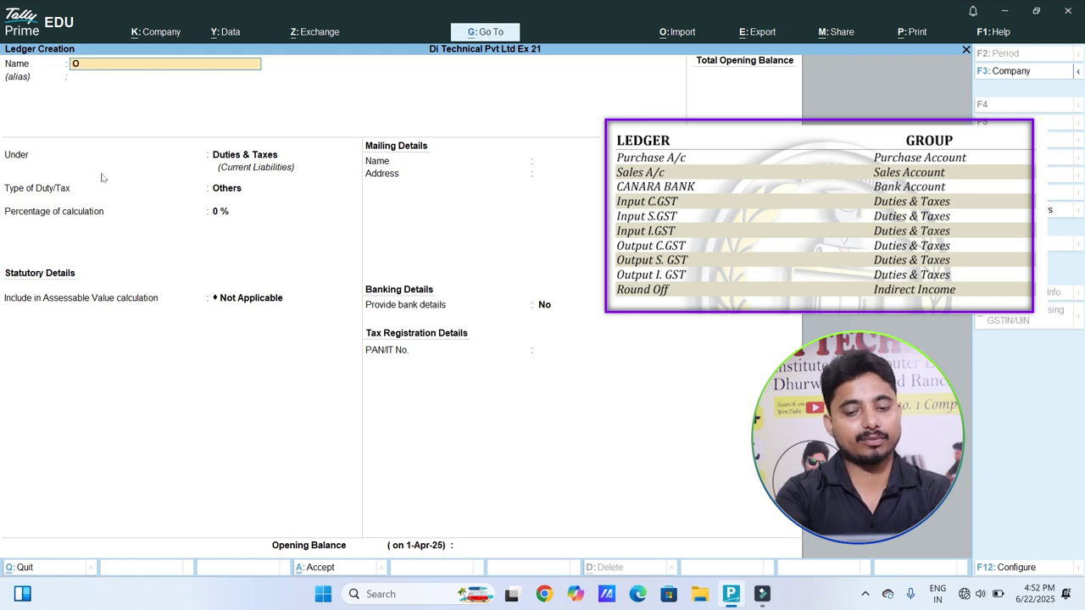
text(utput C GST)
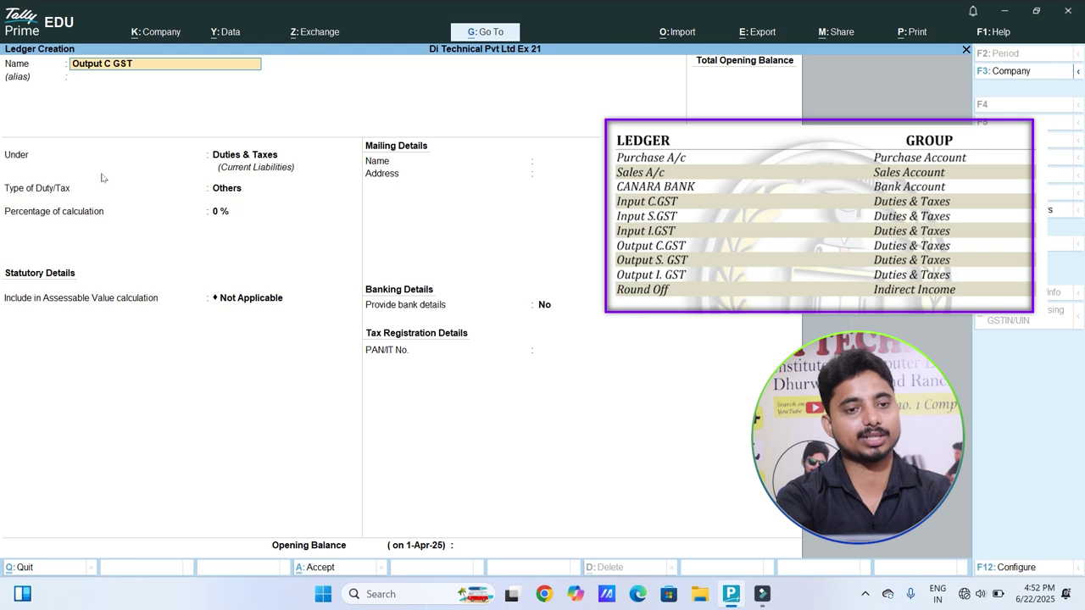
key(Return)
key(Return)
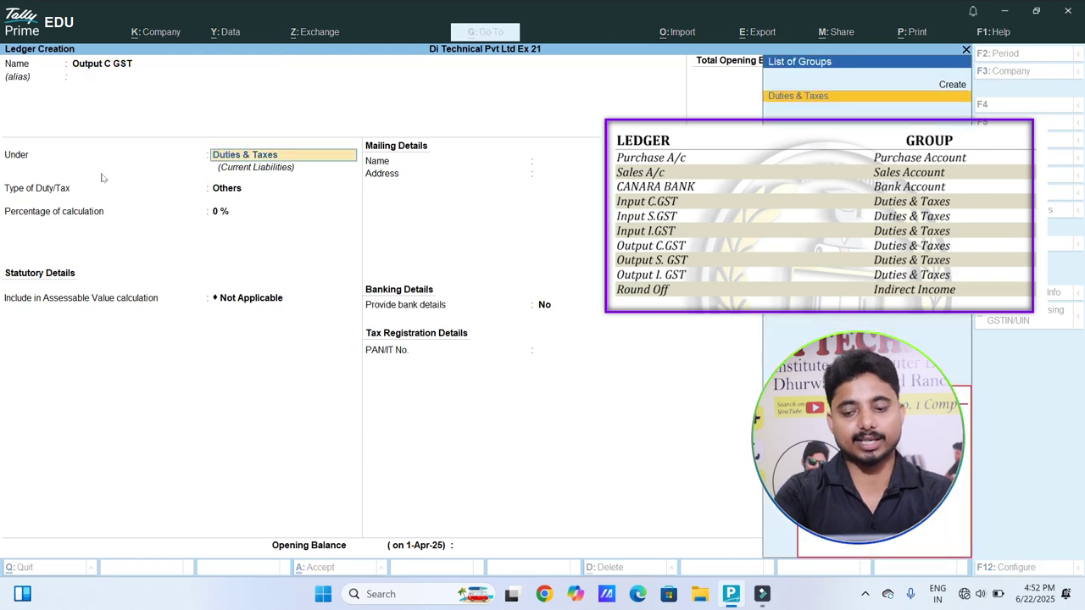
key(Return)
key(Up)
key(Return)
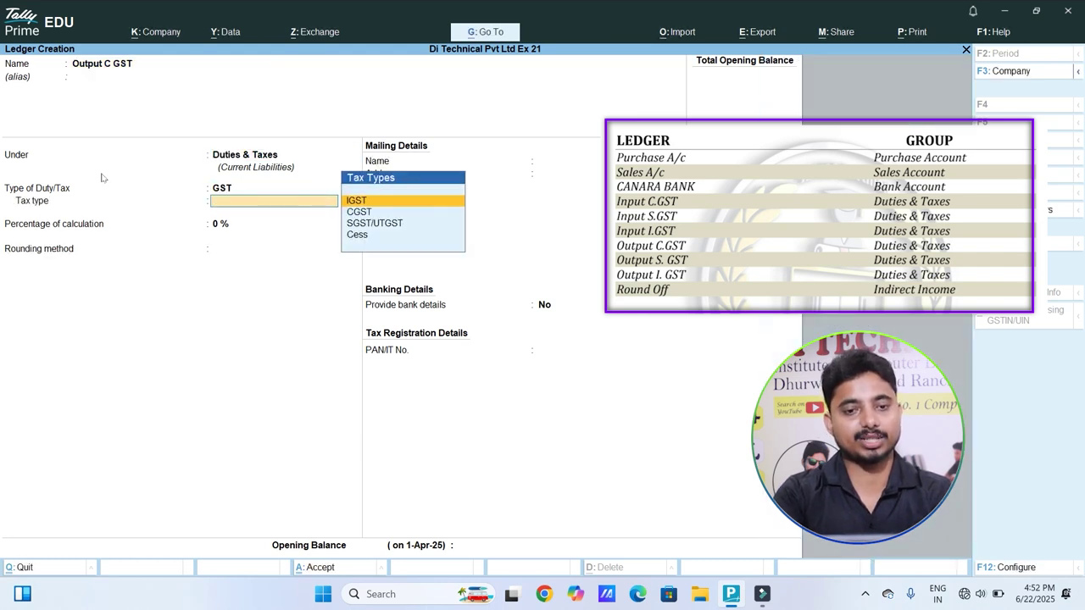
key(Down)
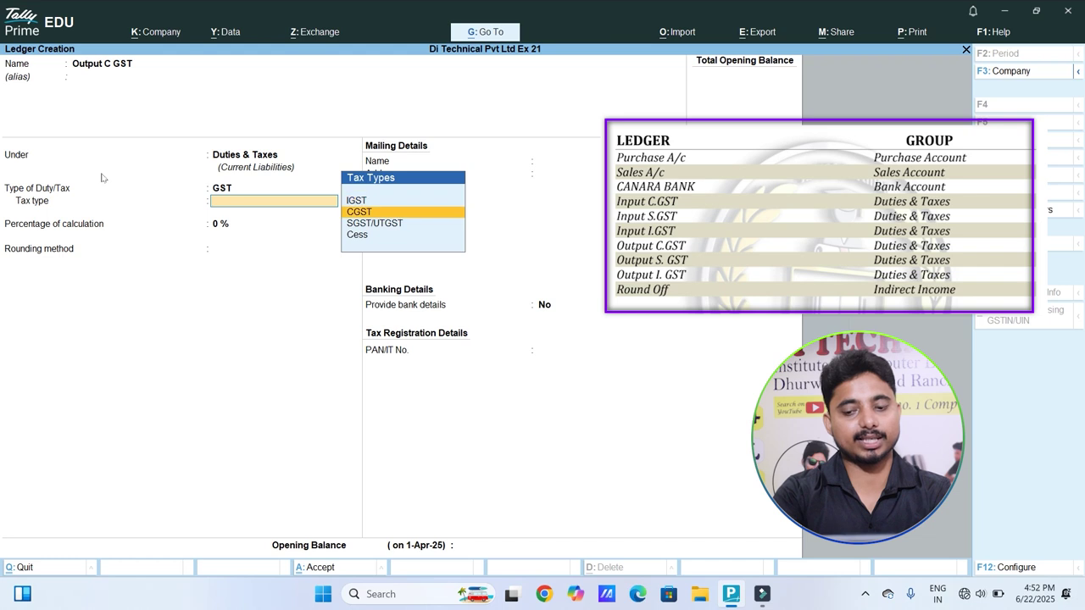
key(Return)
key(Return)
key(Down)
key(Down)
Step: Create Output S GST under Duties & Taxes as GST with SGST/UTGST tax type
key(Return)
key(Return)
key(Return)
key(Return)
key(Return)
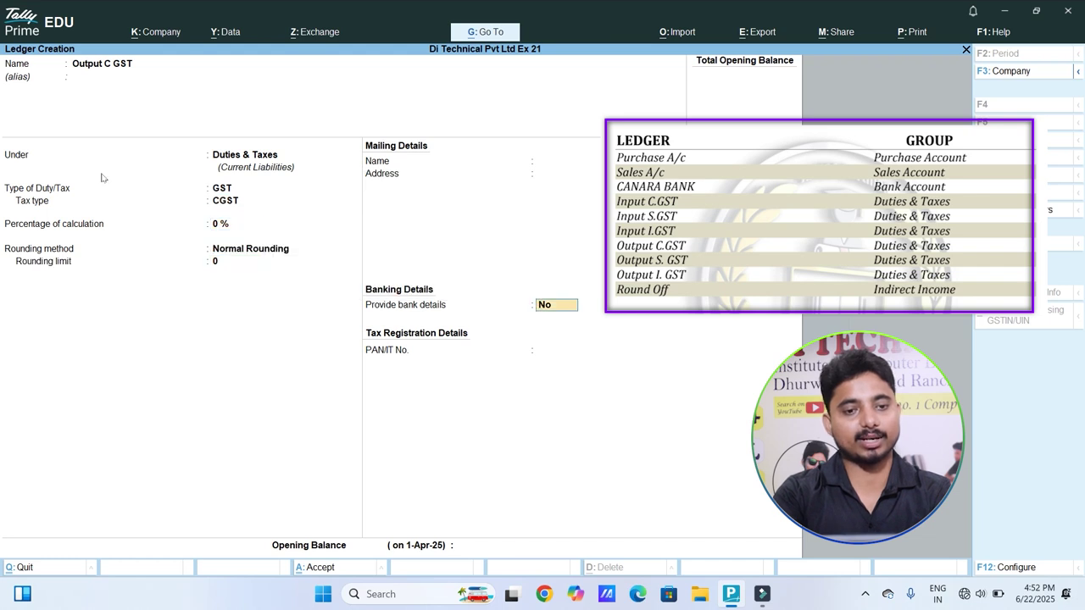
text(Output S GST)
key(Return)
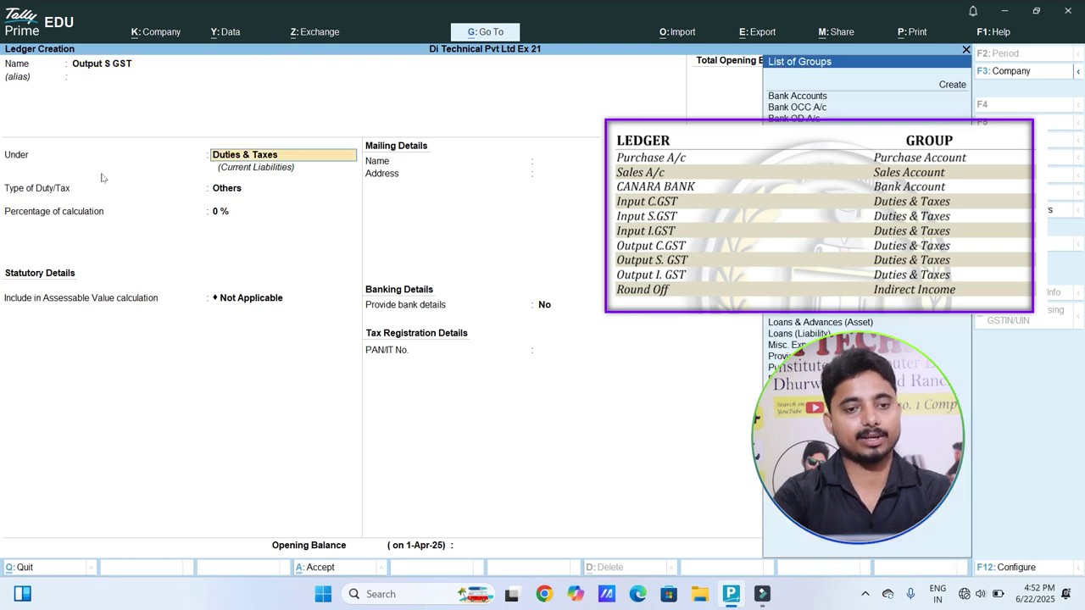
key(Return)
key(Up)
key(Return)
key(Down)
key(Down)
key(Return)
key(Return)
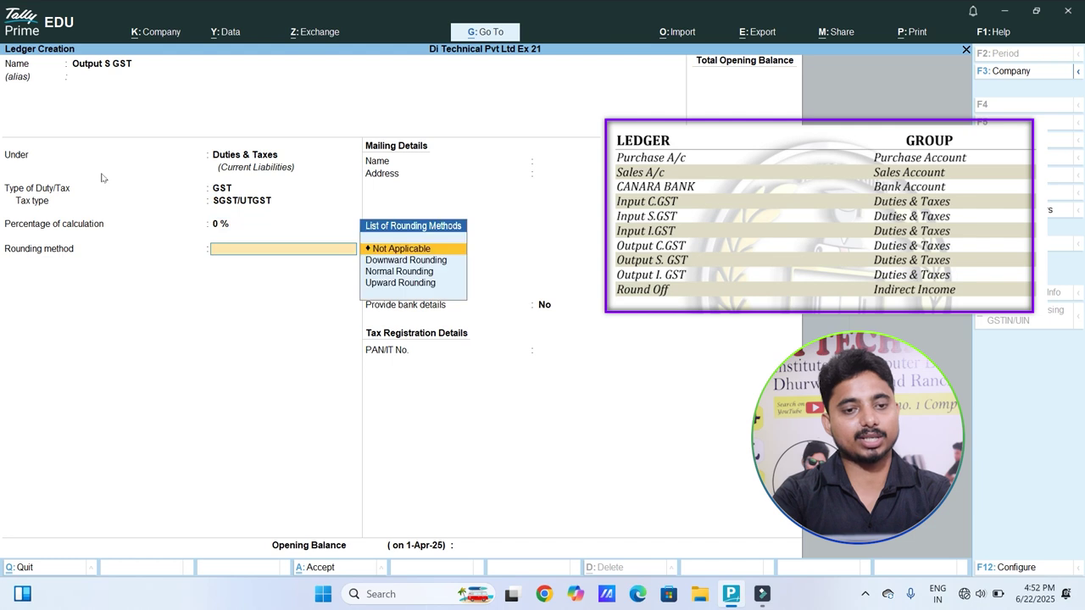
key(Down)
key(Down)
key(Return)
key(Return)
key(Return)
key(Return)
key(Return)
Step: Create Output I GST under Duties & Taxes as GST with IGST tax type and normal rounding
text(Oiutput)
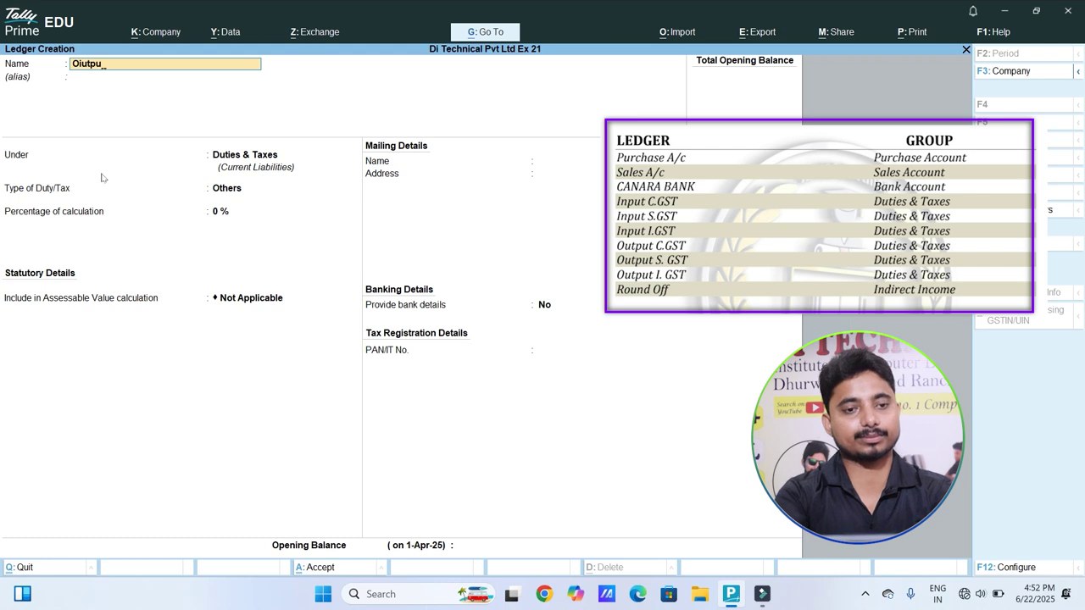
key(BackSpace)
key(BackSpace)
key(BackSpace)
key(BackSpace)
key(BackSpace)
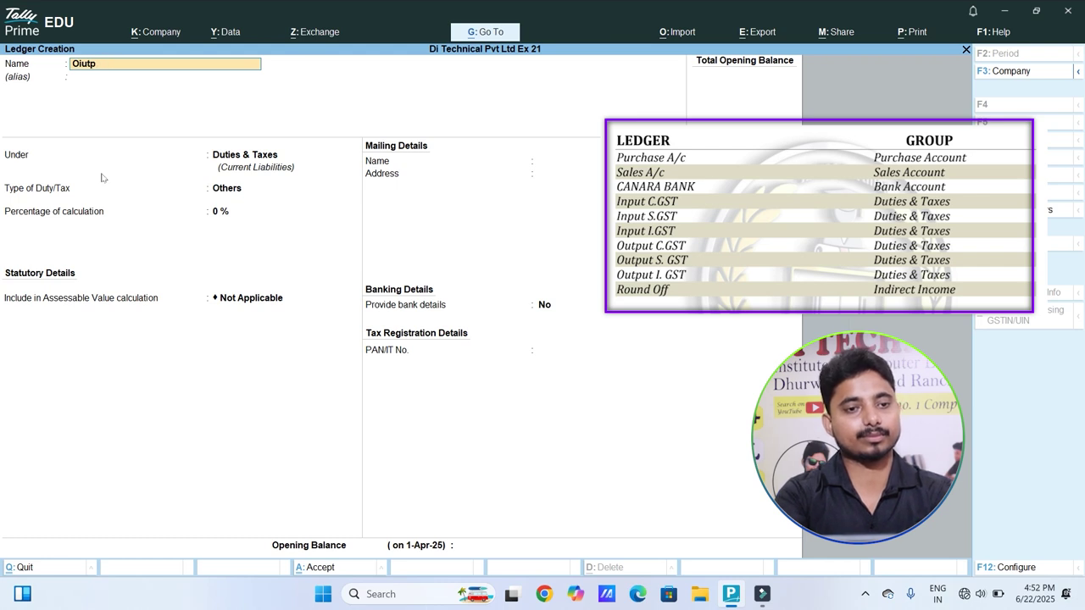
text(put)
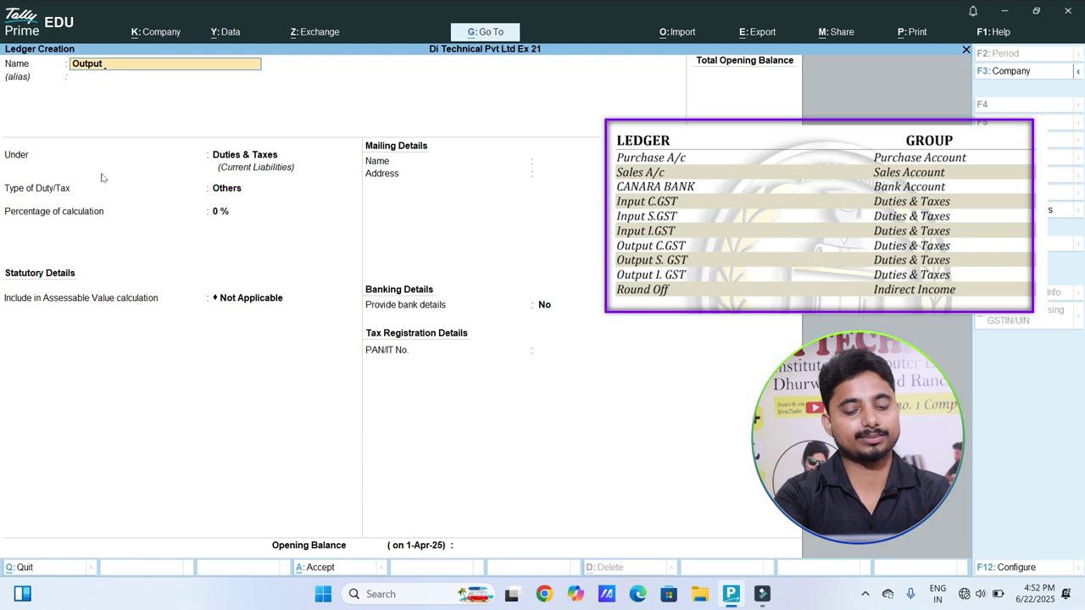
text( I GST)
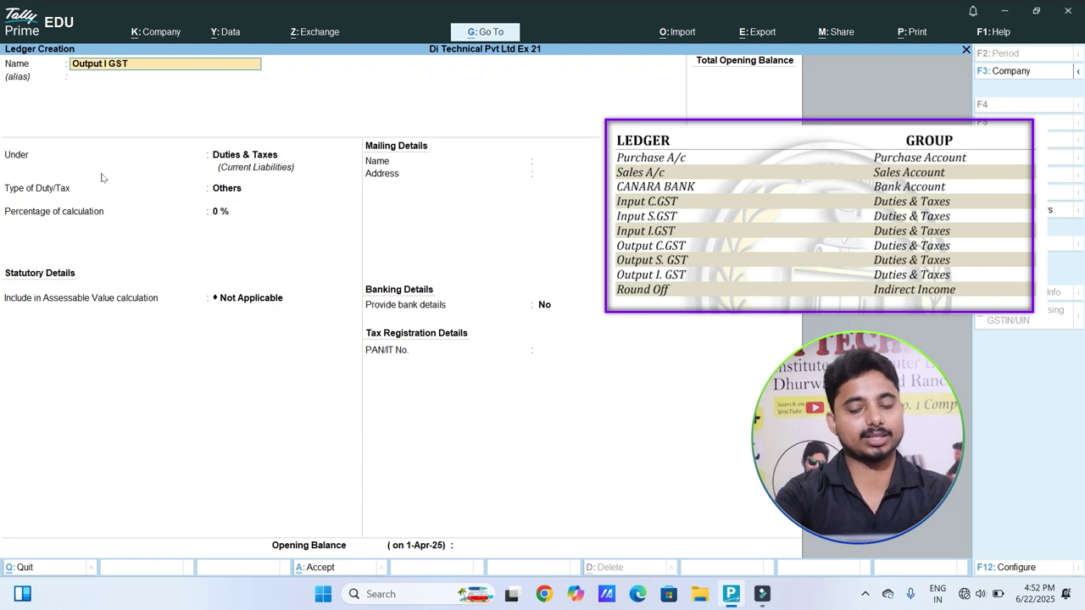
key(Return)
key(Return)
text(g)
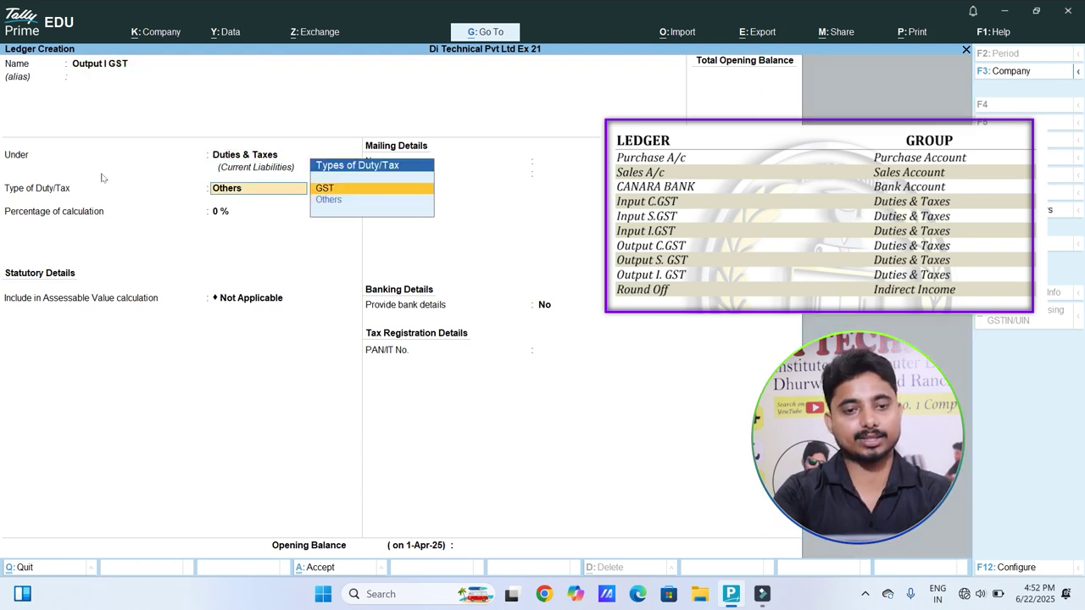
key(Return)
key(Return)
key(Return)
key(Down)
key(Down)
key(Return)
key(Return)
key(Return)
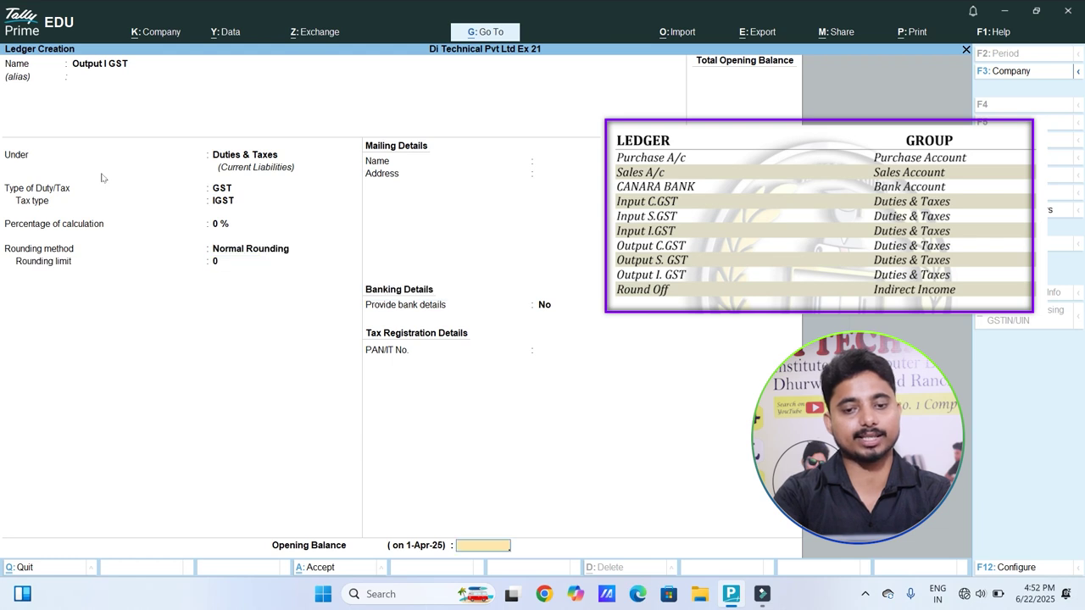
key(Return)
Step: Save a Round Off ledger under Indirect Incomes as Invoice Rounding with Normal Rounding, limit 1
text(Round Off)
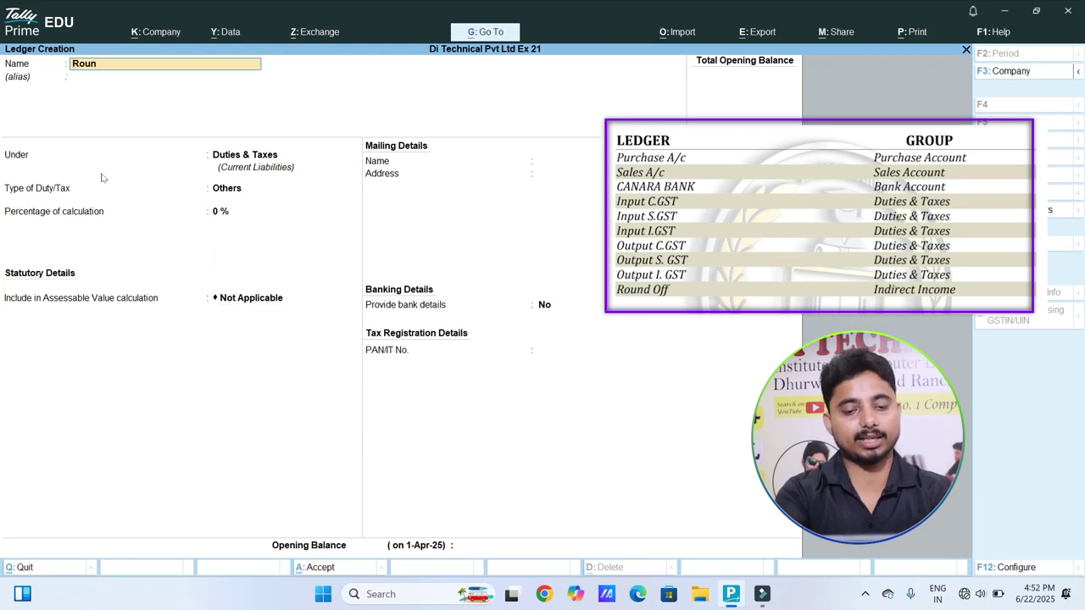
key(Return)
text(Indirect Incomes)
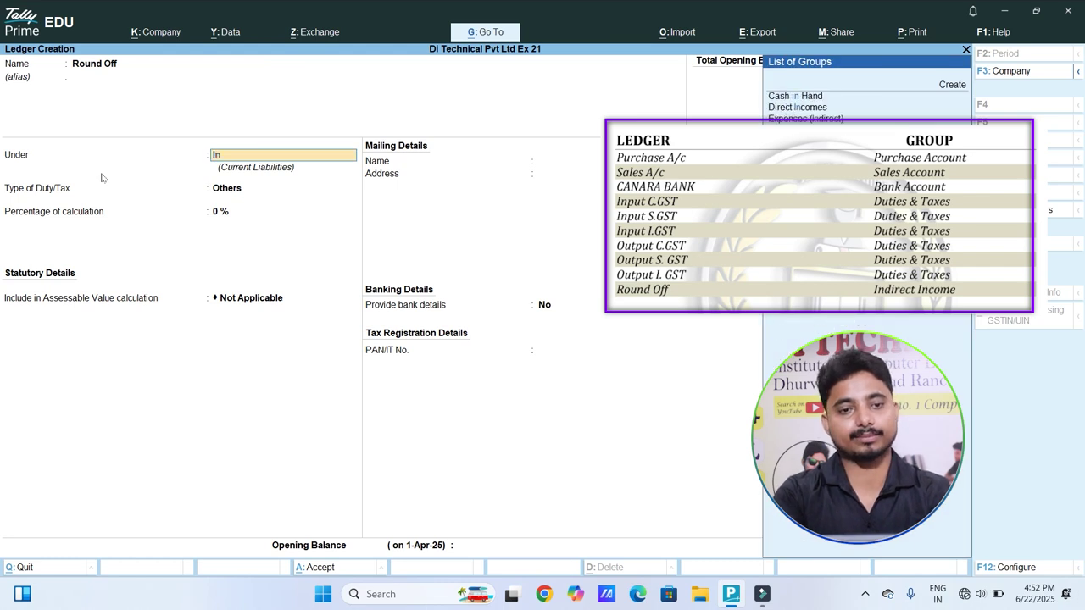
key(Return)
key(Down)
key(Down)
key(Return)
key(Return)
key(Return)
key(Return)
key(Return)
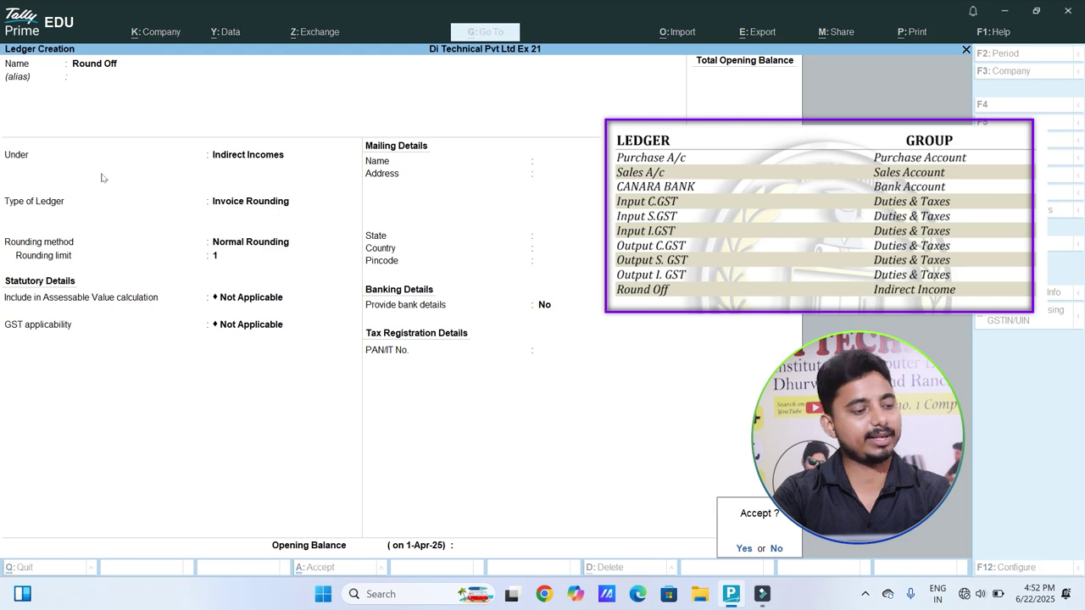
key(Return)
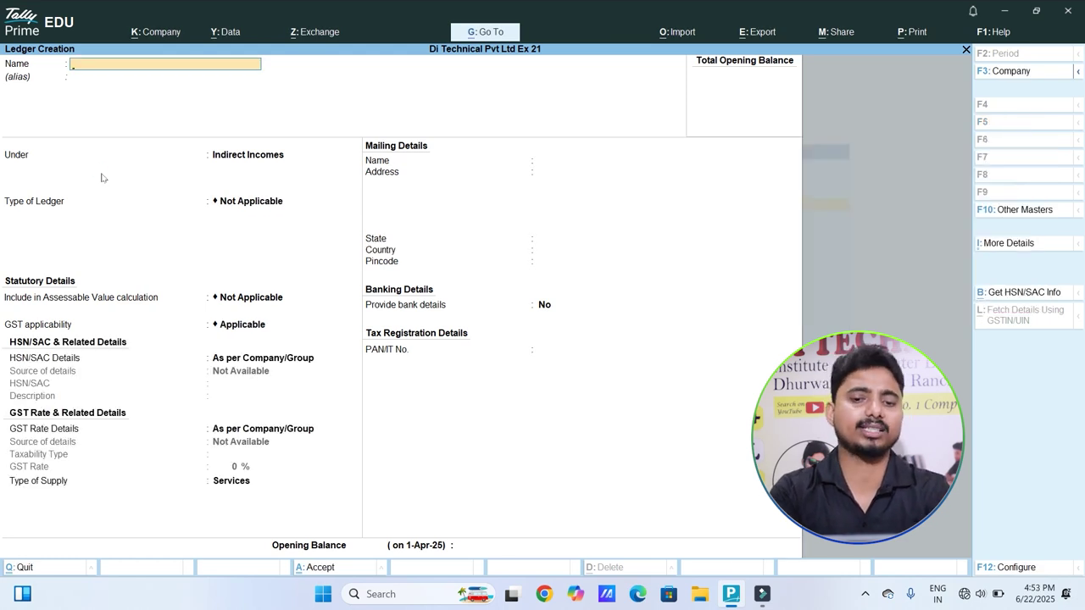
key(Escape)
key(Escape)
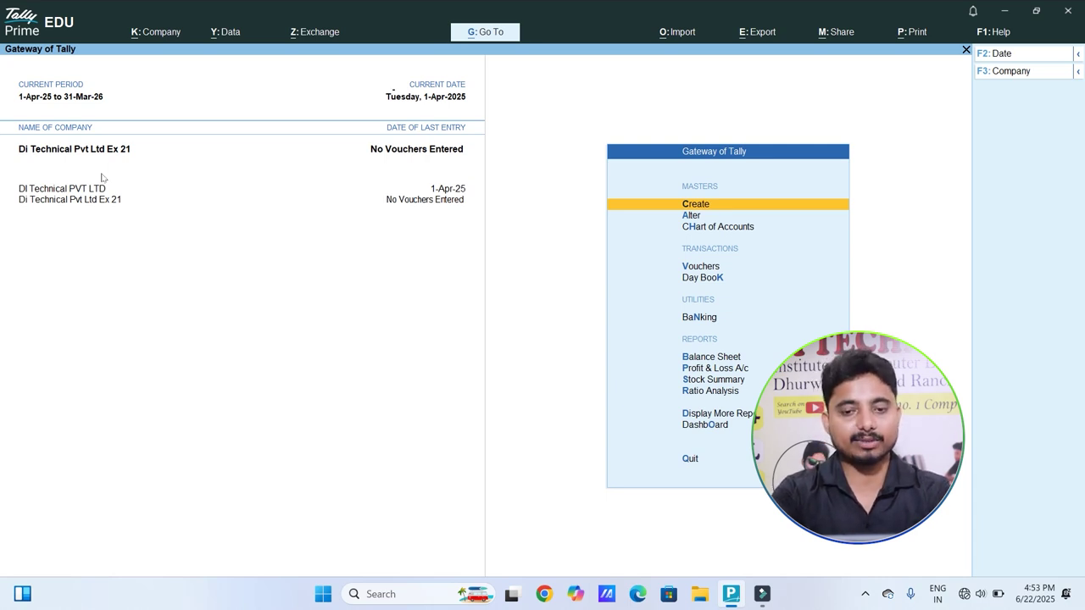
Step: Create the Electronics stock group under Primary, with GST details specified as Taxable at 18%
key(Return)
key(Down)
key(Down)
key(Down)
key(Down)
key(Down)
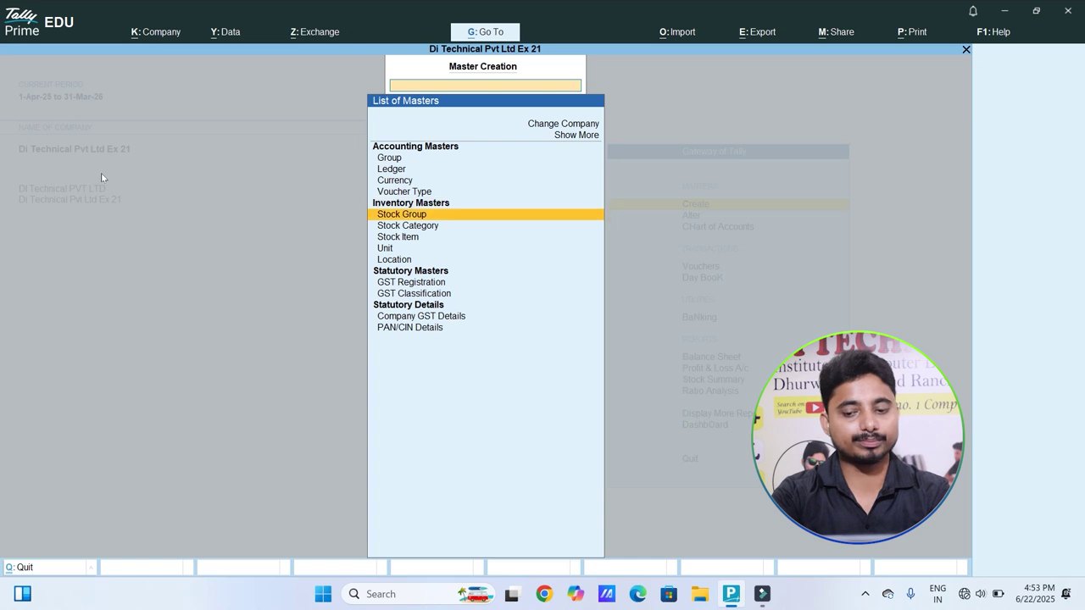
key(Return)
text(E)
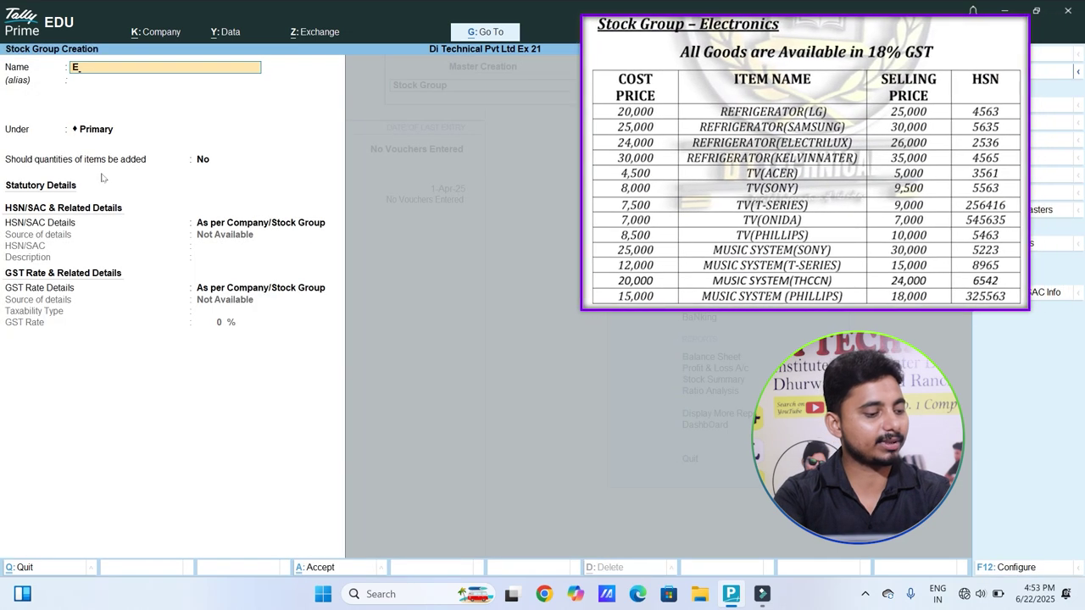
text(lectronics)
key(Return)
key(Return)
key(Return)
key(Return)
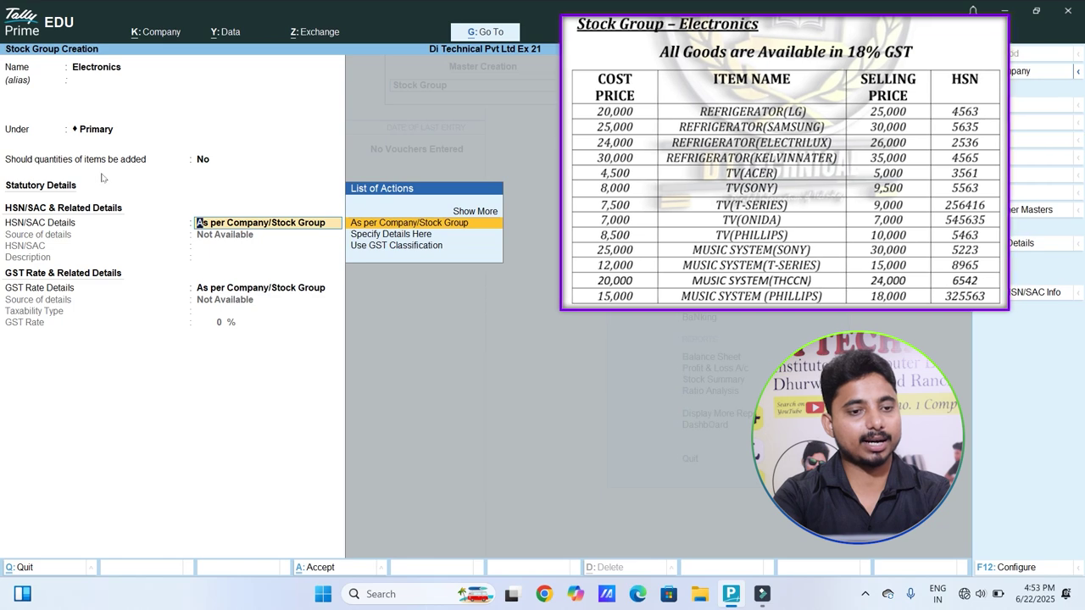
key(Return)
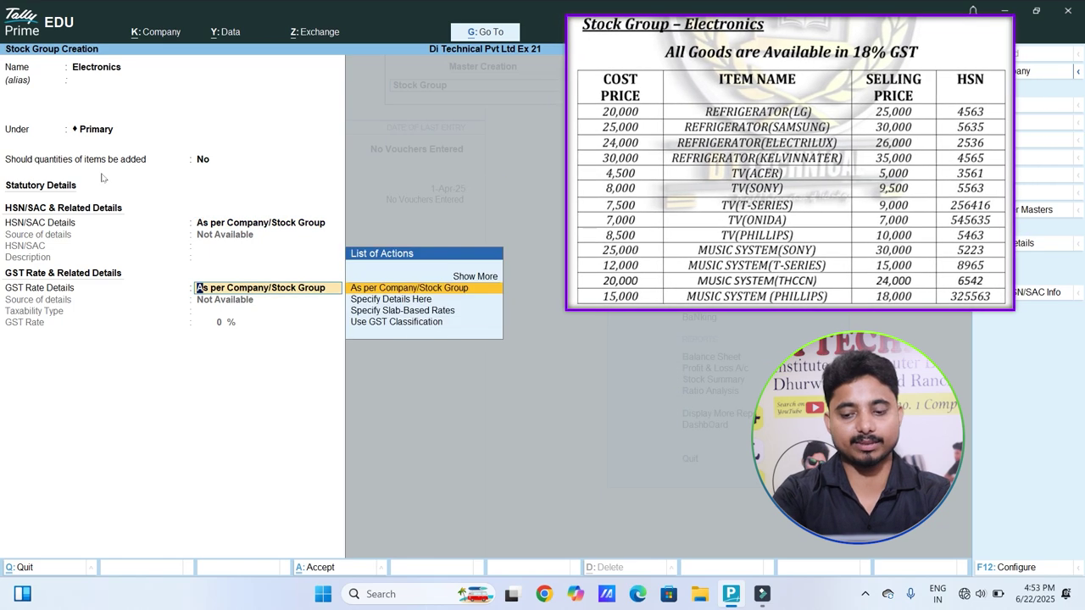
key(Down)
key(Return)
key(Return)
text(18)
key(Return)
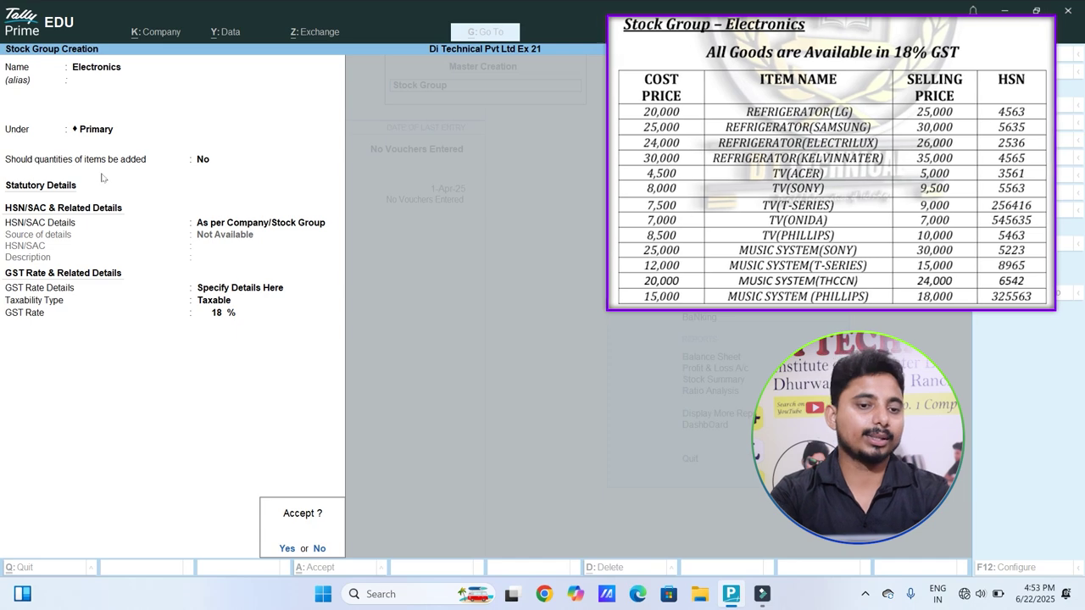
key(Return)
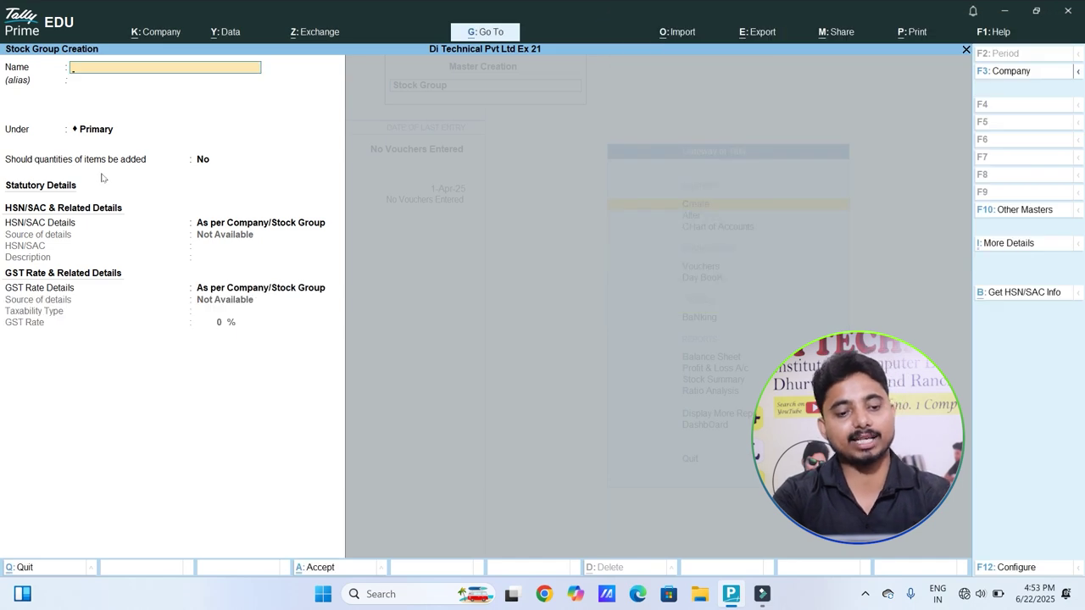
Step: Start a new stock item, Refrigerator (LG), under the Electronics group
key(Escape)
key(Down)
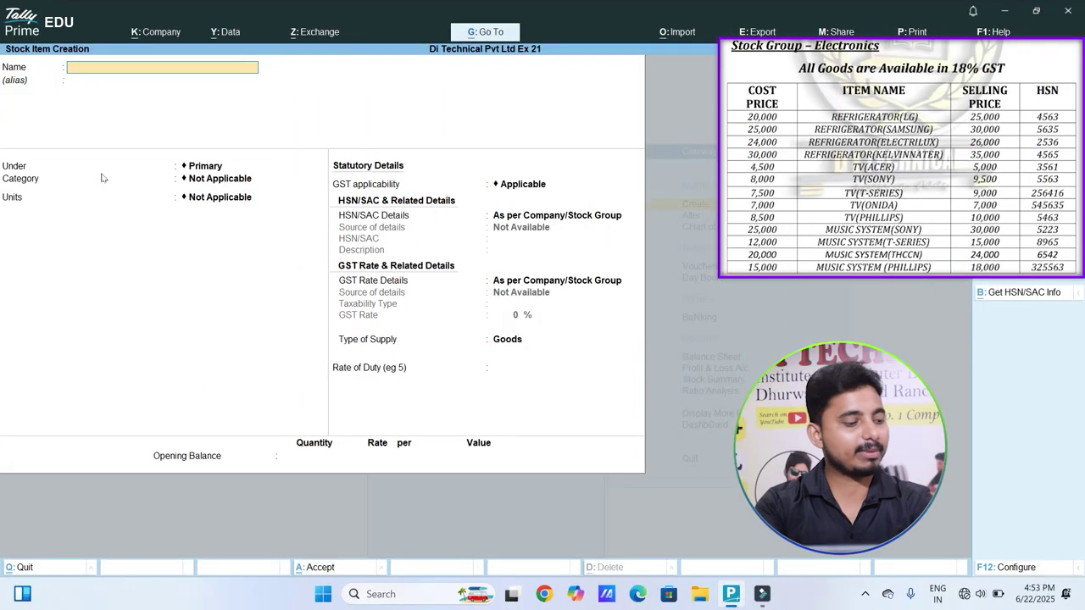
text(Refrigerator (LG)
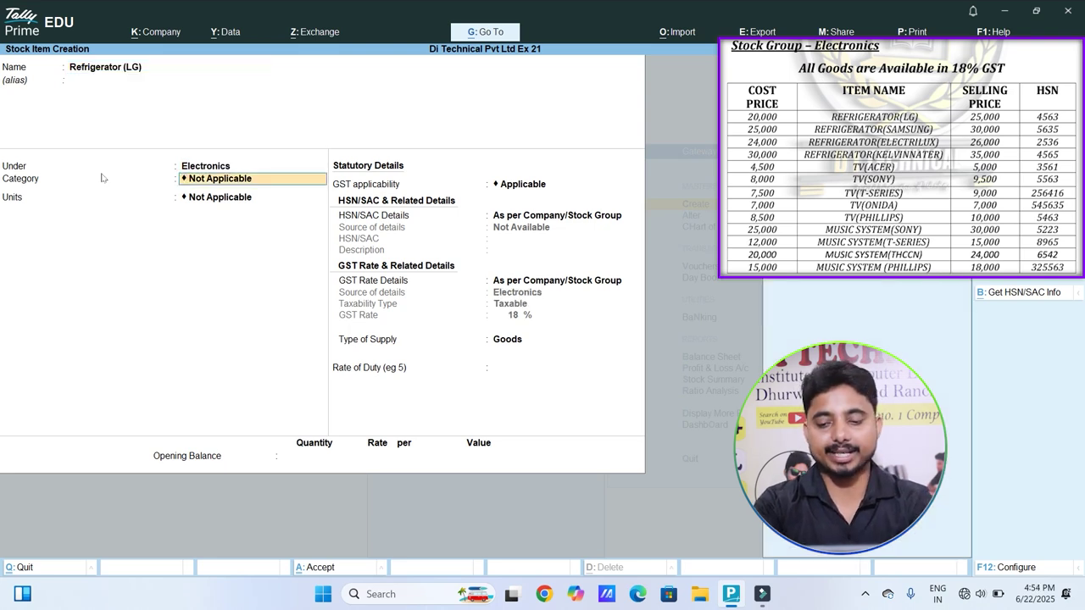
key(Return)
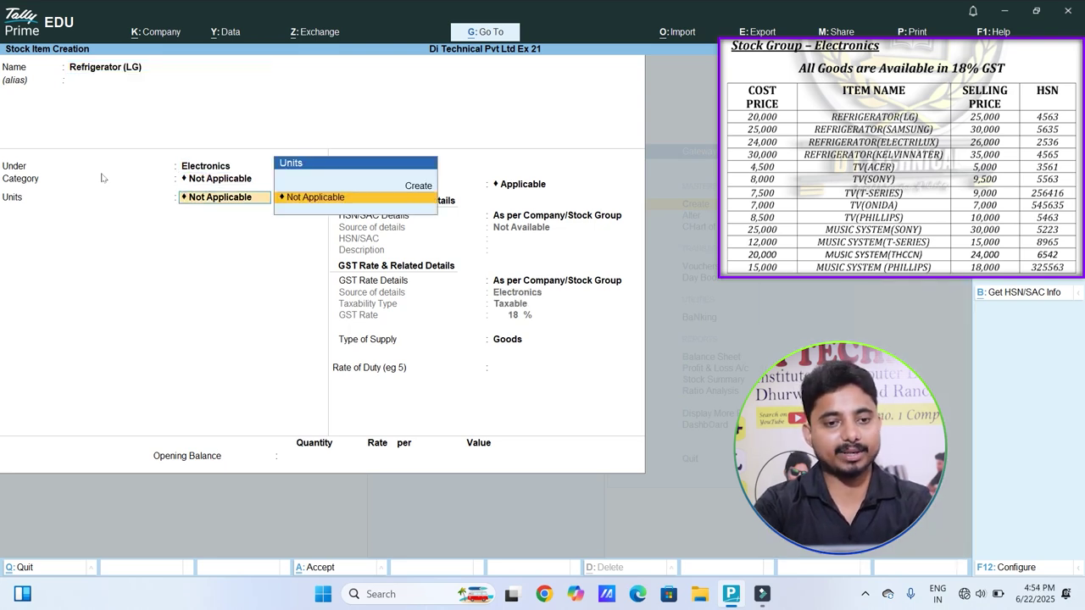
Step: Create the PCS unit named Pieces with UQC PCS-PIECES and assign it to the item
key(Up)
key(Return)
text(PCS)
key(Return)
text(Pieces)
key(Return)
text(pic)
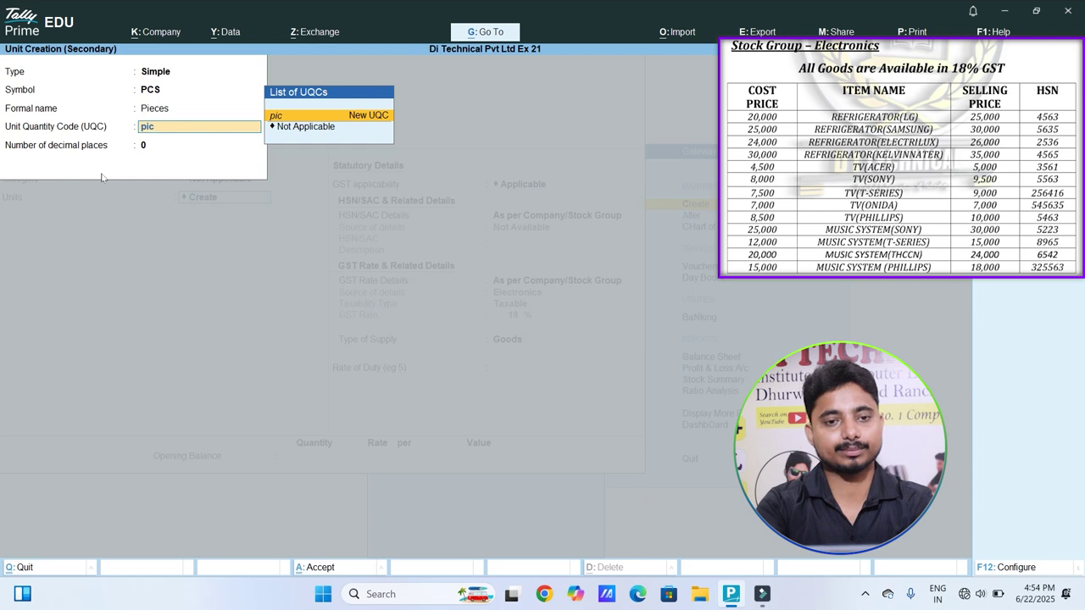
key(BackSpace)
key(Return)
key(Return)
key(Return)
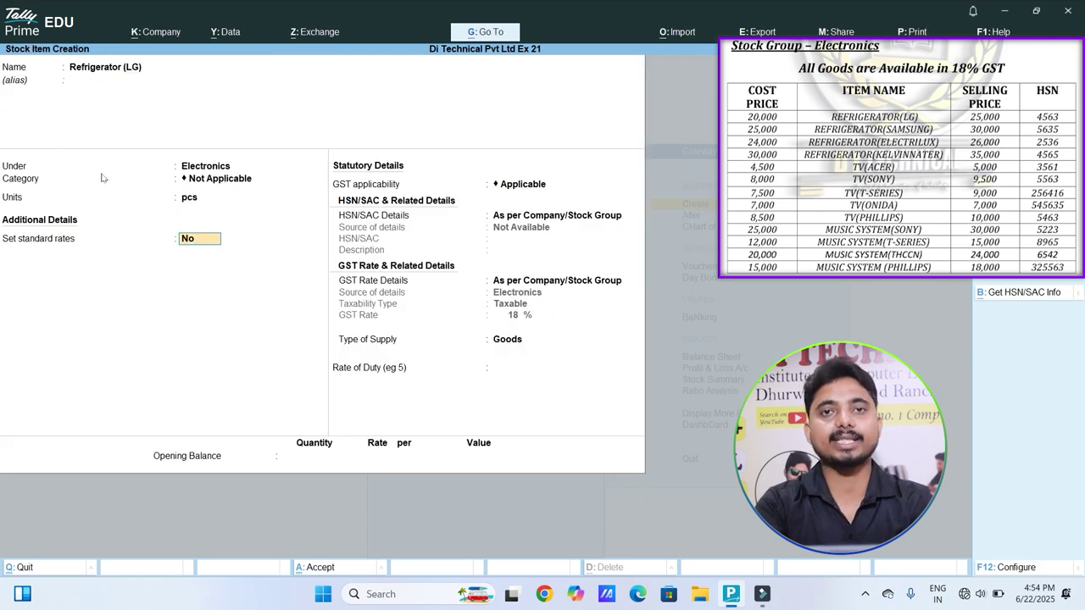
Step: Set Refrigerator (LG) standard rates: cost 20,000 and selling price 25,000
text(yes)
key(Return)
key(Return)
text(20000)
key(Return)
key(Return)
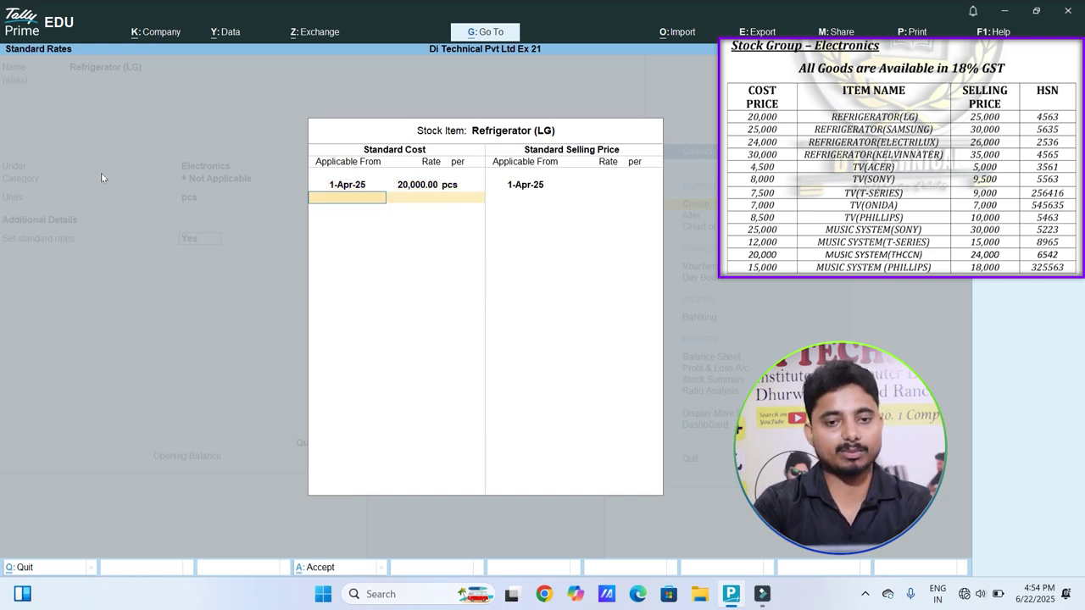
key(Return)
key(Return)
text(25000)
key(Return)
key(Return)
key(Return)
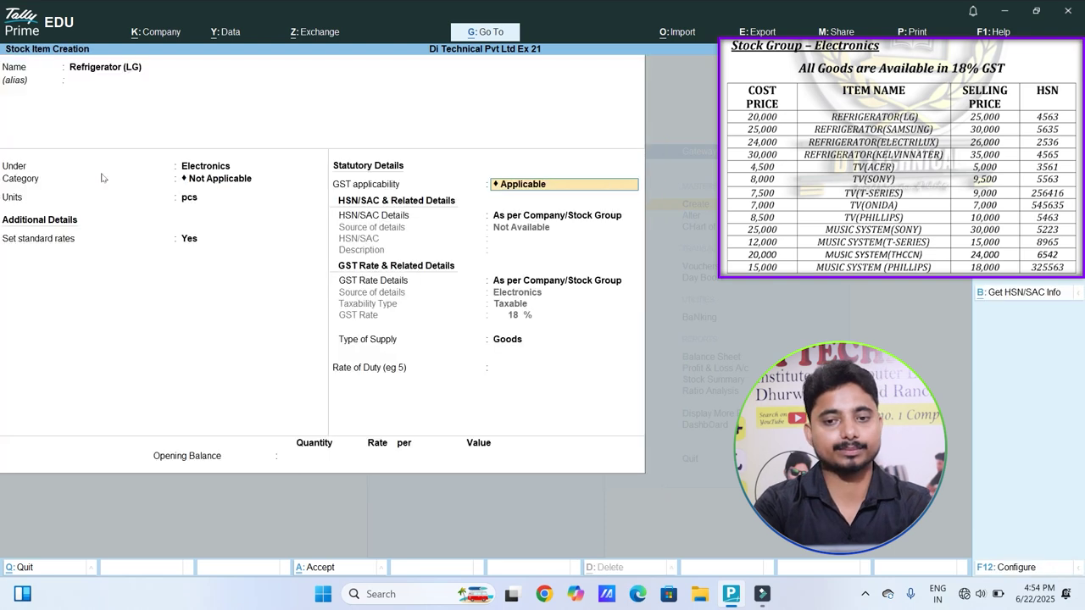
key(Return)
Step: Give the item its own HSN code 4563, keeping default GST rate and Goods supply type
key(Down)
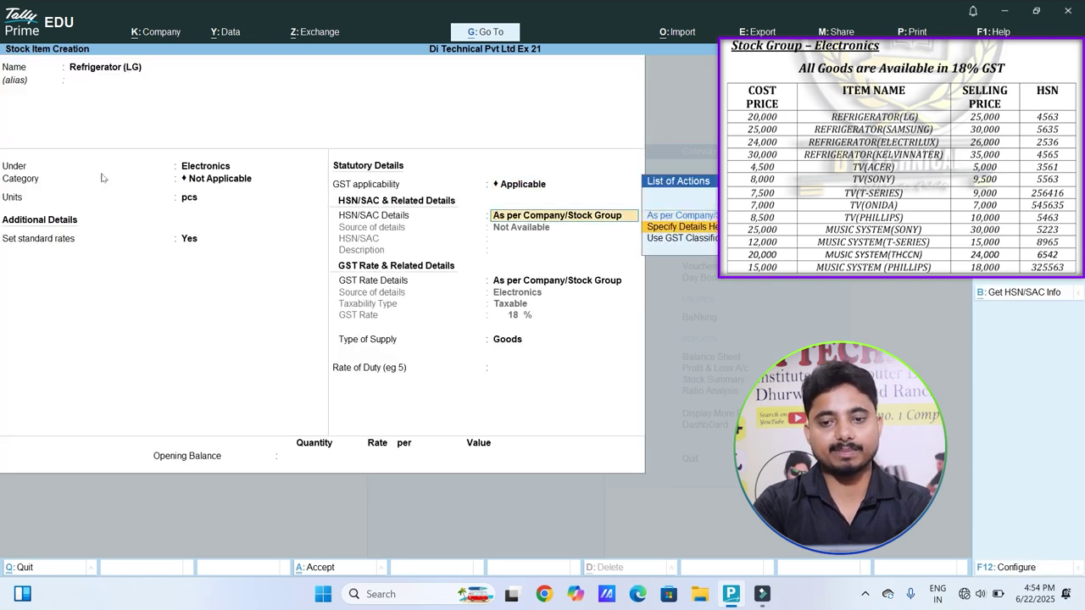
key(Return)
text(4563)
key(Return)
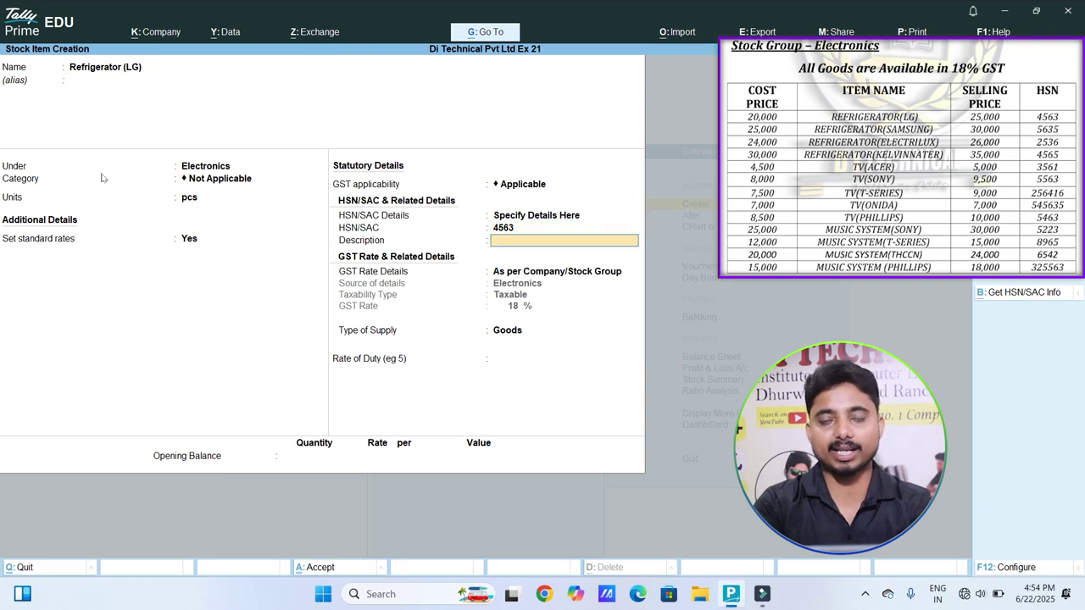
key(Return)
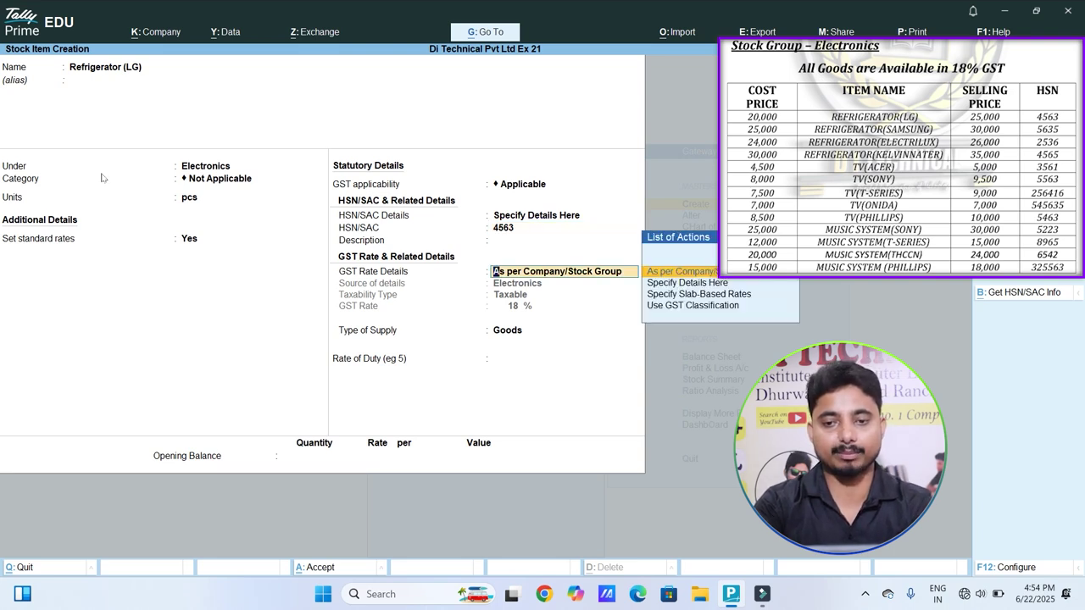
key(Return)
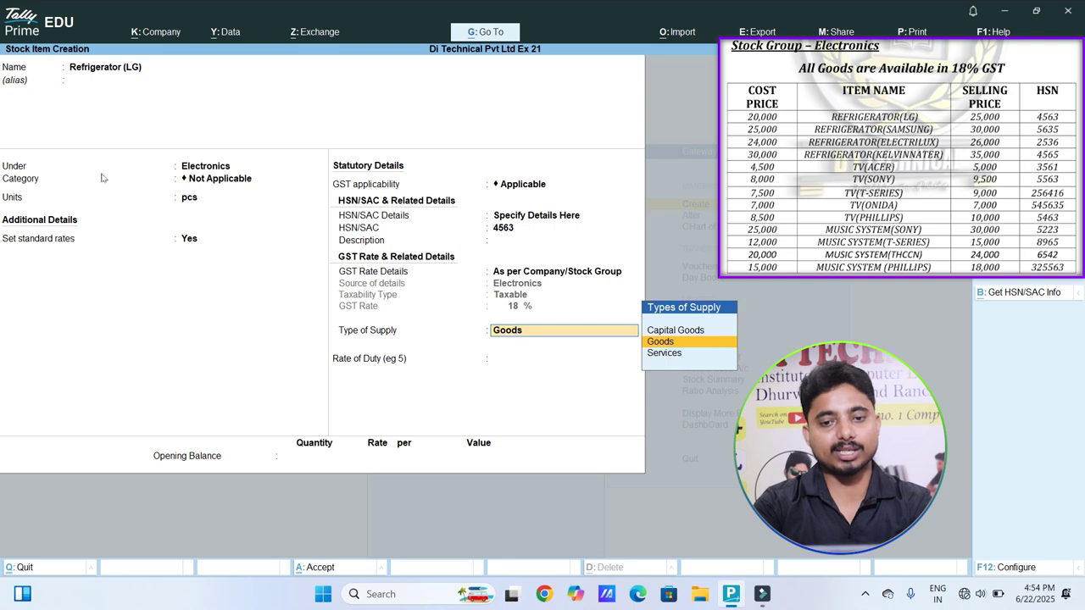
key(Return)
key(Return)
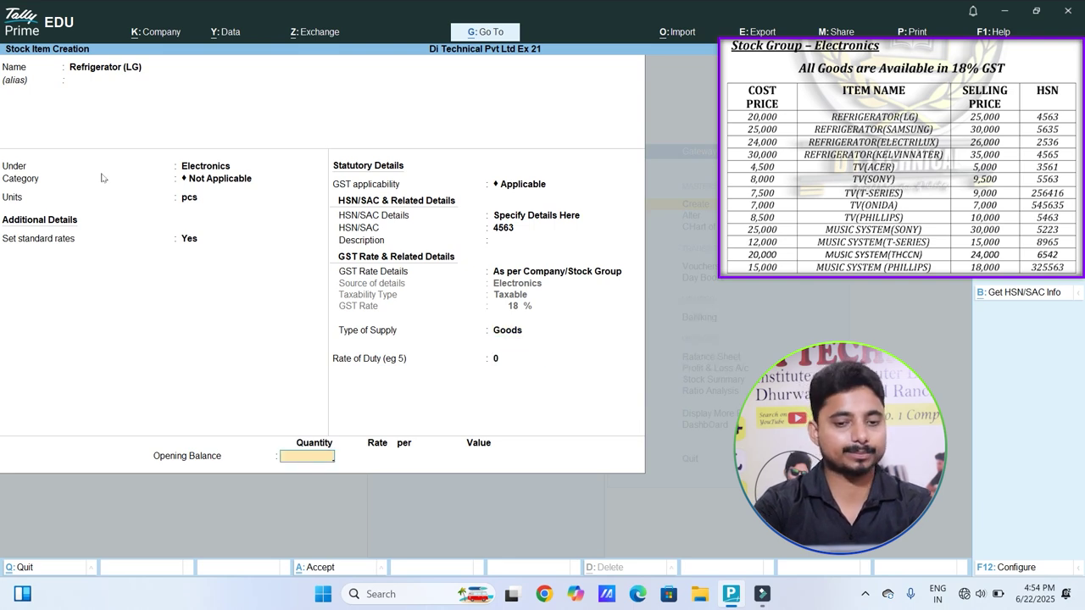
key(Return)
key(Return)
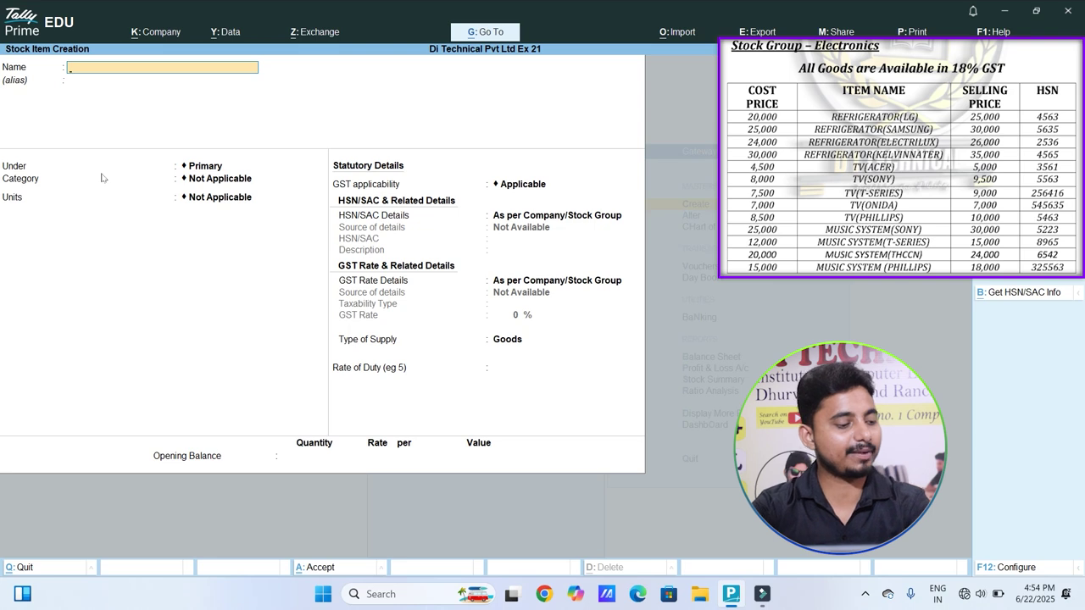
Step: Enter Refrigerator (Sumsung) under Electronics in pcs with standard rates turned on
text(Ref)
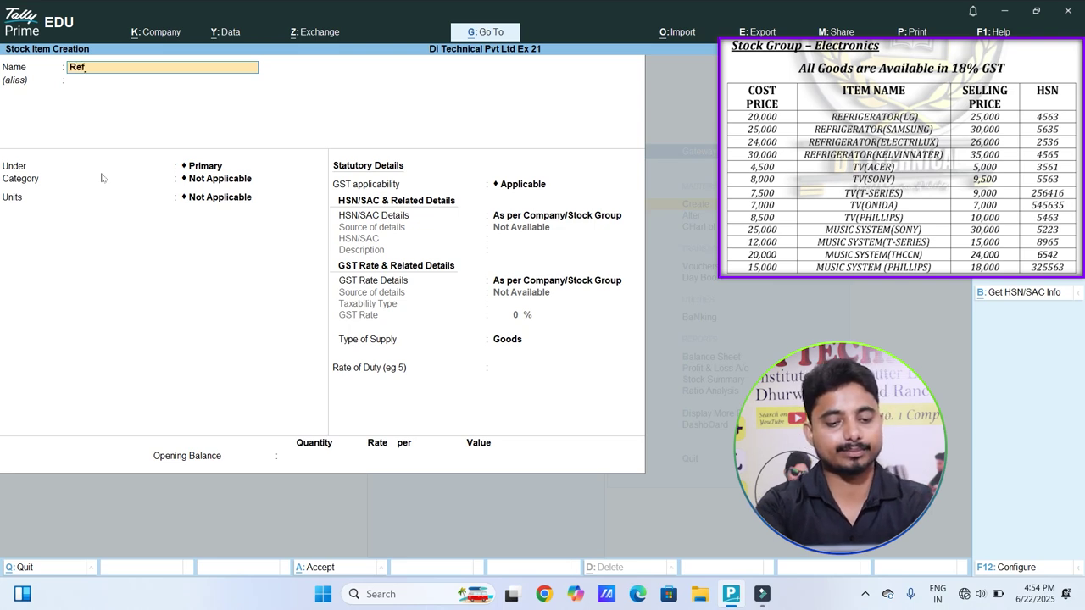
text(rigerator)
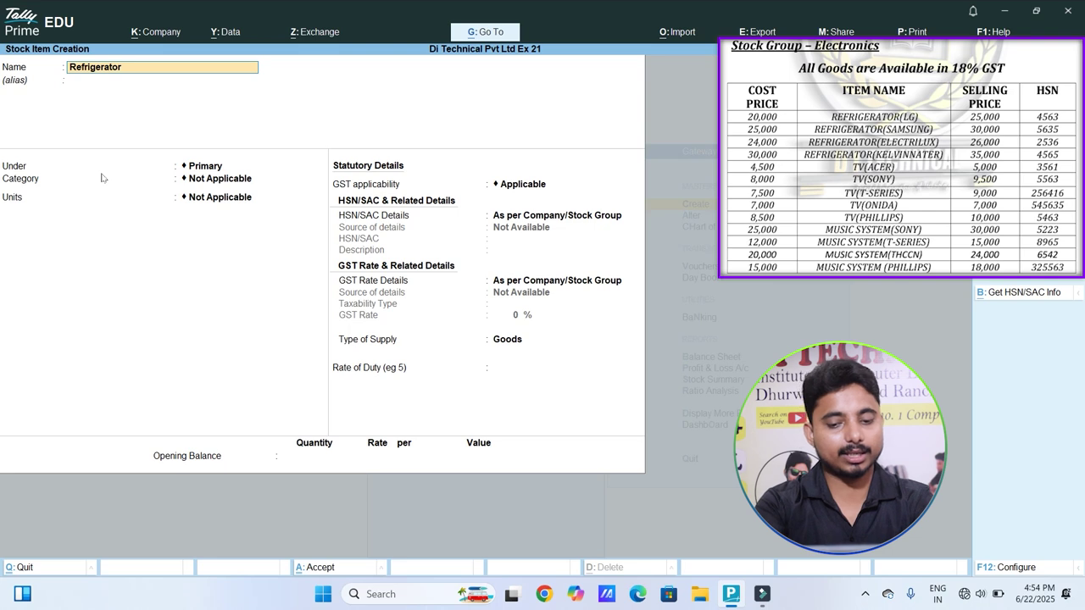
text( (Sumsung)
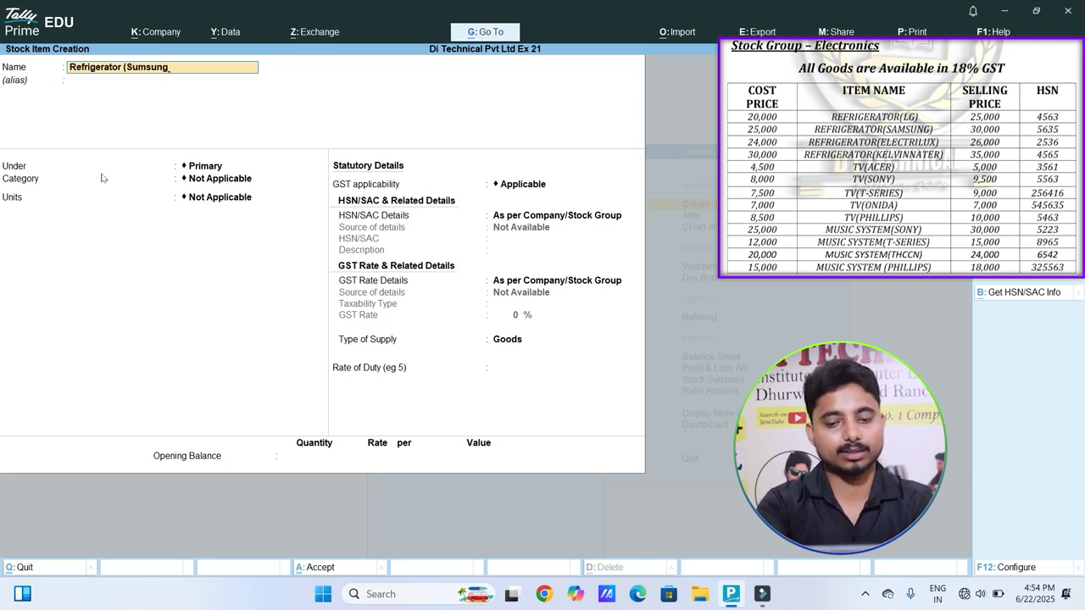
key(Return)
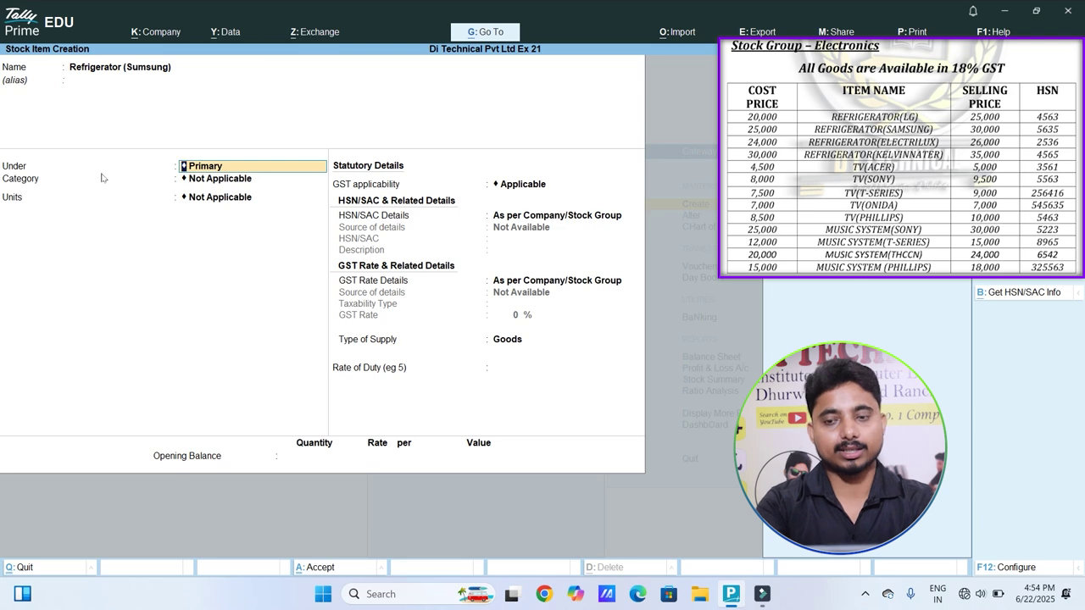
key(Down)
key(Return)
key(Return)
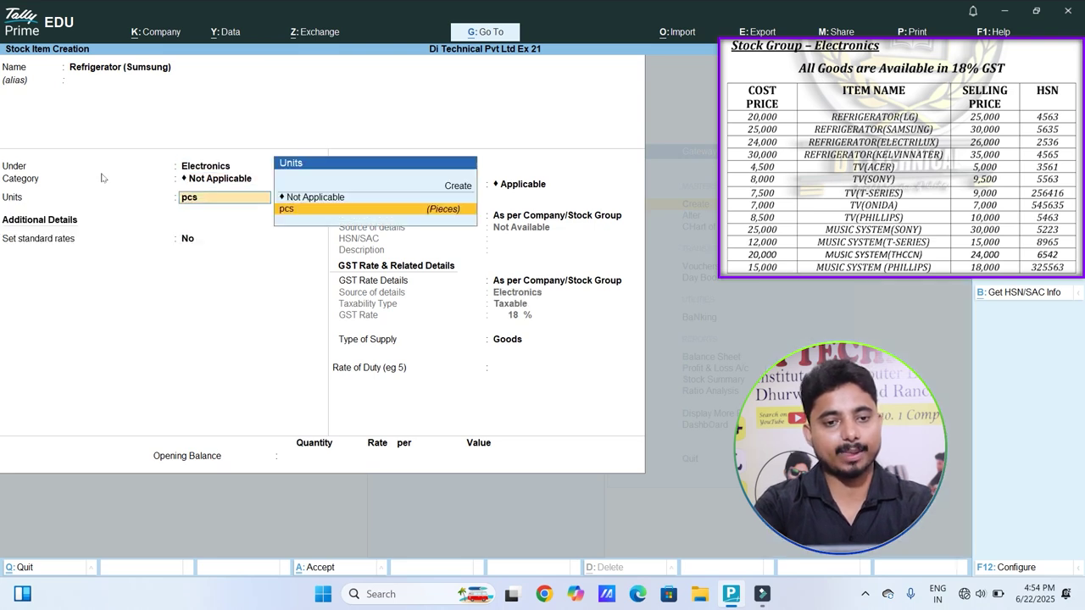
key(Return)
key(y)
key(Return)
key(Return)
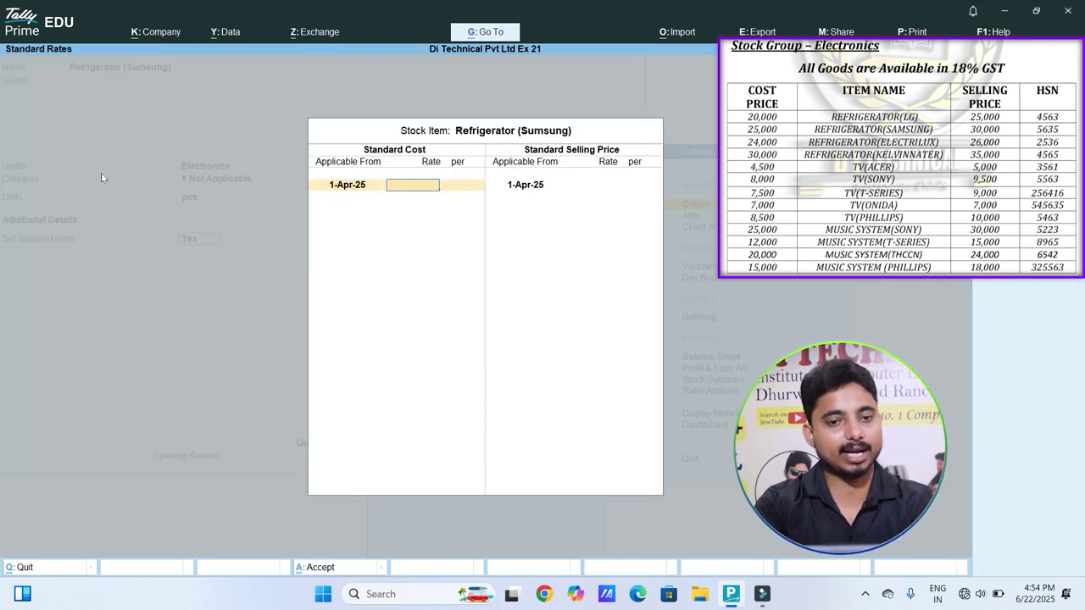
Step: Set standard cost 25,000, selling price 30,000 and HSN code 5635
text(25000)
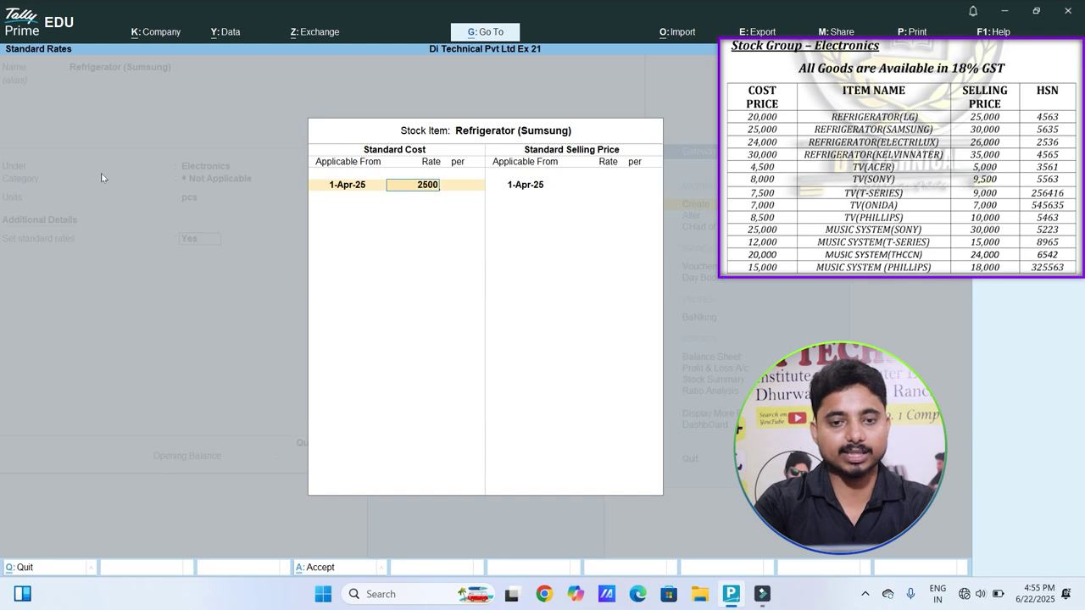
key(Return)
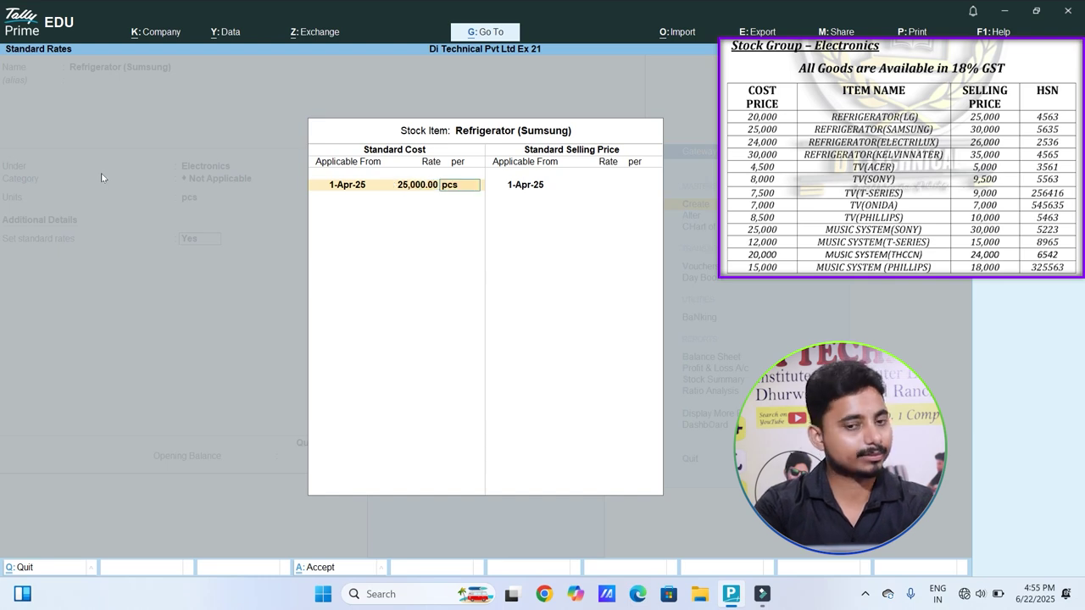
key(Return)
key(Return)
text(30000)
key(Return)
key(Return)
key(Return)
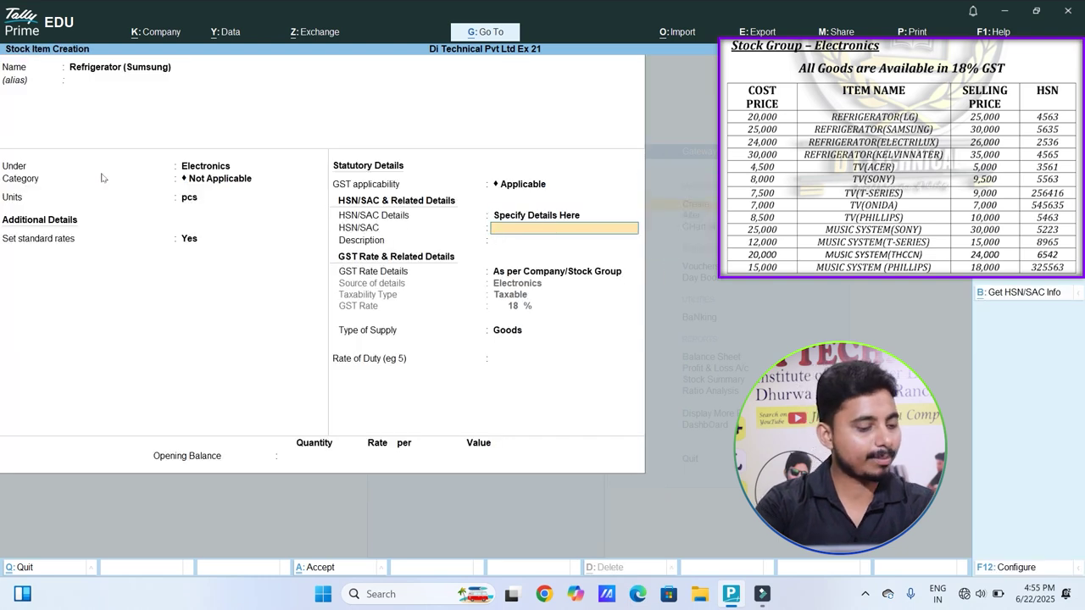
text(5635)
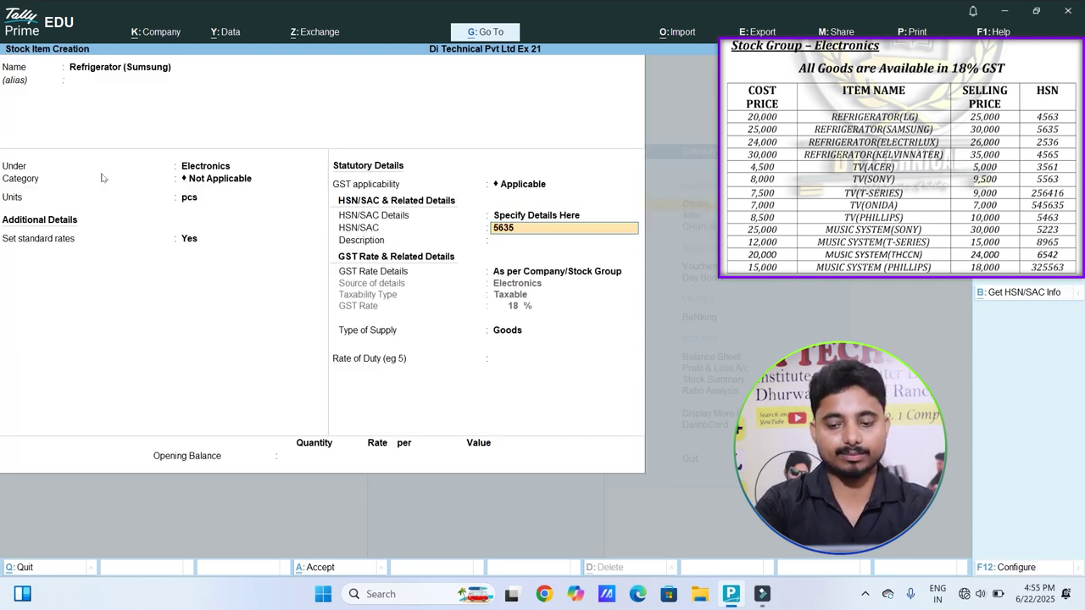
key(Return)
key(Return)
key(Return)
key(Return)
key(Return)
key(Return)
key(Return)
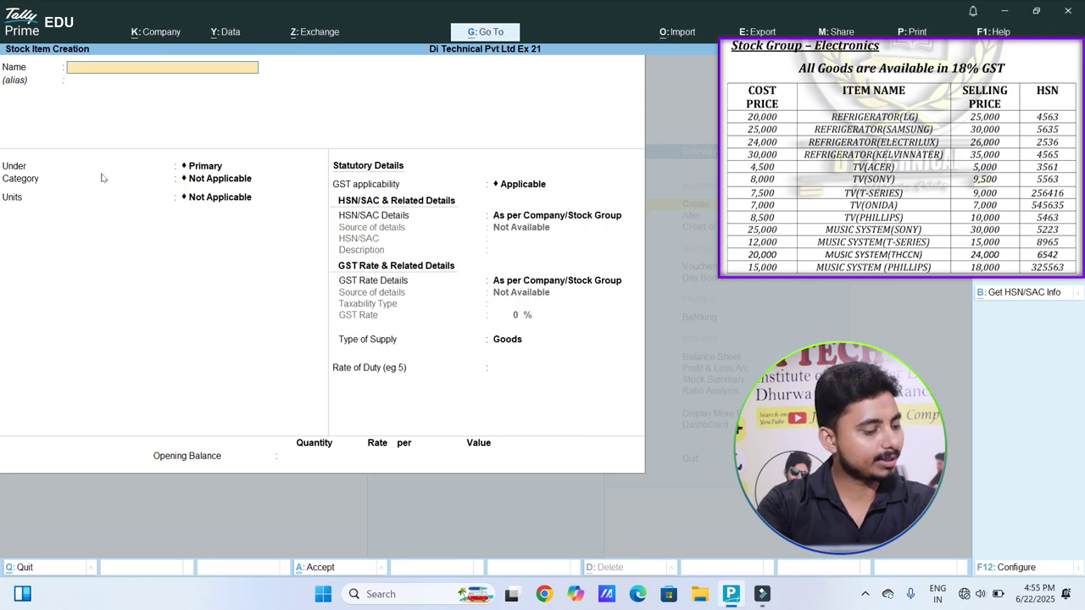
Step: Enter Refrigerator (Electrilux) under Electronics in pcs with standard rates turned on
text(Re)
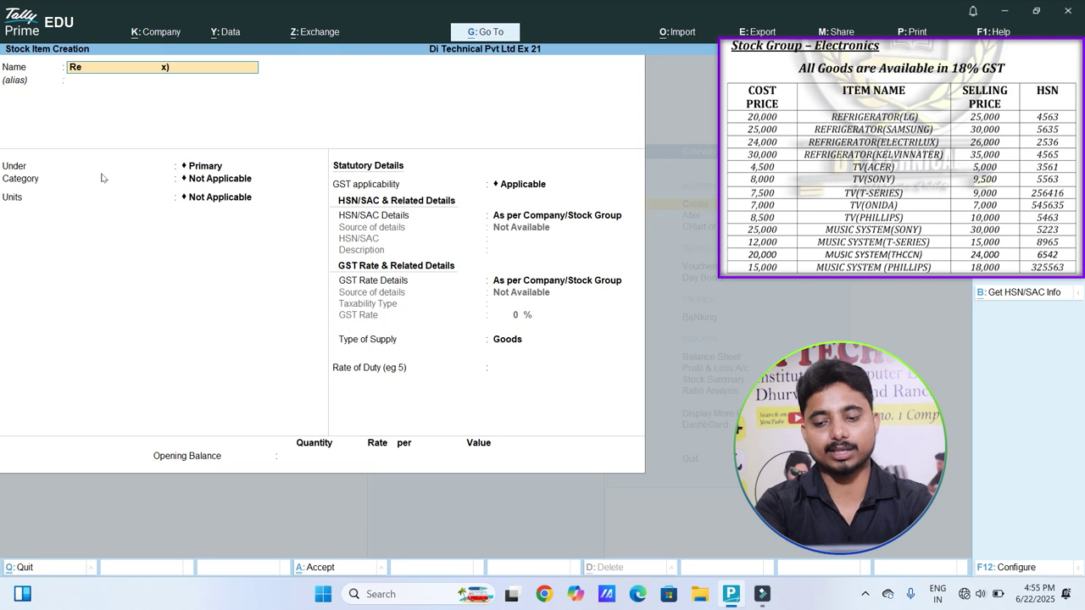
text(frigerator (Electrilux))
key(Return)
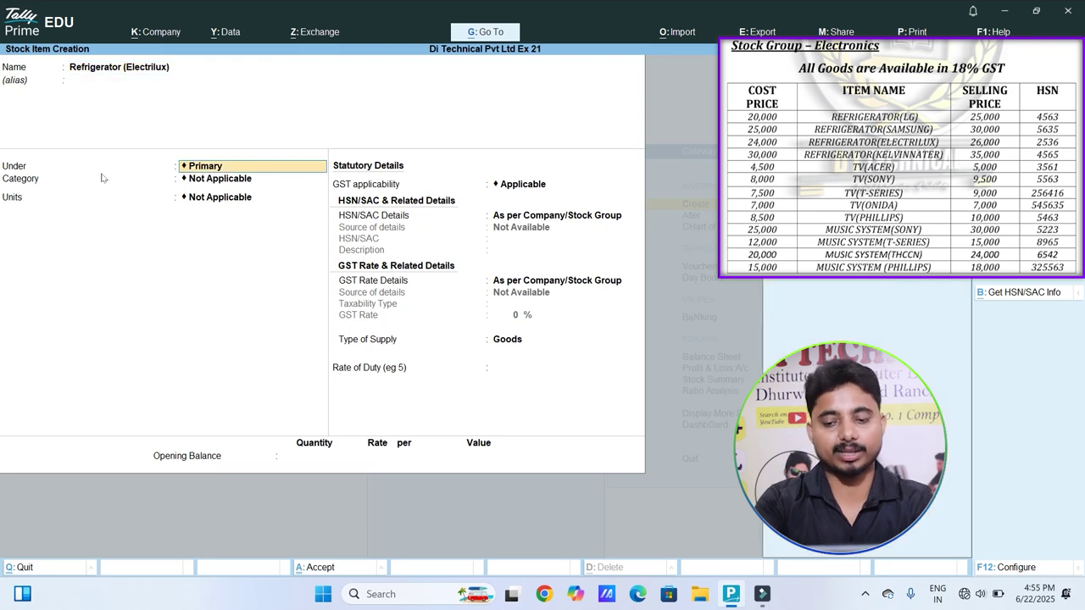
key(Down)
key(Return)
key(Return)
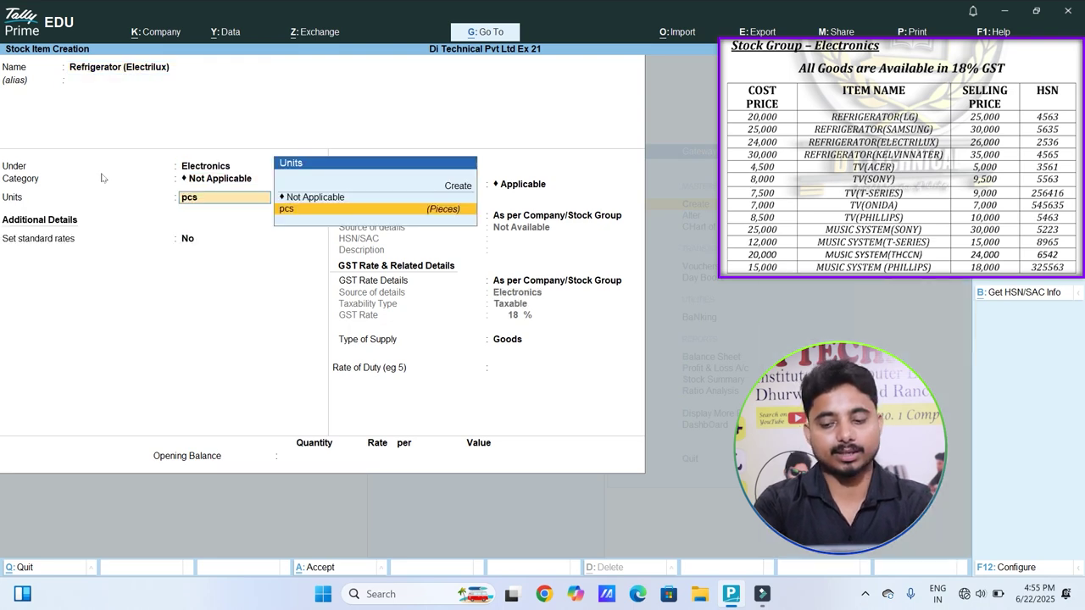
key(Return)
key(y)
key(Return)
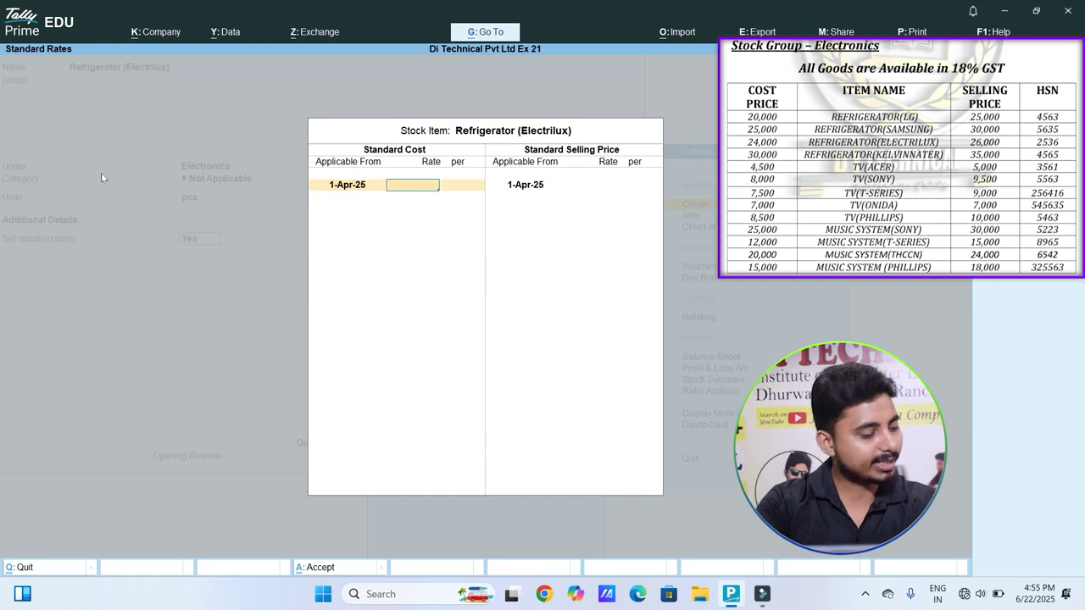
Step: Set standard cost 24,000 and selling price 26,000
text(24000)
key(Return)
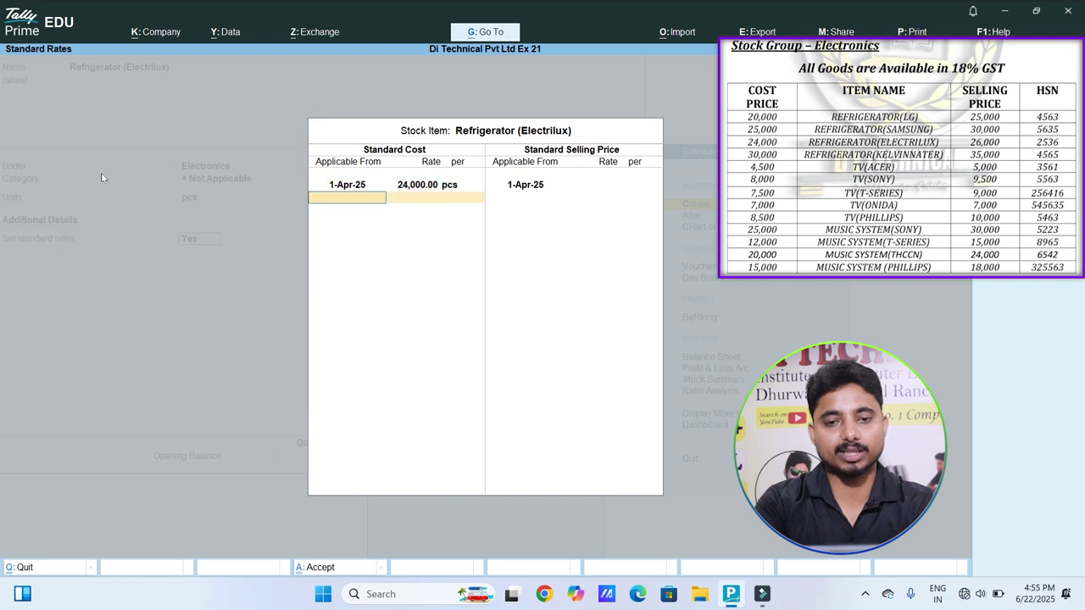
key(Return)
key(Return)
text(26000)
key(Return)
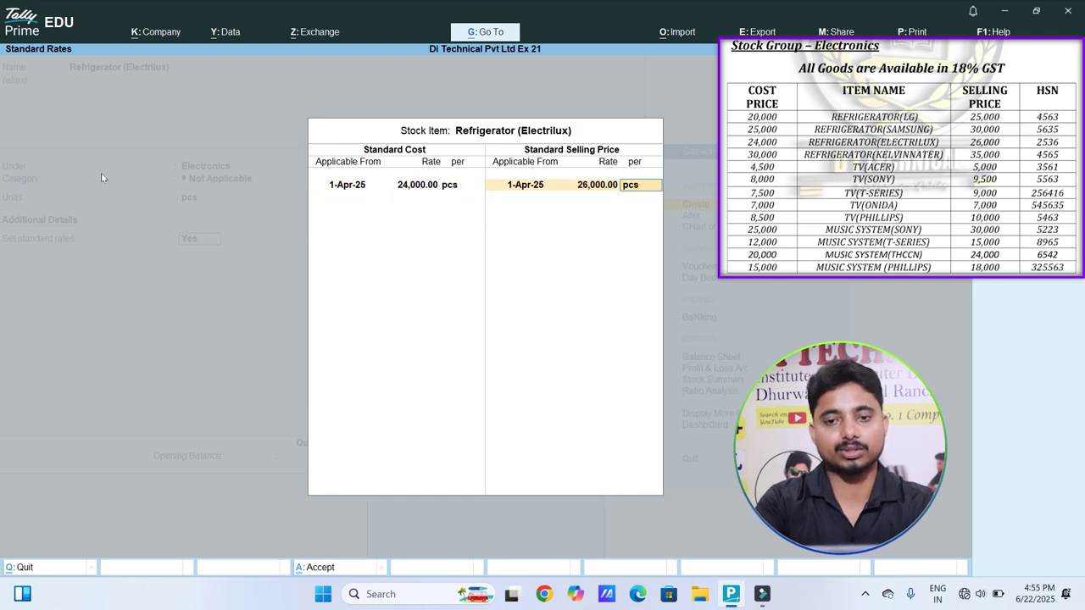
key(Return)
key(Return)
Step: Specify the item's own HSN code 2535 and move on to opening balance
key(Down)
key(Return)
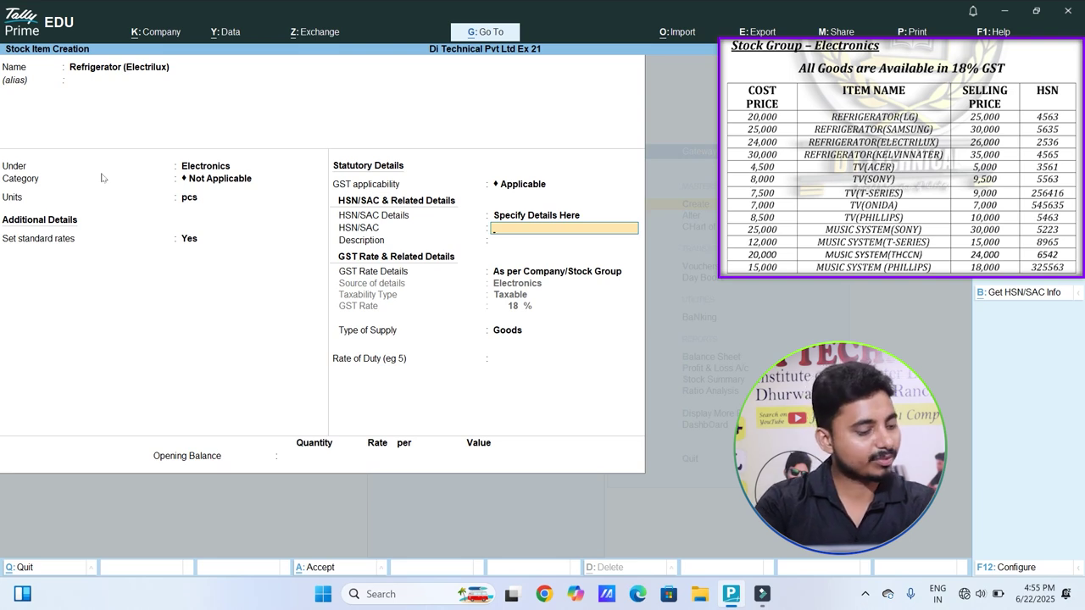
text(2535)
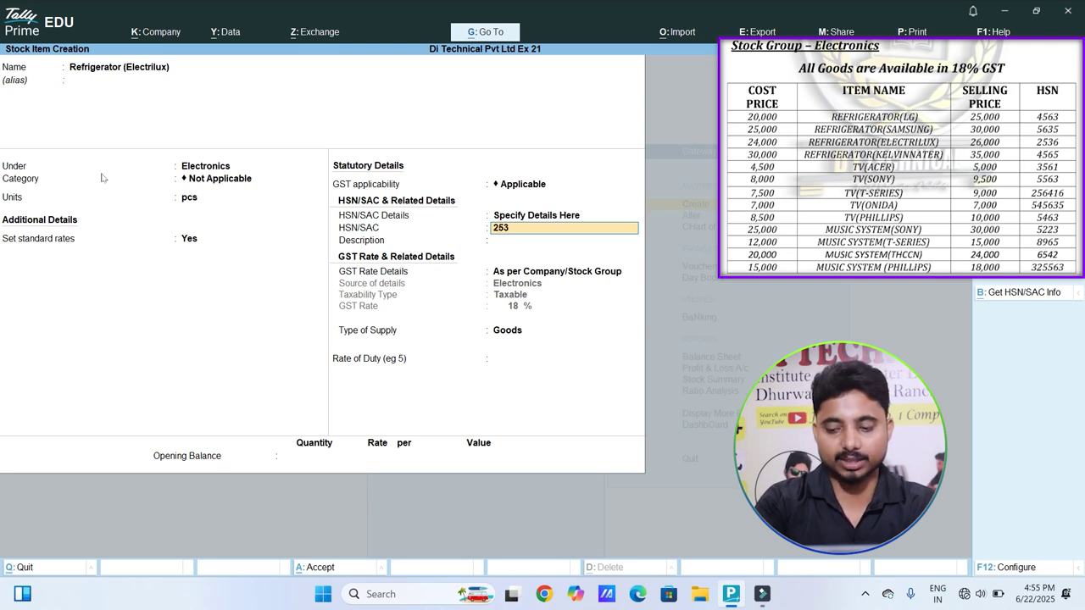
key(Return)
key(Return)
key(Return)
key(Return)
key(Return)
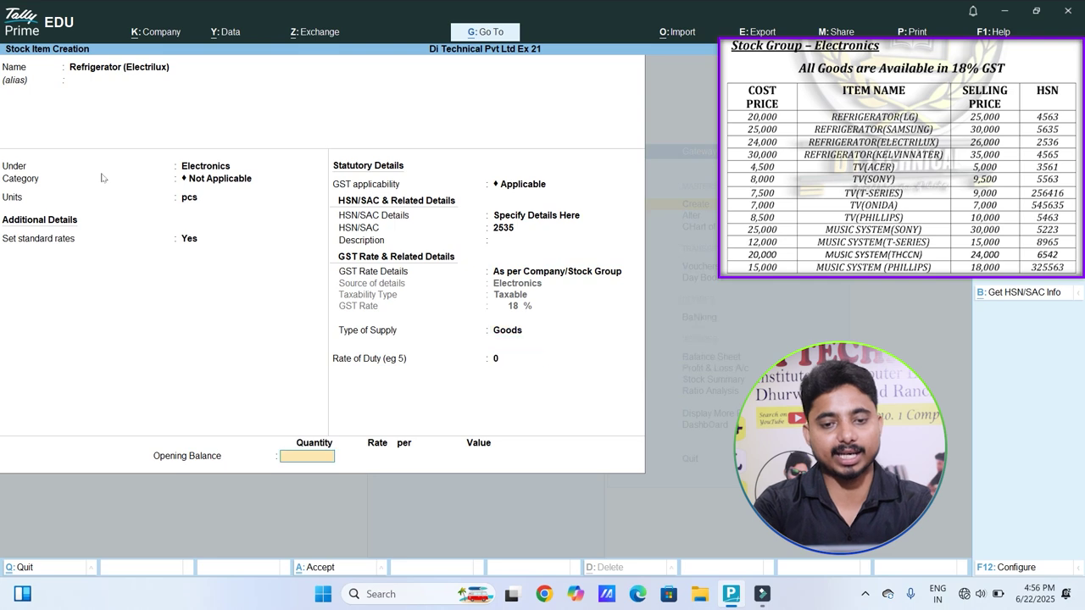
key(Return)
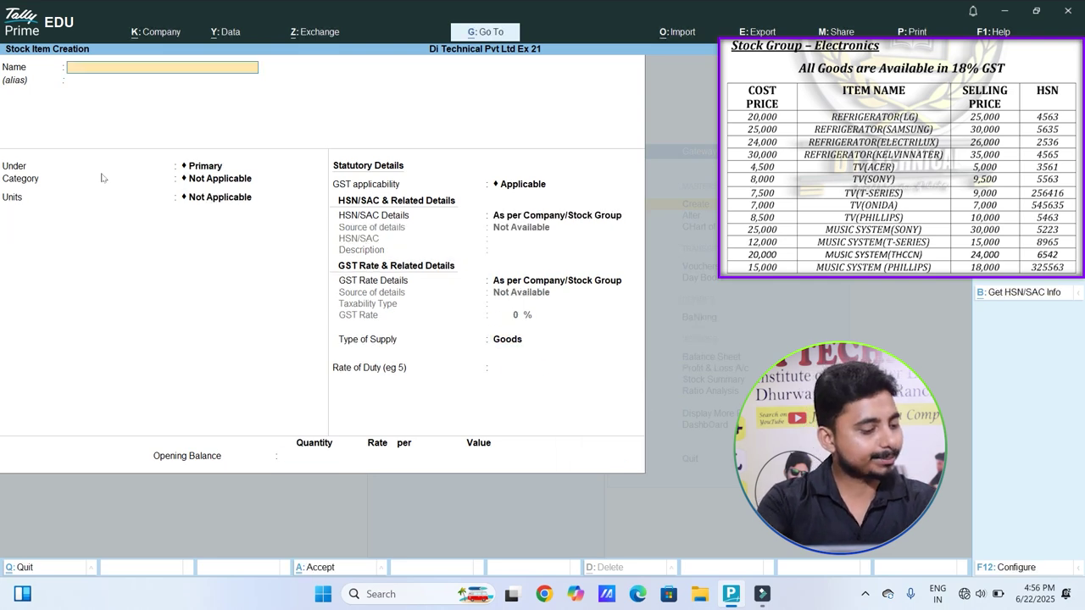
Step: Enter Refrigerator (KelvinnaterO) under Electronics in pcs with standard rates turned on
text(Re)
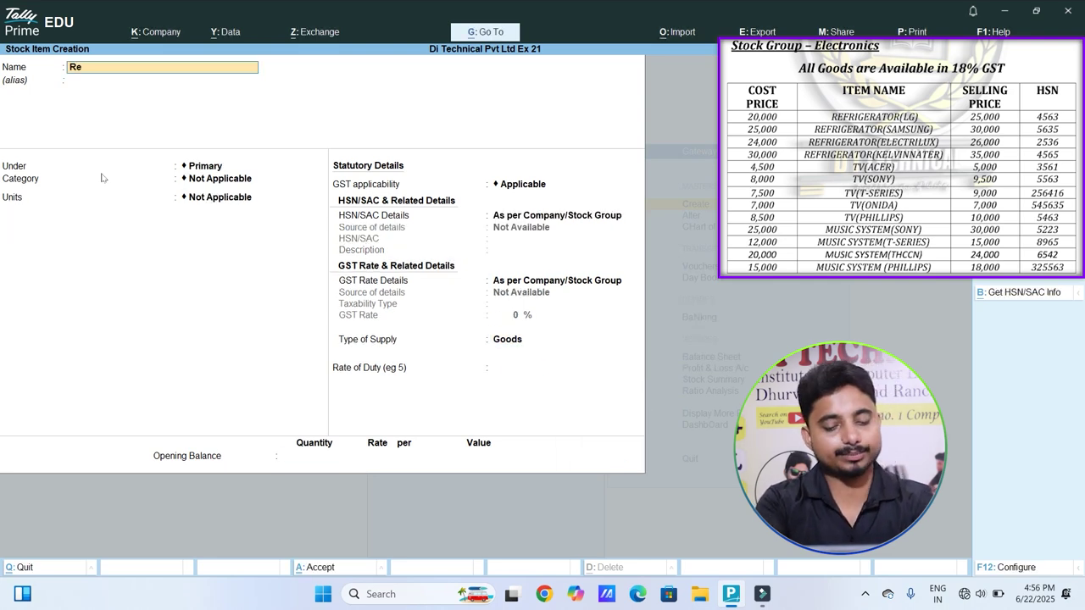
text(frigera)
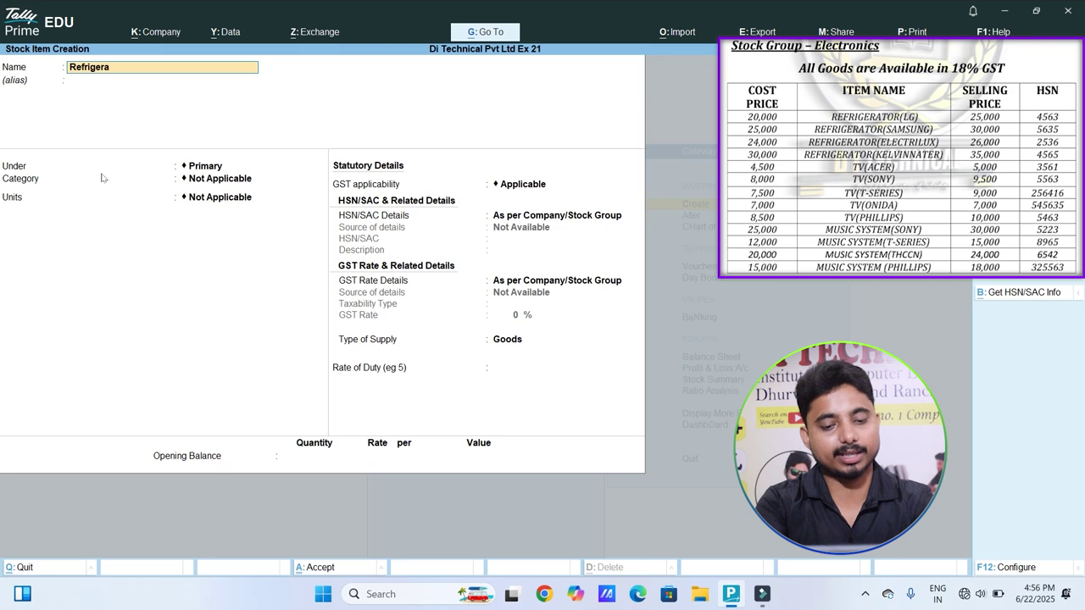
text(tor (KelvinnaterO))
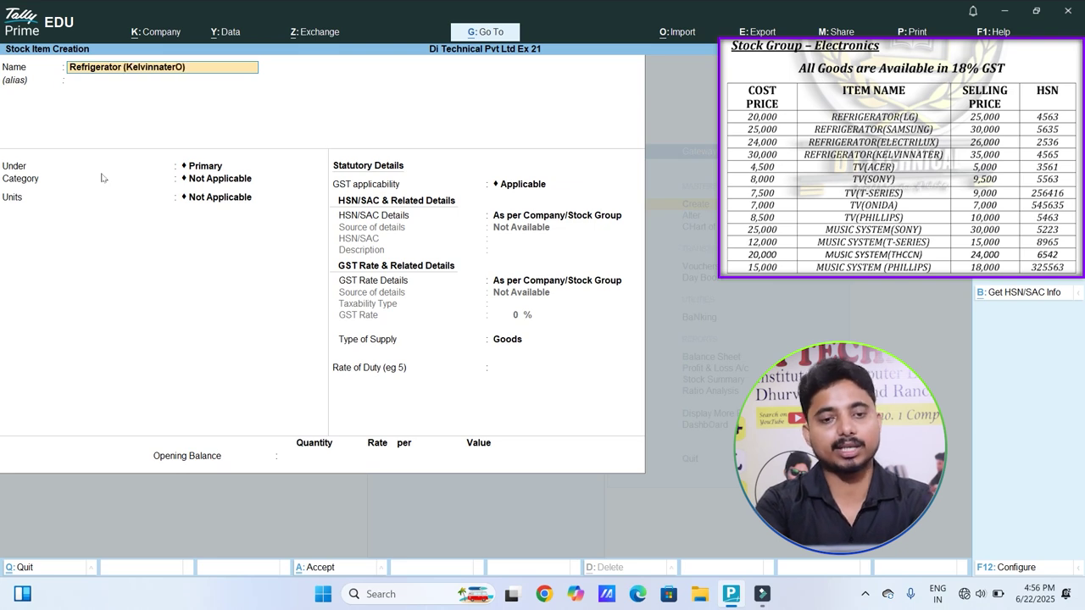
key(Return)
key(Return)
key(Return)
key(Return)
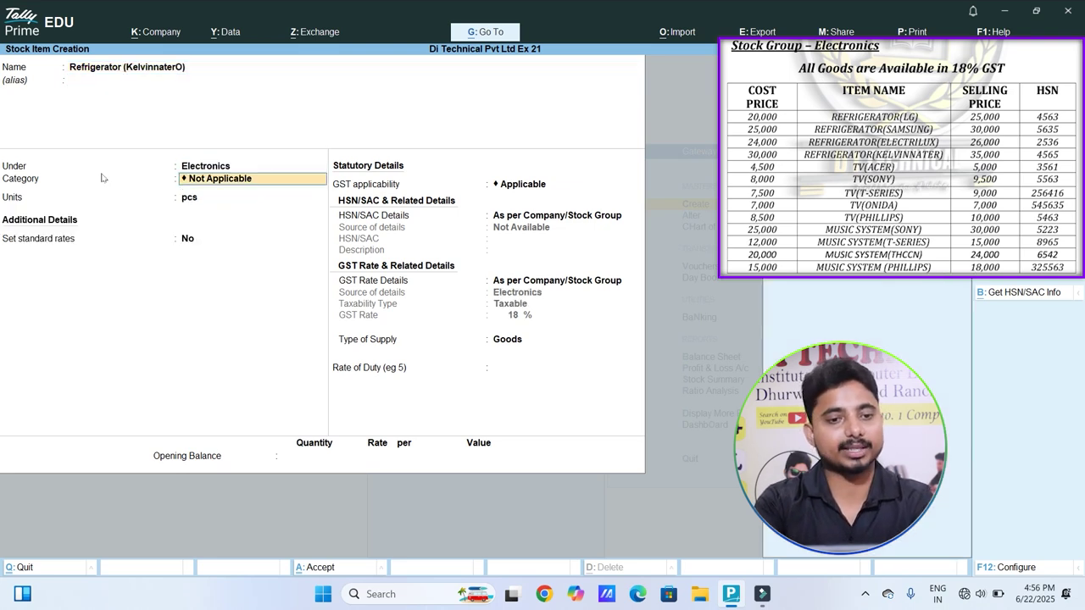
text(y)
key(Return)
key(Return)
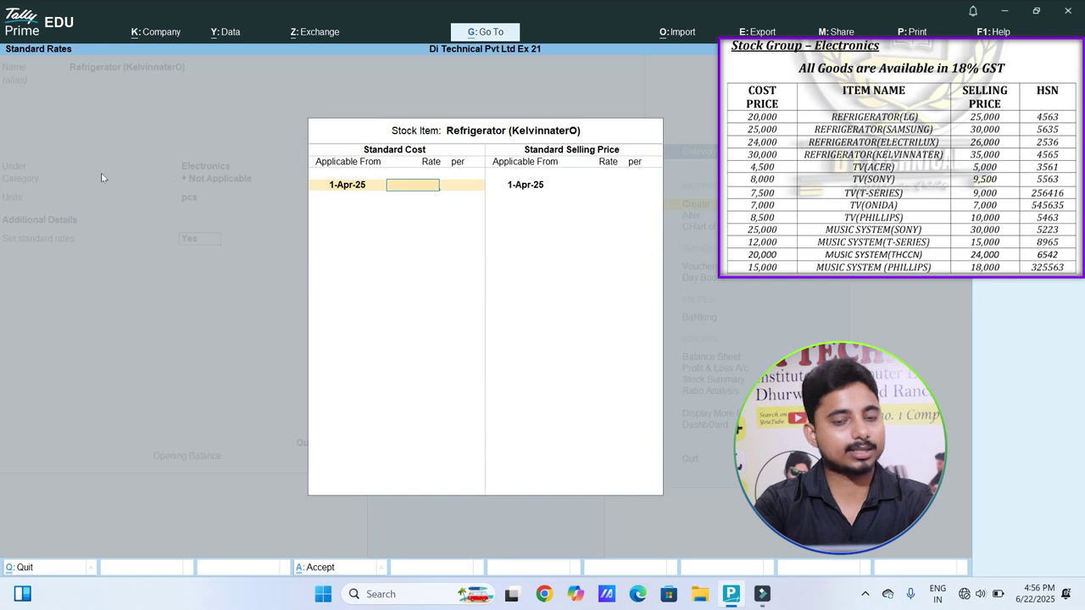
Step: Set standard cost 30,000 and selling price 35,000
text(30.000)
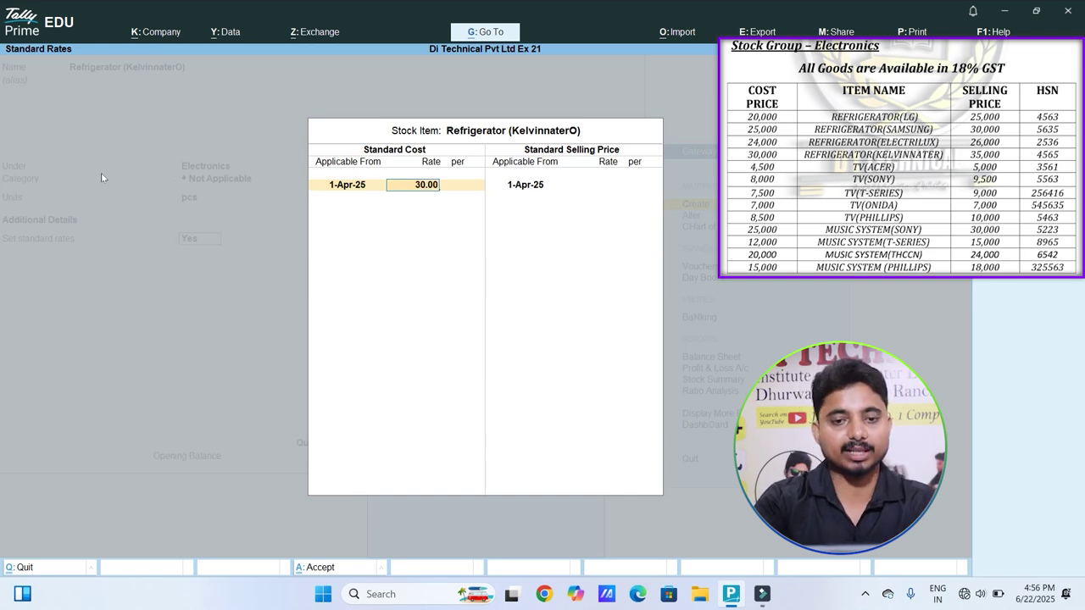
key(BackSpace)
key(BackSpace)
key(BackSpace)
key(BackSpace)
text(000)
key(Return)
key(Return)
key(Return)
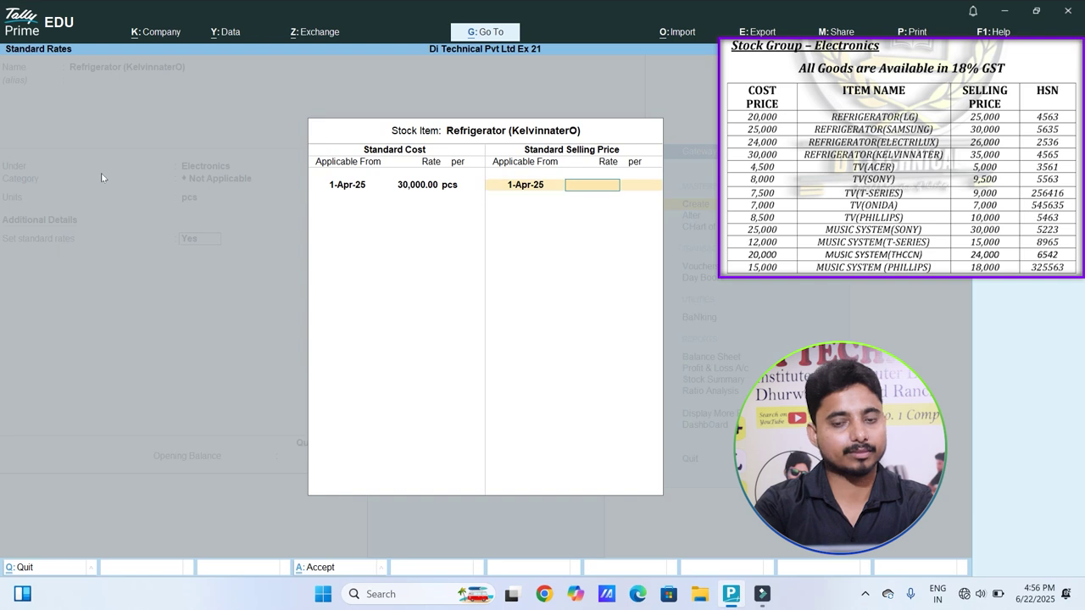
text(35000)
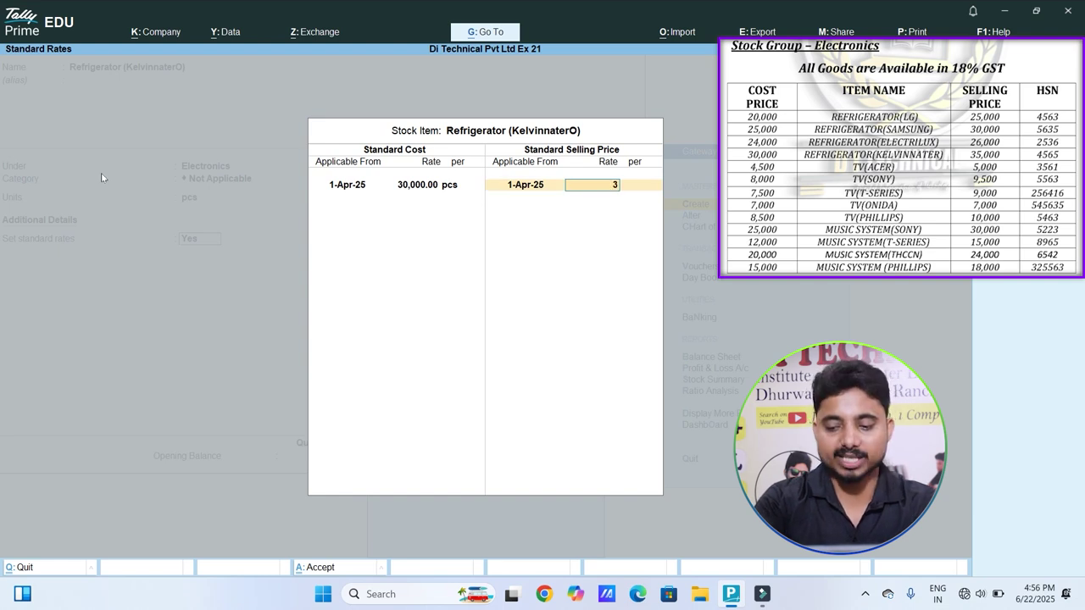
key(Return)
key(Return)
Step: Specify the item's own HSN code 4565 and accept the remaining GST fields
key(Return)
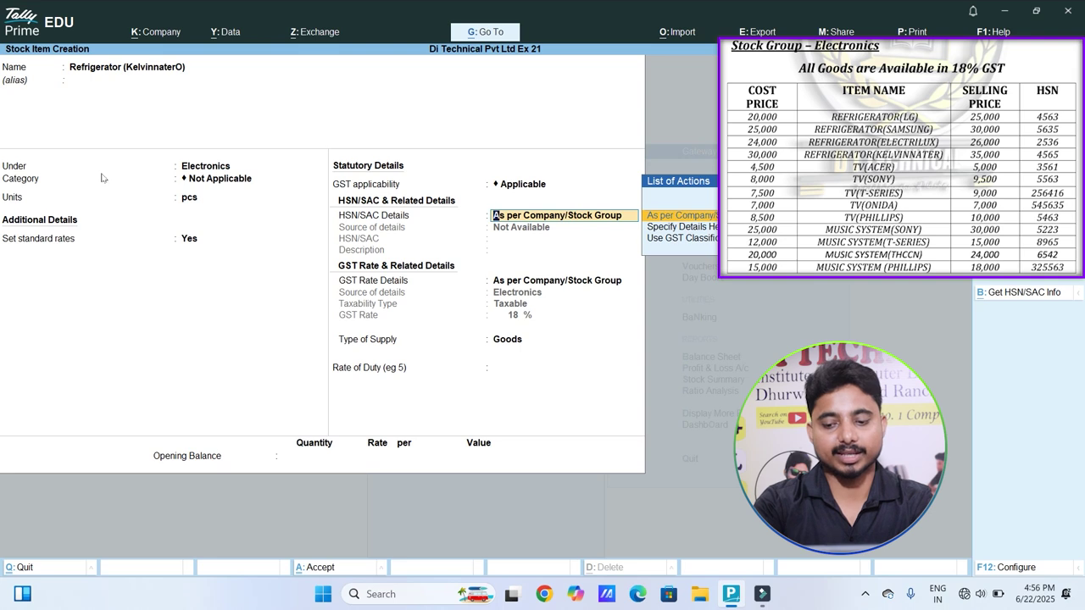
key(Down)
key(Return)
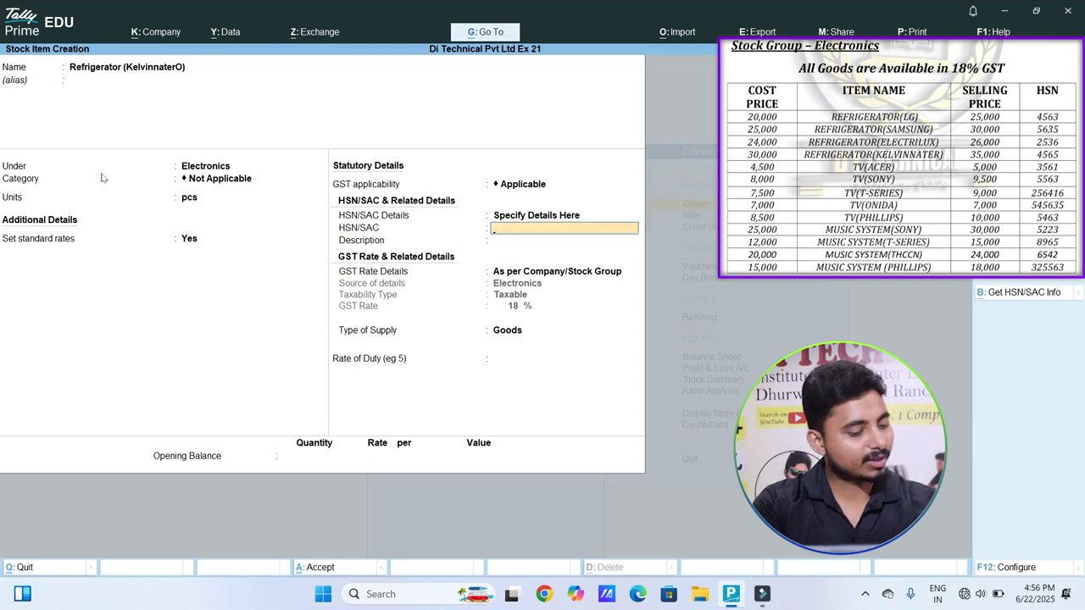
text(456)
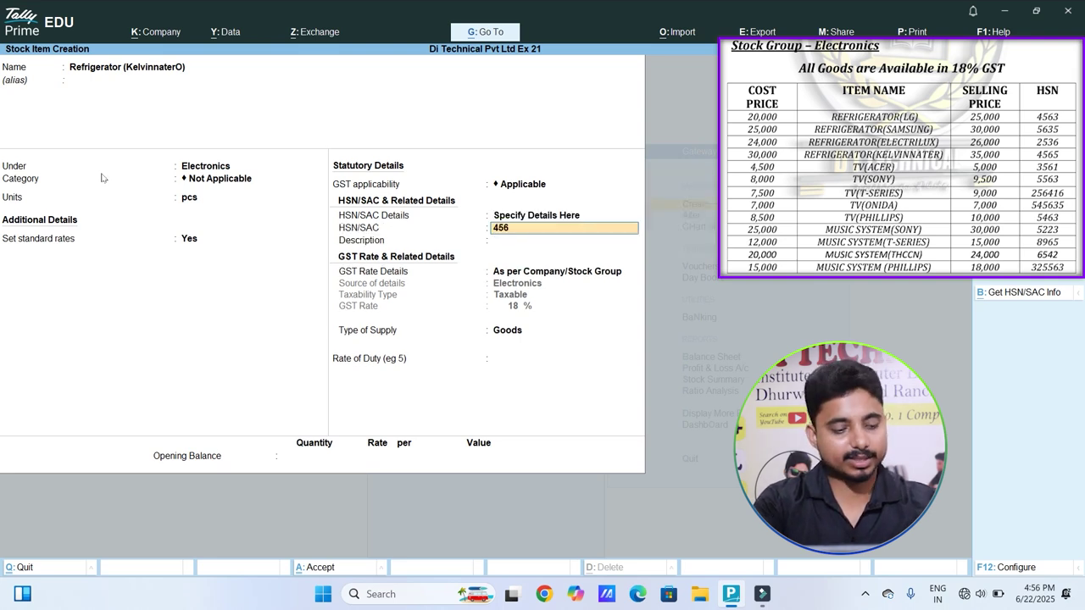
text(5)
key(Return)
key(Return)
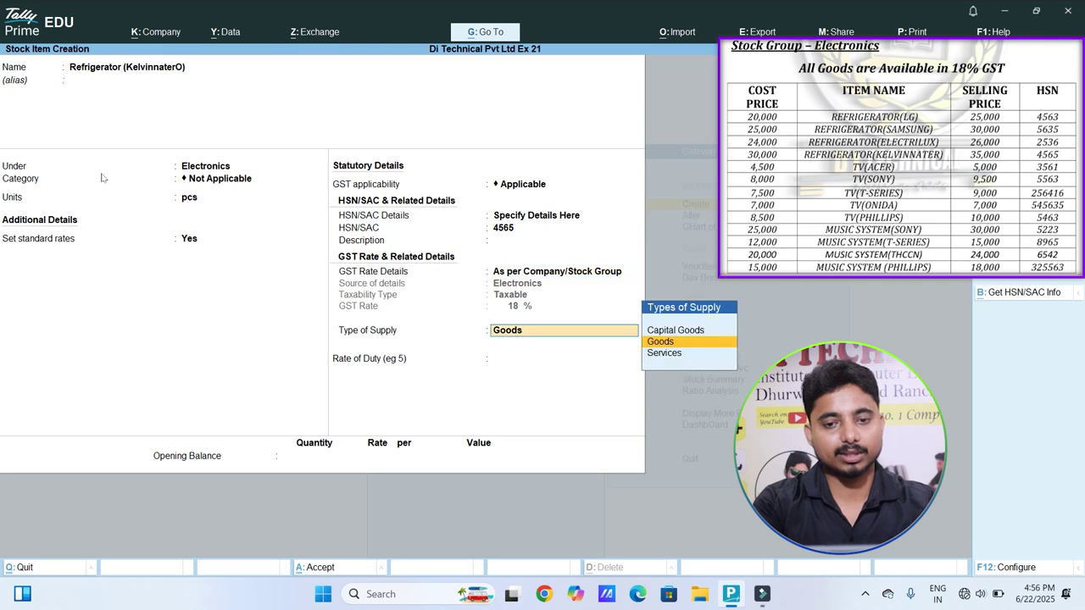
key(Return)
key(Return)
key(Return)
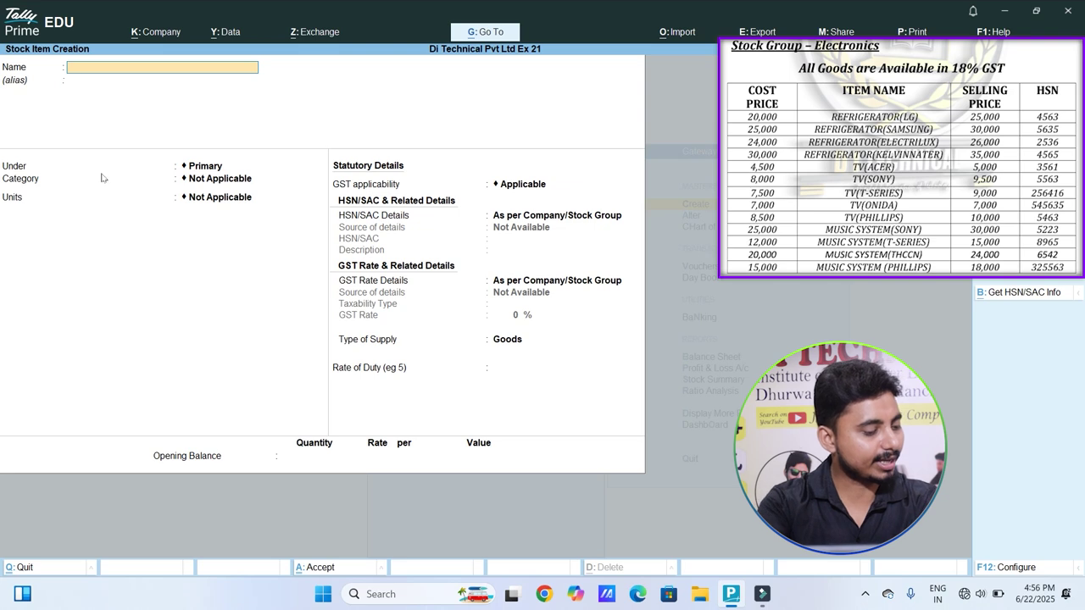
Step: Enter TV (Acer) under Electronics in pcs with standard rates turned on
text(T)
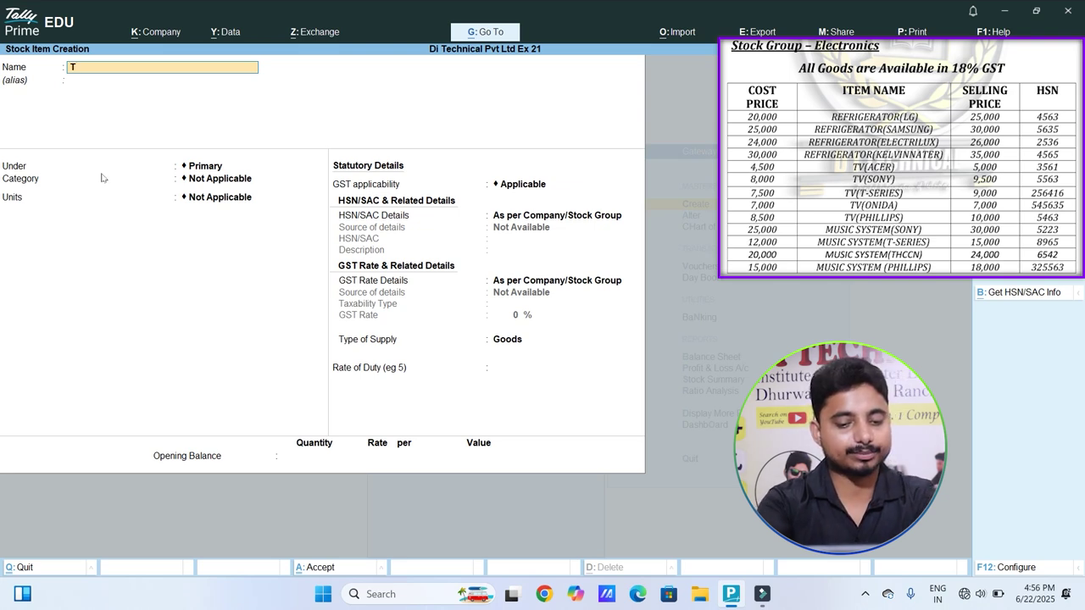
text(V (Ace)
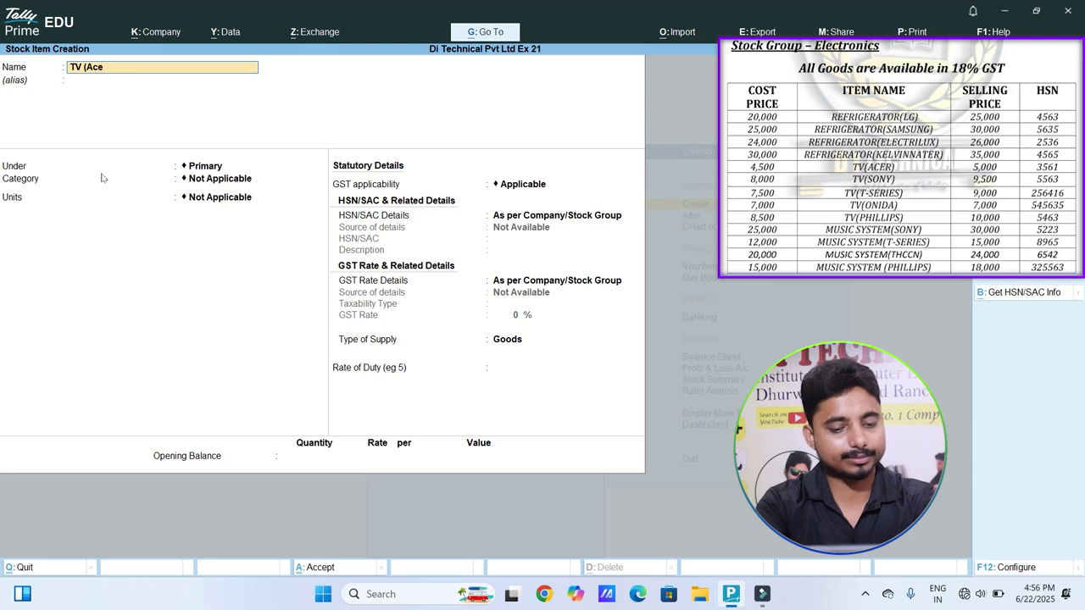
key(Return)
key(Return)
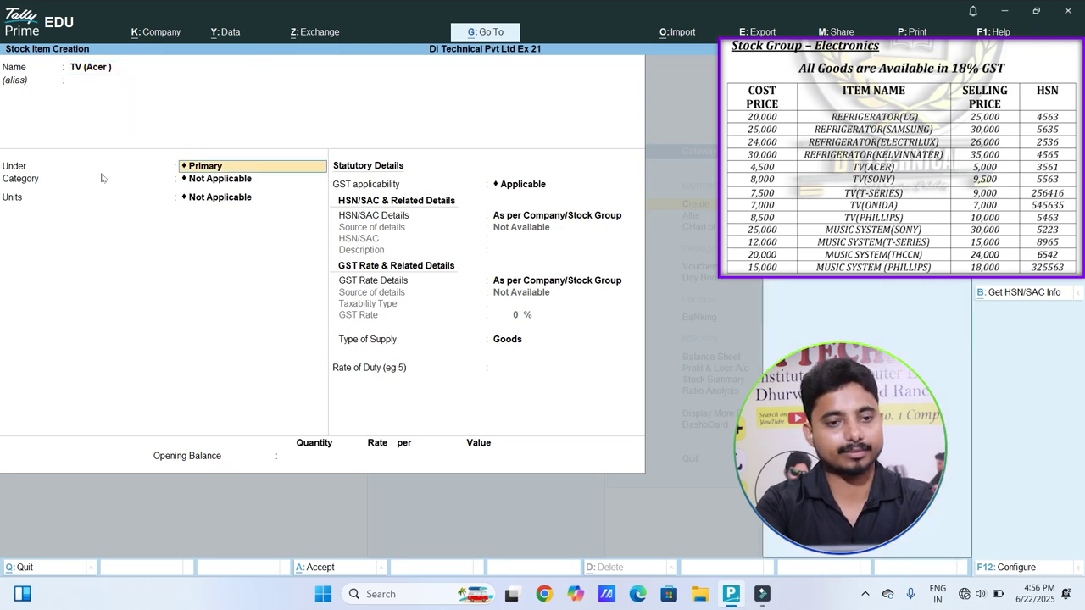
key(Down)
key(Return)
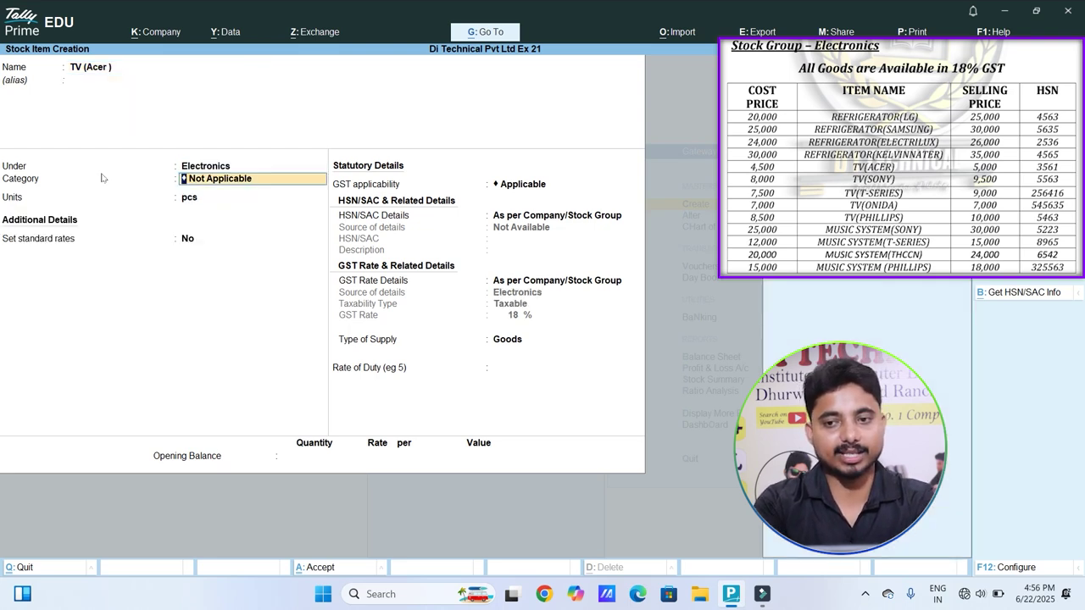
key(Return)
key(Return)
key(y)
key(Return)
key(Return)
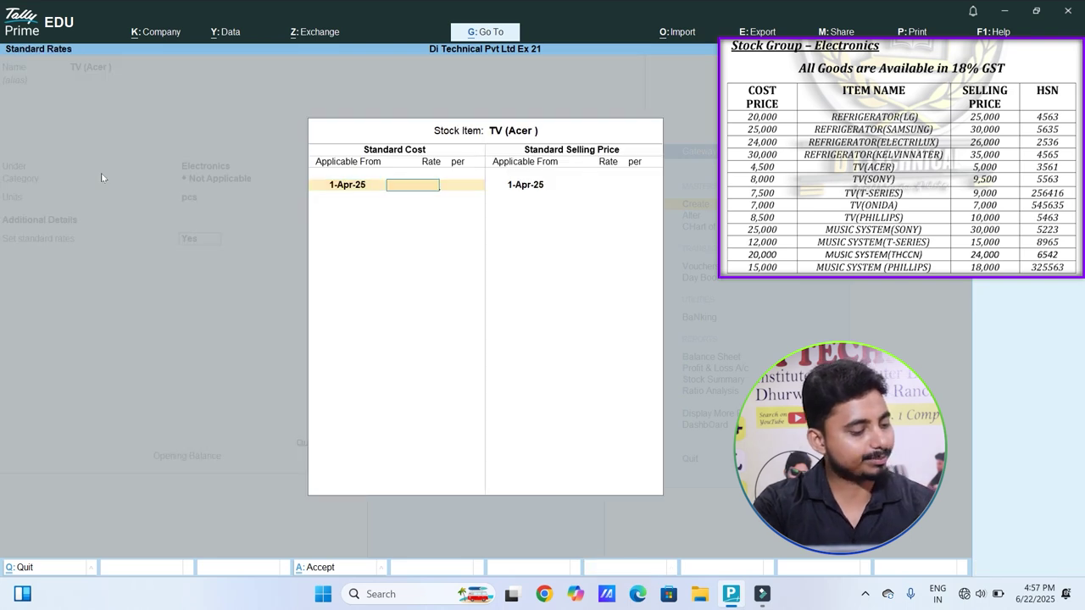
Step: Set standard cost 4,500 and selling price 5,000
text(4,5)
text(00)
key(Return)
key(Return)
key(Return)
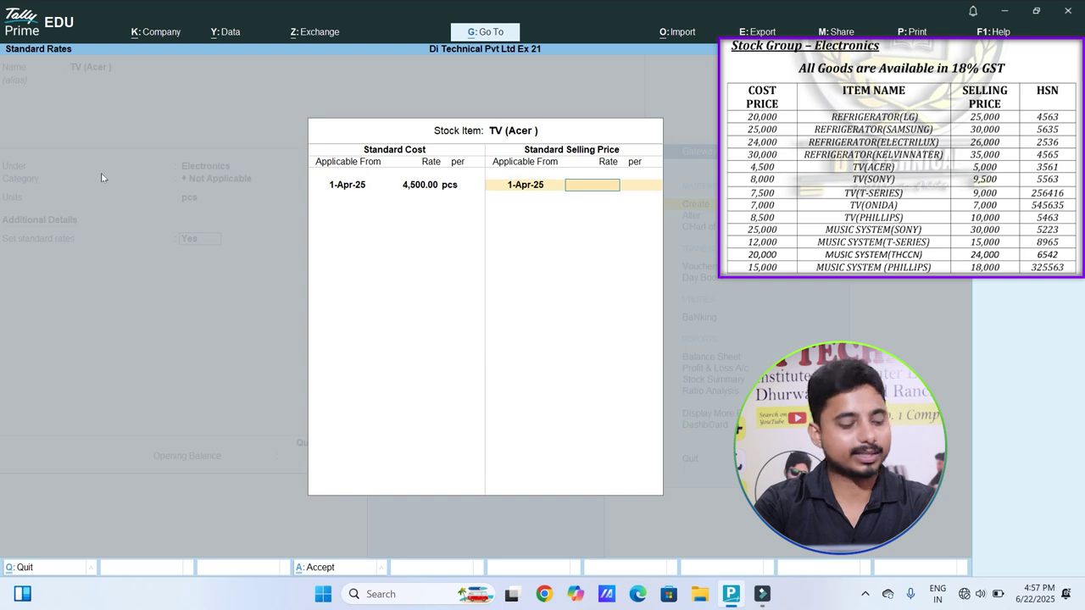
text(5000)
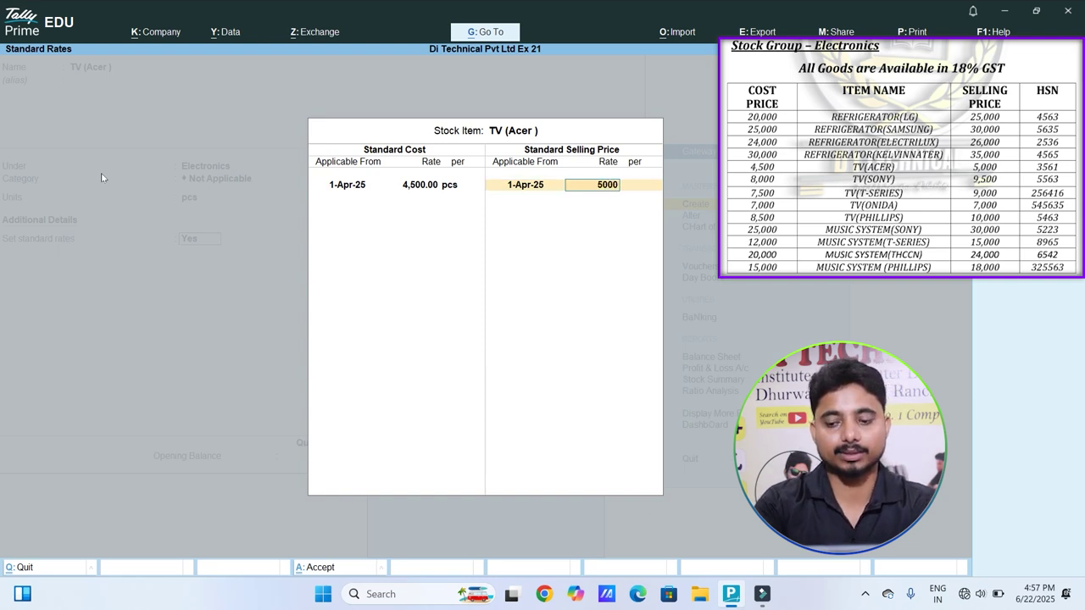
key(Return)
key(Return)
key(Return)
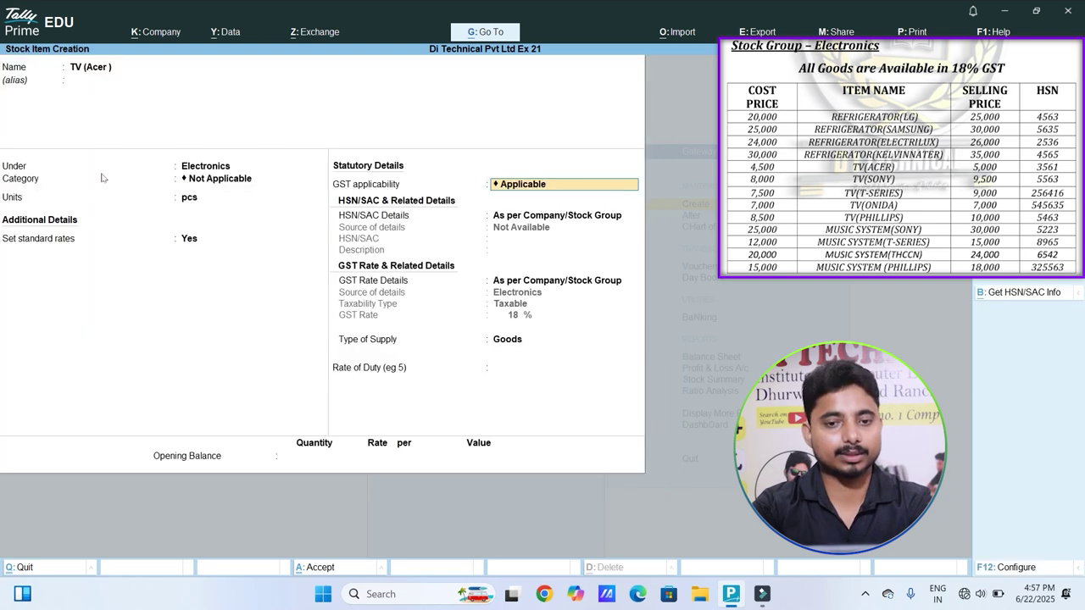
Step: Specify the item's own HSN code 3561
key(Return)
key(Down)
key(Return)
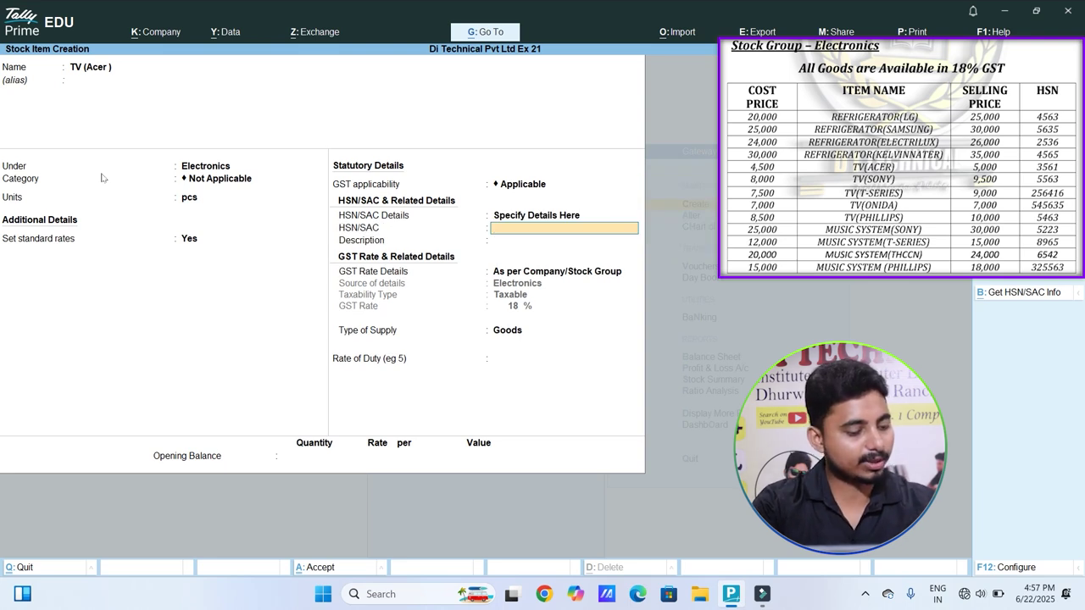
text(356)
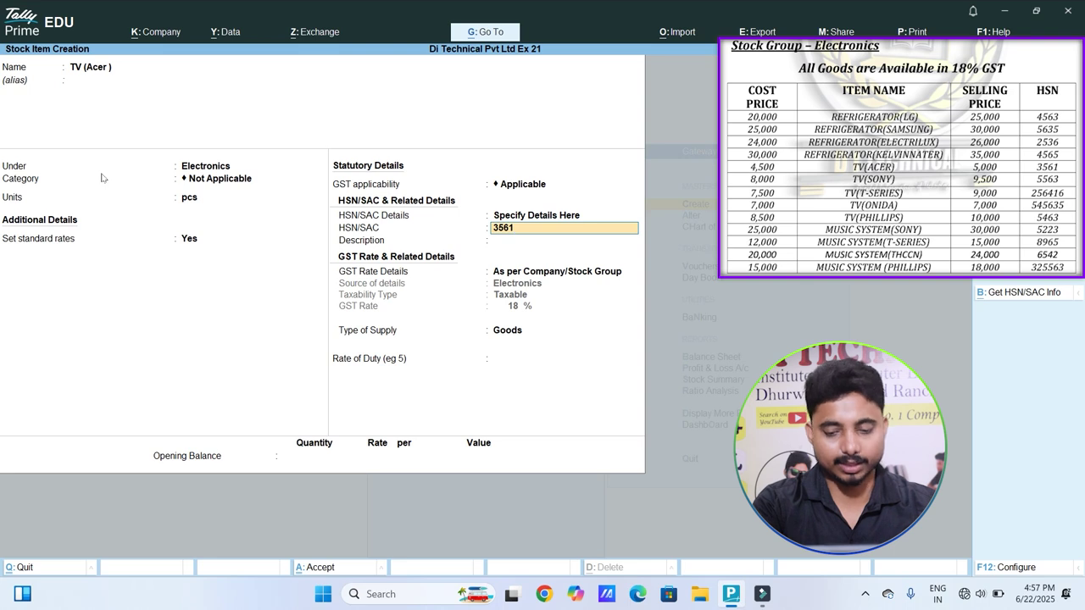
text(1)
key(Return)
key(Return)
key(Return)
key(Return)
key(Return)
key(Return)
key(Return)
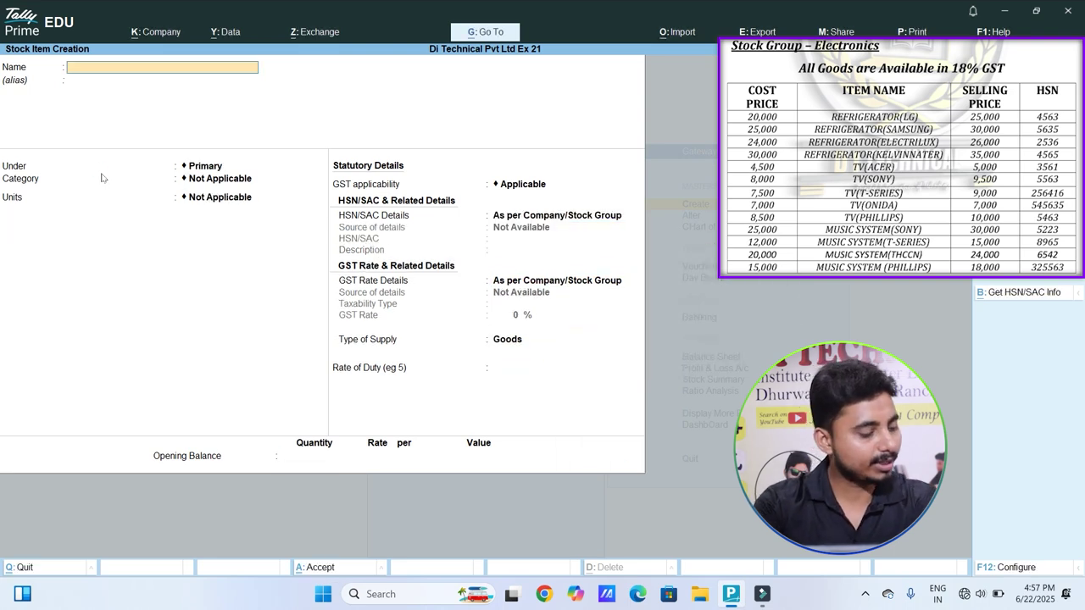
Step: Enter TV (Sony) under Electronics in pcs with standard rates turned on
text(TV ( Sony)
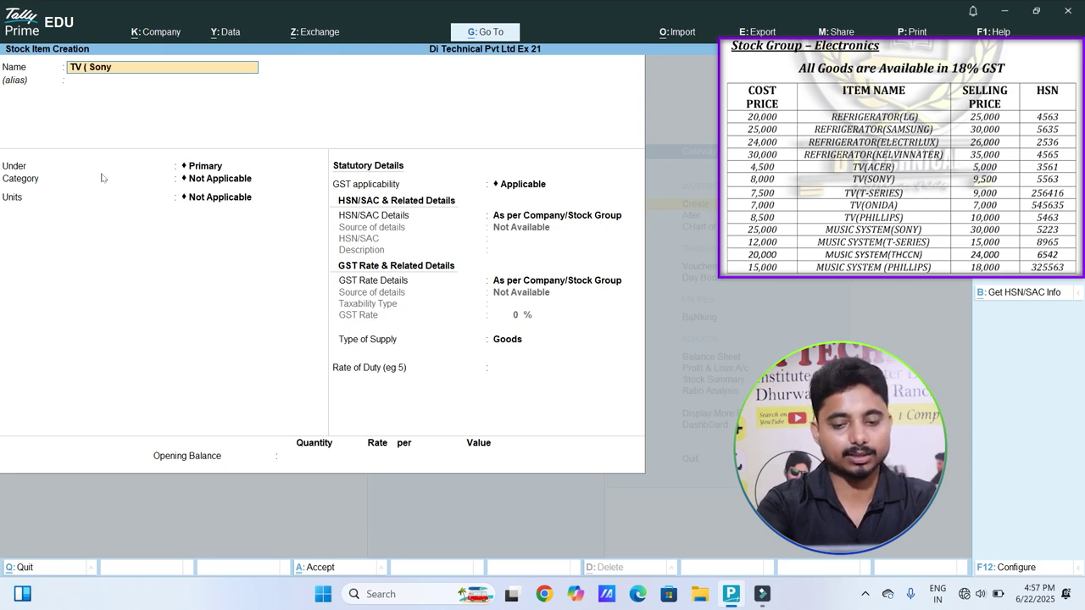
key(Return)
key(Return)
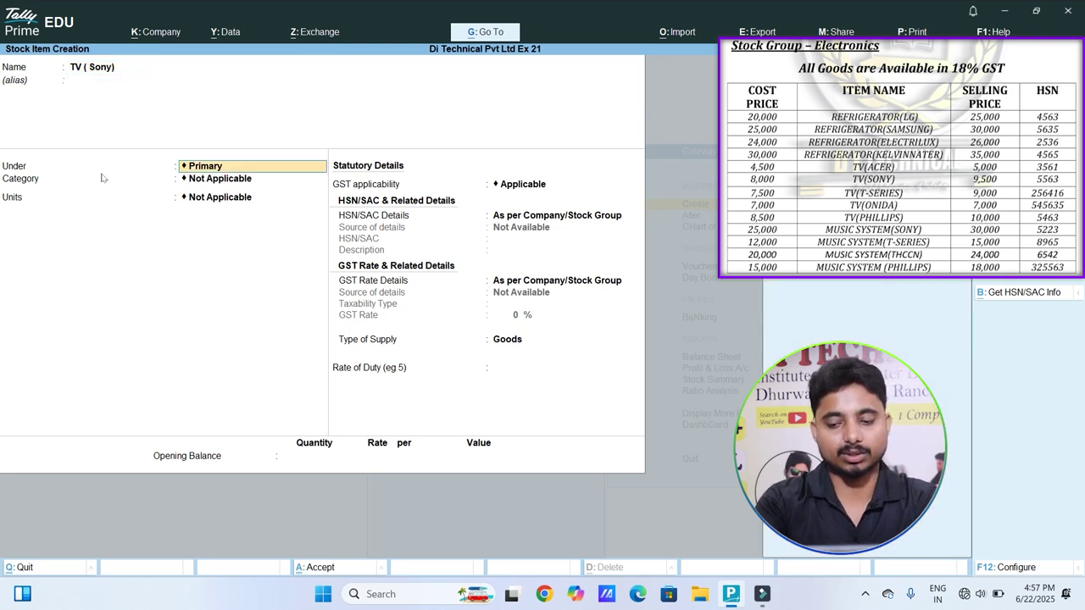
key(Down)
key(Return)
key(Return)
key(Return)
key(y)
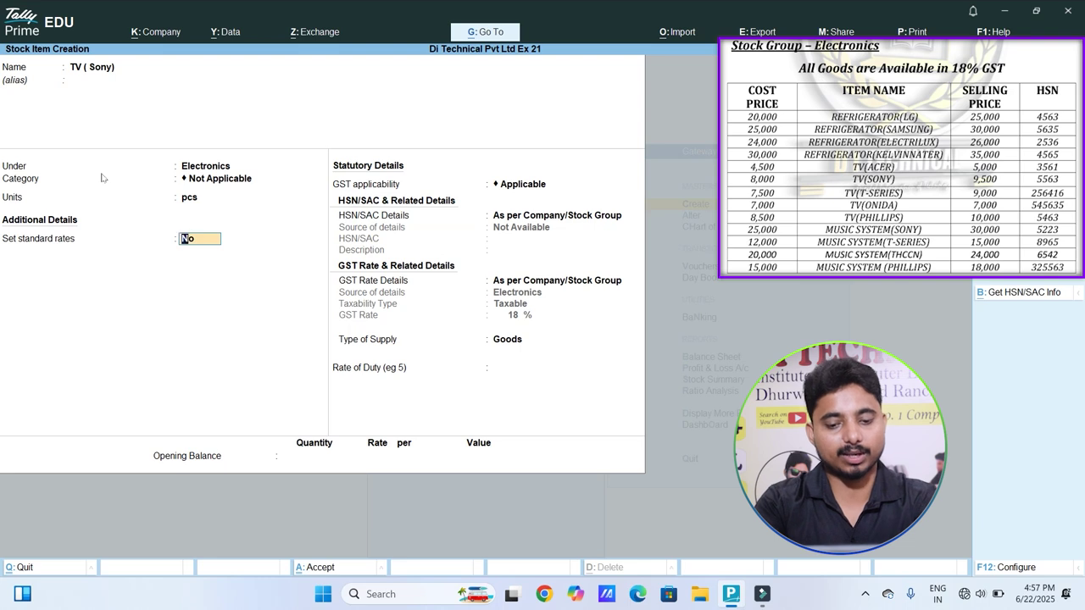
key(Return)
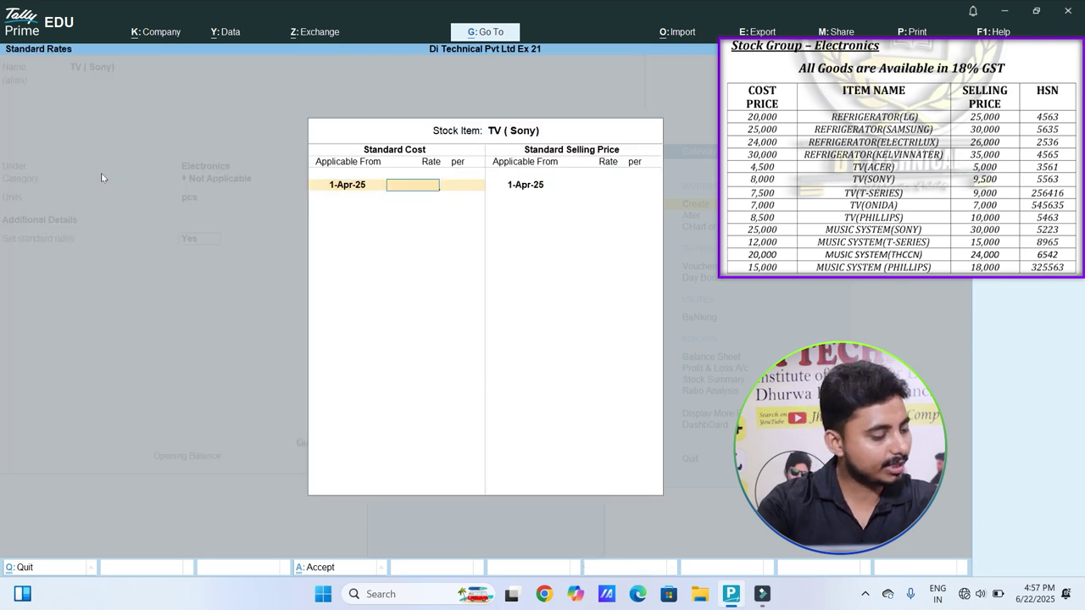
Step: Set standard cost 9,000 and selling price 9,500
text(9000)
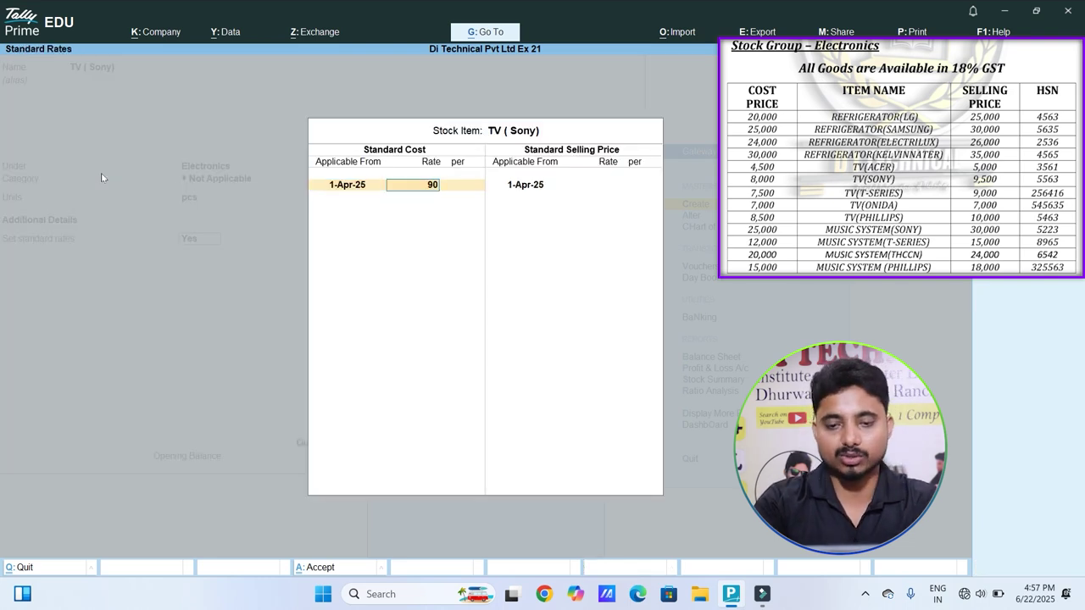
key(Return)
key(Return)
key(Return)
text(9500)
Step: Specify the item's own HSN code 5563
key(Return)
key(Return)
key(Return)
key(Return)
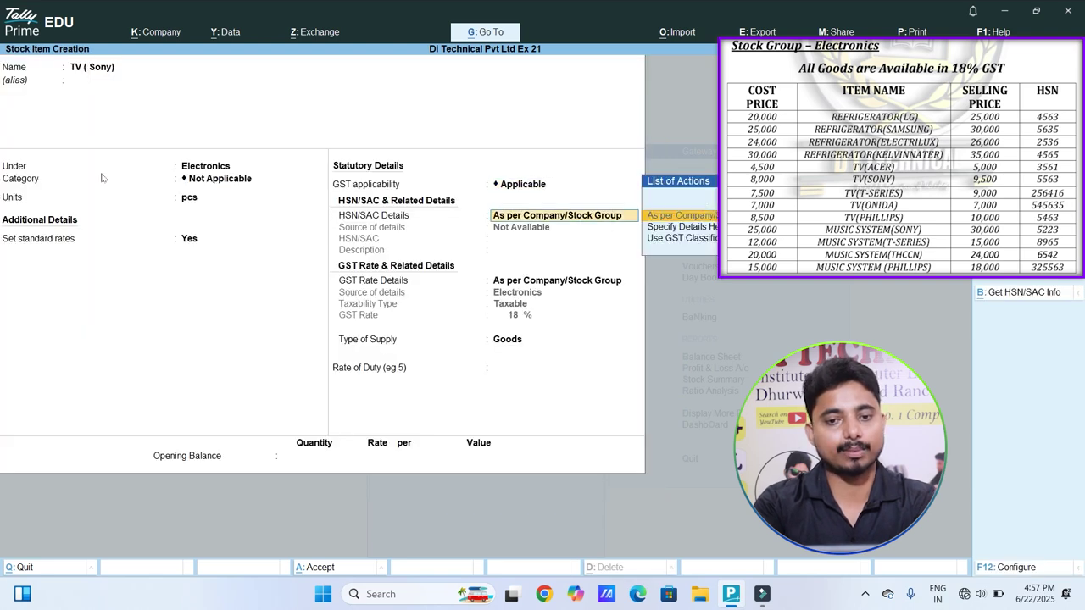
key(Down)
key(Return)
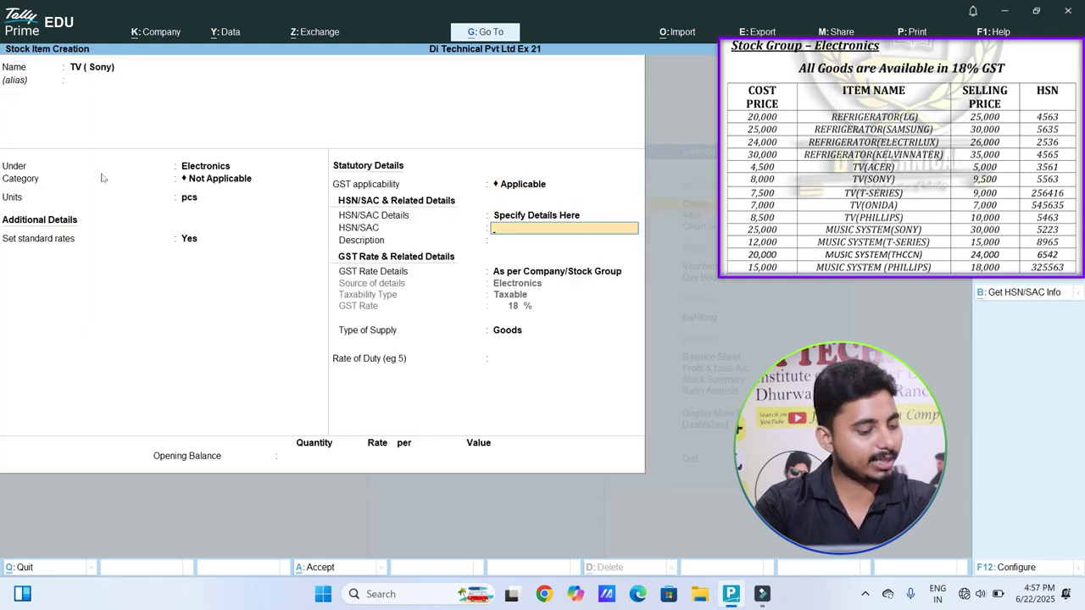
text(5563)
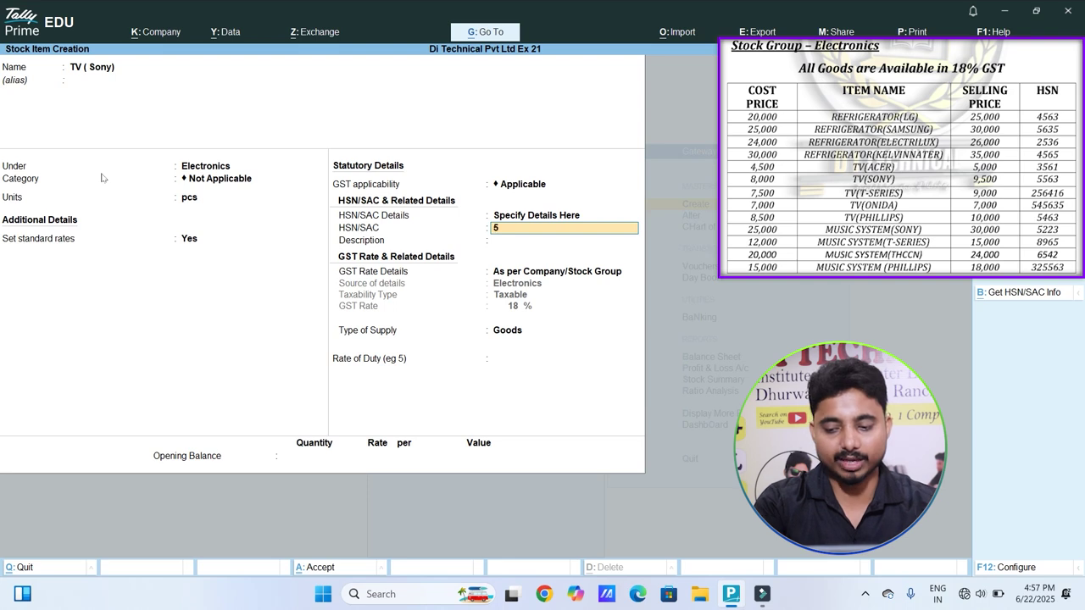
key(Return)
key(Return)
key(Return)
key(Return)
key(Return)
key(Return)
key(Return)
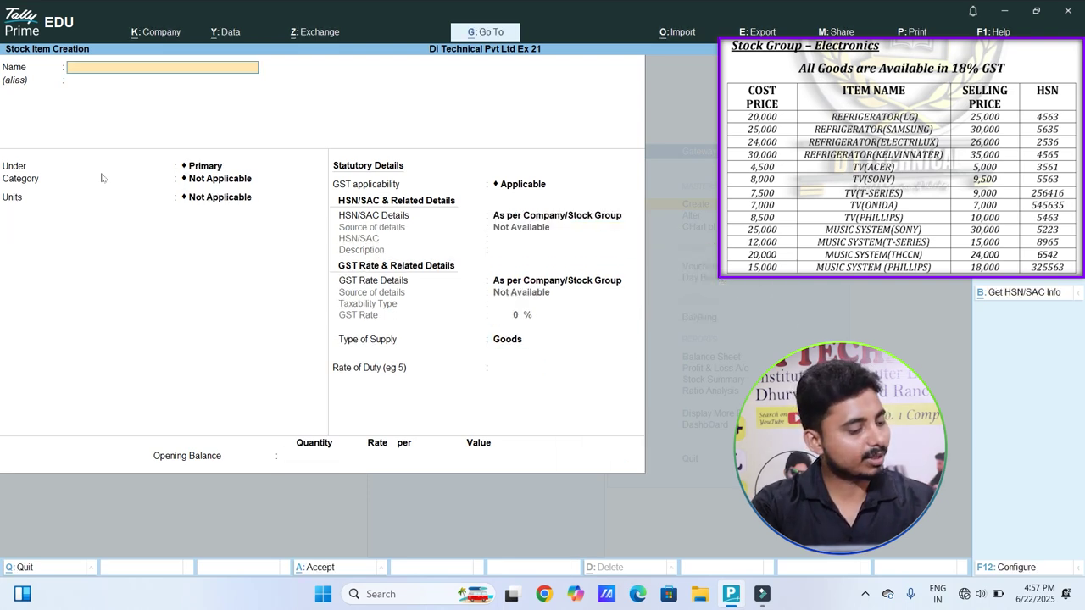
Step: Enter TV (T-Series) under Electronics with standard rates turned on
text(TV (t-S)
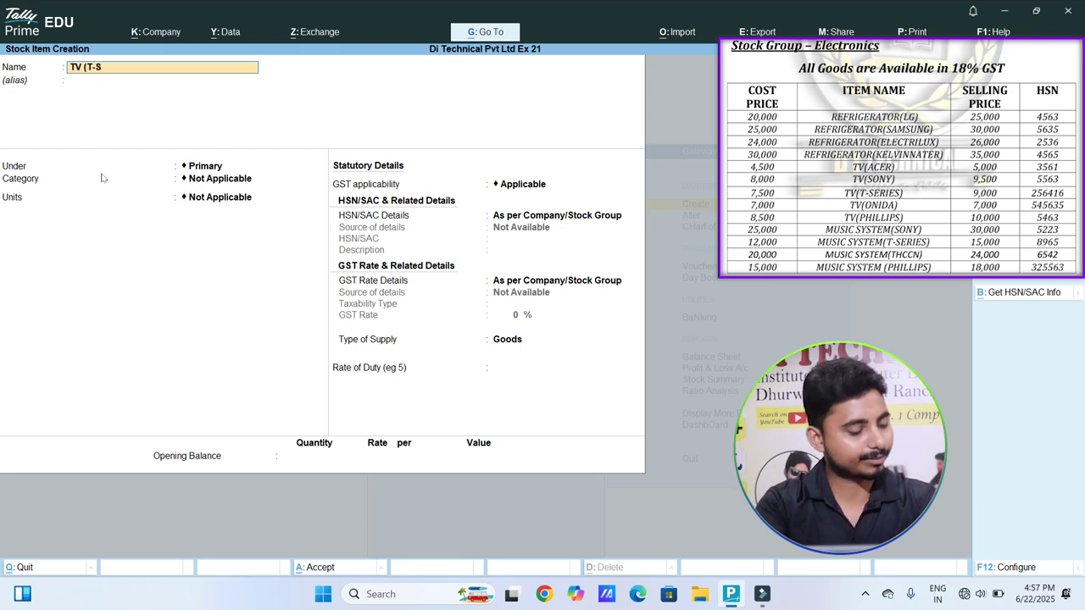
text(eries))
key(Return)
key(Return)
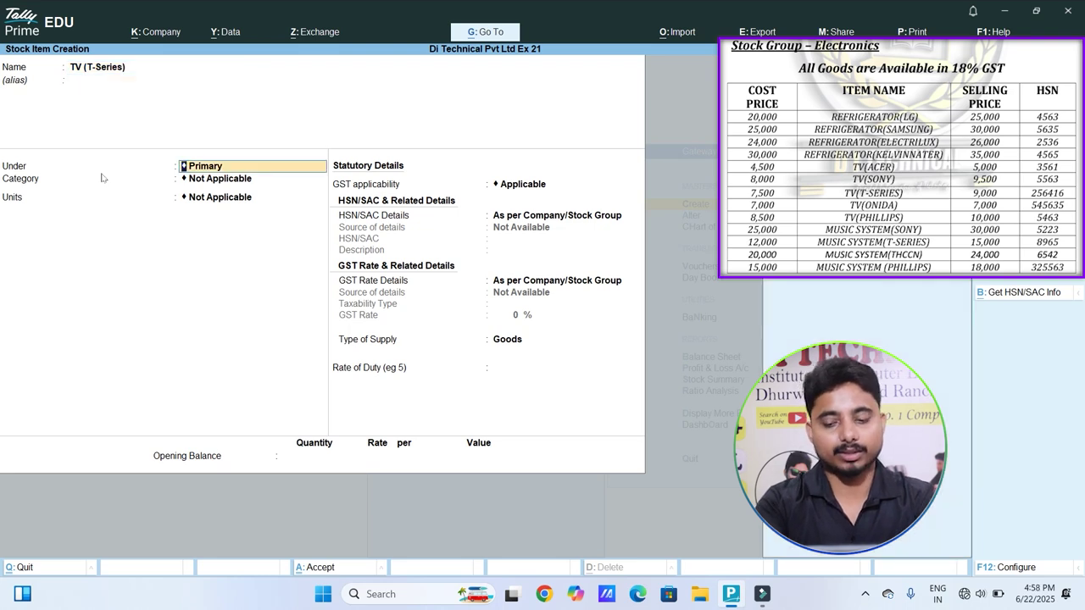
key(Down)
key(Return)
Step: Set standard cost 7,500 and selling price 9,000 in pcs
key(Return)
key(Return)
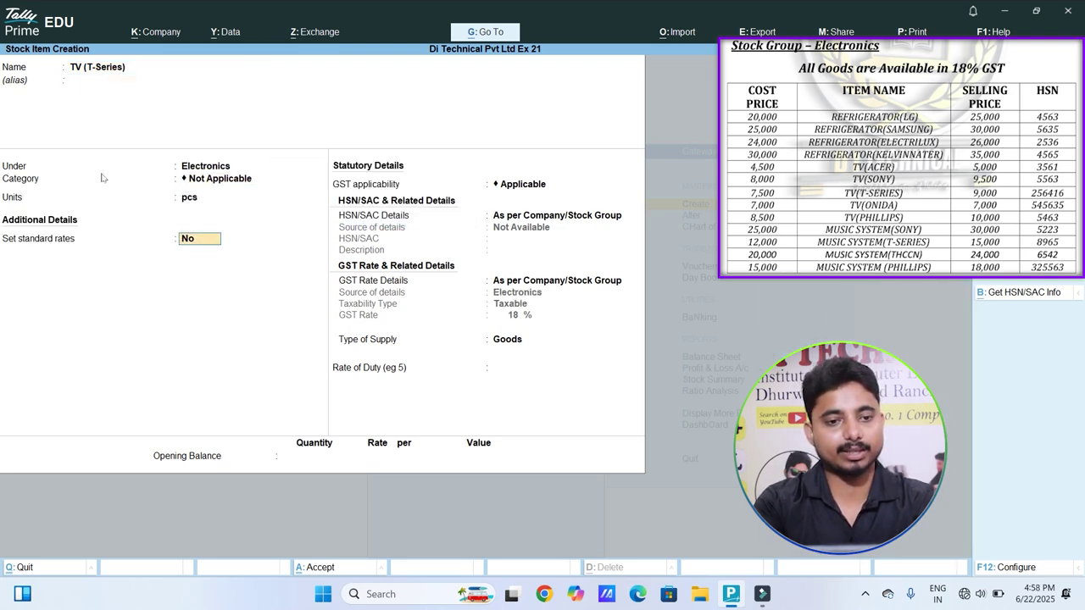
text(y)
key(Return)
key(Return)
text(7,500)
key(Return)
key(Return)
key(Return)
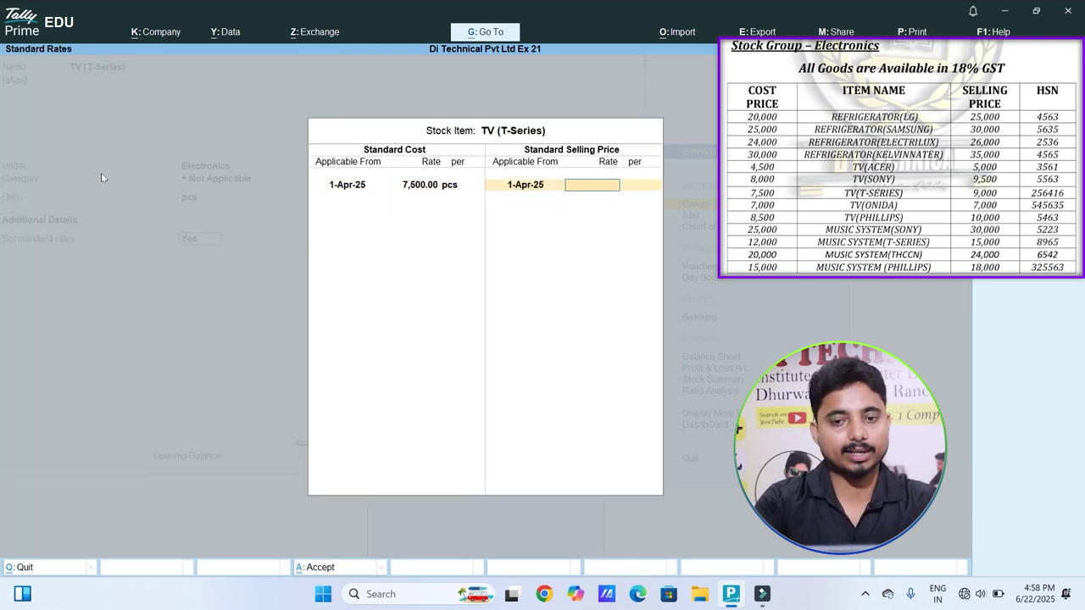
text(9000)
Step: Specify HSN code 256416, keeping the GST rate as per stock group
key(Return)
key(Return)
key(Return)
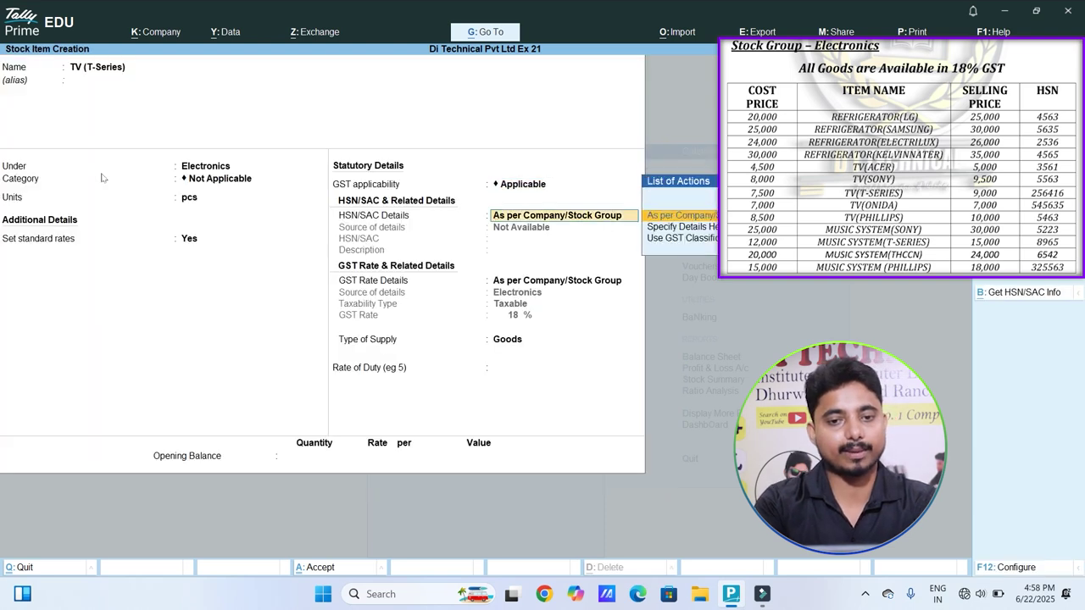
key(Down)
key(Return)
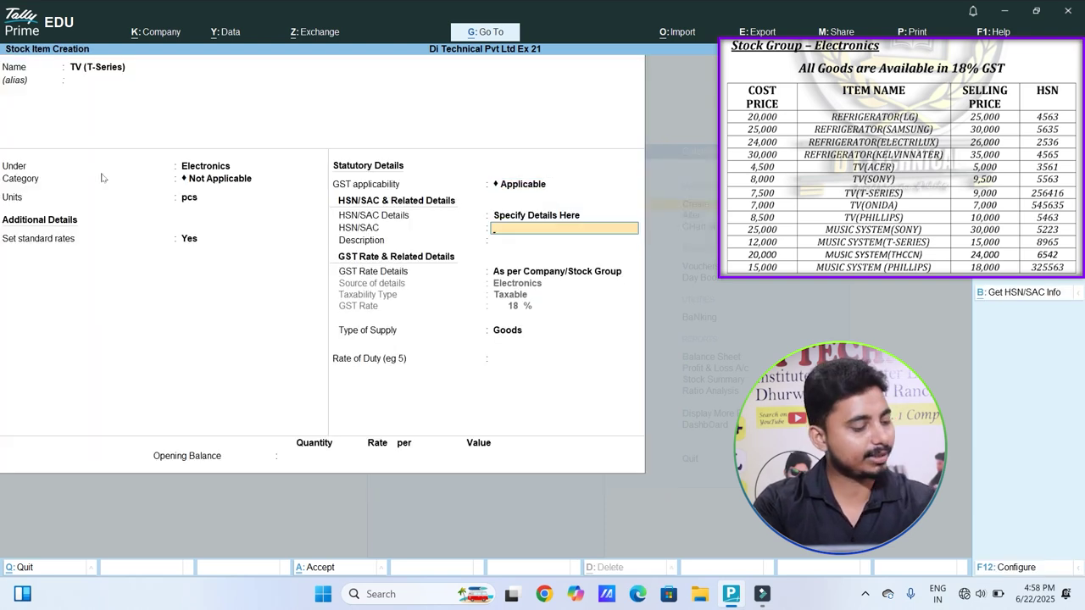
text(256416)
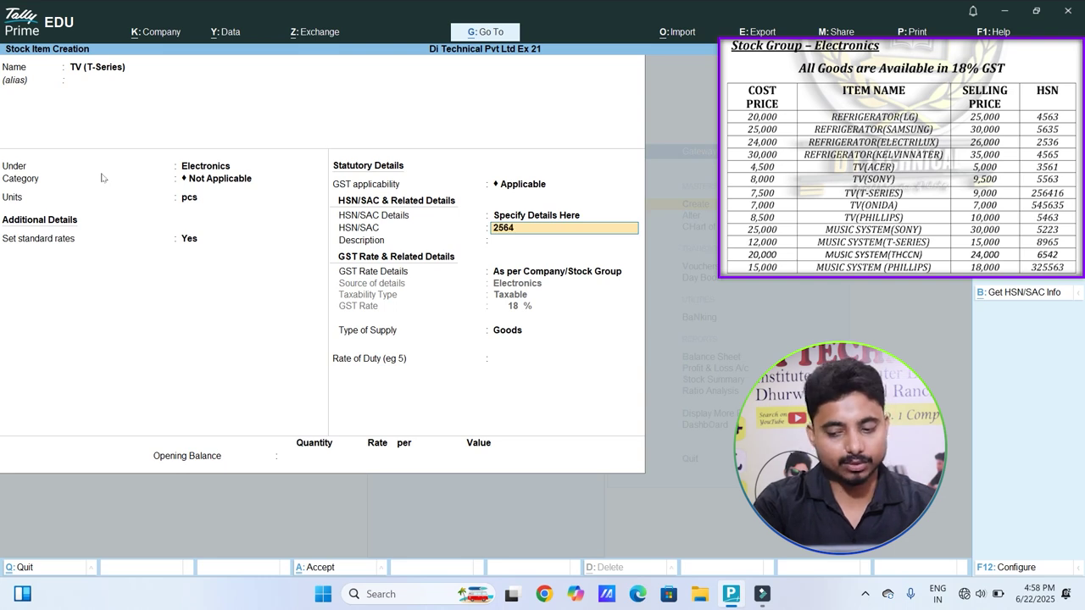
key(Return)
key(Return)
key(Return)
key(Return)
key(Return)
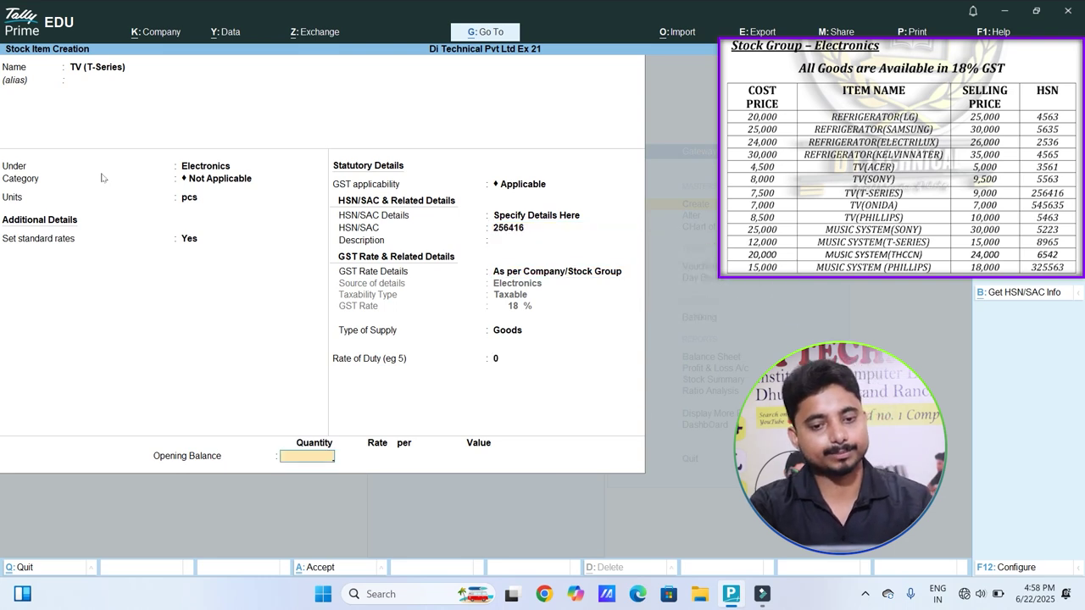
key(Return)
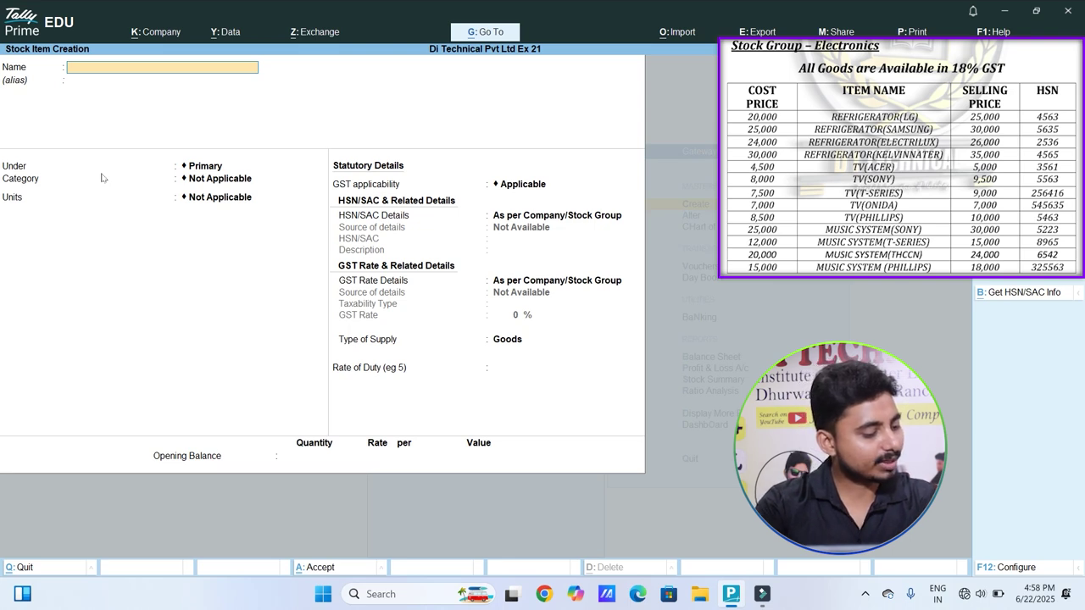
Step: Enter TV Onida under Electronics in pcs with standard rates turned on
text(TV Onida)
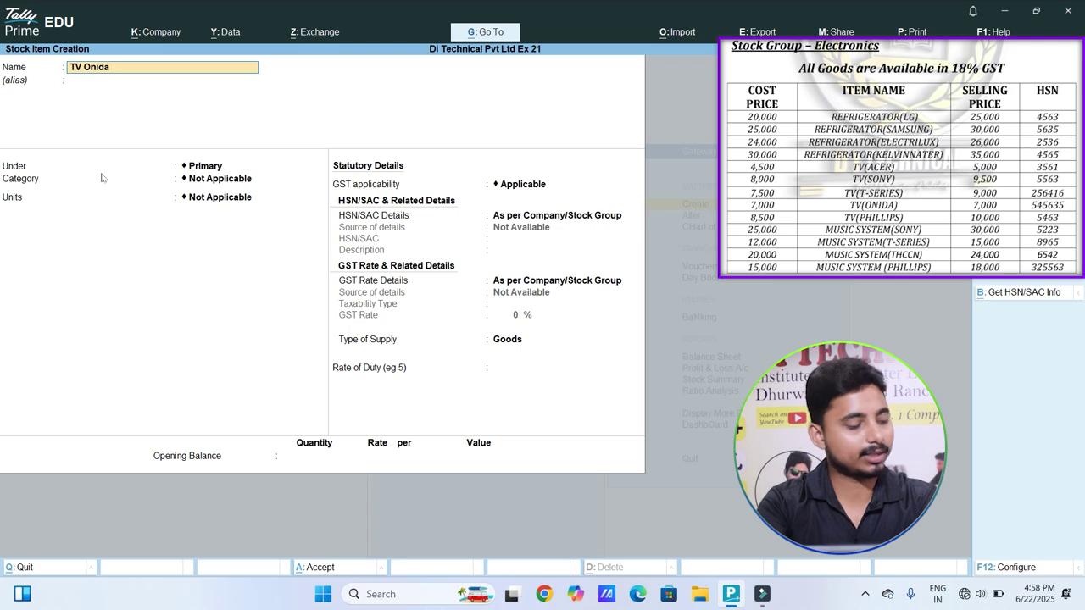
key(Return)
key(Return)
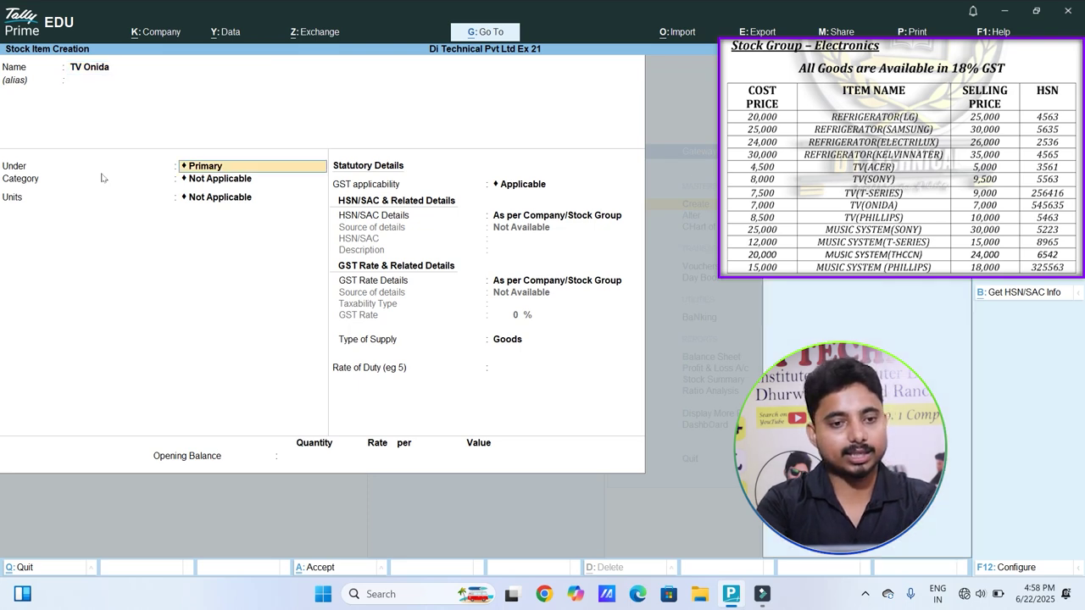
key(Down)
key(Return)
key(Return)
key(Return)
key(Return)
key(Up)
key(y)
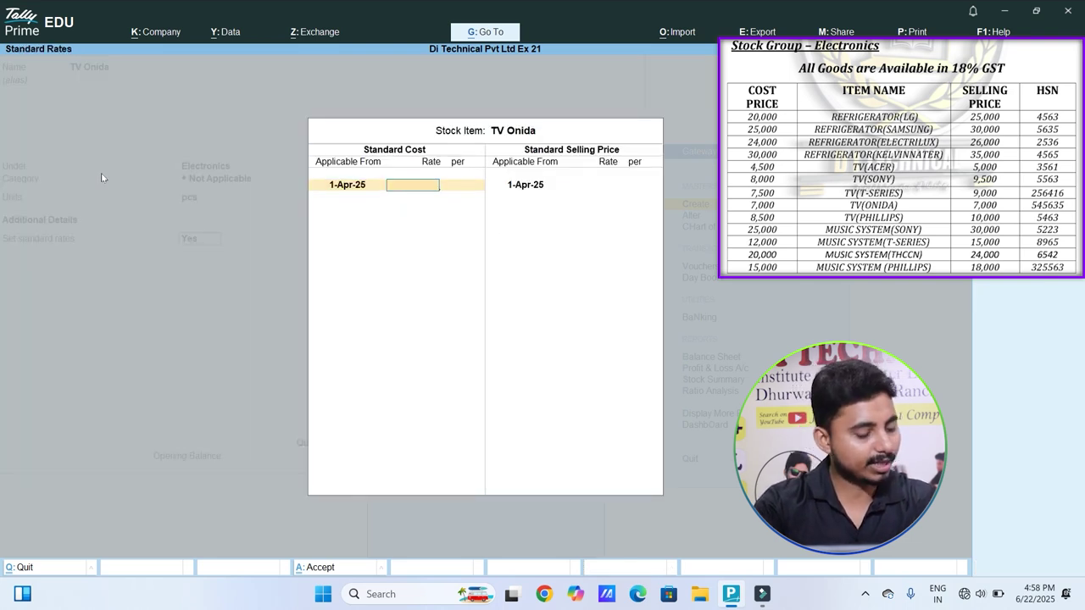
Step: Set both standard cost and selling price to 7,000
text(7000)
key(Return)
key(Return)
Step: Specify the item's own HSN code 545635 and step through to save
key(Return)
text(7,000)
key(Return)
key(Return)
key(Return)
key(Down)
key(Return)
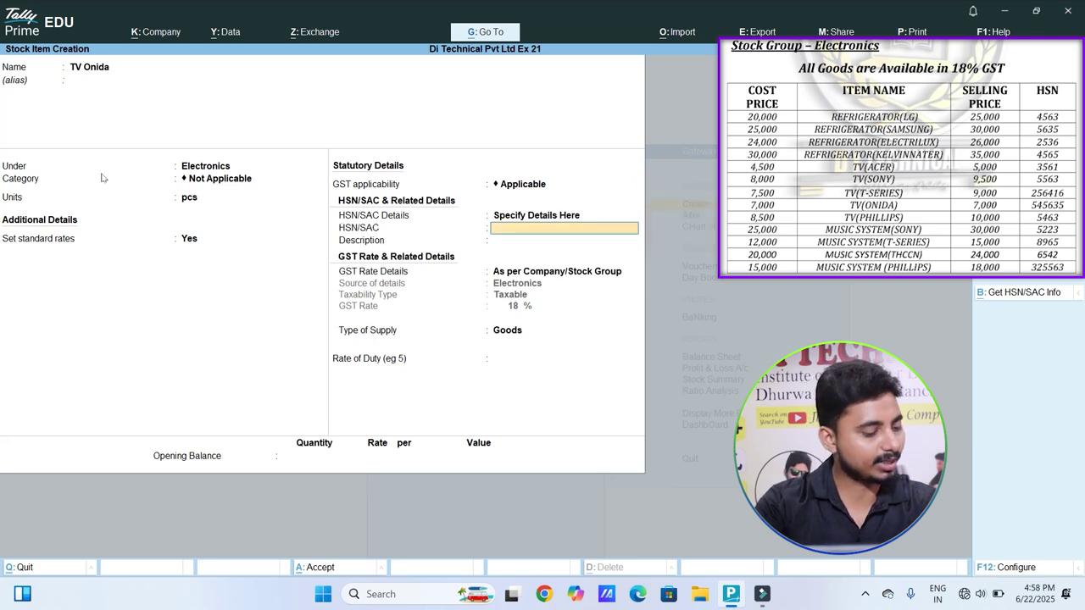
text(5)
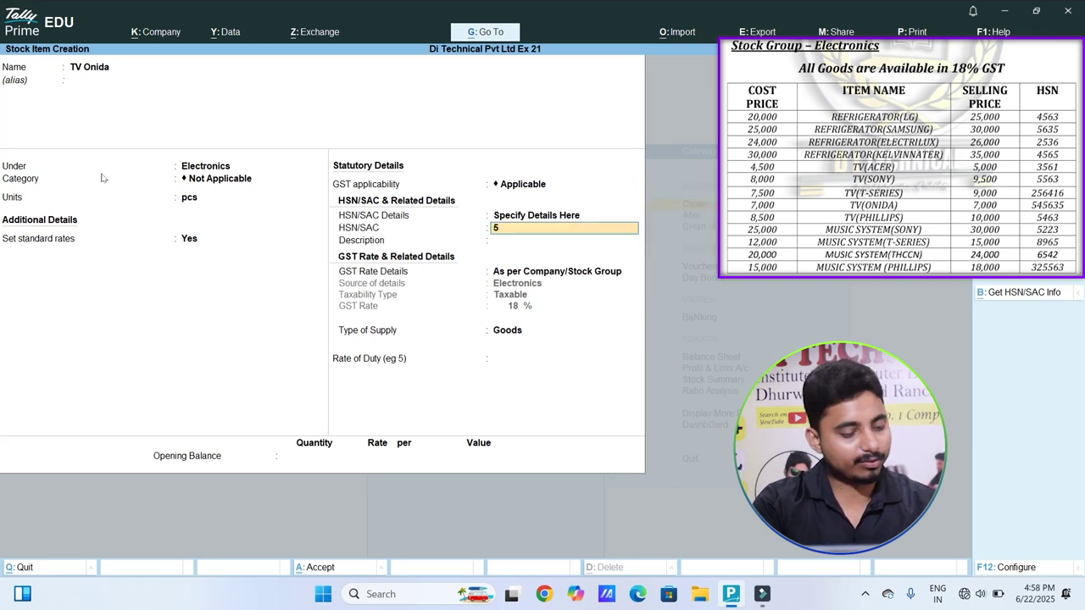
text(45635)
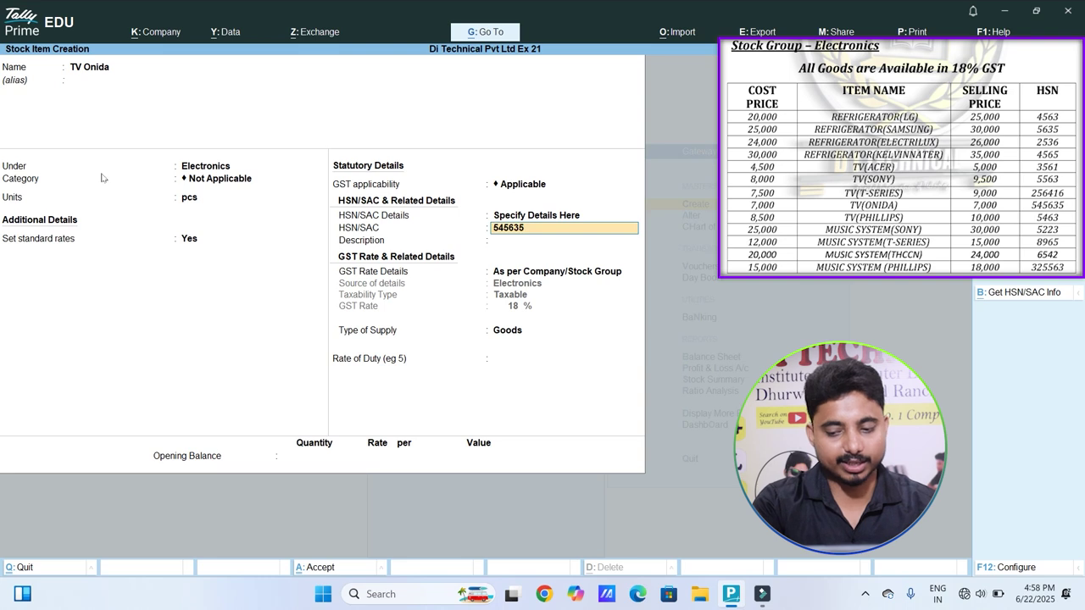
key(Return)
key(Return)
key(Return)
key(Return)
key(Return)
key(Return)
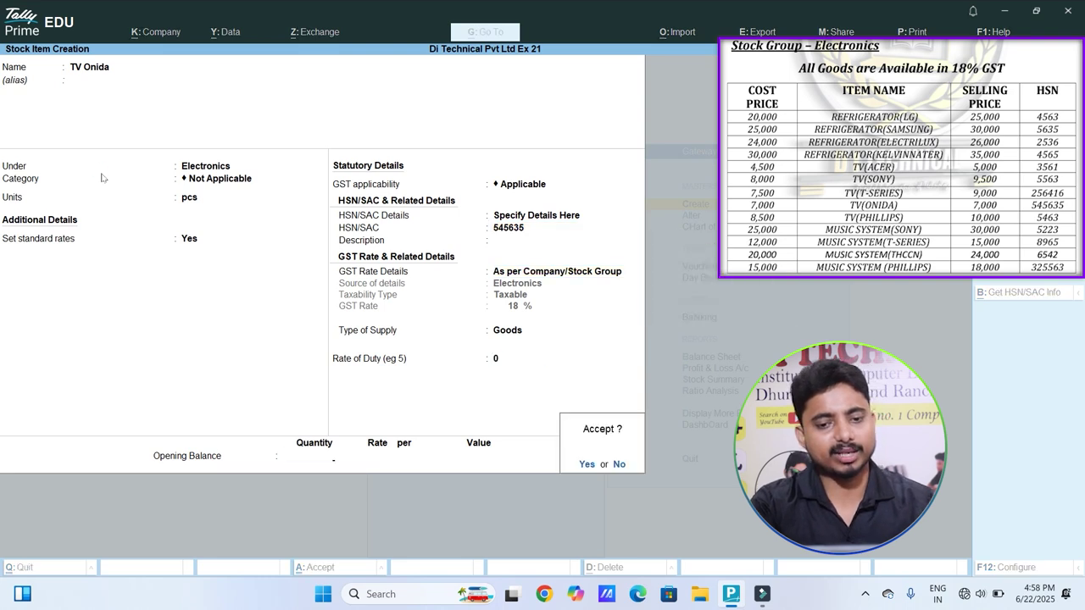
key(Return)
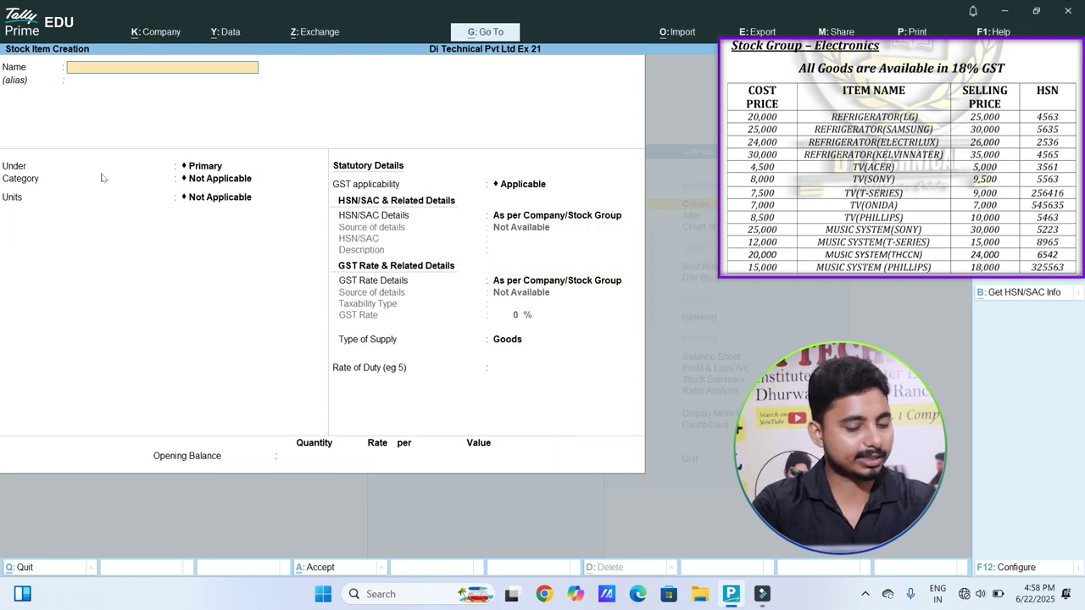
Step: Create stock item 'TV ( Philps )' under Electronics in pcs, with standard rates set to Yes
text(TV)
text( ( Ph)
text(ilp)
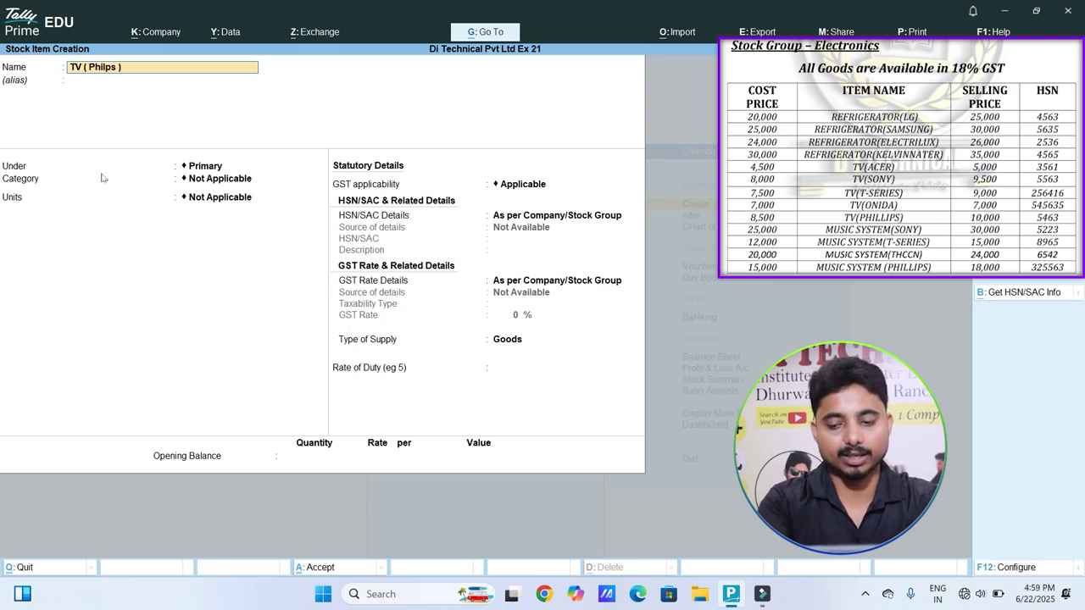
key(Return)
key(Return)
key(Down)
key(Return)
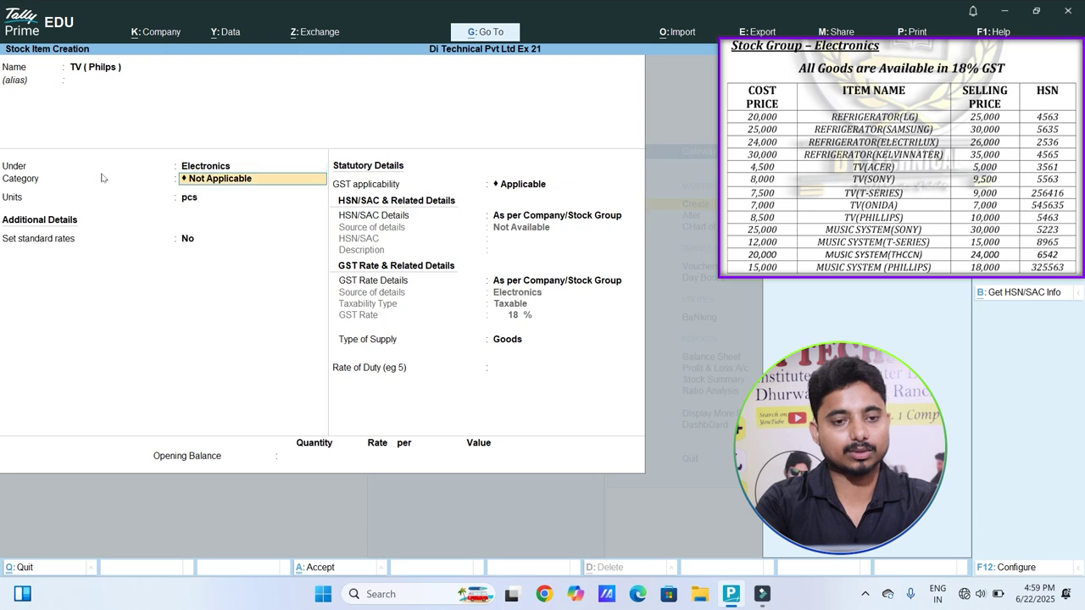
key(Return)
key(Return)
key(y)
key(Return)
key(Return)
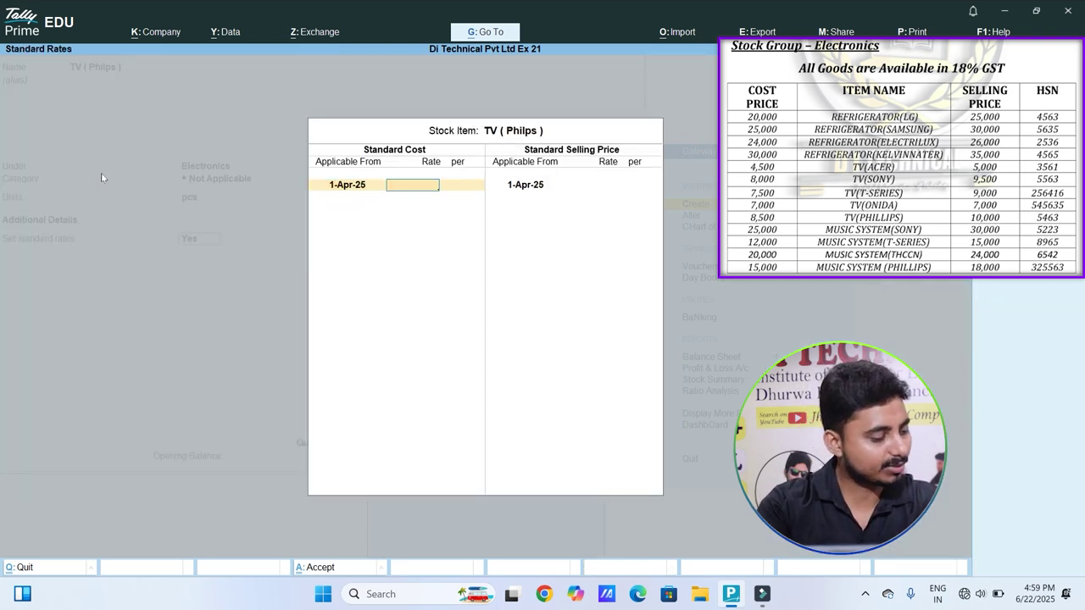
Step: Enter standard cost 8,500, selling price 10,000, and HSN code 5463 under Specify Details Here
text(8500)
key(Return)
key(Return)
key(Return)
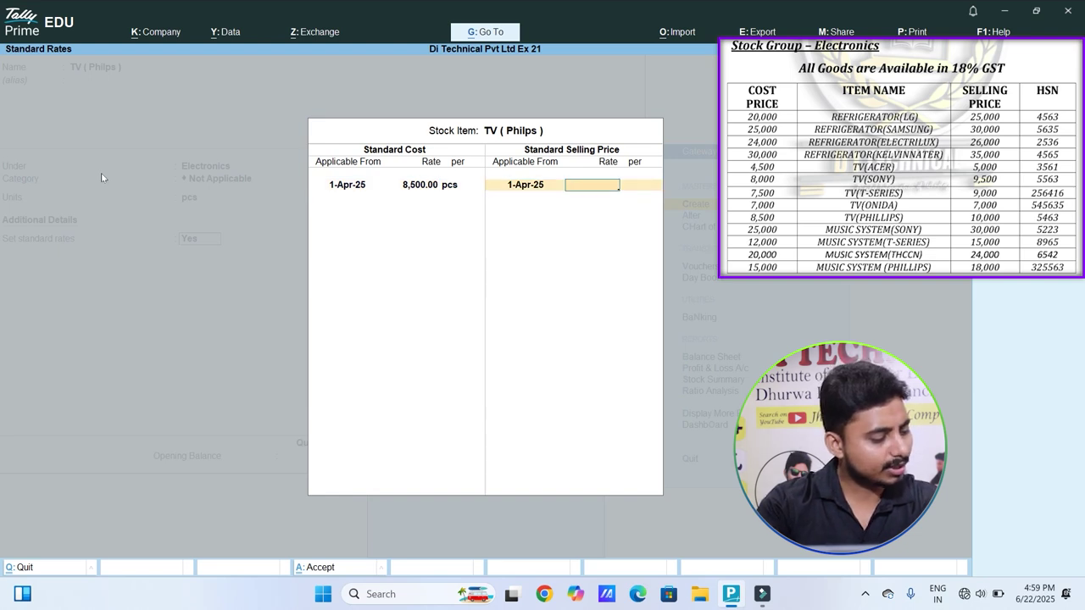
text(1000)
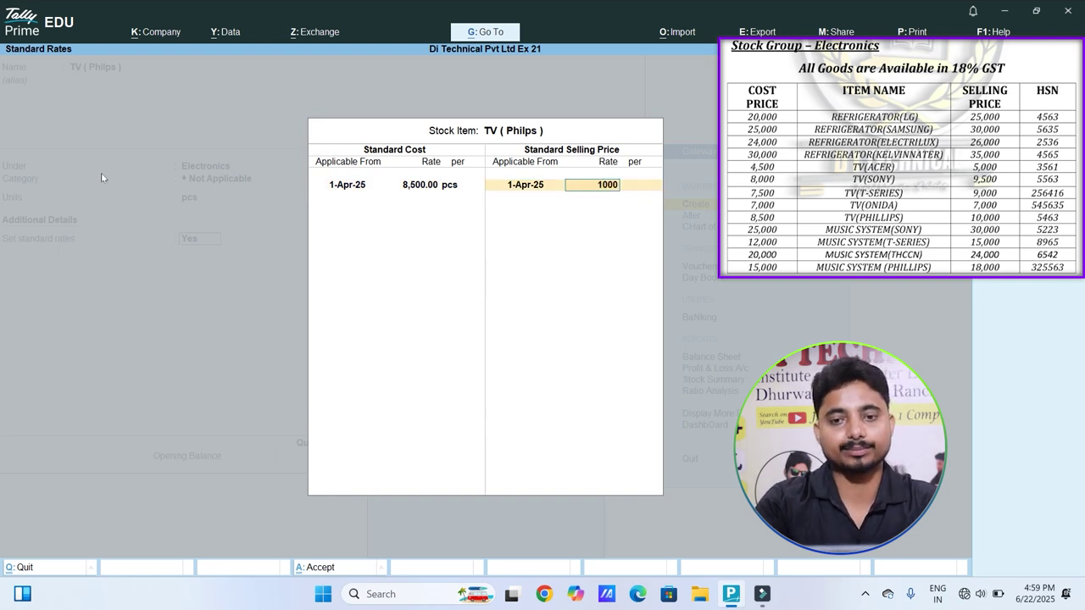
text(0)
key(Return)
key(Return)
key(Return)
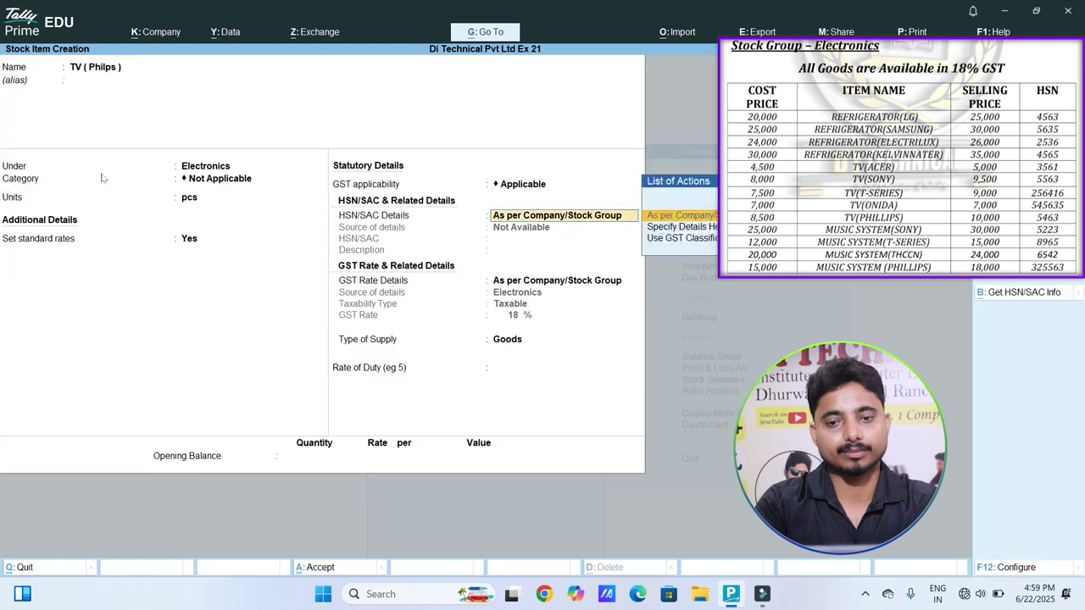
key(Down)
key(Return)
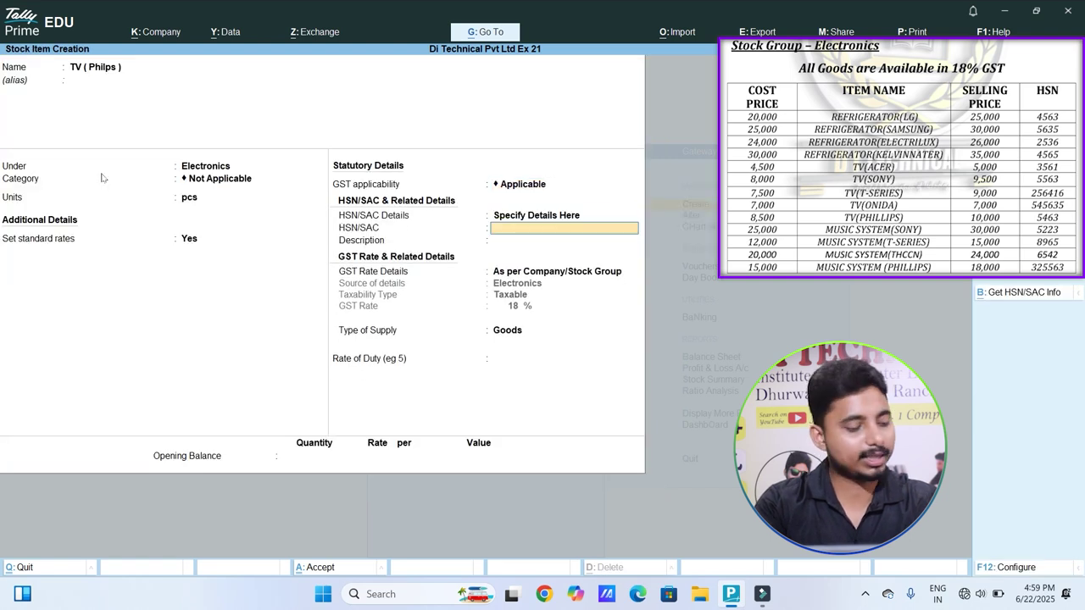
text(5463)
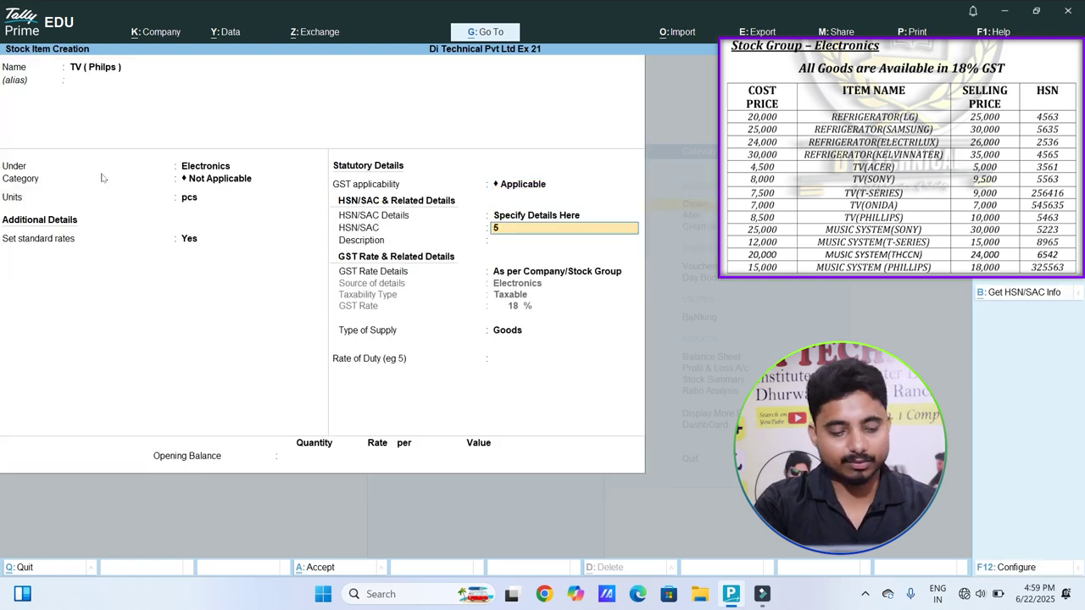
key(Return)
key(Return)
key(Return)
key(Return)
key(Return)
key(Return)
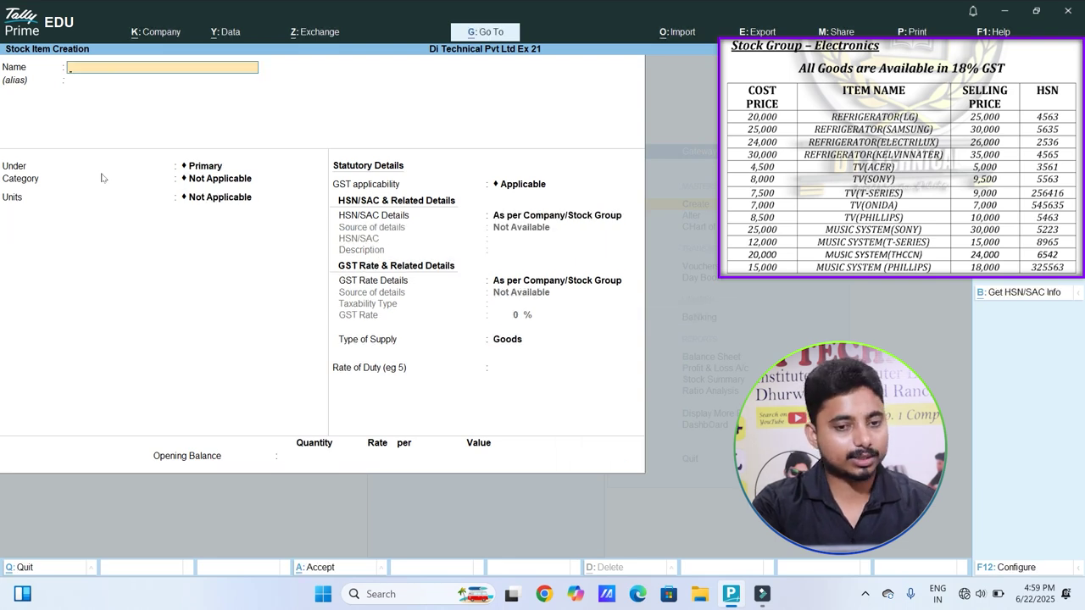
Step: Create stock item 'Music System ( Sony)' under Electronics in pcs, with standard rates set to Yes
text(Music Sy)
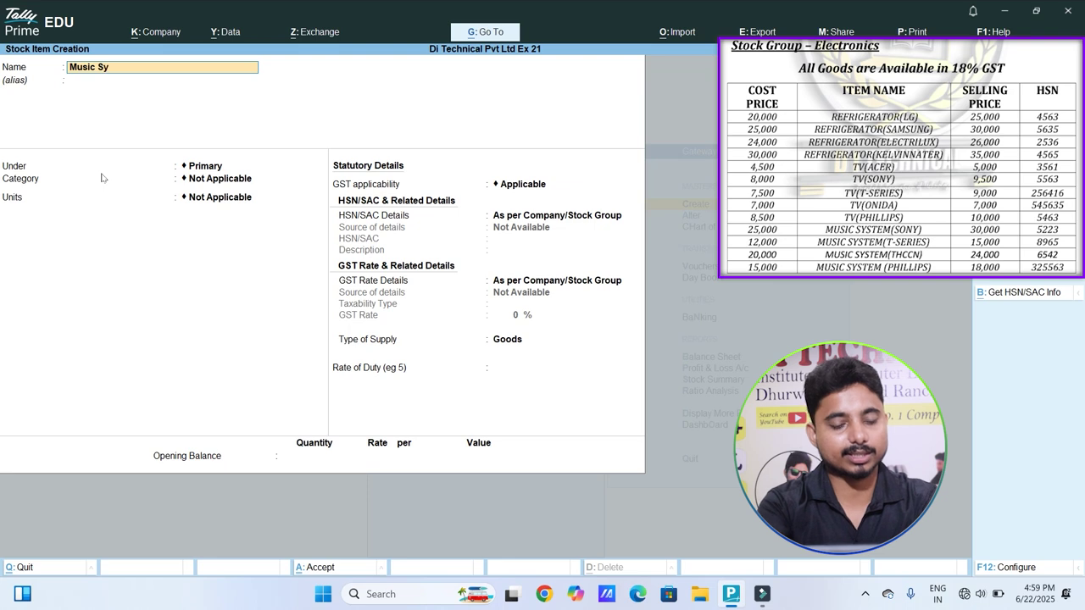
text(stem)
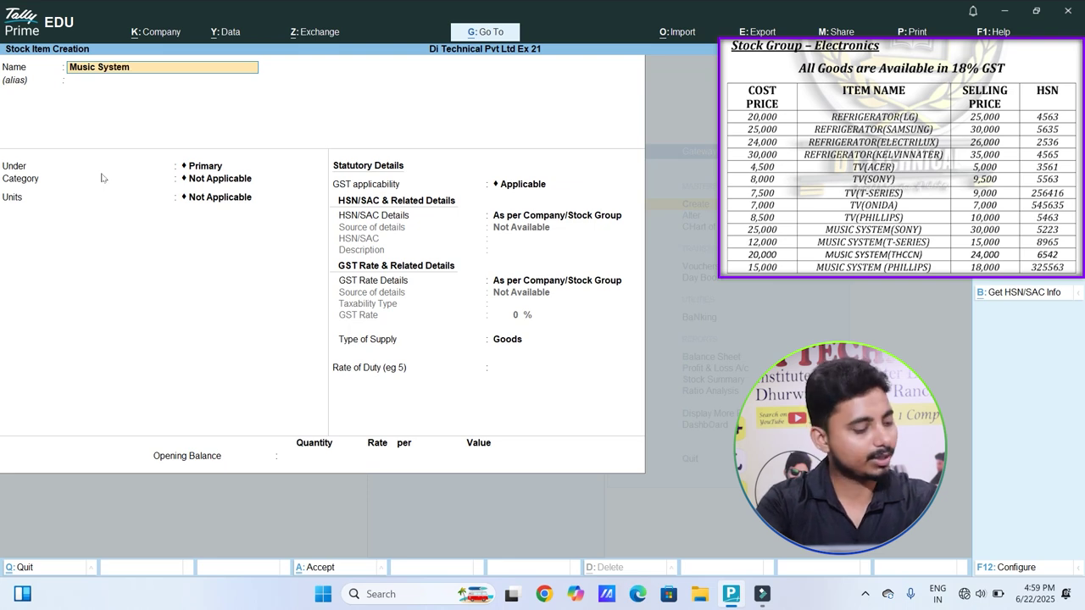
text( ( Sony)
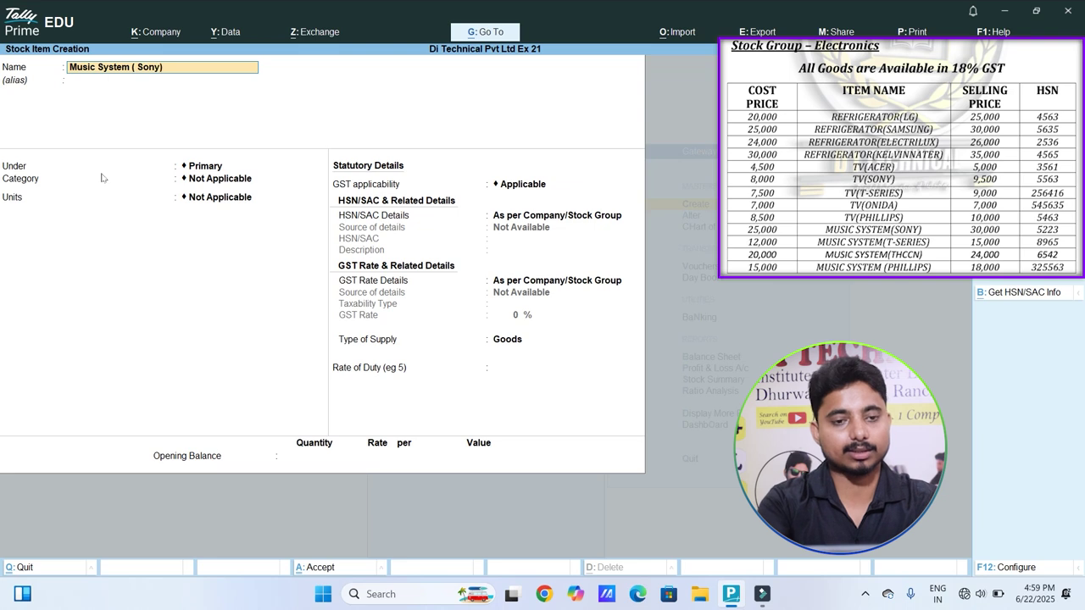
key(Return)
key(Return)
text(ectronics)
key(Return)
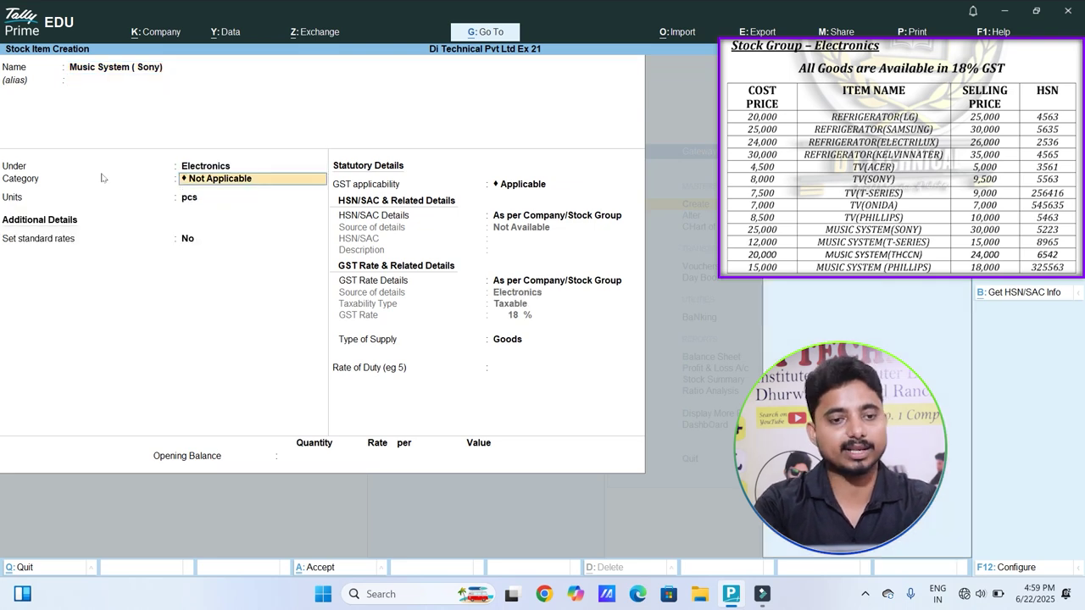
key(Return)
text(p)
key(Return)
text(y)
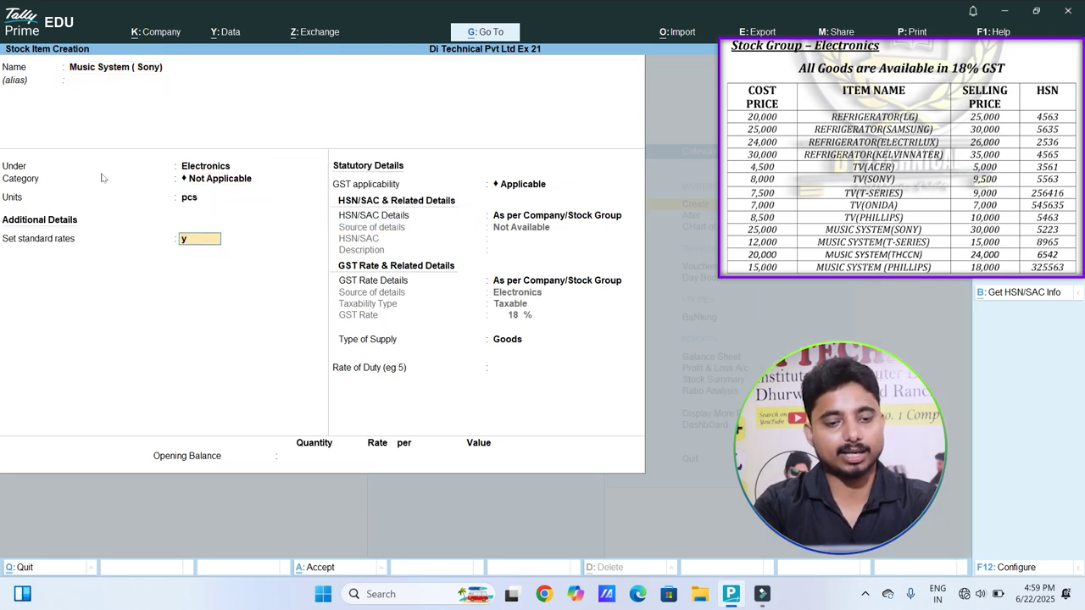
Step: Enter standard cost 25,000, selling price 30,000, and HSN code 5223
key(Return)
text(25000)
key(Return)
key(Return)
key(Return)
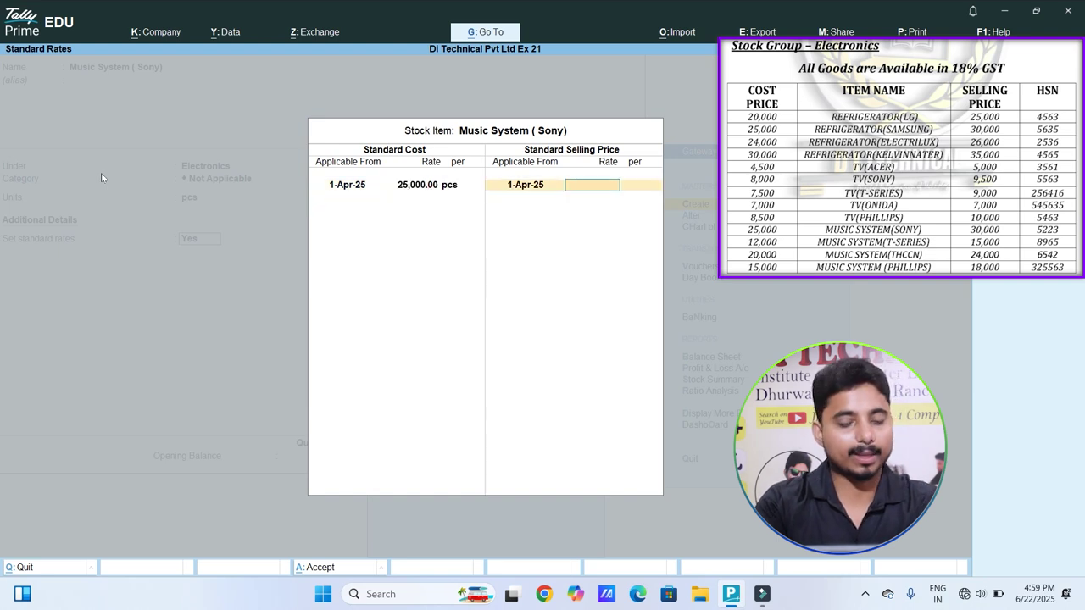
text(30000)
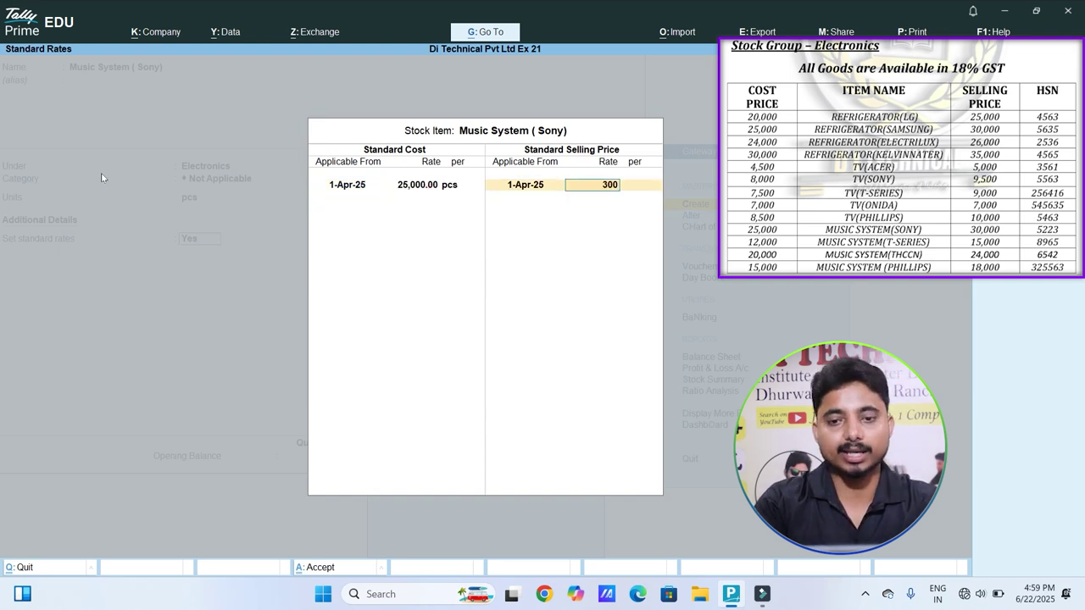
key(Return)
key(Return)
key(Return)
key(Return)
key(Return)
key(Down)
key(Return)
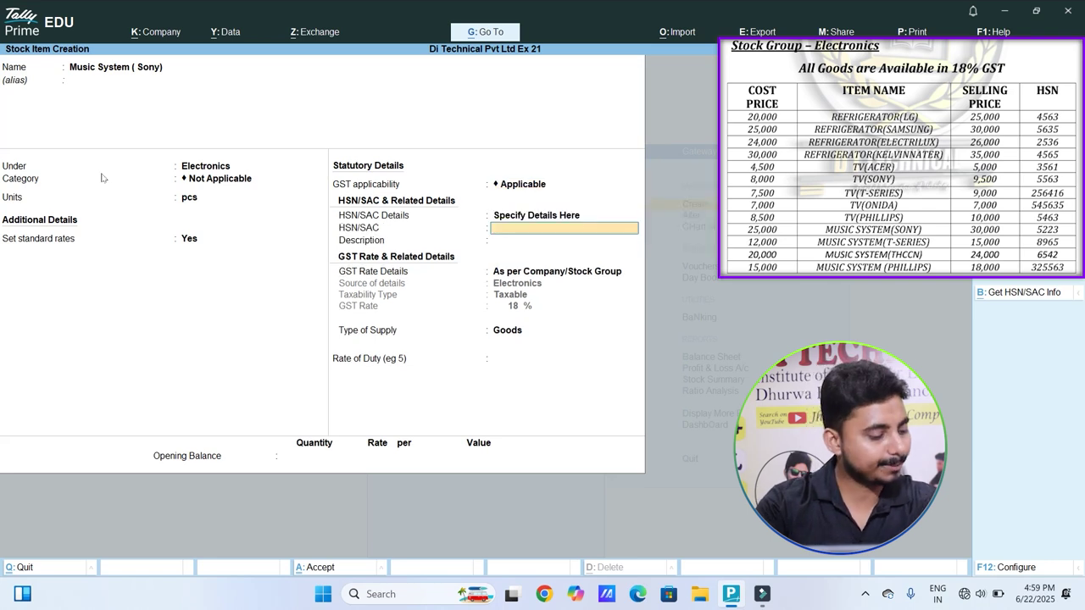
text(5223)
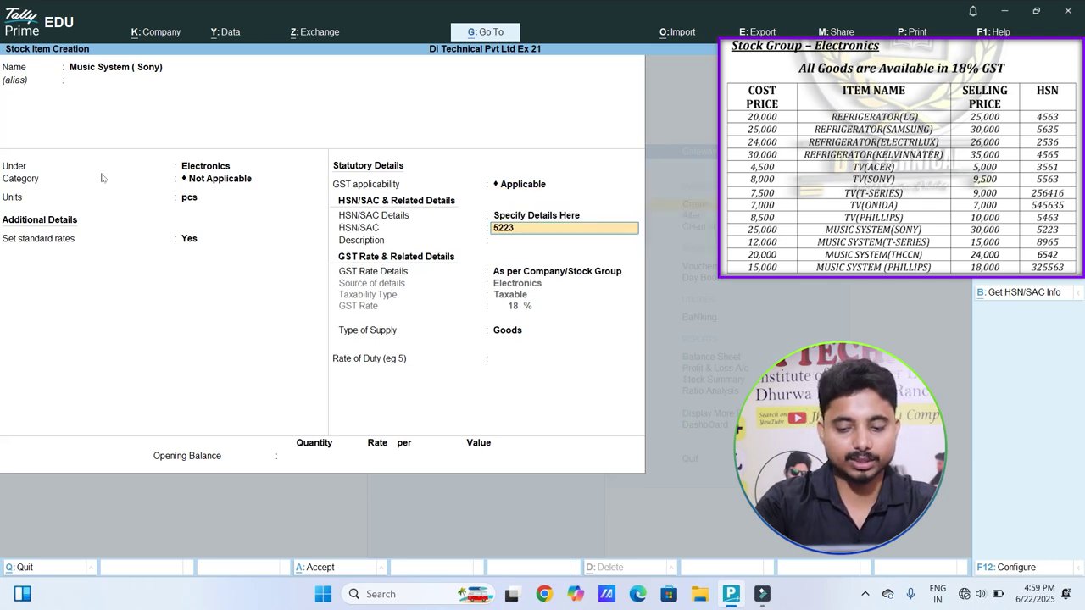
key(Return)
key(Return)
key(Return)
key(Return)
key(Return)
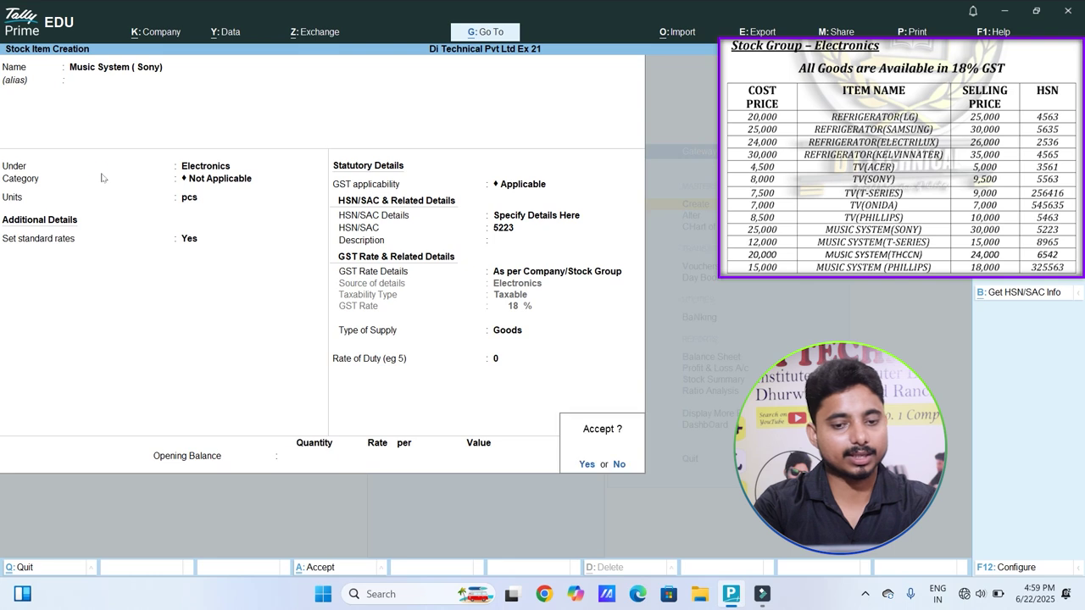
key(Return)
Step: Create stock item 'Music System (T-Series )' under Electronics in pcs, with standard rates set to Yes
text(Music System ()
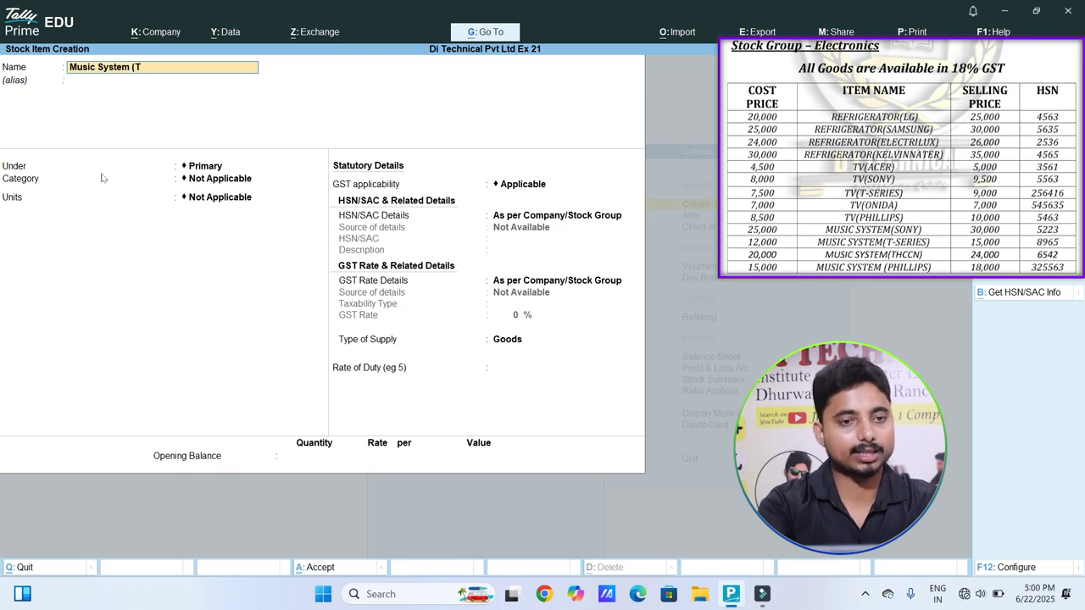
text(T-Series ))
key(Return)
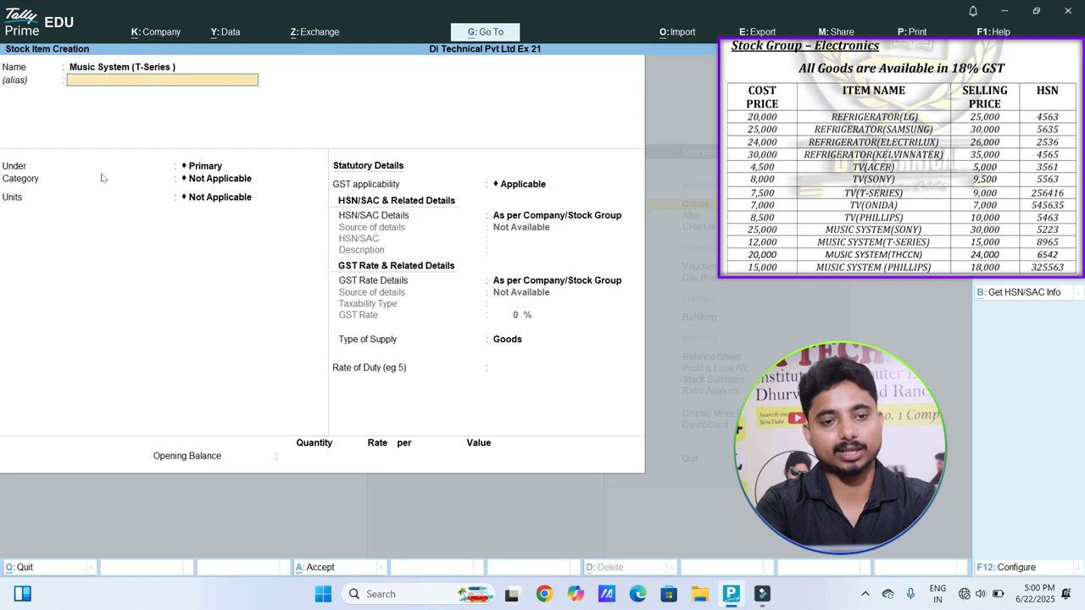
key(Return)
key(Down)
key(Return)
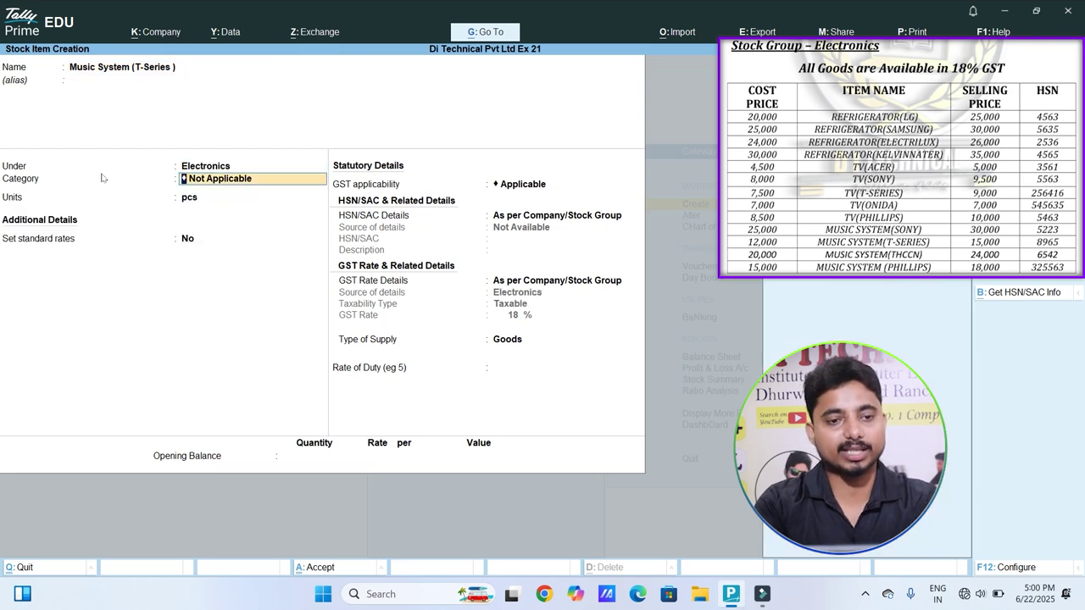
key(Return)
key(Return)
key(y)
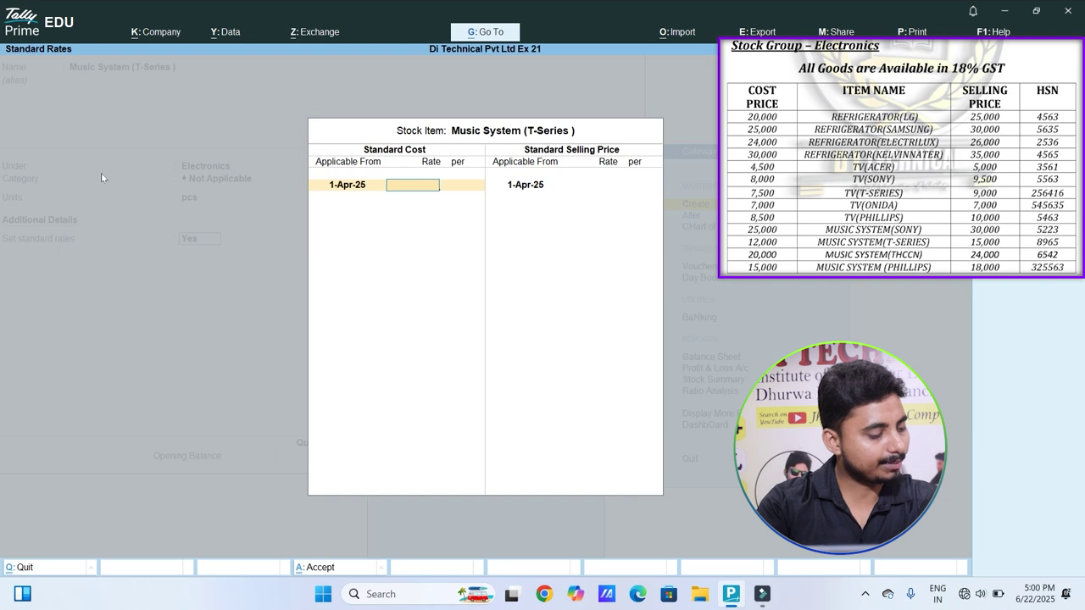
Step: Enter standard cost 12,000, selling price 15,000, and HSN code 8965
text(12000)
key(Return)
key(Return)
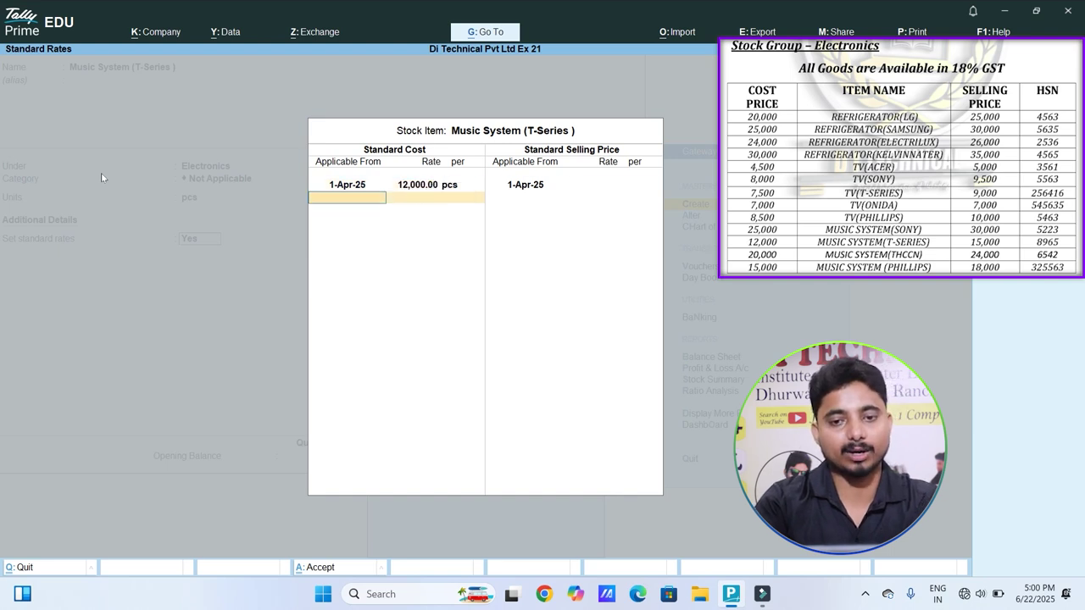
key(Return)
text(15000)
key(Return)
key(Return)
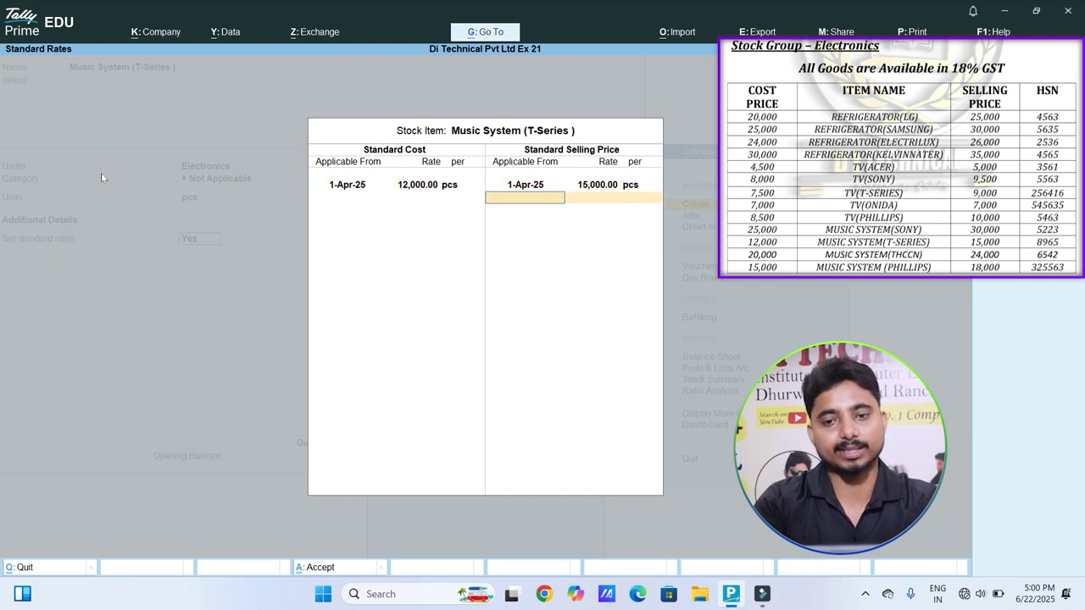
key(Return)
key(BackSpace)
key(Down)
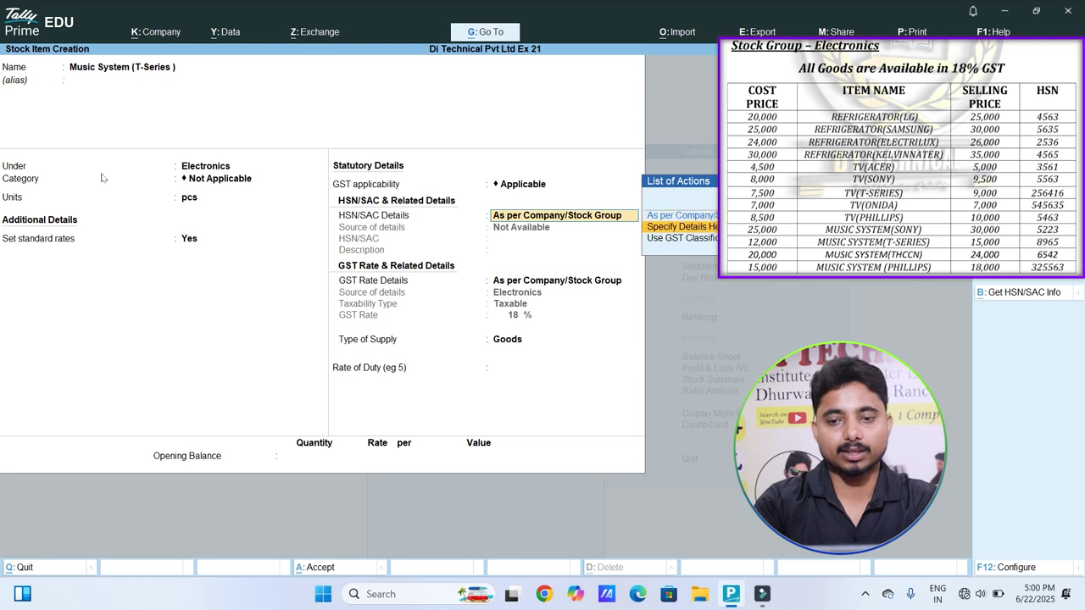
key(Return)
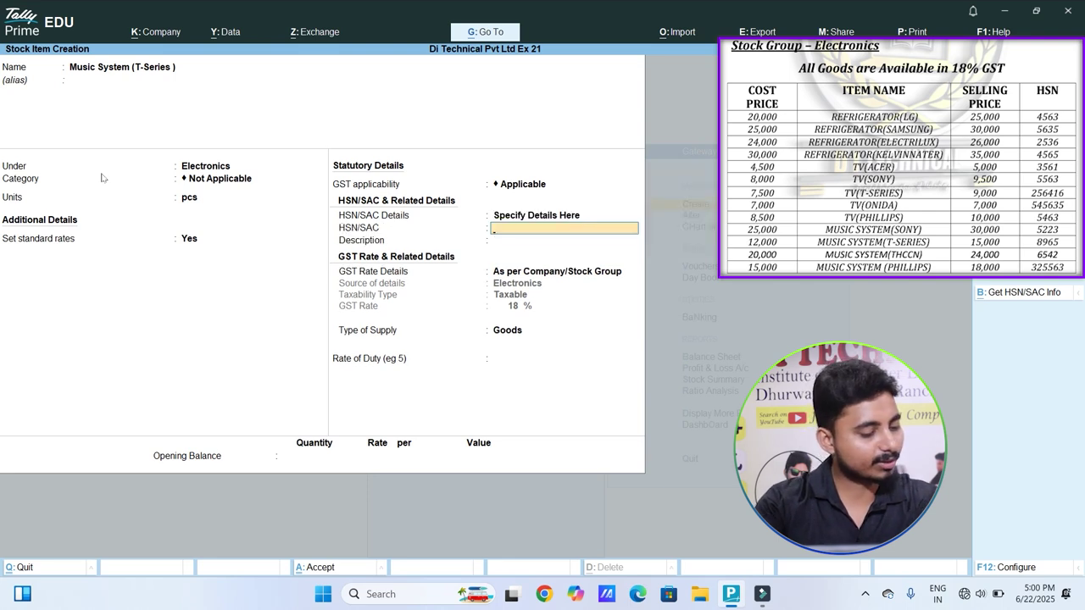
text(8965)
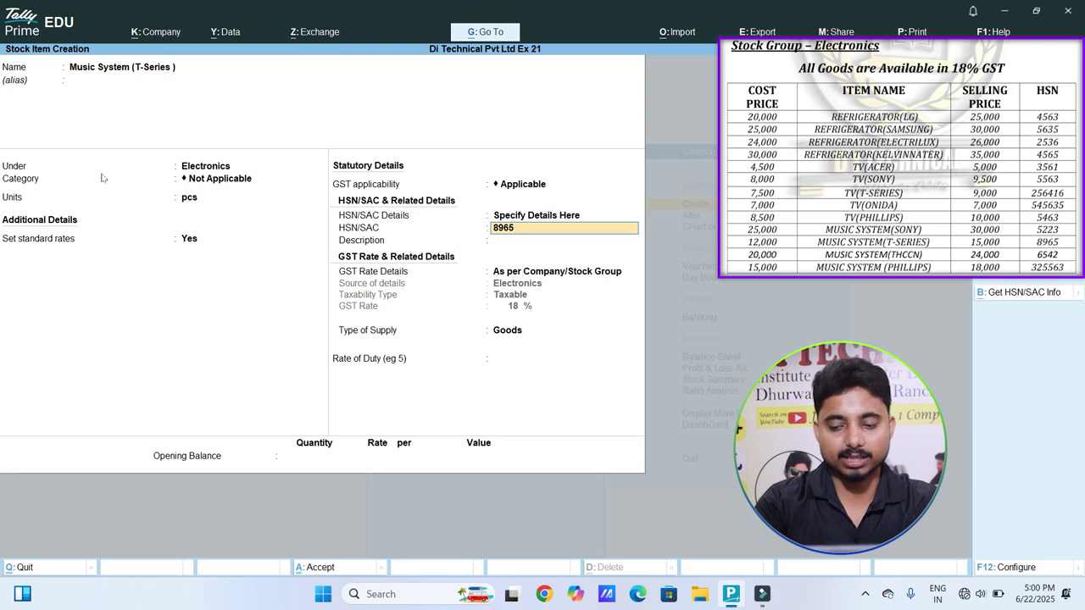
key(Return)
key(Return)
key(Return)
key(Return)
key(Return)
key(Return)
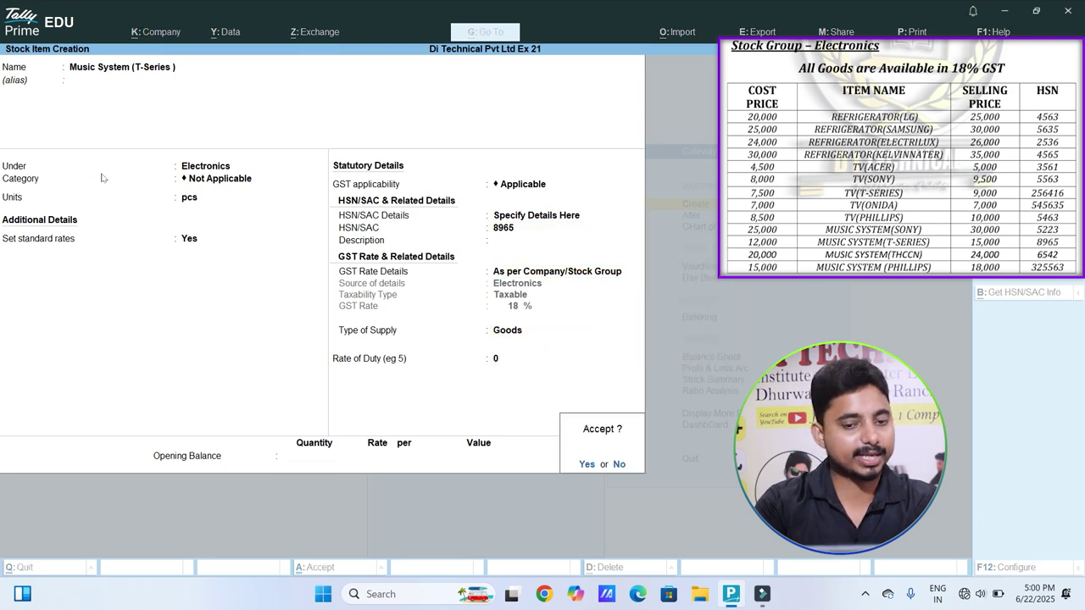
key(Return)
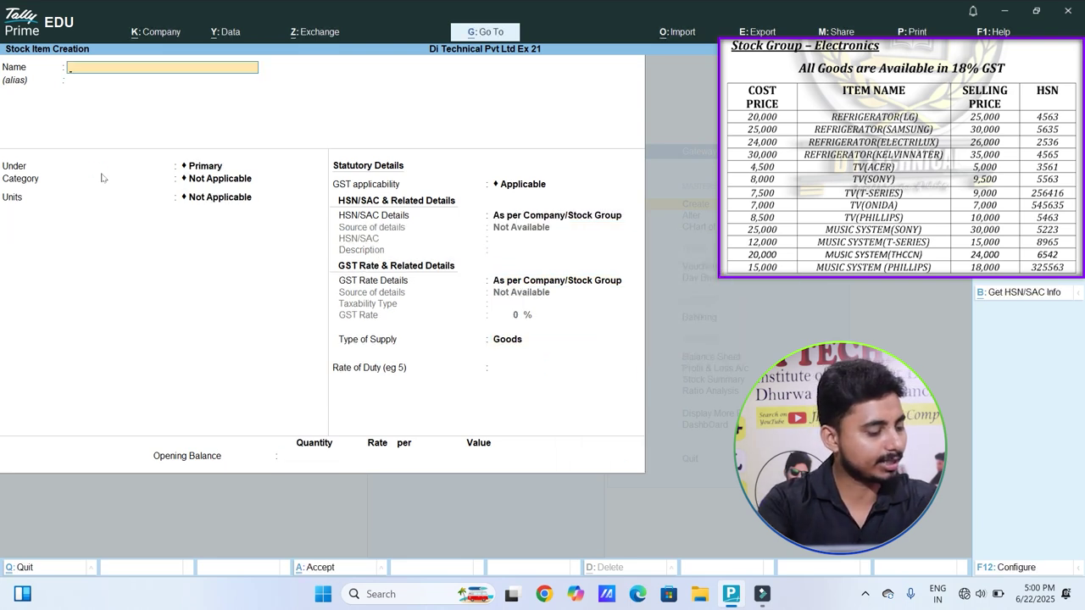
Step: Create stock item 'Music System (THCCN)' under Electronics in pcs, with standard rates set to Yes
text(Music System)
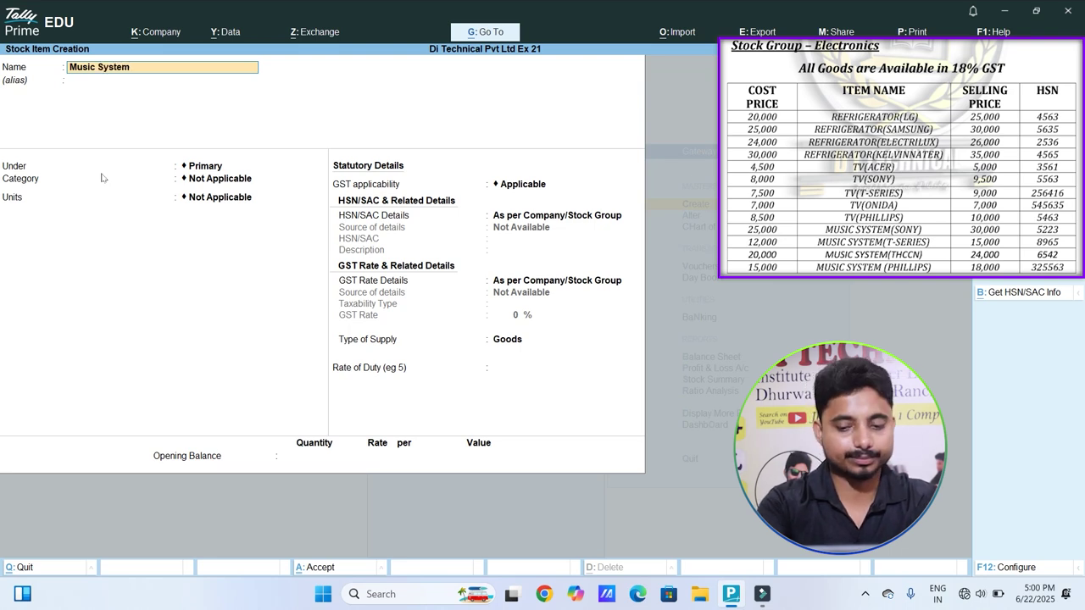
text( (THCCN)
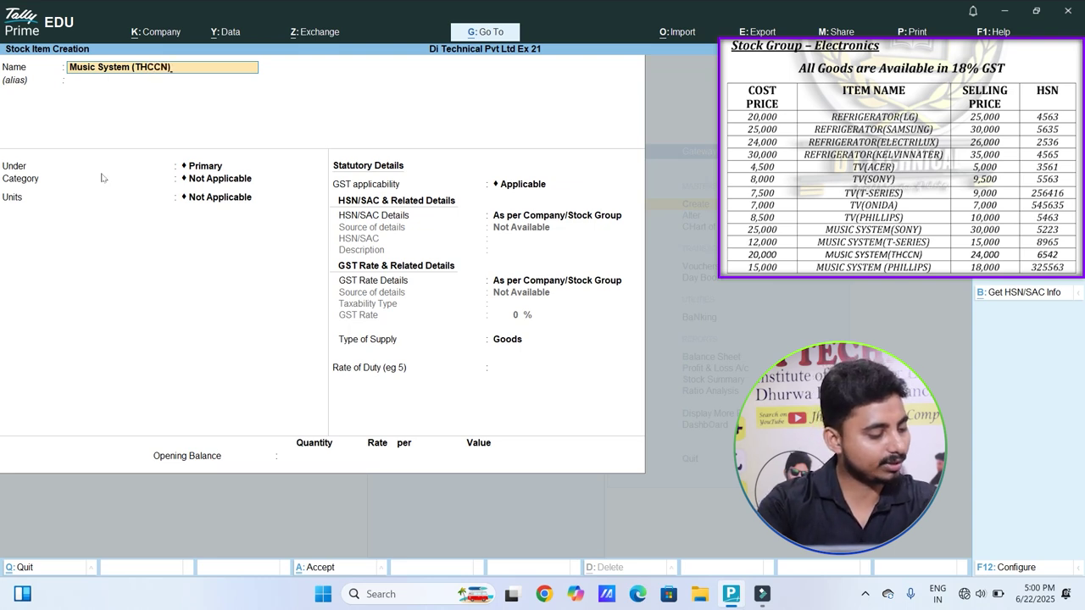
text())
key(Return)
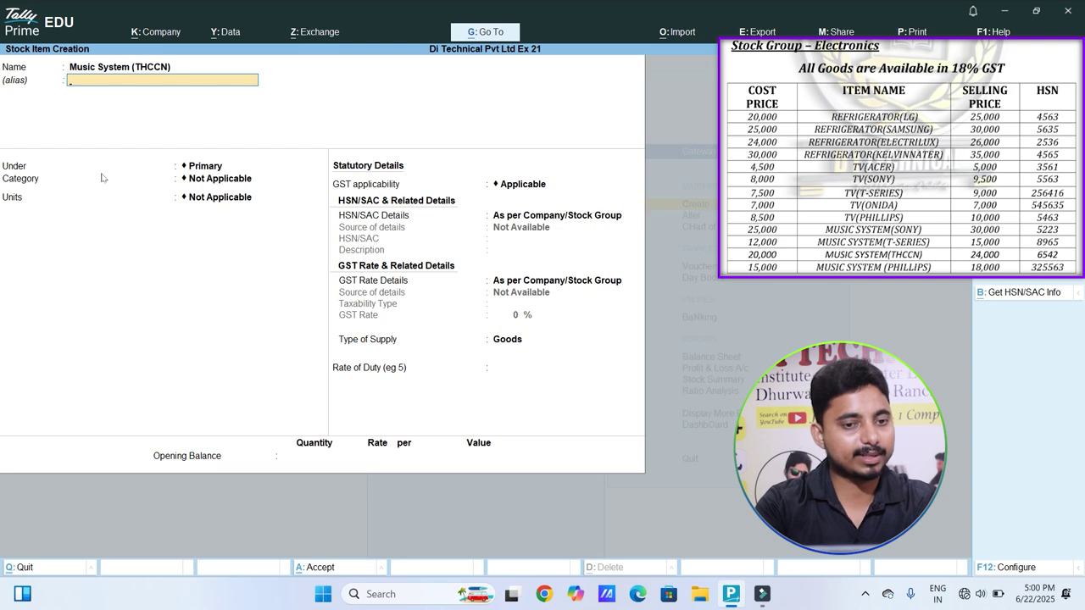
key(Return)
key(Down)
key(Return)
key(Return)
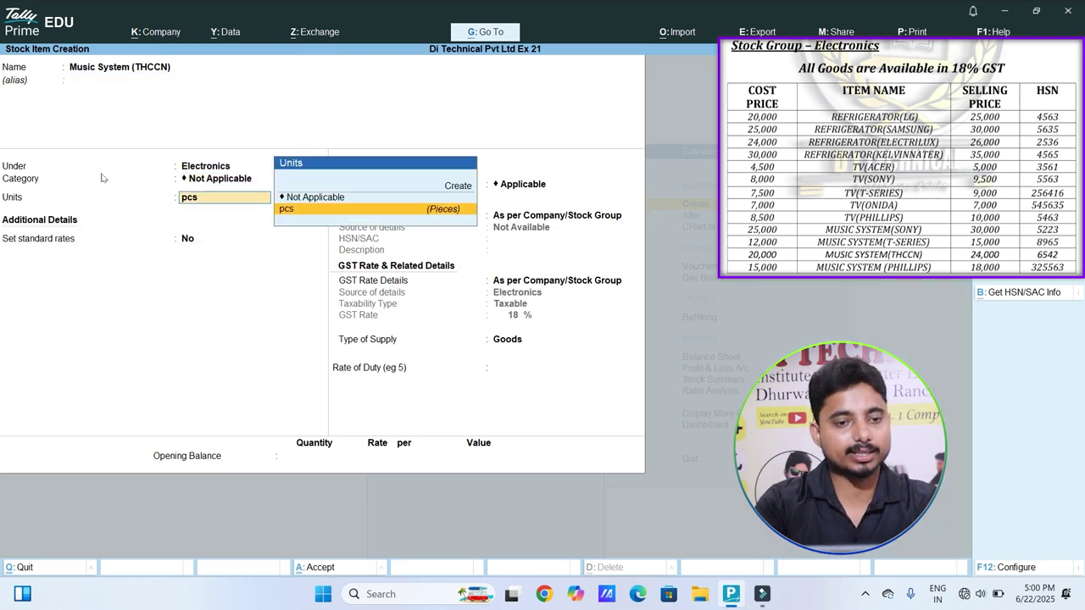
key(Return)
key(y)
key(Return)
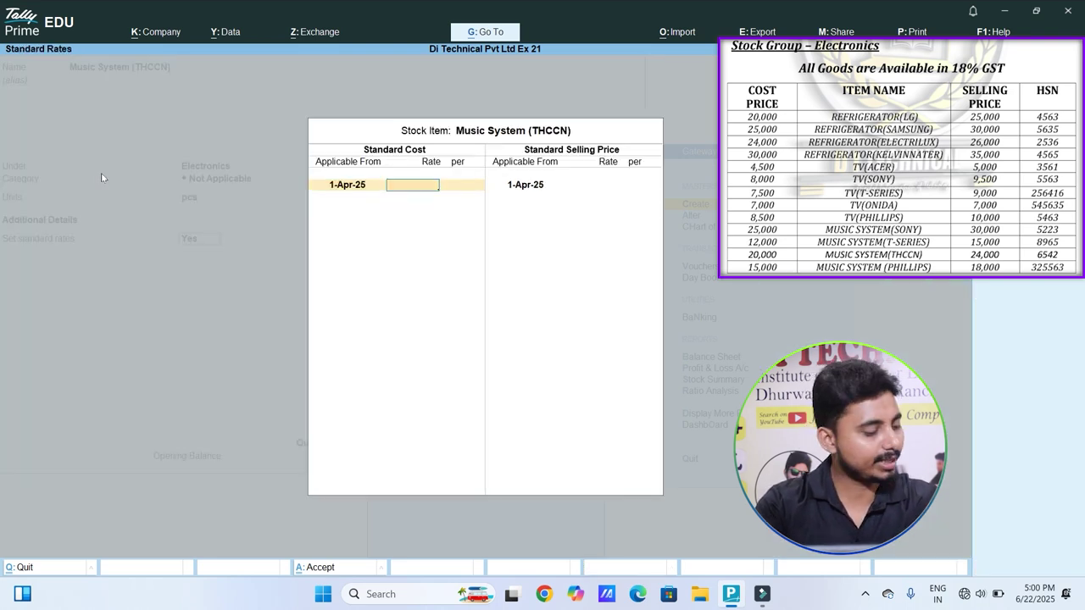
Step: Enter standard cost 20,000, selling price 24,000, and HSN code 6542
text(20000)
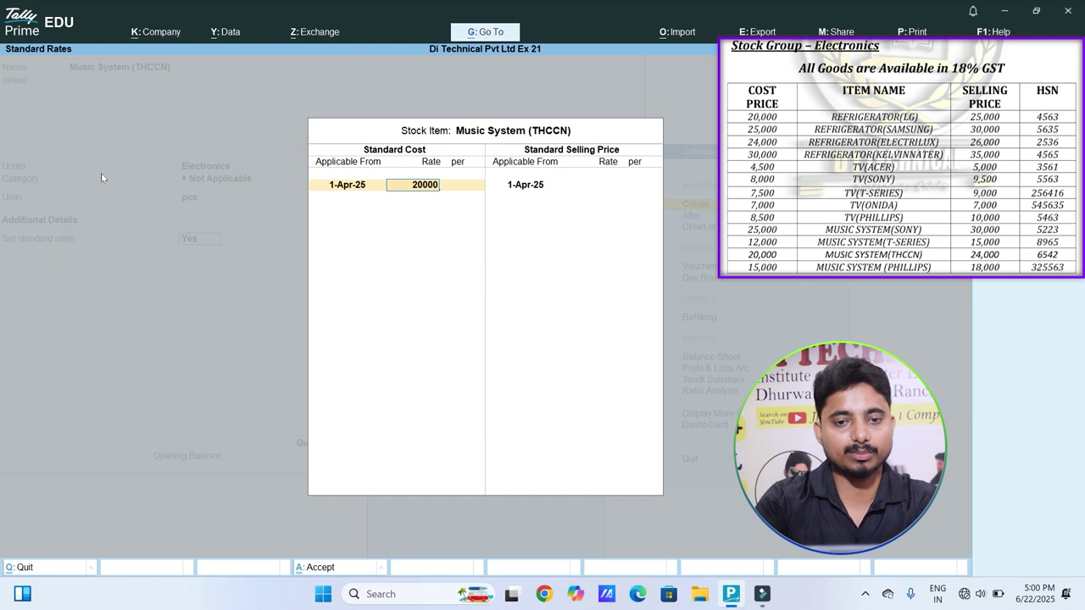
key(Return)
key(Return)
key(Return)
key(Return)
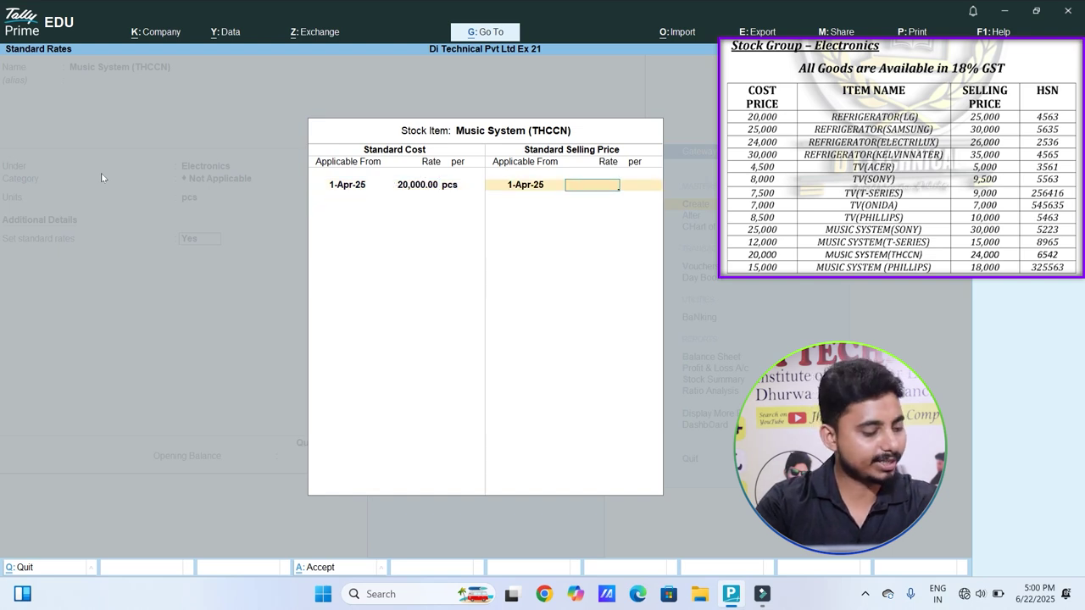
text(24000)
key(Return)
key(Return)
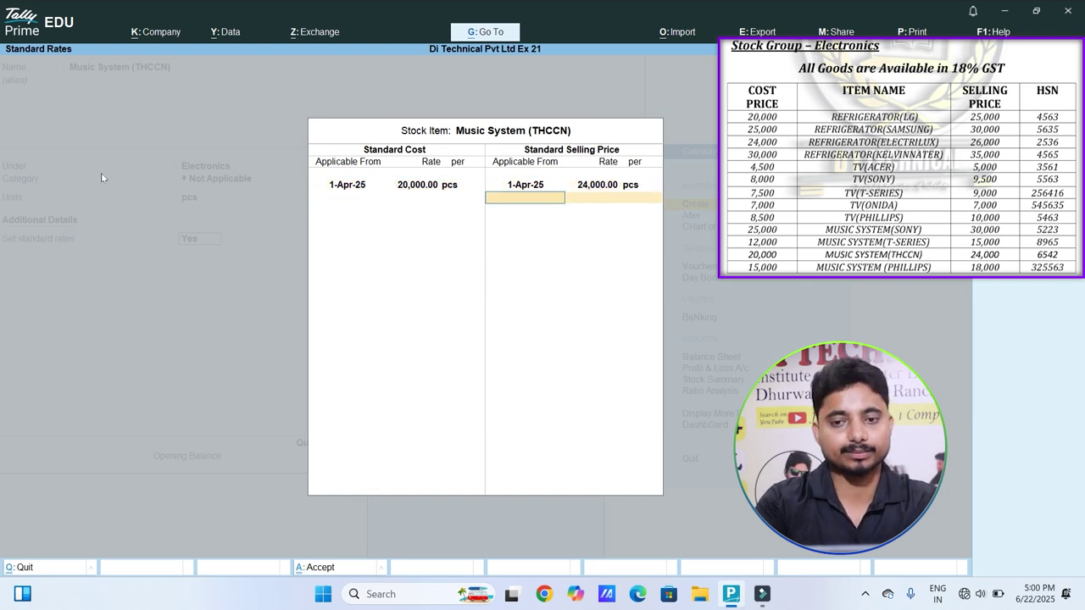
key(Return)
key(Return)
key(Return)
key(BackSpace)
key(Down)
key(Return)
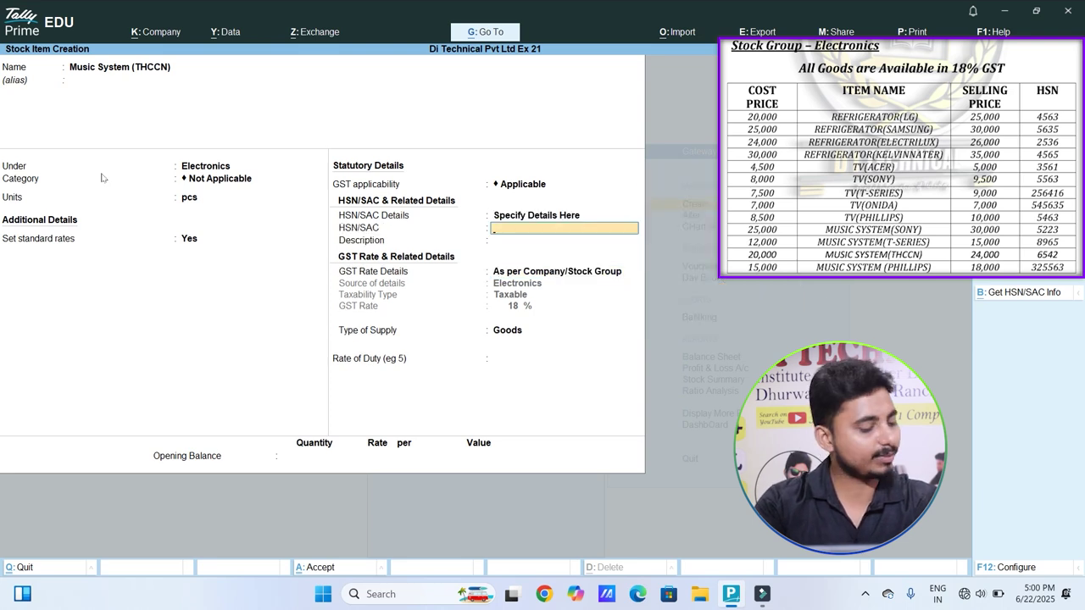
text(6542)
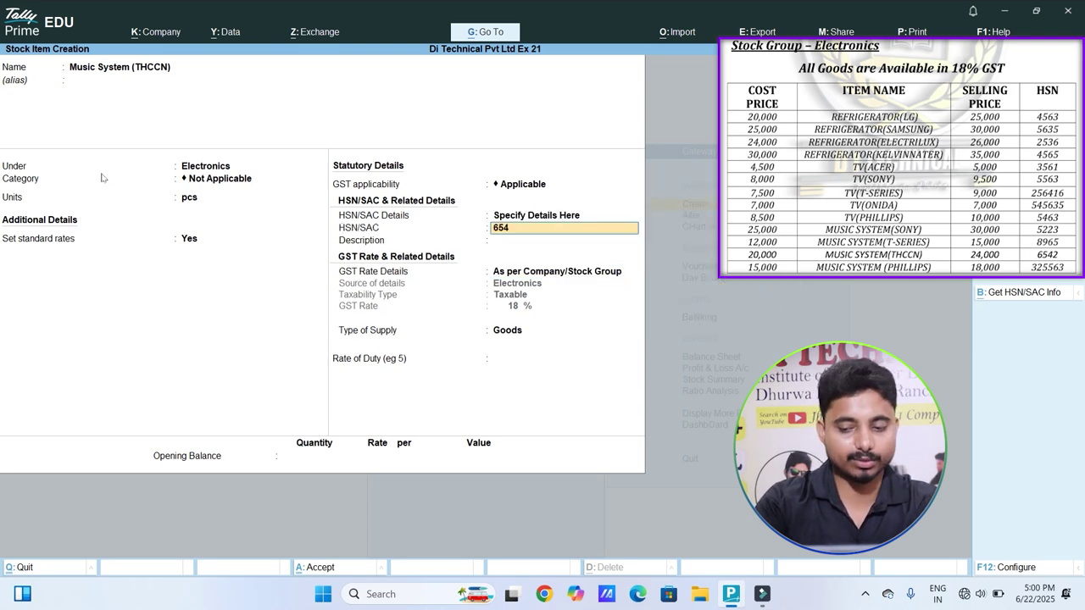
key(Return)
key(Return)
key(Return)
key(Return)
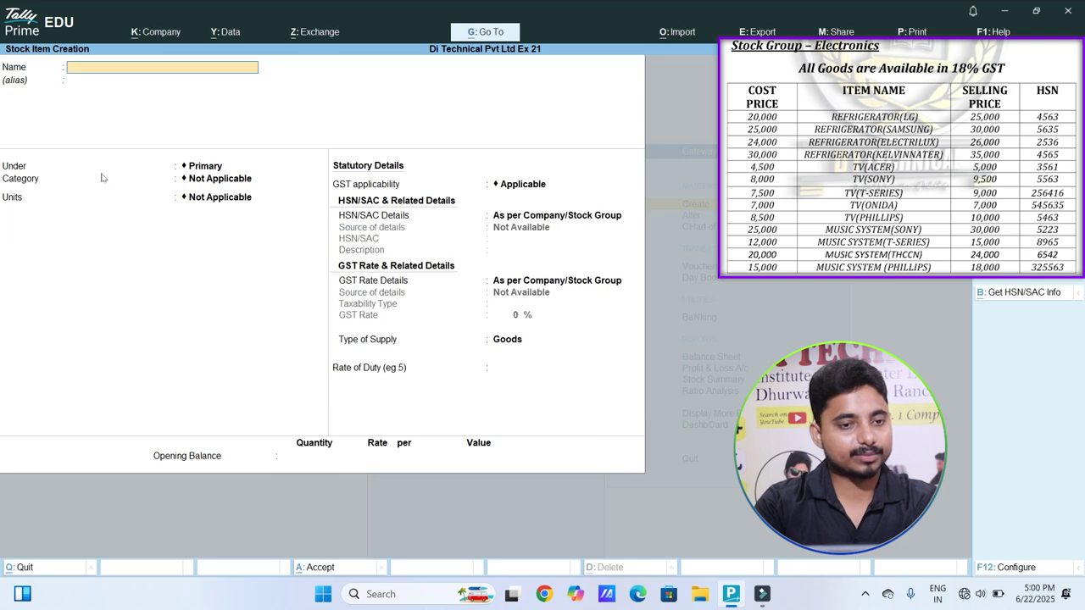
Step: Create stock item 'Music System ( Philips)' under Electronics in pcs, with standard rates set to Yes
text(Mus)
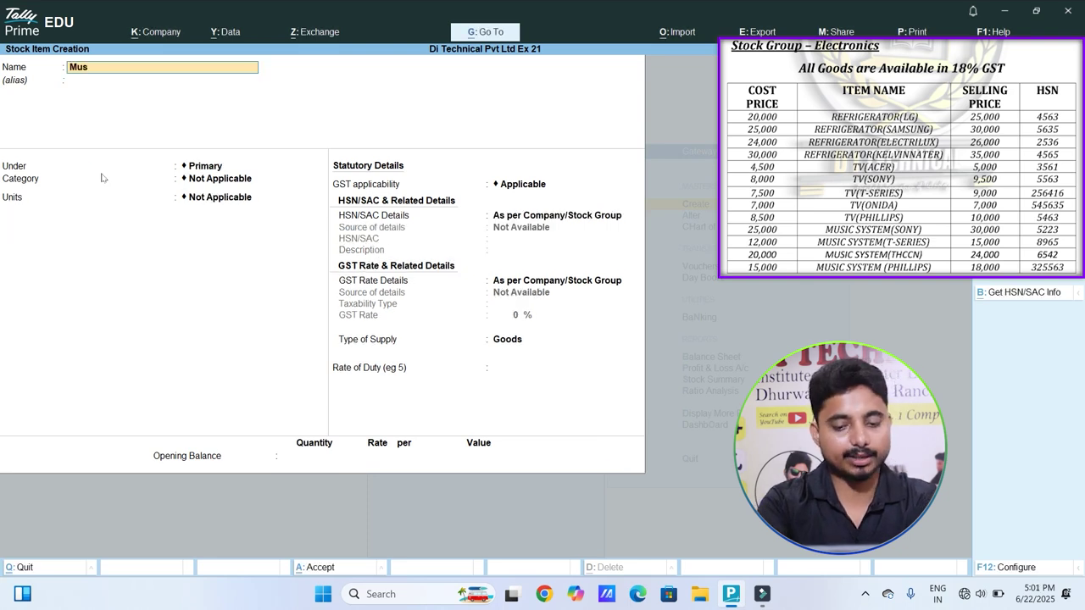
text(ic System)
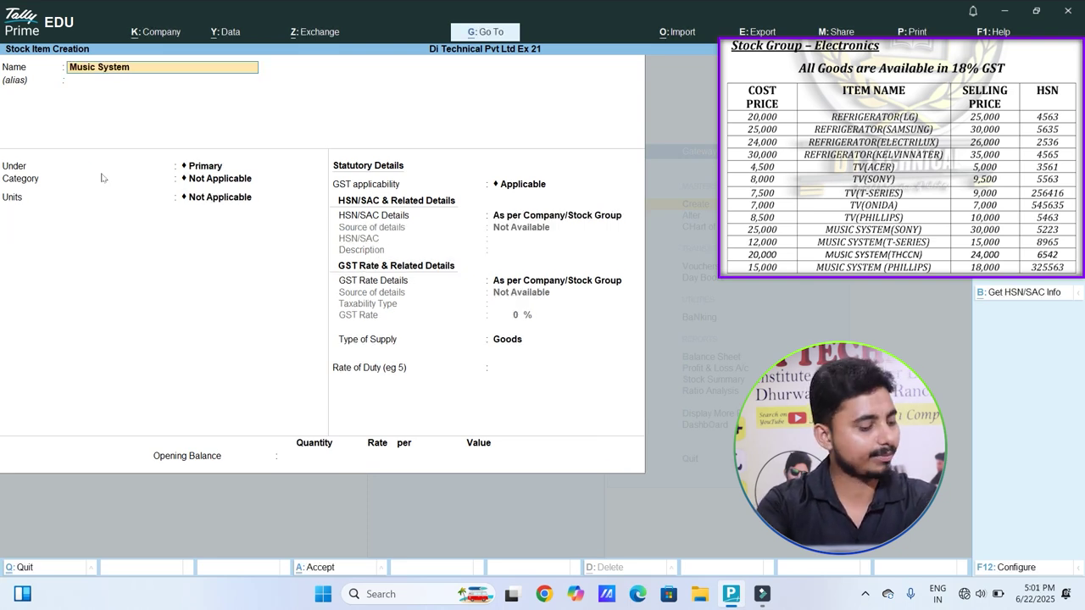
text( ( Philips))
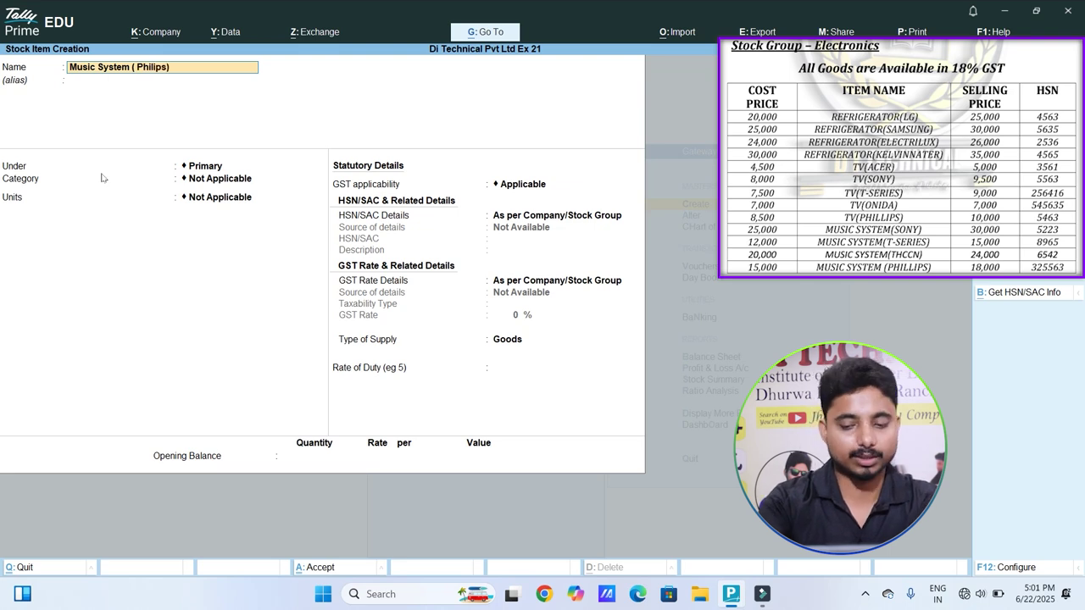
key(Return)
key(Return)
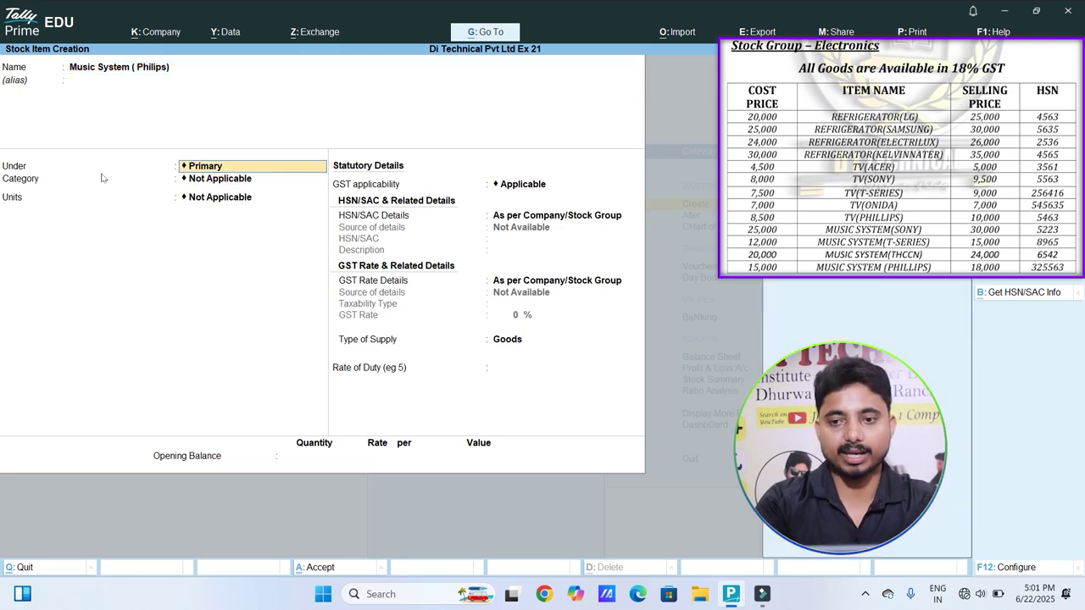
key(Down)
key(Return)
key(Return)
key(Return)
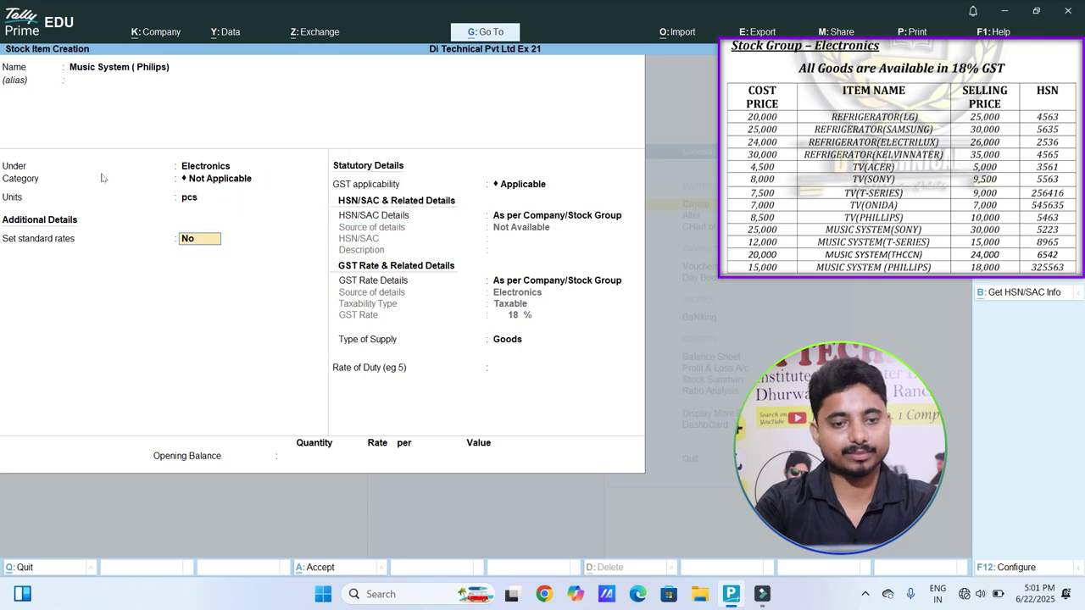
key(y)
Step: Enter standard cost 20,000, selling price 24,000, and HSN code 6542
key(Return)
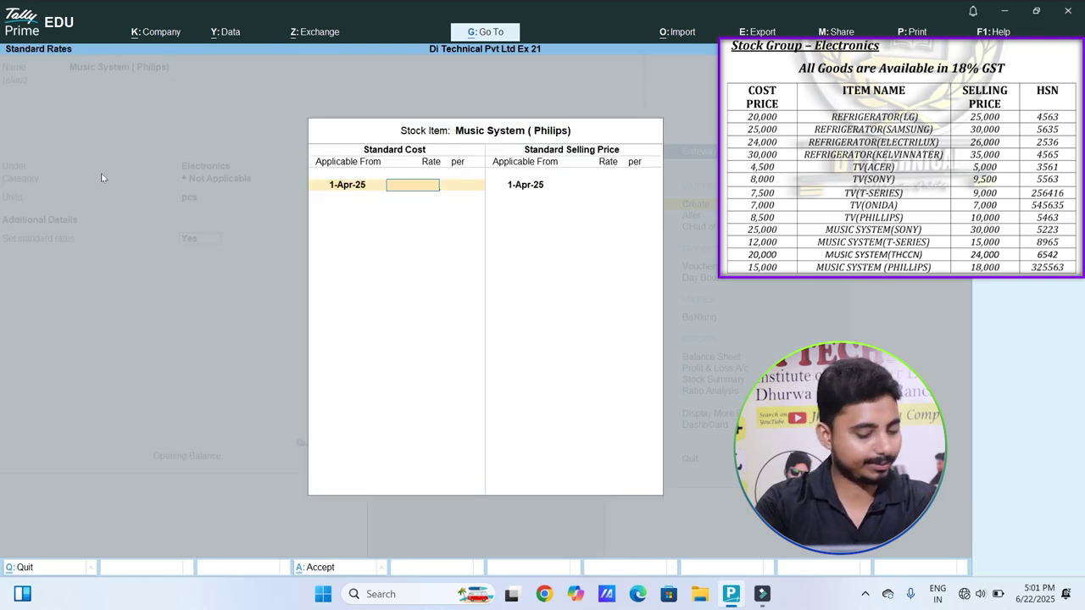
text(20000)
key(Return)
key(Return)
key(Return)
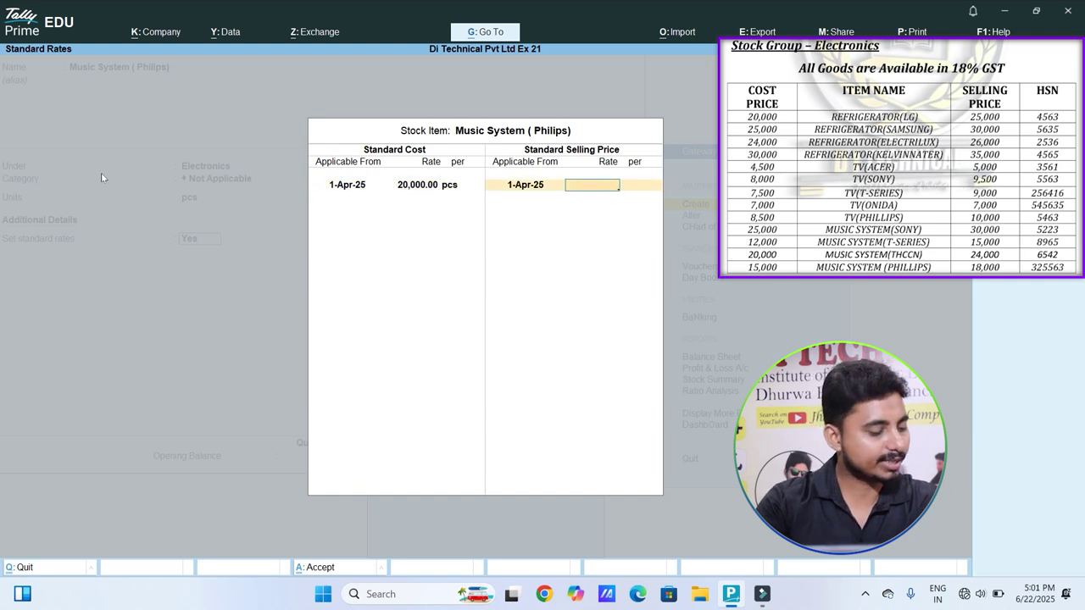
text(24000)
key(Return)
key(Return)
key(Return)
key(Down)
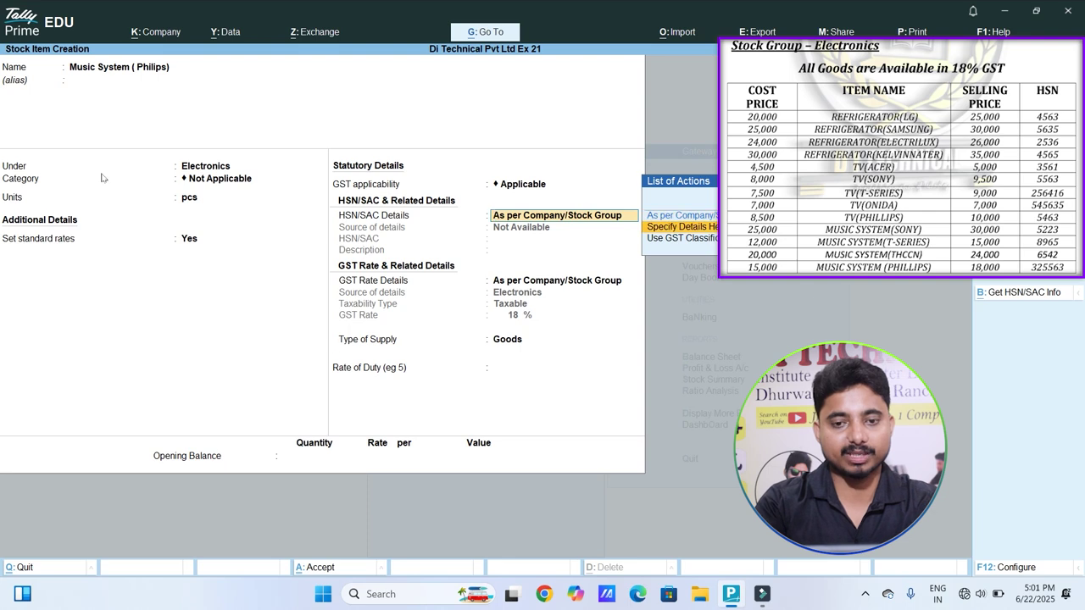
key(Return)
text(6)
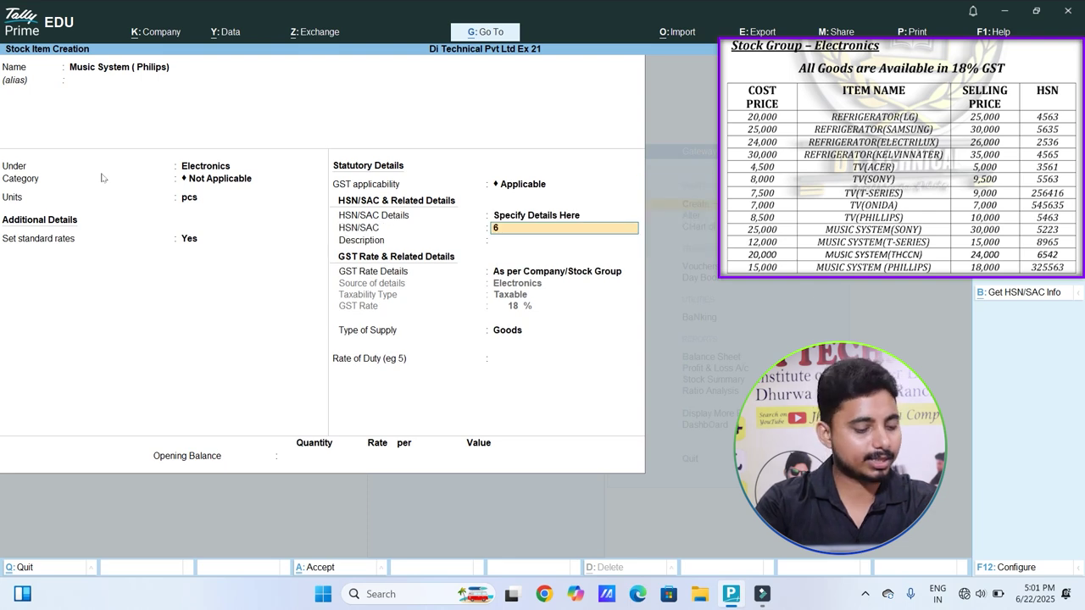
text(542)
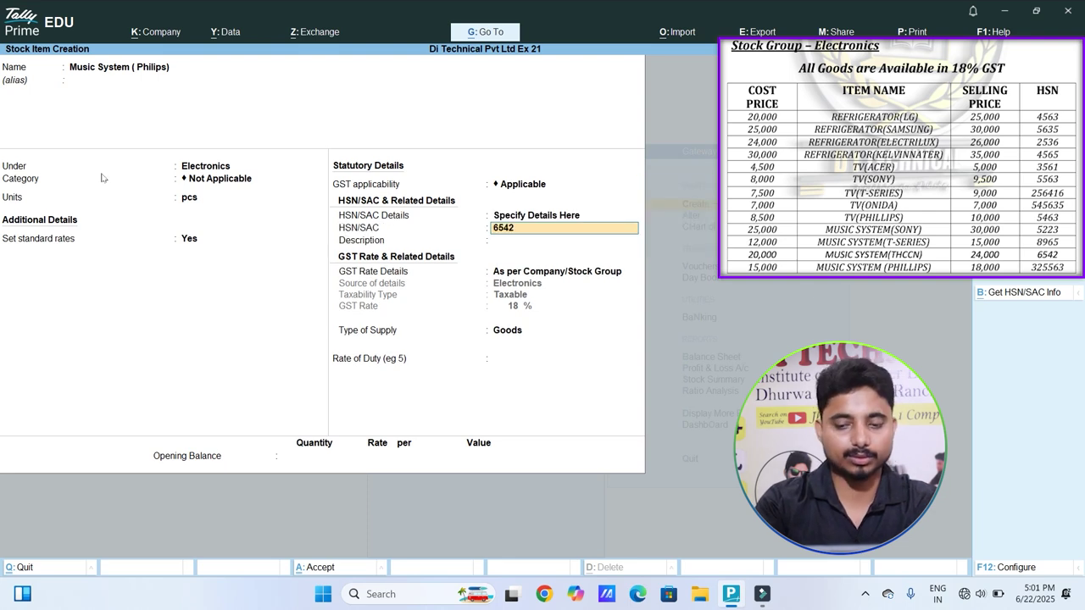
key(Return)
key(Return)
key(Return)
key(Return)
key(Return)
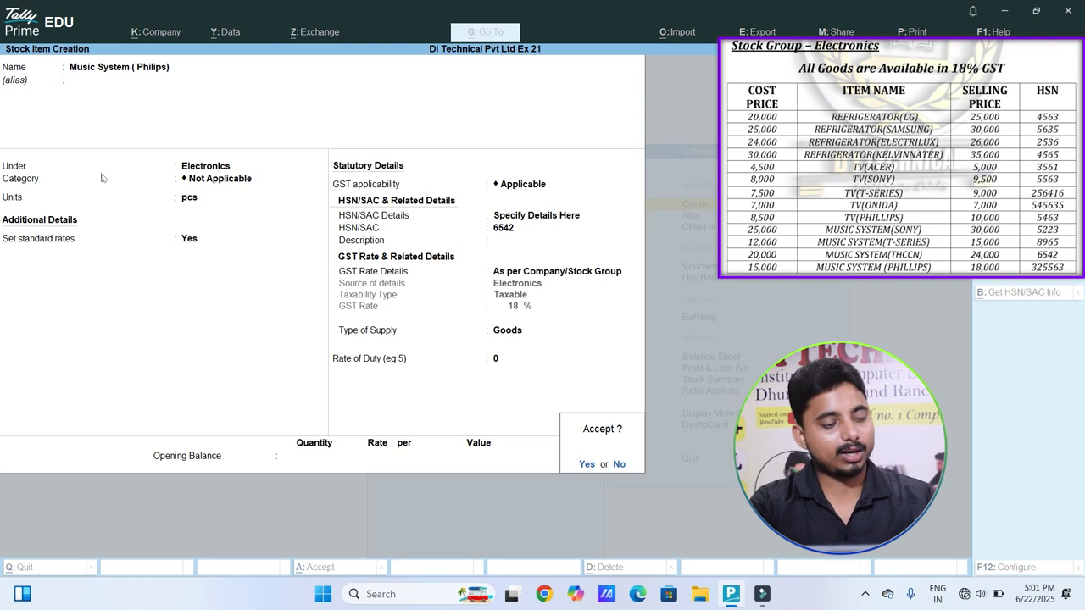
key(Return)
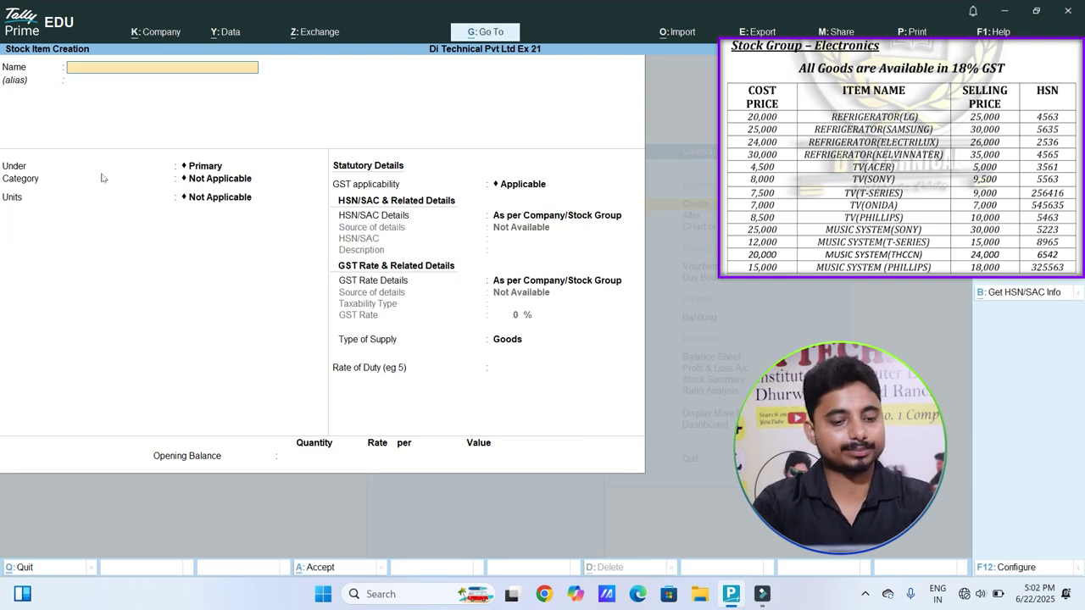
Step: Create stock item 'Washing Machine (Sumsung)' under Electronics in pcs, with standard rates set to Yes
text(Was)
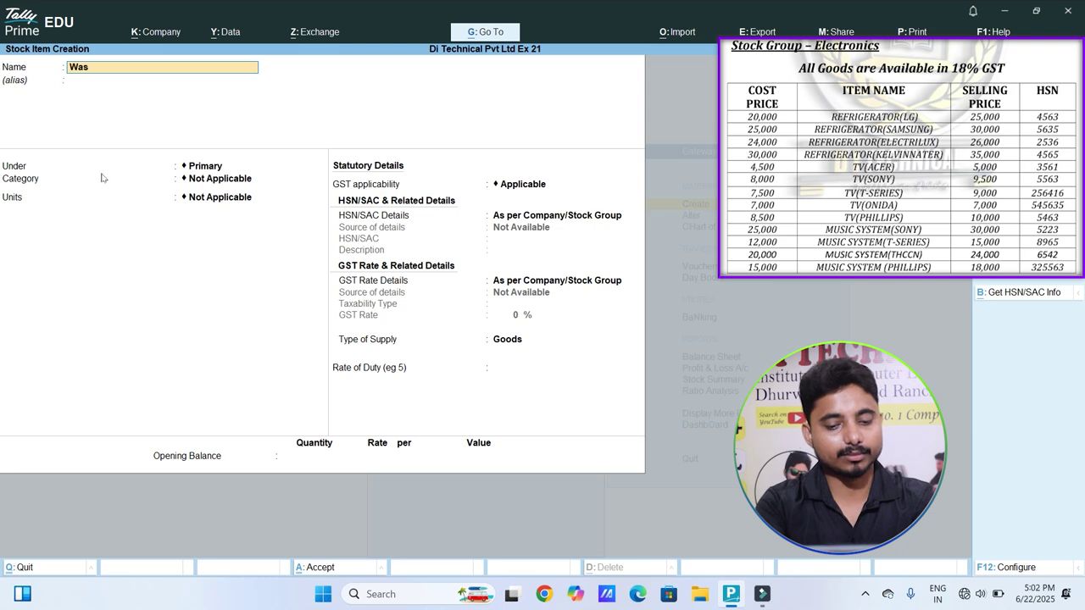
text(hing Machine)
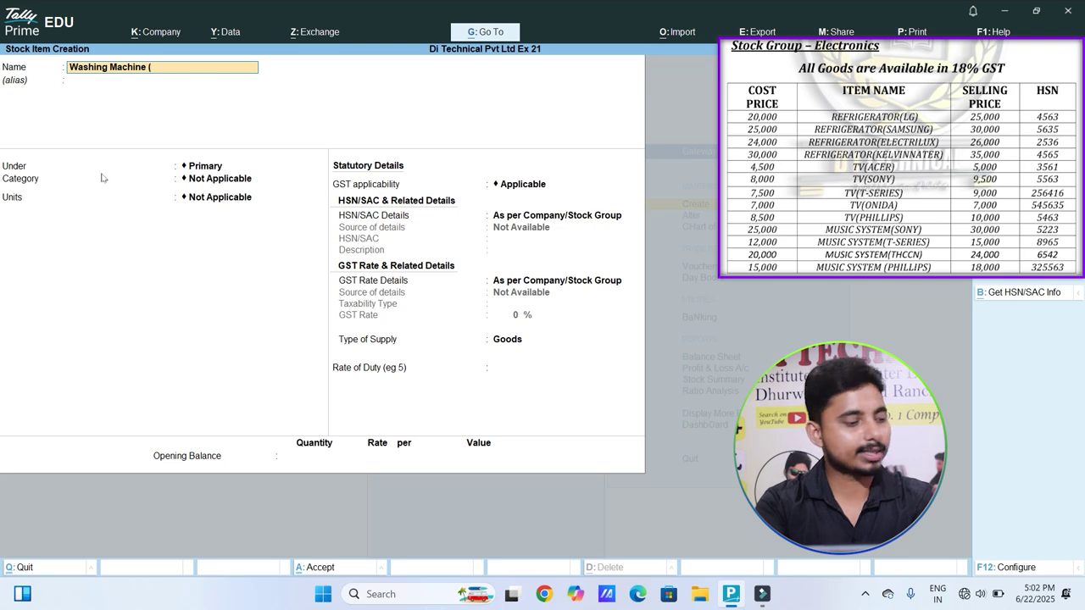
text( (Sum)
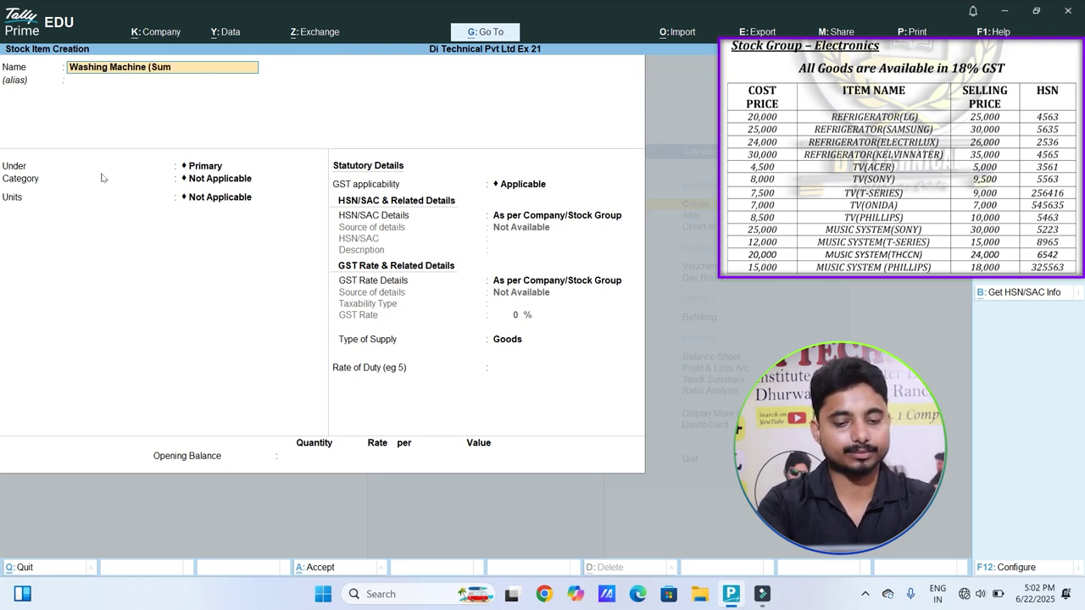
text(sung))
key(Return)
text(e)
key(Return)
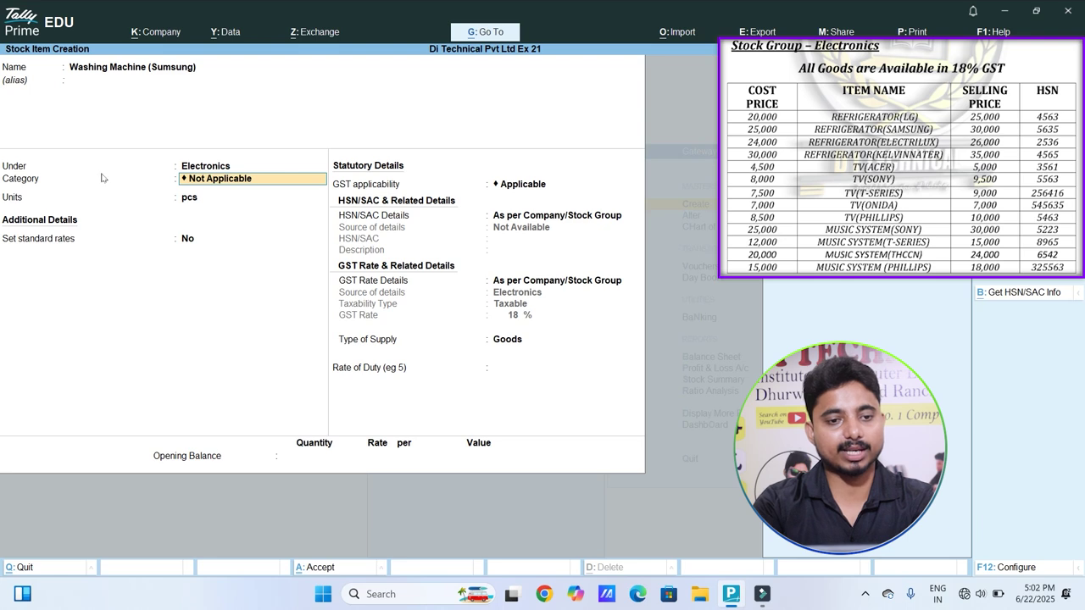
key(Return)
key(Return)
text(y)
key(Return)
key(Return)
Step: Enter standard cost 10,000, selling price 12,000, and HSN code 5642
text(10000)
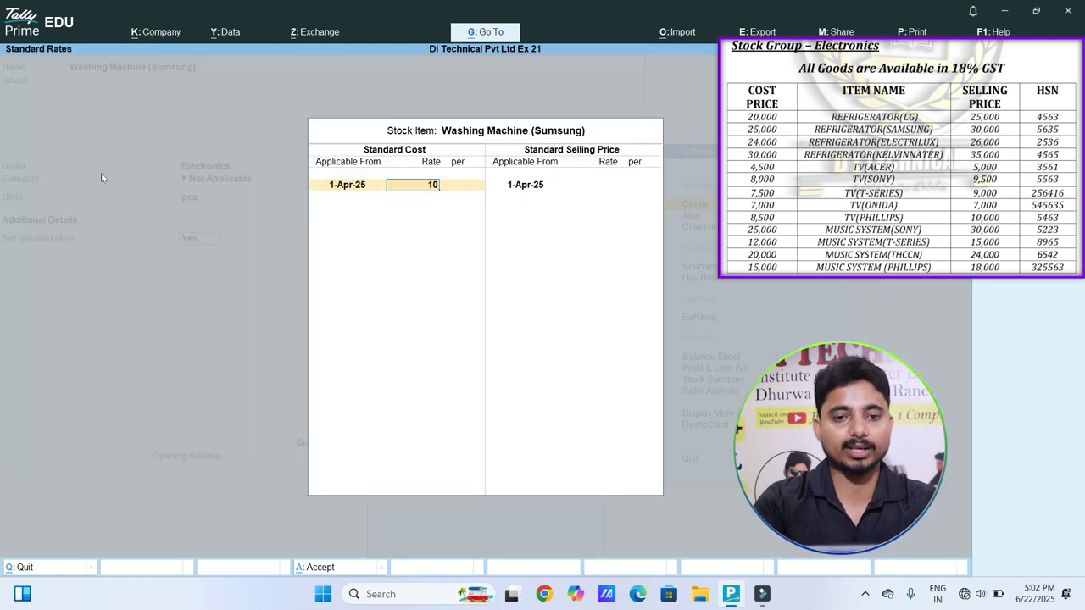
key(Return)
key(Return)
key(Return)
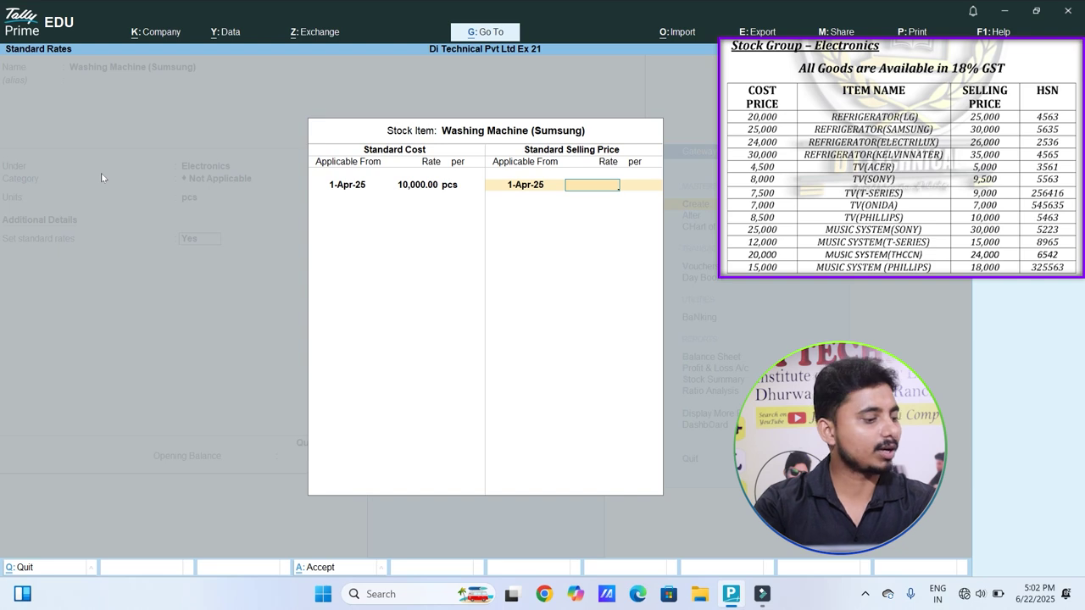
text(12000)
key(Return)
key(Return)
key(Return)
key(Return)
key(Down)
key(Return)
text(564)
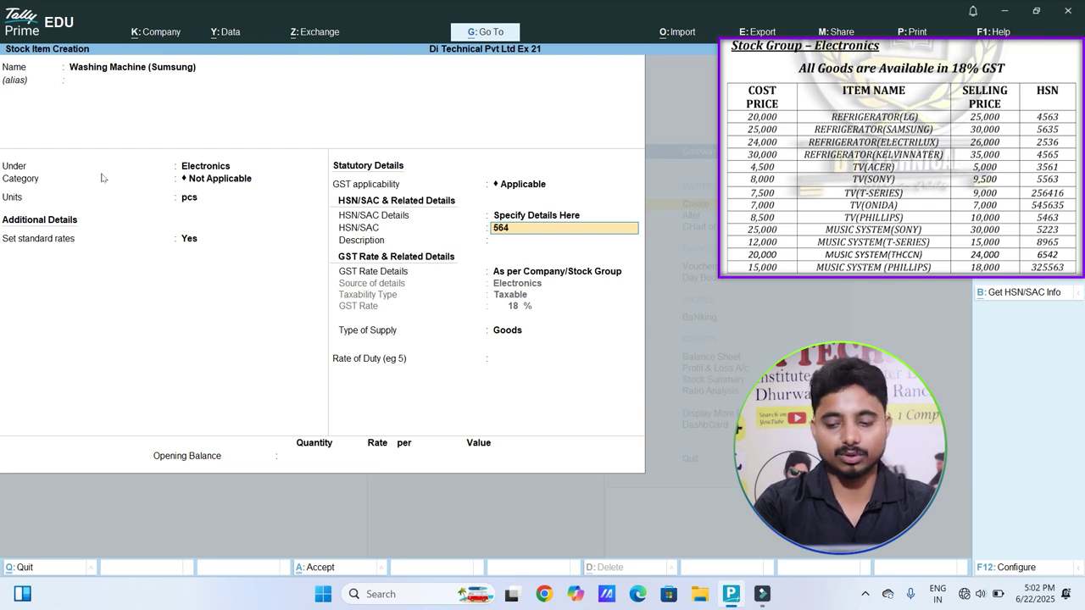
text(2)
key(Return)
key(Return)
key(Return)
key(Return)
key(Return)
key(Return)
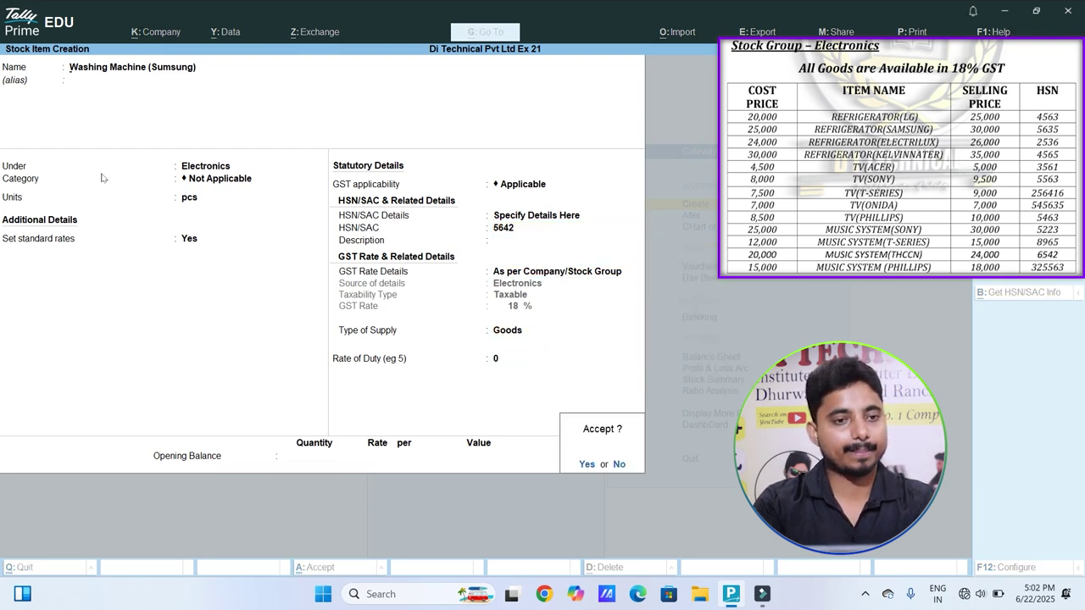
key(Return)
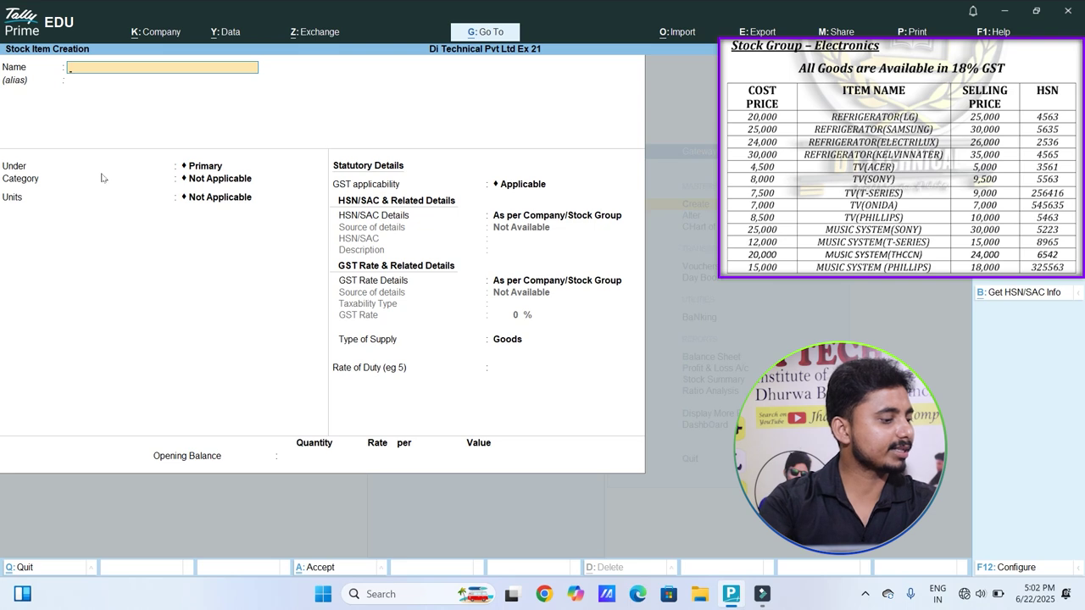
Step: Create stock item 'Washing MAchine (Lg)' under Electronics, with standard rates set to Yes
text(W)
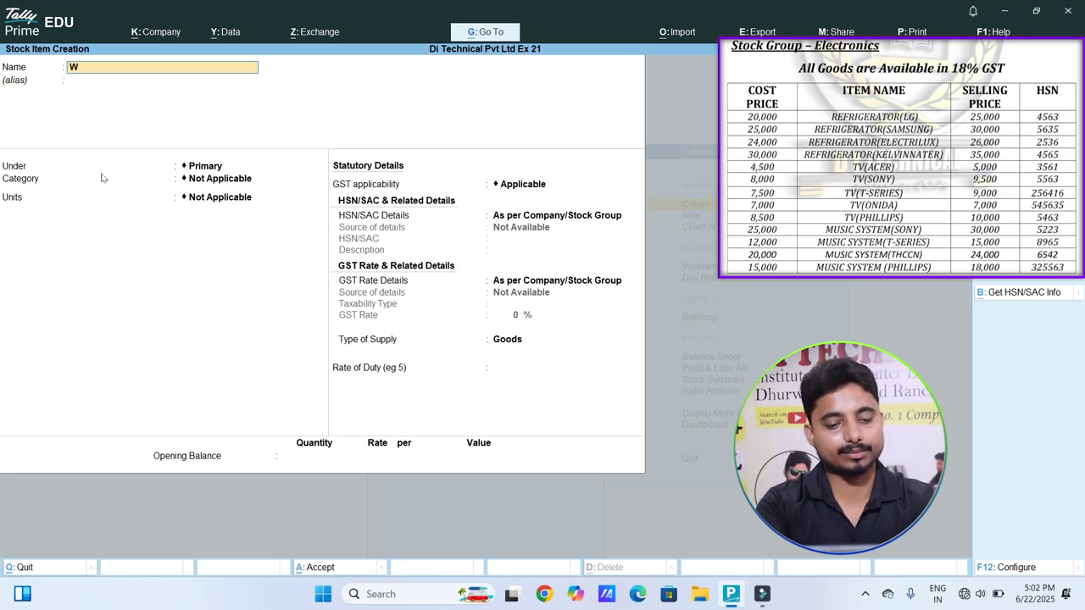
text(ashing MA)
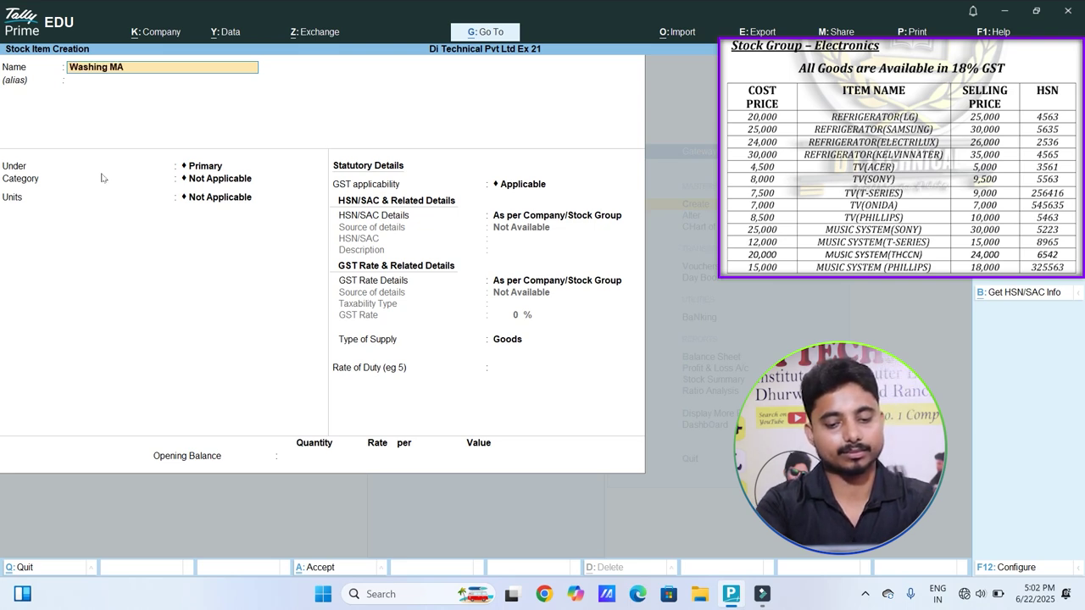
text(chine (Lg)
key(Return)
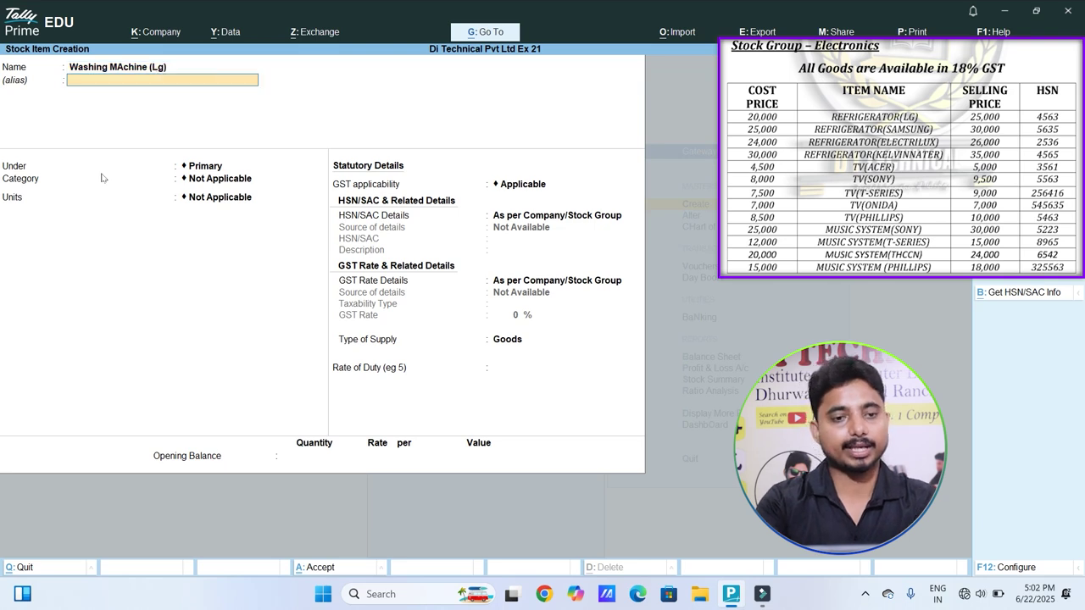
key(Return)
key(Return)
key(Return)
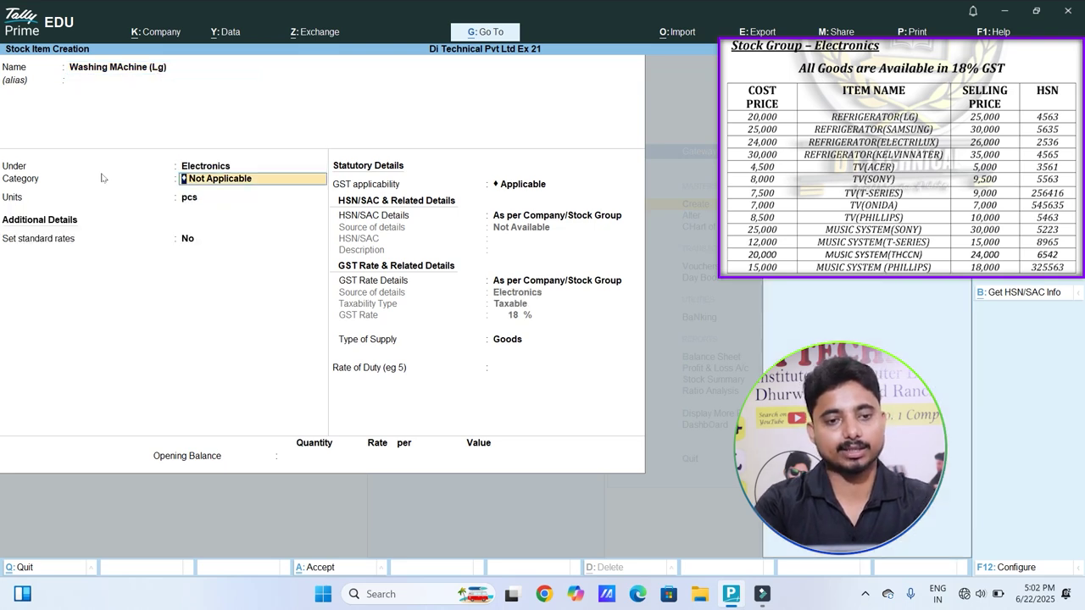
text(y)
key(Return)
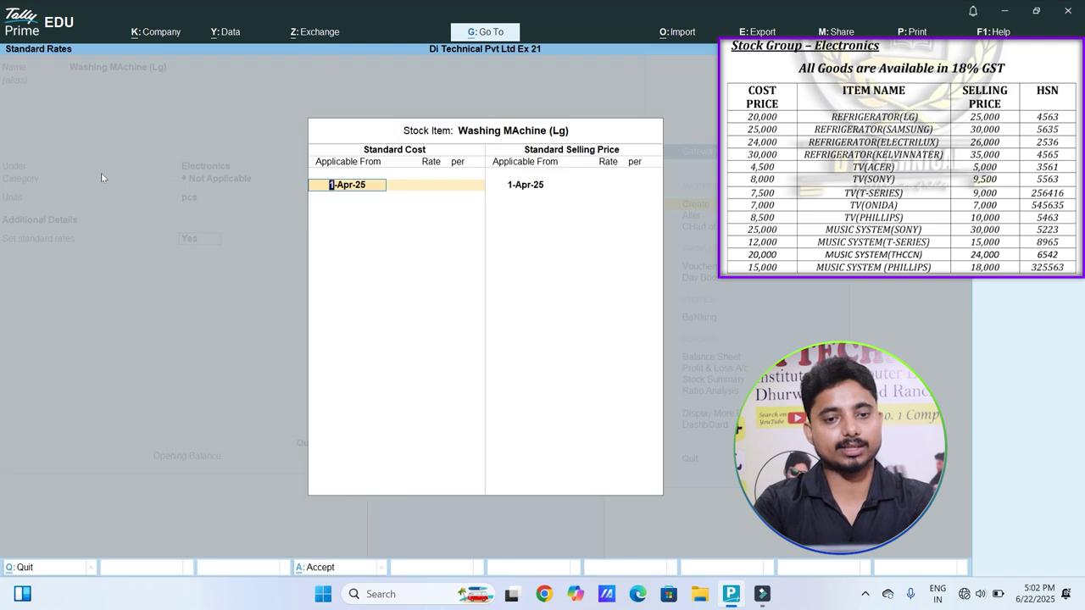
Step: Enter standard cost 20,000, selling price 25,000, and HSN code 5563
text(20000)
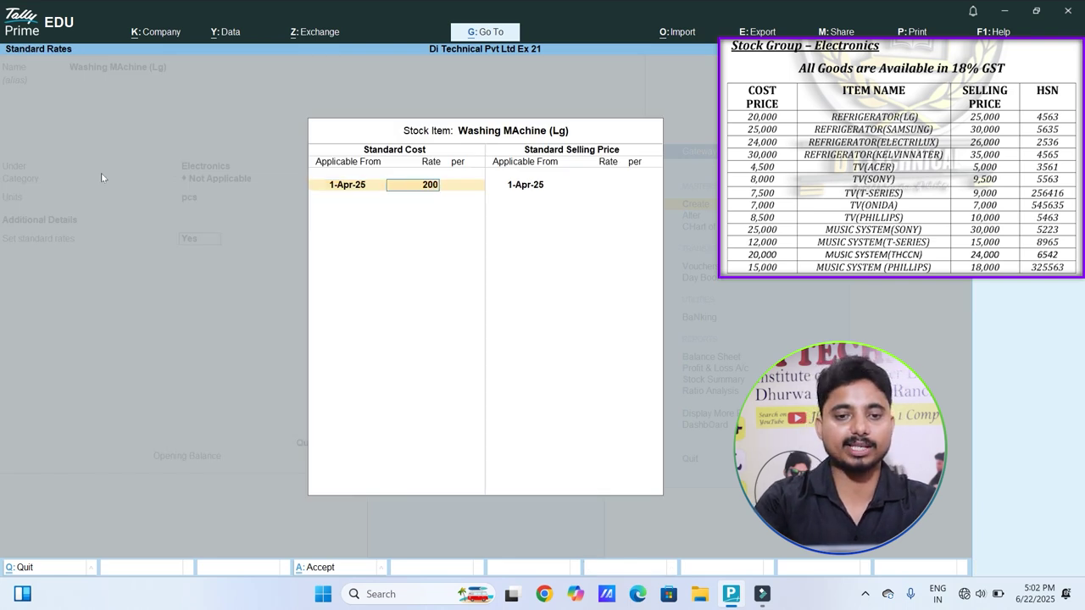
key(Return)
key(Return)
key(Return)
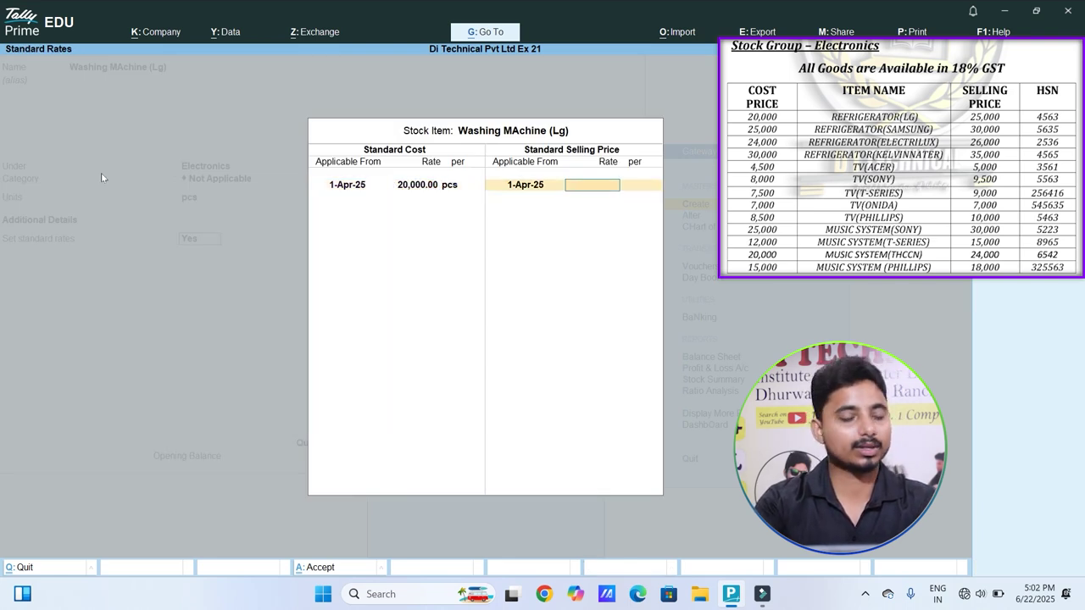
text(25000)
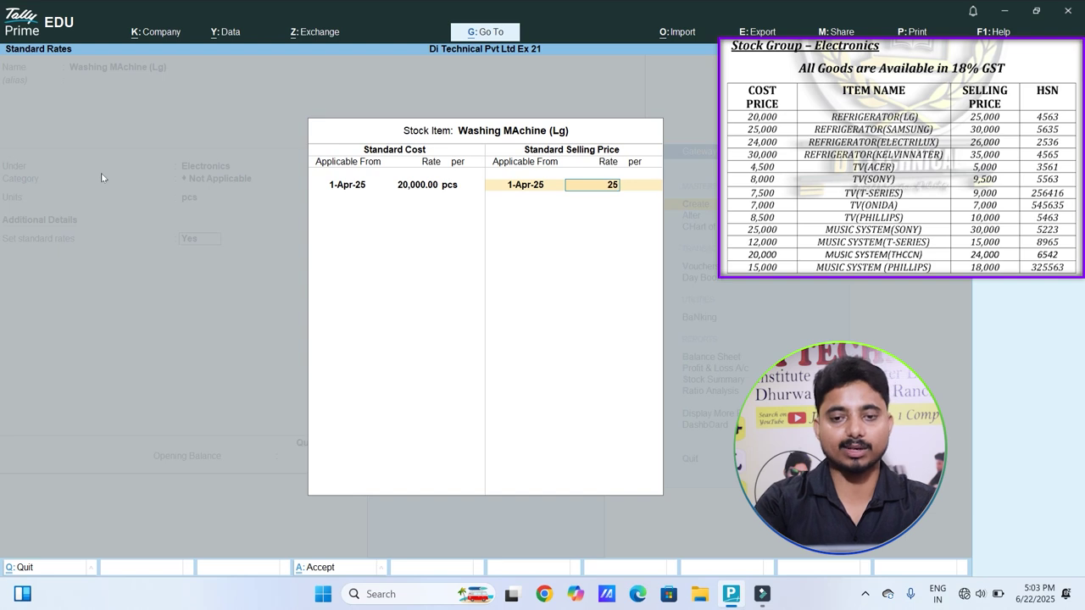
key(Return)
key(Return)
key(Return)
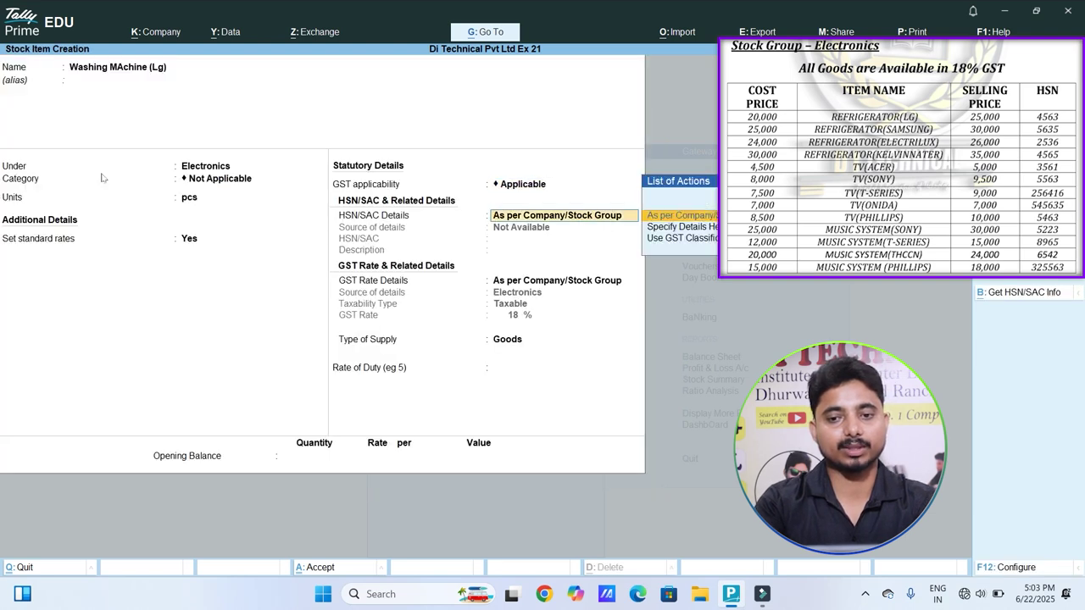
key(Down)
key(Return)
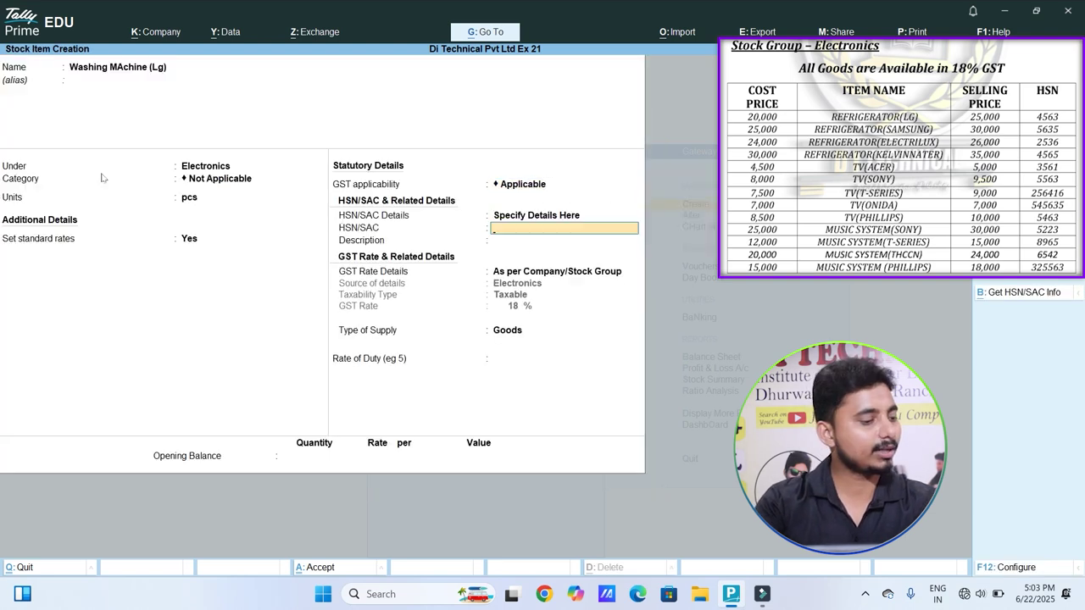
text(5563)
key(Return)
key(Return)
key(Return)
key(Return)
key(Return)
key(Return)
key(Return)
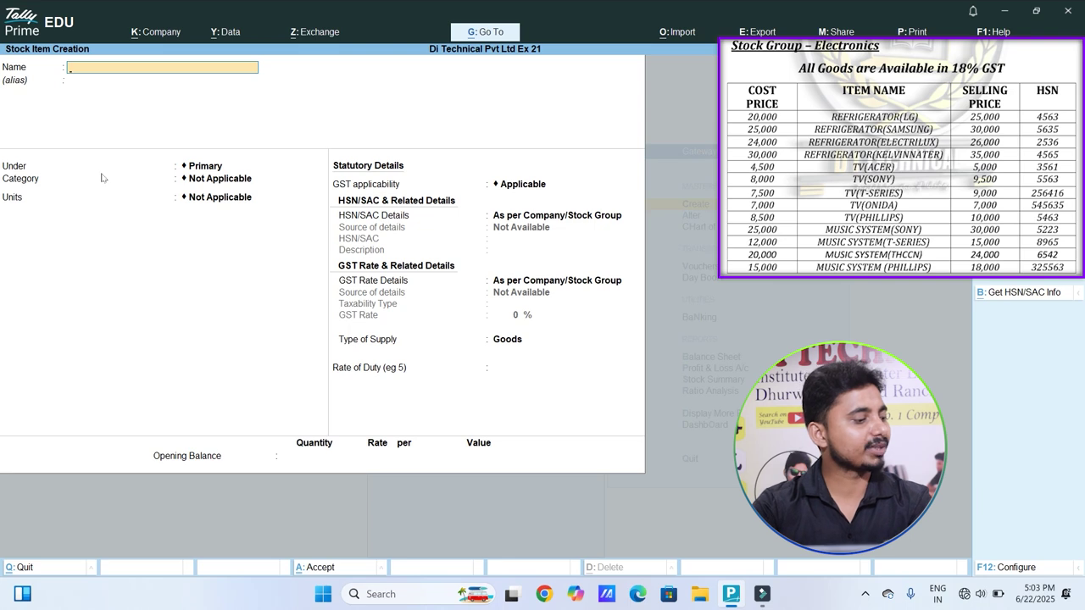
Step: Close the blank stock item form and start Payment voucher No. 1 from Vouchers
key(Escape)
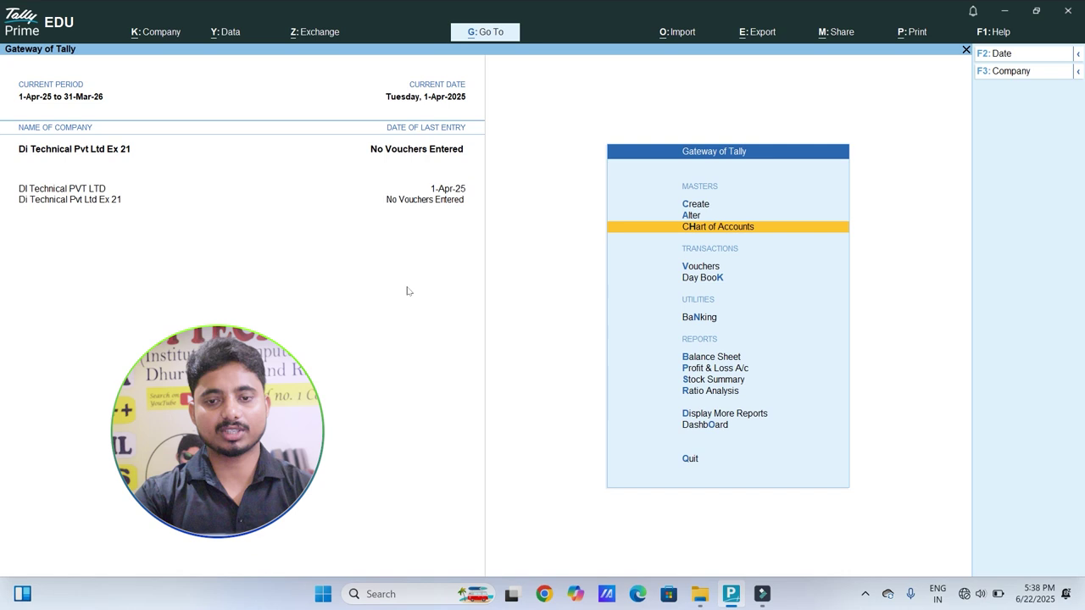
key(Down)
key(Down)
key(Up)
key(Return)
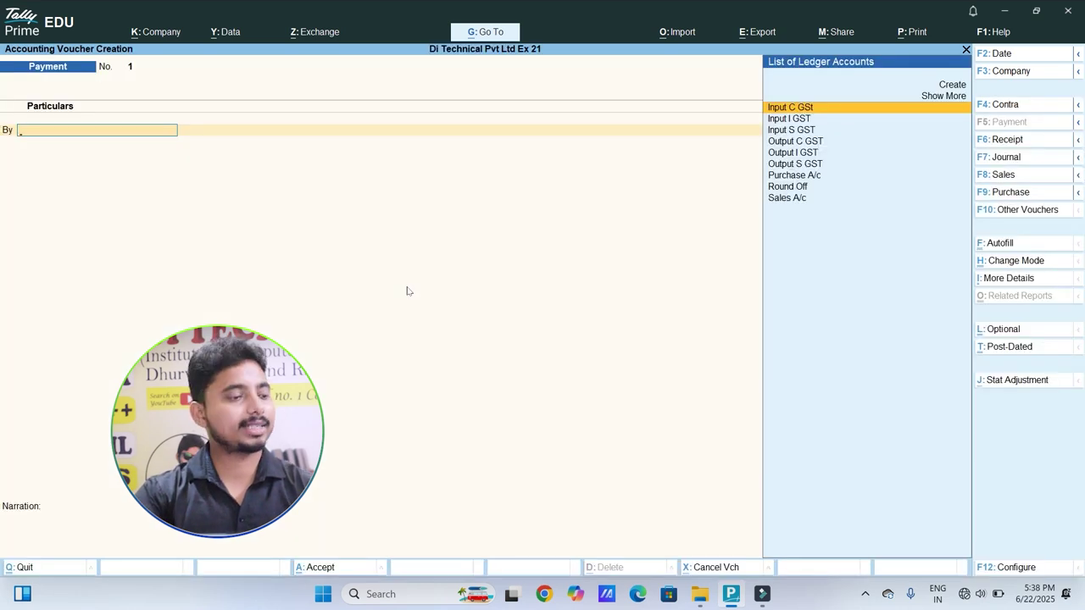
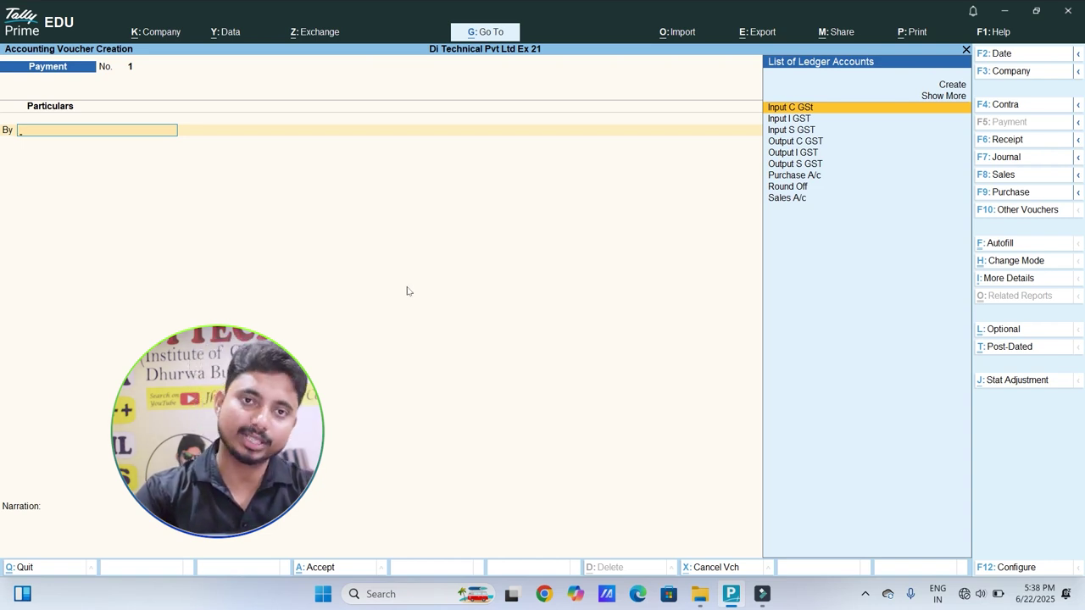
Step: Start a Receipt voucher and create the 'Capital A/c' ledger under Capital Account as its first account
click(1013, 140)
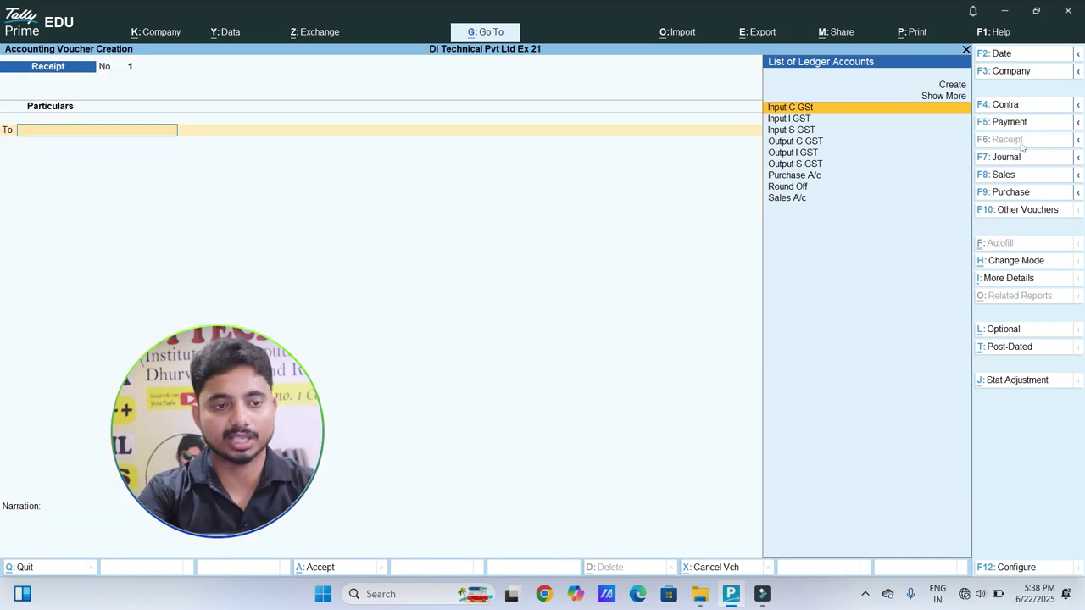
text(Ca)
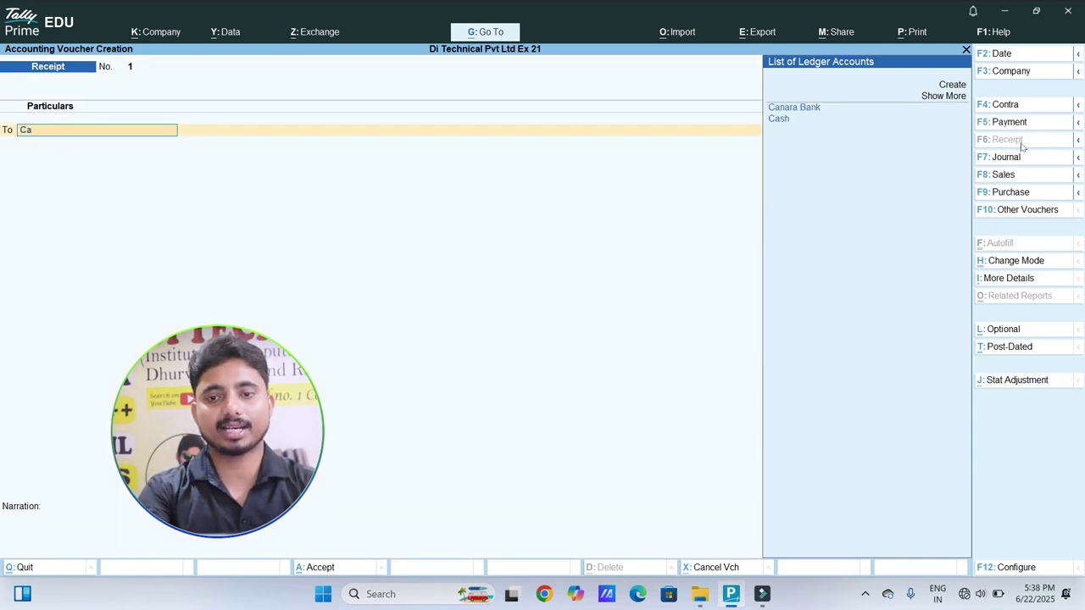
click(953, 84)
text(Capital)
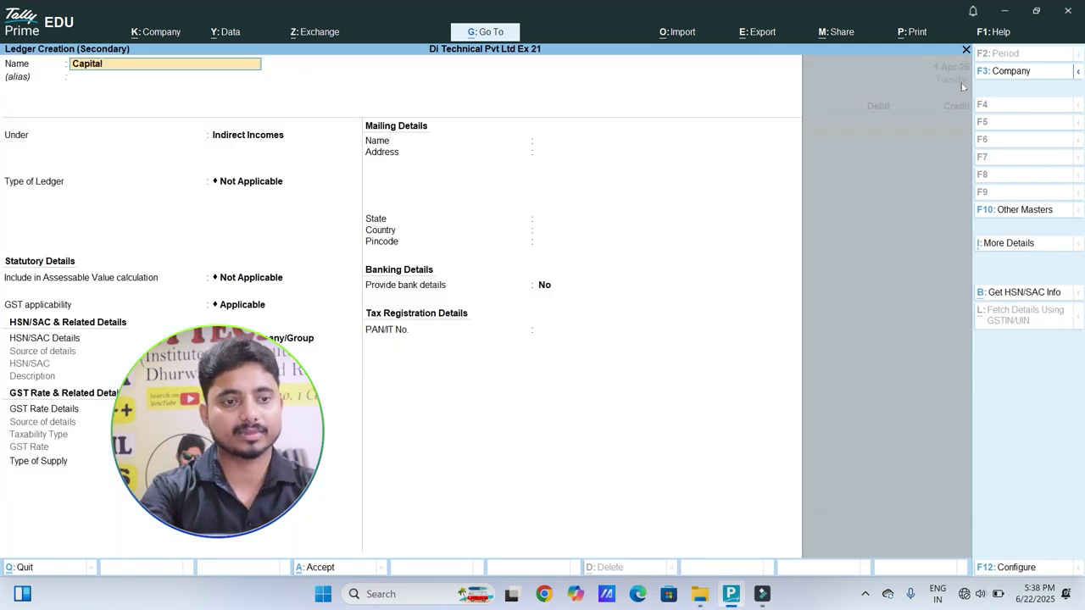
text( A/c)
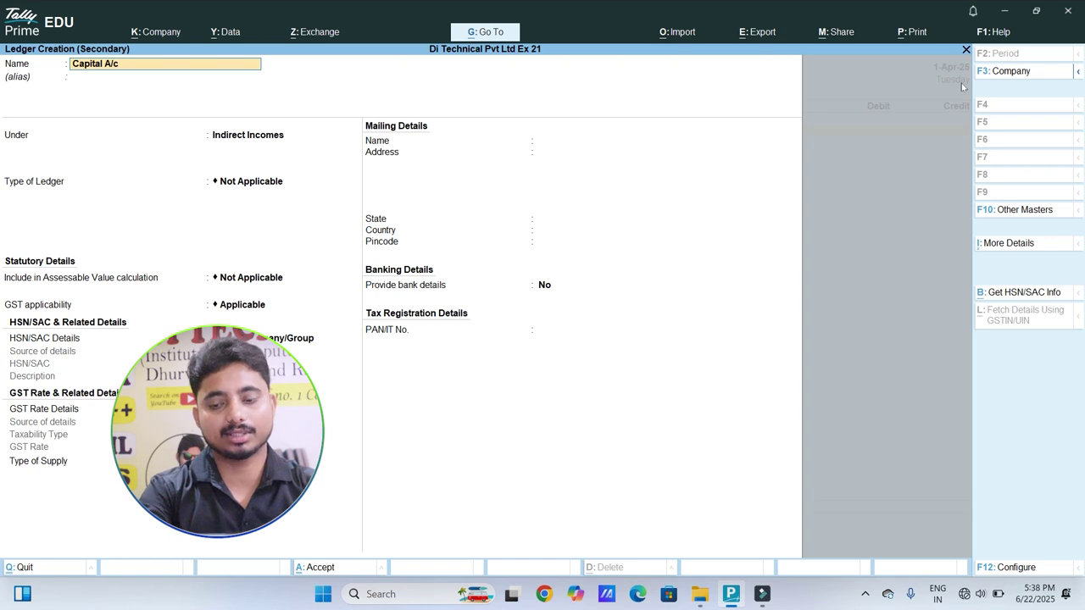
key(Return)
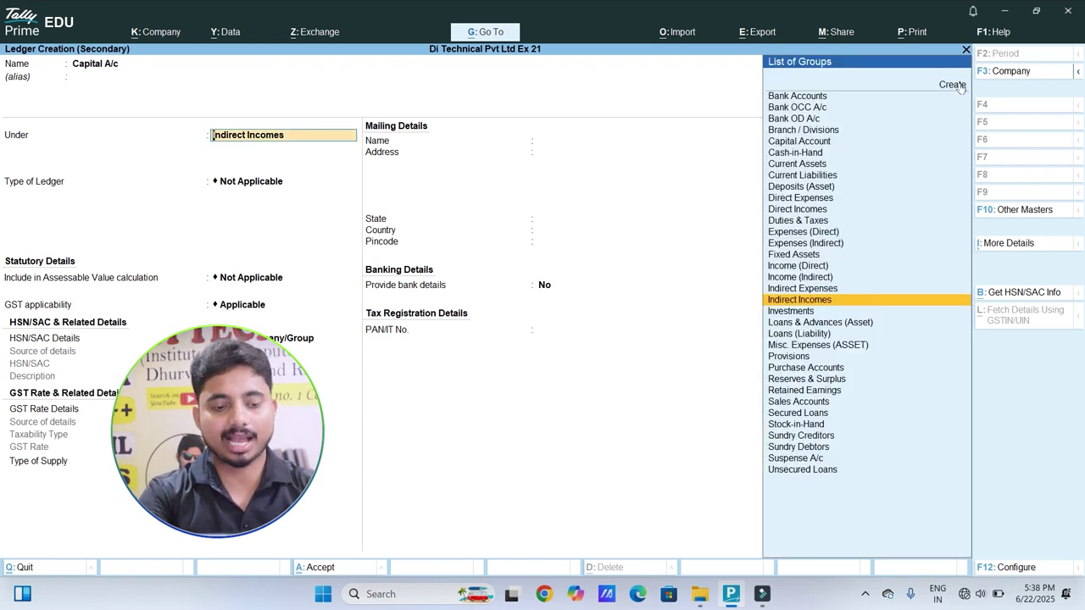
text(Capi)
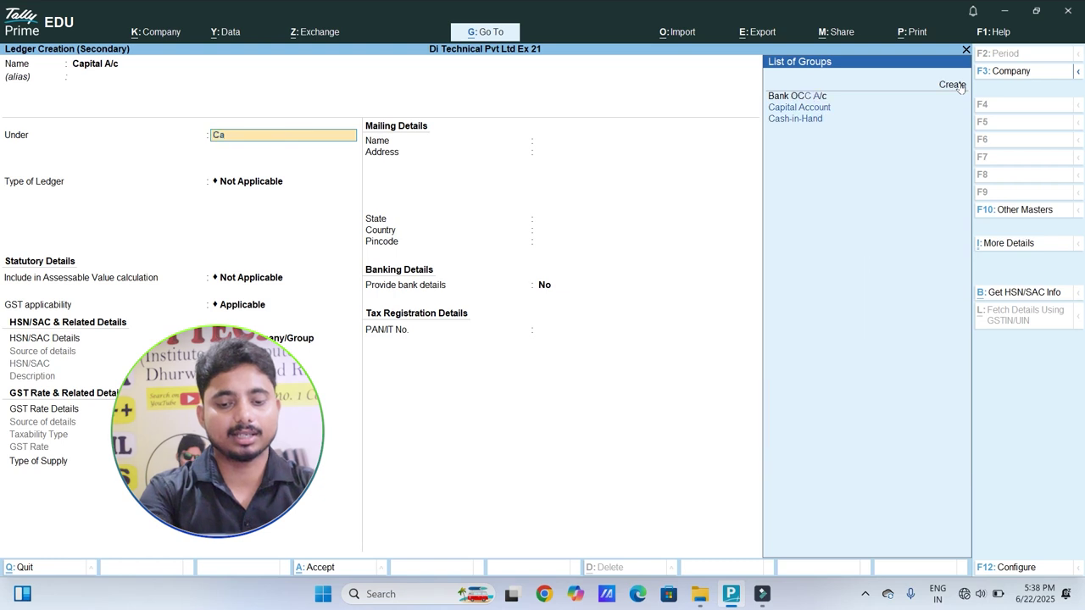
key(Return)
key(Return)
key(Return)
key(Return)
key(Return)
key(Return)
key(Return)
key(Return)
key(Return)
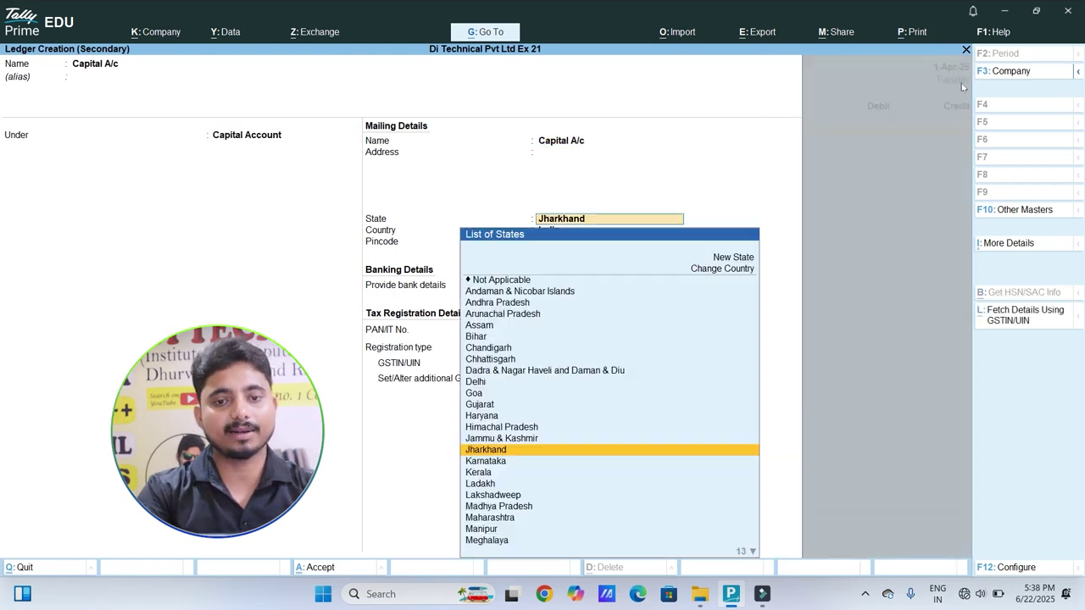
key(Return)
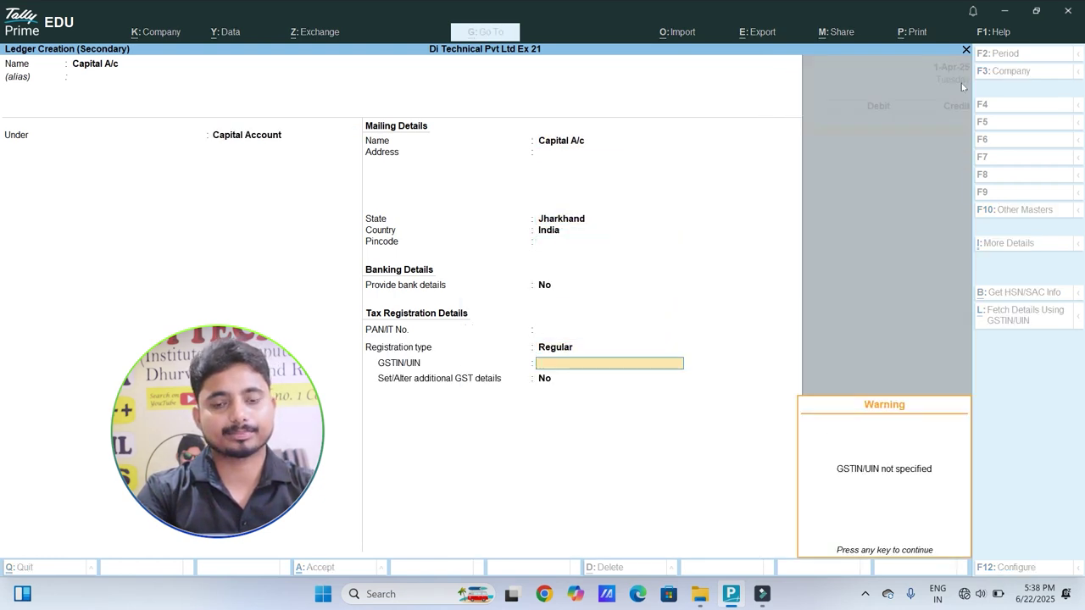
key(Return)
key(Return)
key(Return)
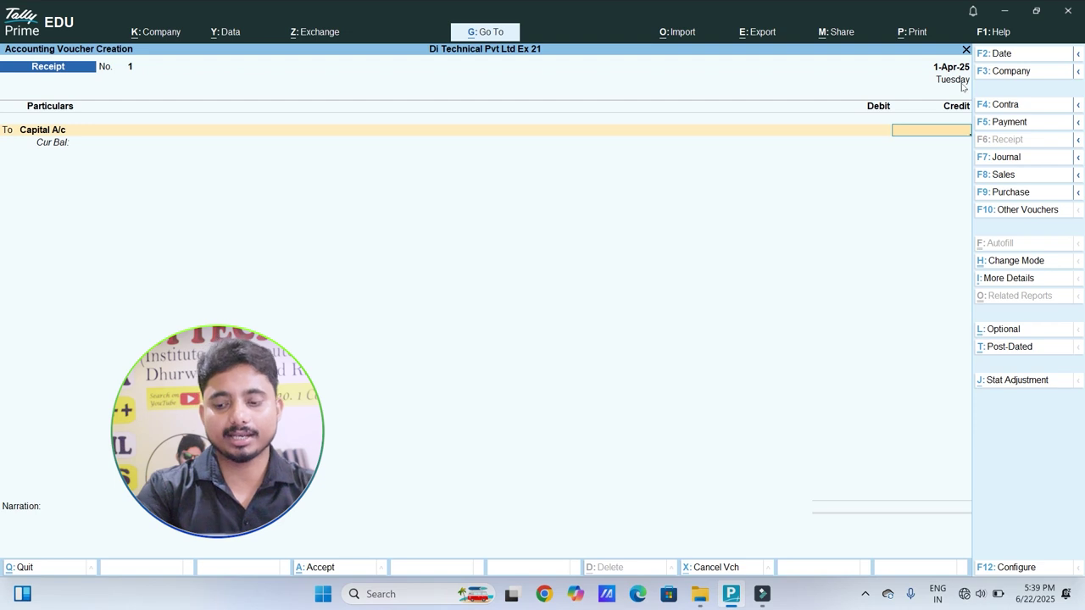
Step: Credit Capital A/c 25,00,000 and debit Cash 25,00,000, then accept receipt voucher No. 1
text(2500000)
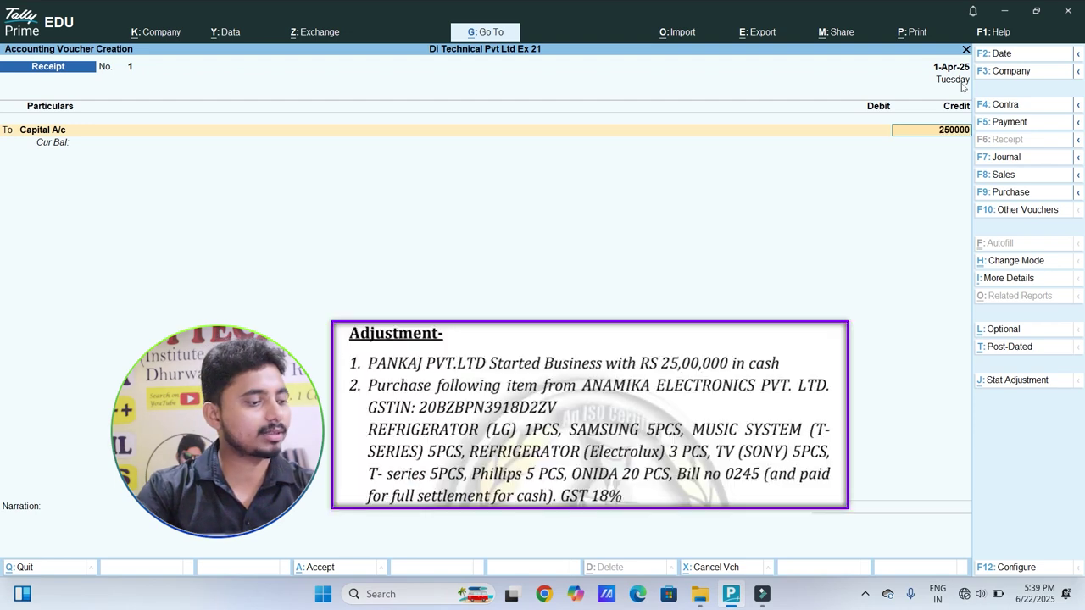
key(Return)
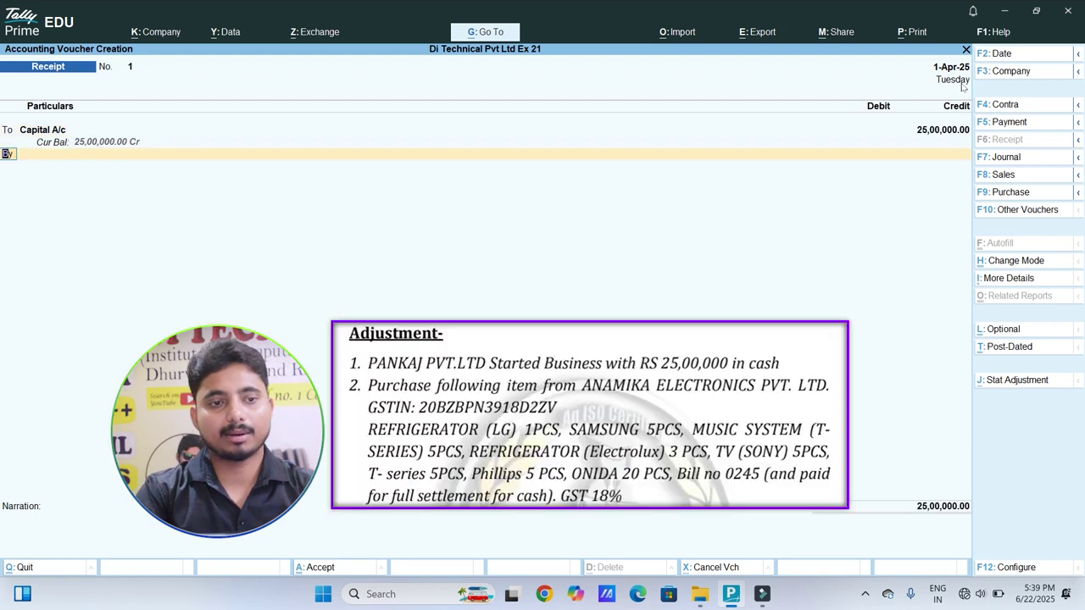
key(Return)
text(cash)
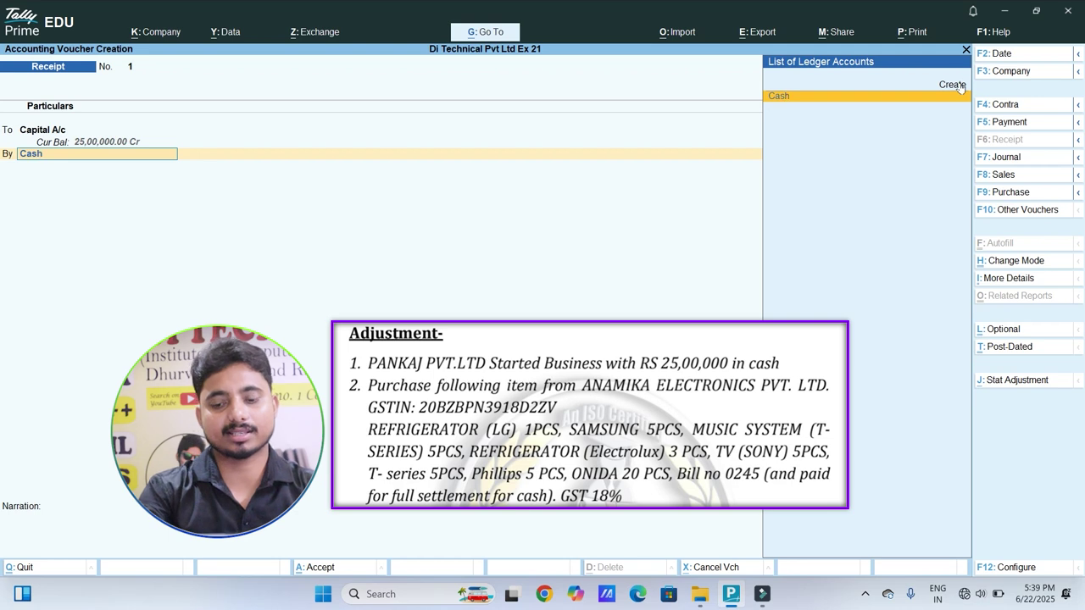
key(Return)
key(Return)
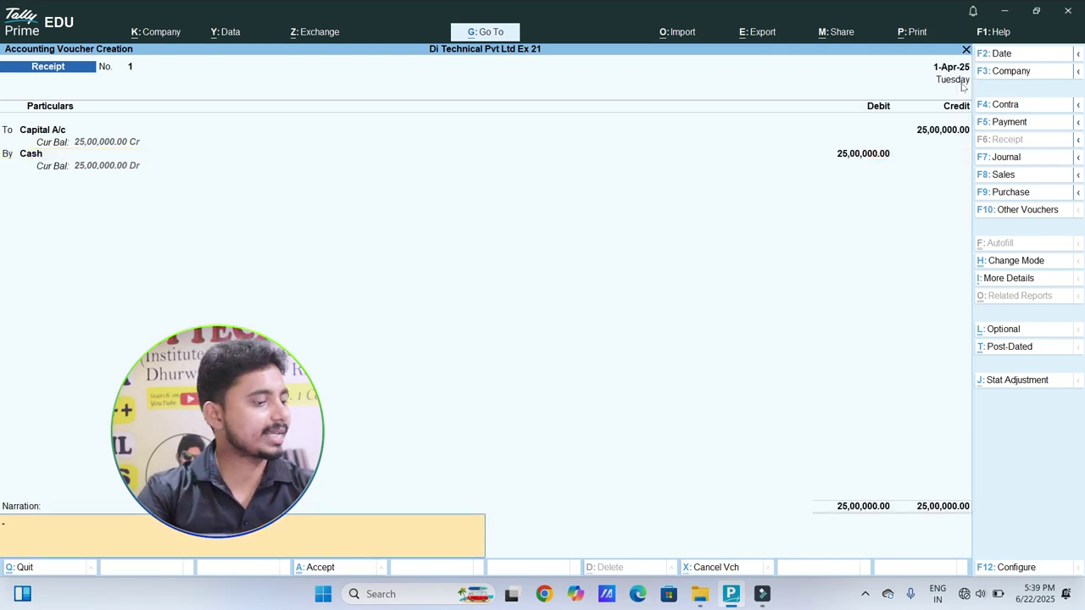
key(Return)
key(Return)
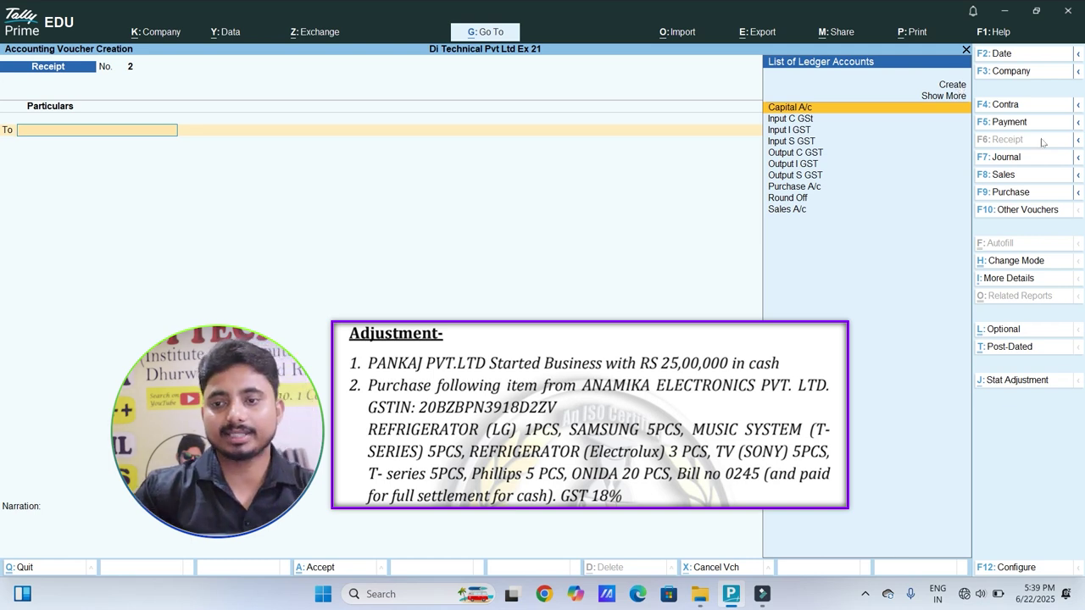
Step: Start a Purchase voucher with supplier invoice number 0245 dated 1-Apr-25
click(1009, 193)
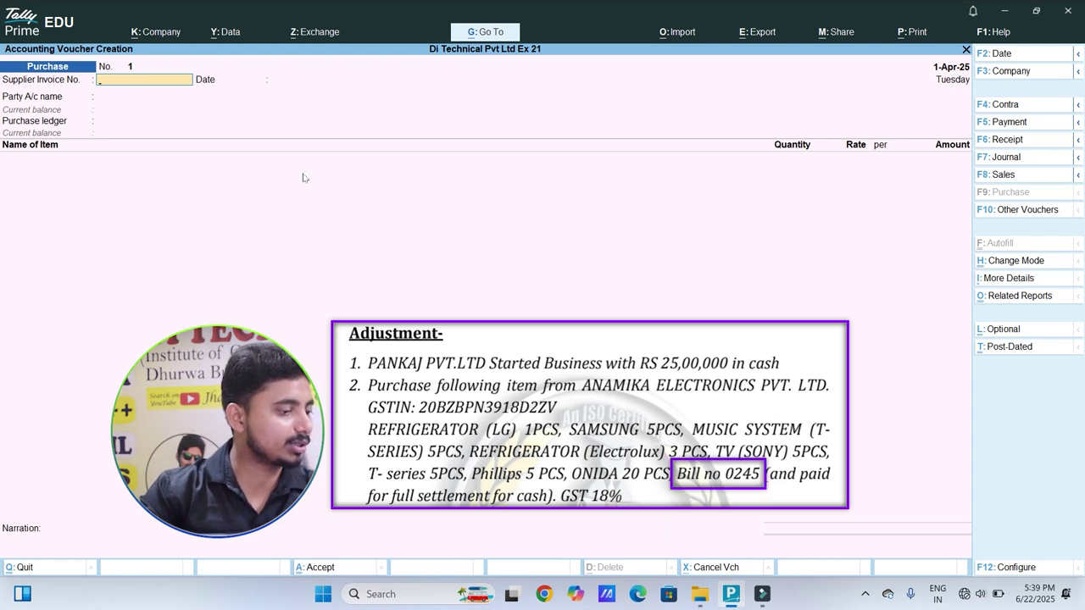
text(0245)
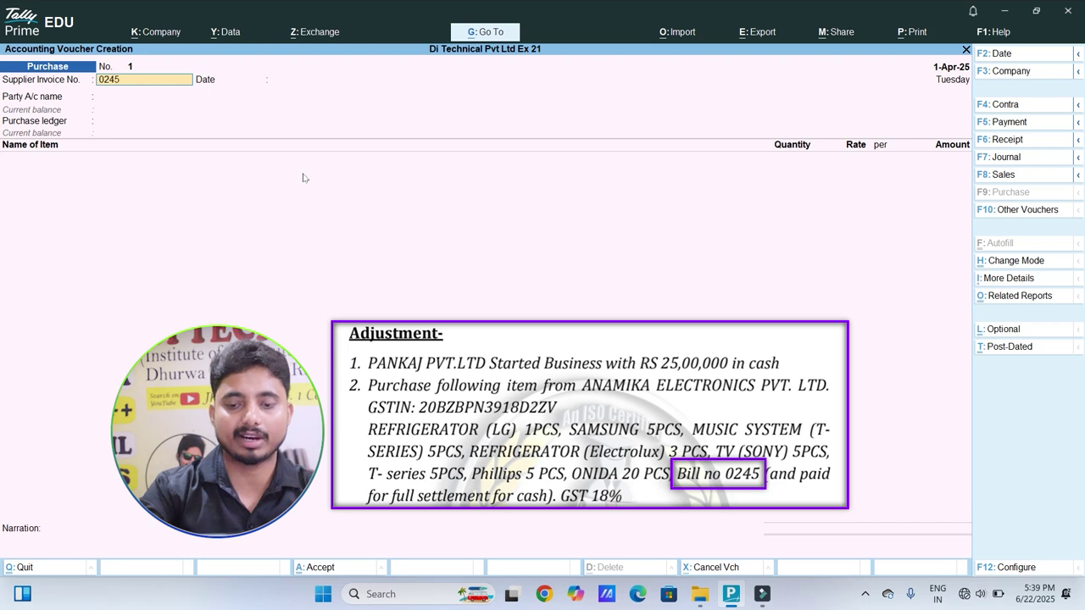
key(Return)
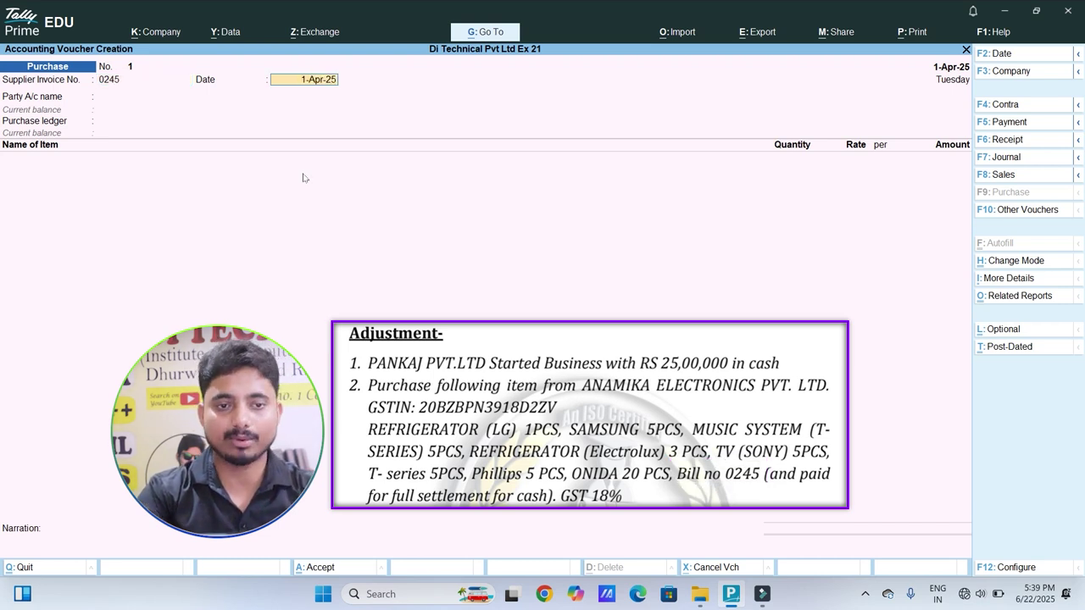
key(Return)
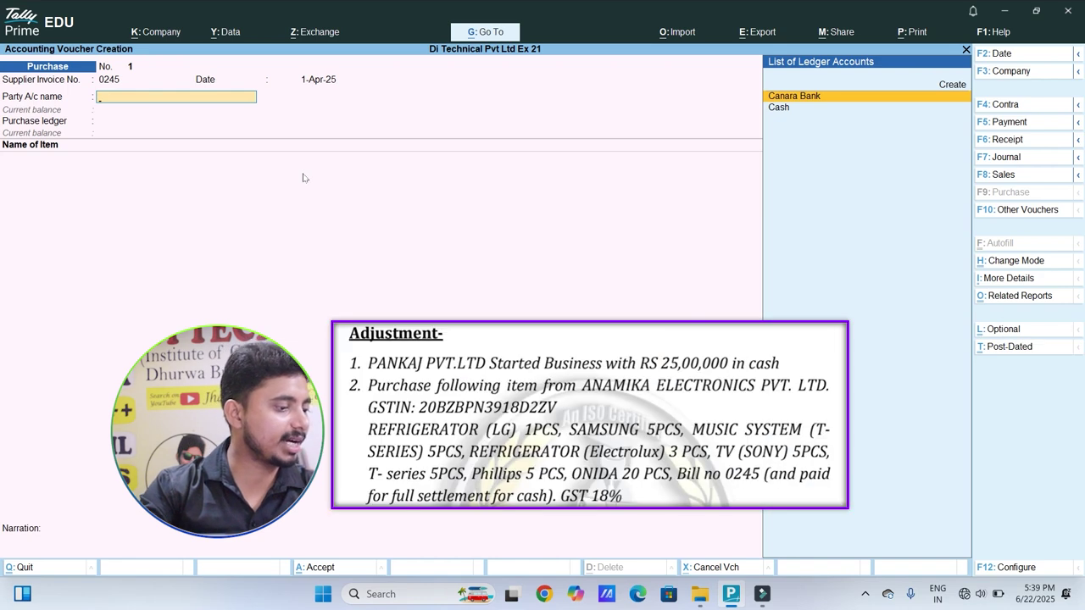
Step: Create the party ledger 'Anamika Electronics Pvt Ltd' under Sundry Creditors
key(Up)
key(Return)
text(An)
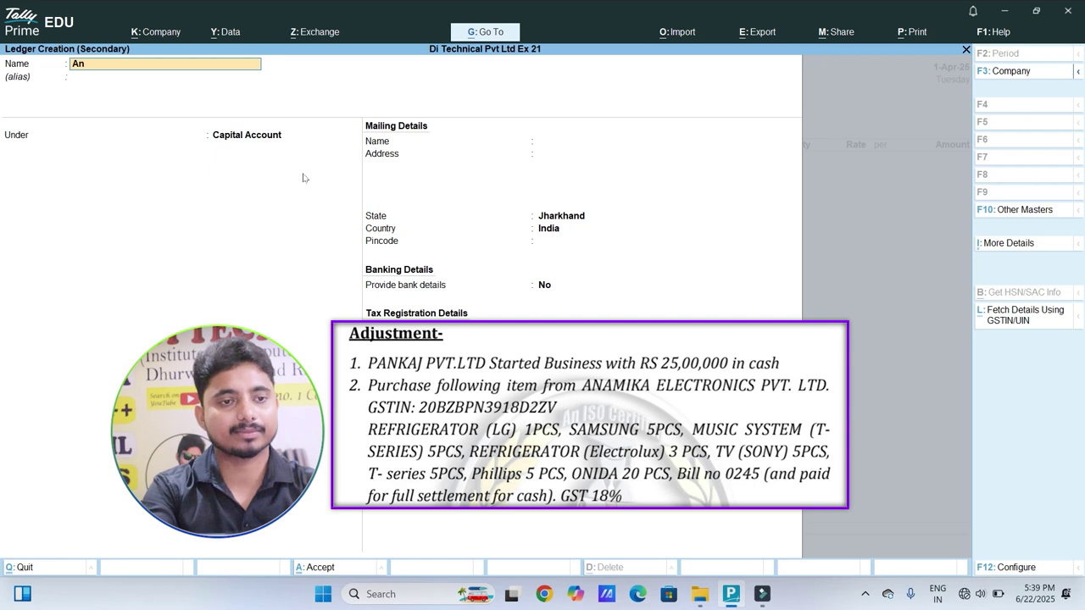
text(amika)
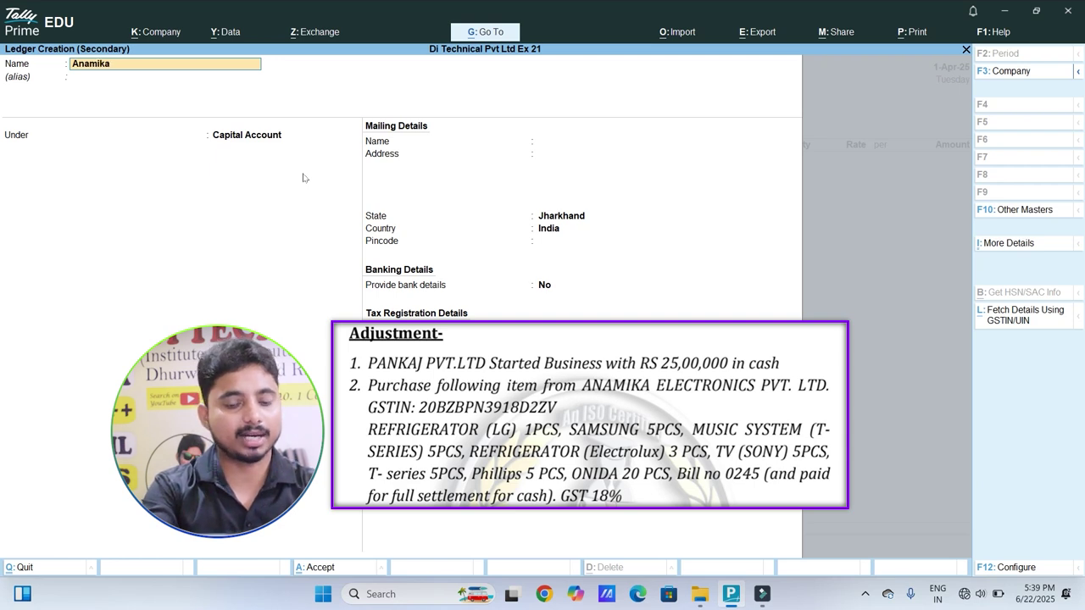
text( El)
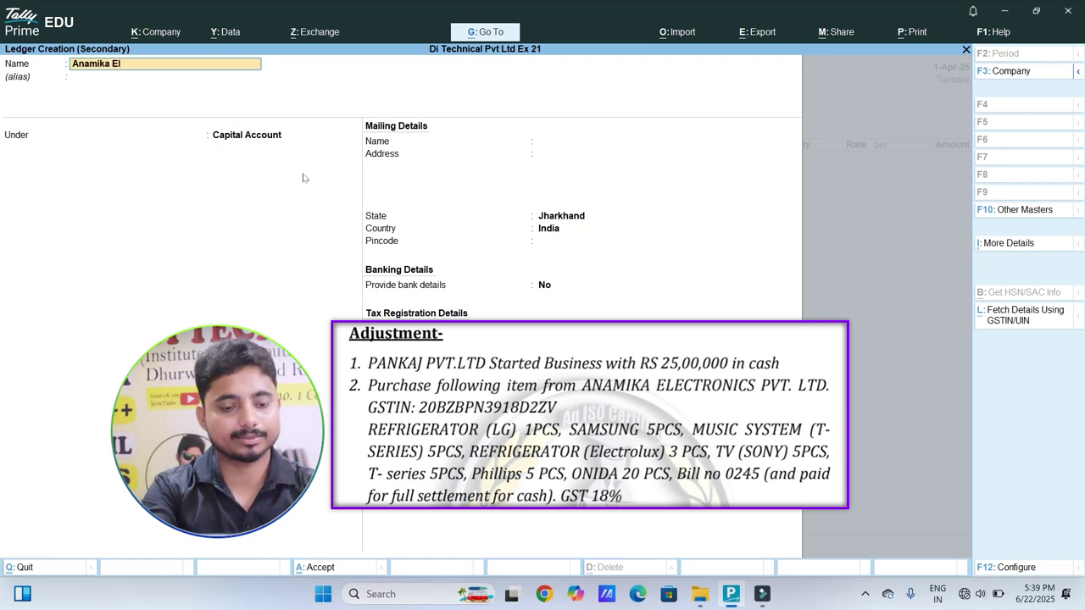
text(ectroninc)
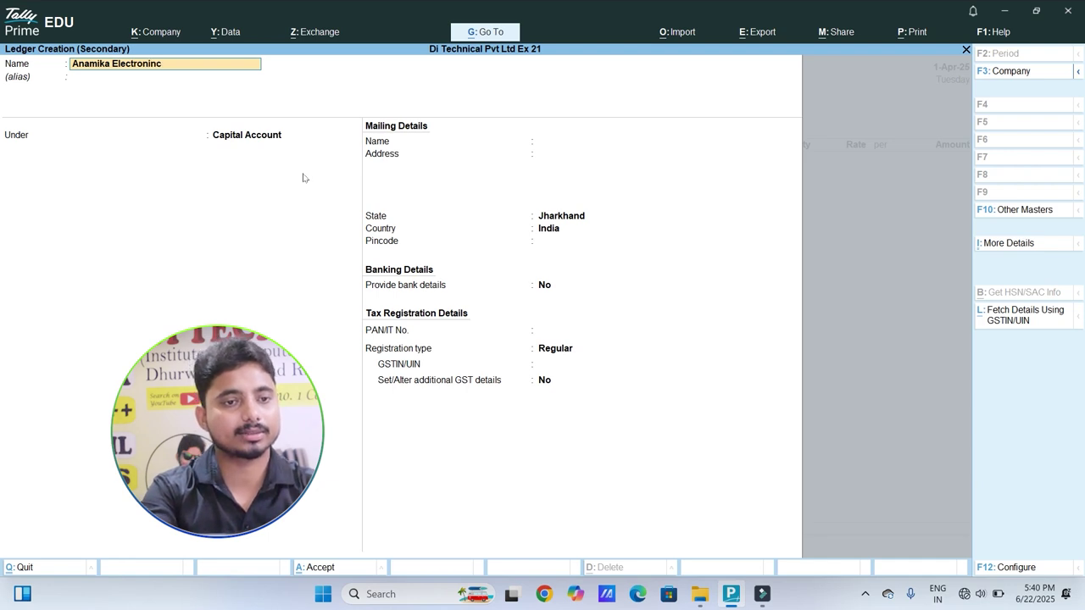
key(BackSpace)
key(BackSpace)
text(cs Pv)
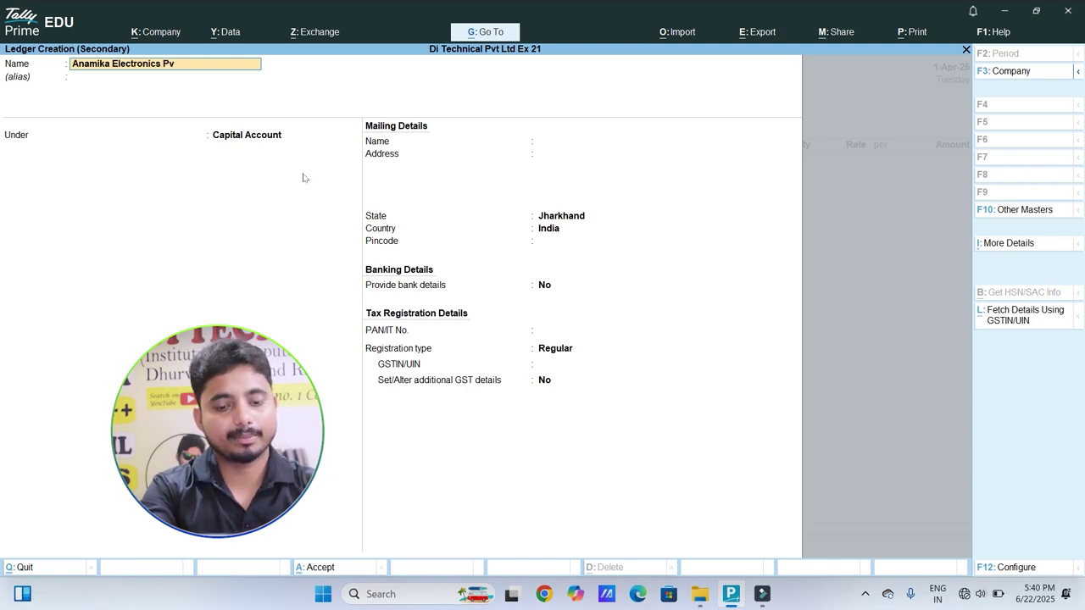
text(t Ltd)
key(Return)
key(Return)
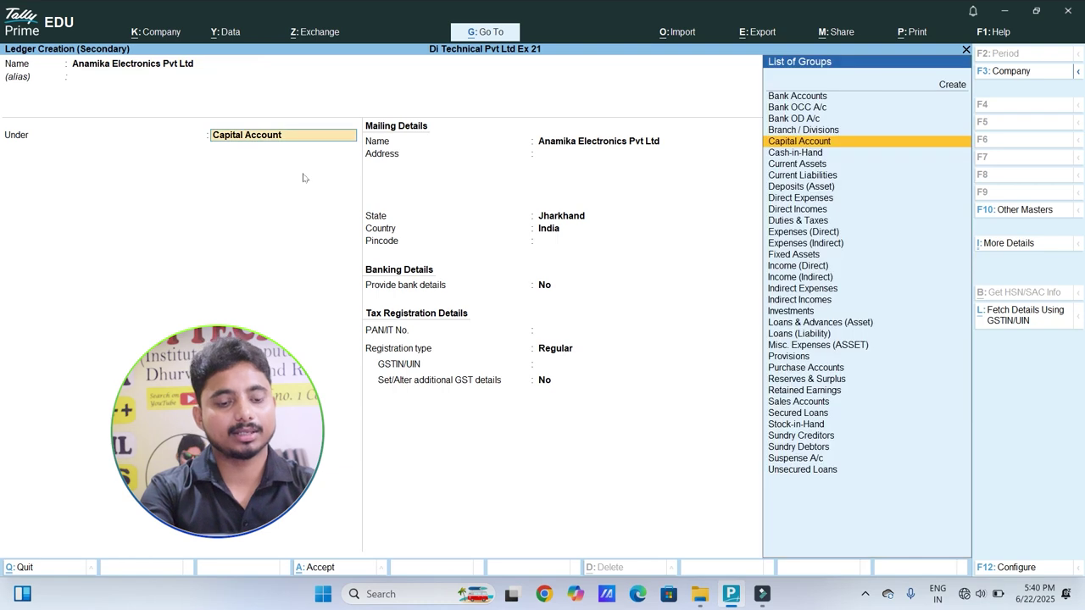
text(Su)
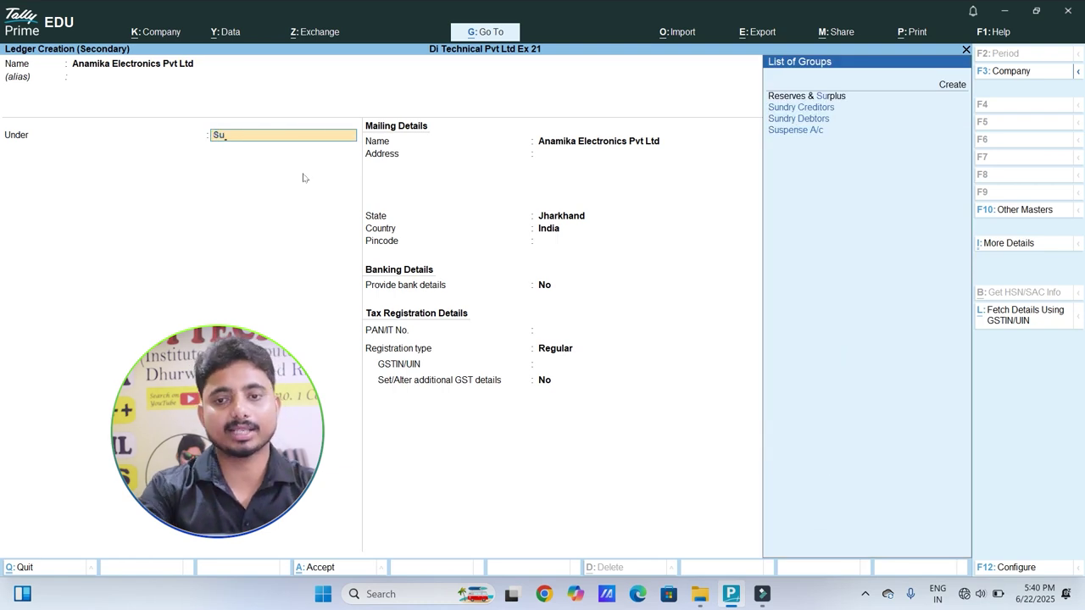
key(Down)
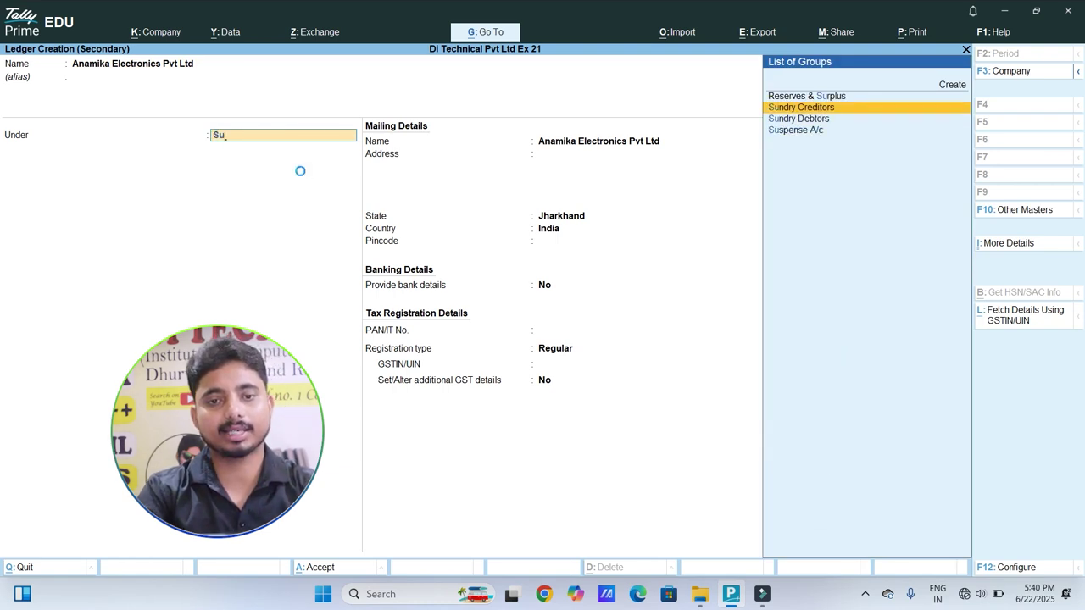
key(Return)
key(Return)
key(Return)
key(Return)
key(Return)
key(Return)
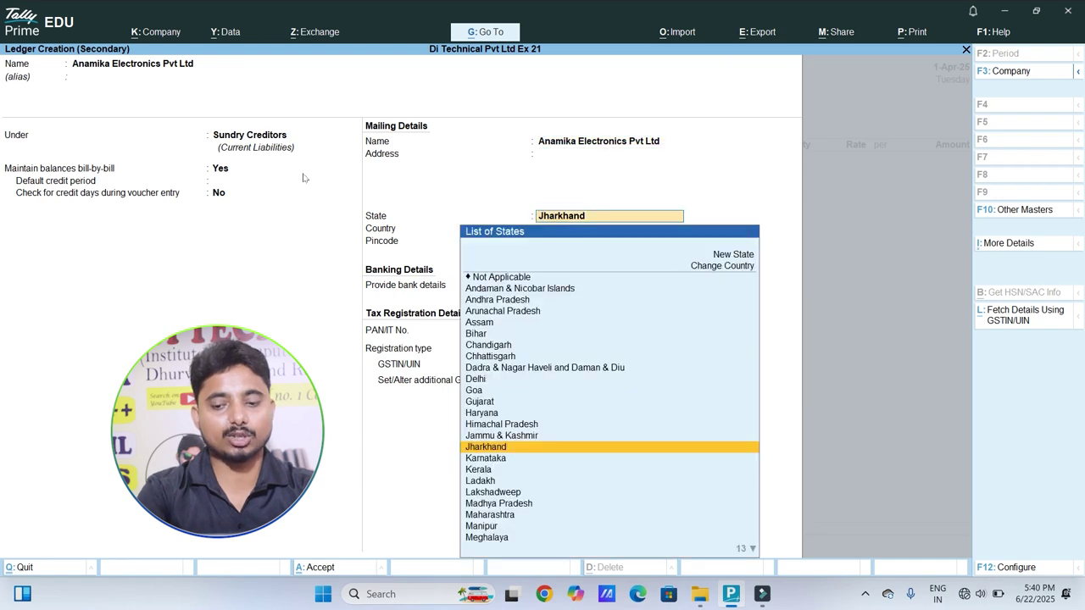
Step: Keep state Jharkhand, enter the supplier's GSTIN, save the ledger, and pass Receipt Details
key(BackSpace)
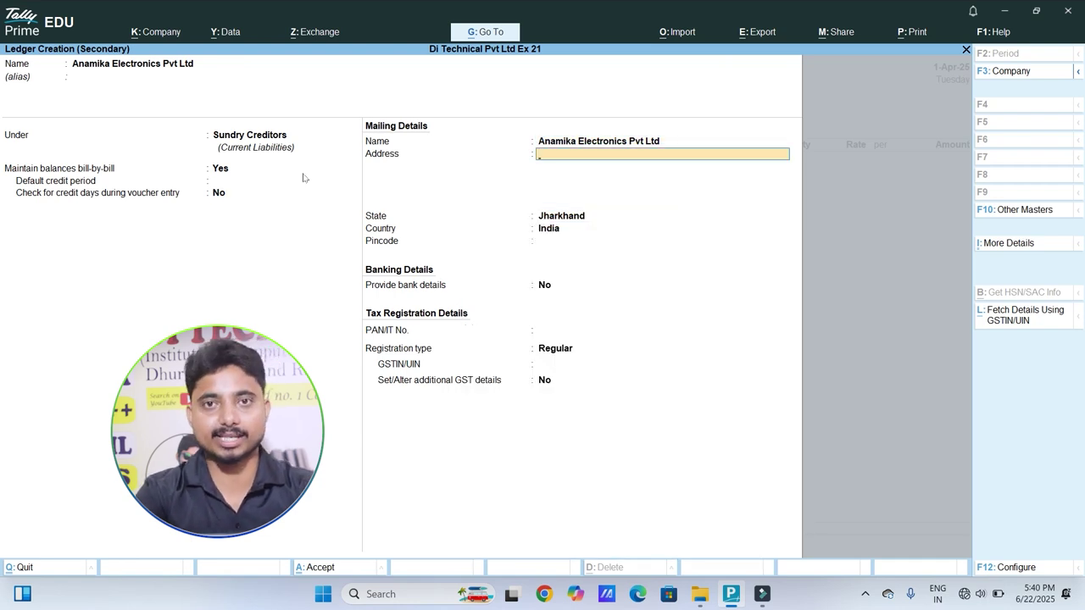
key(Return)
key(Return)
key(Return)
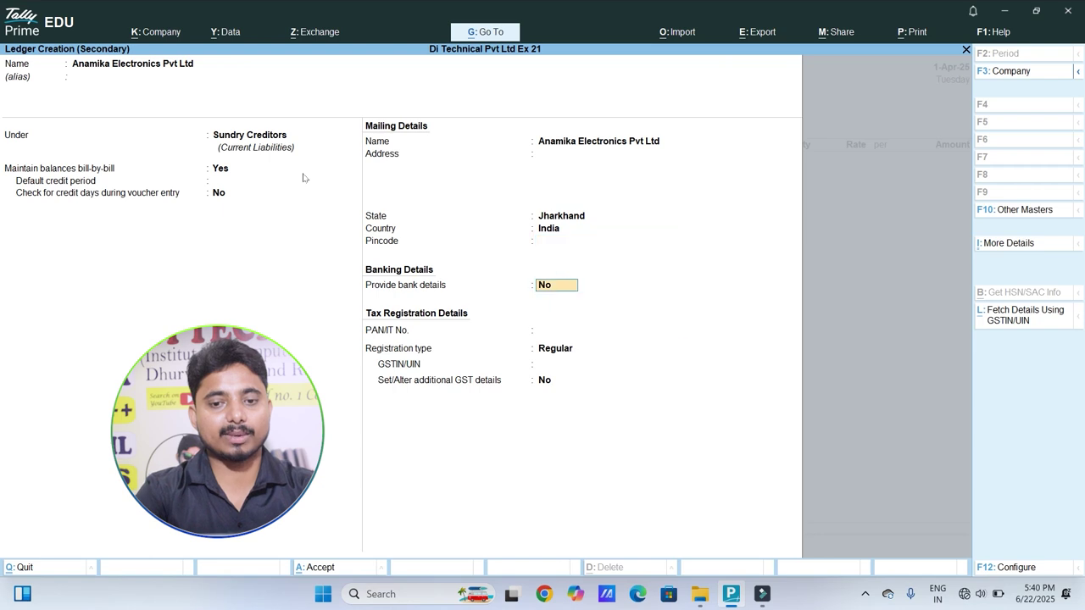
key(Return)
key(Return)
key(Return)
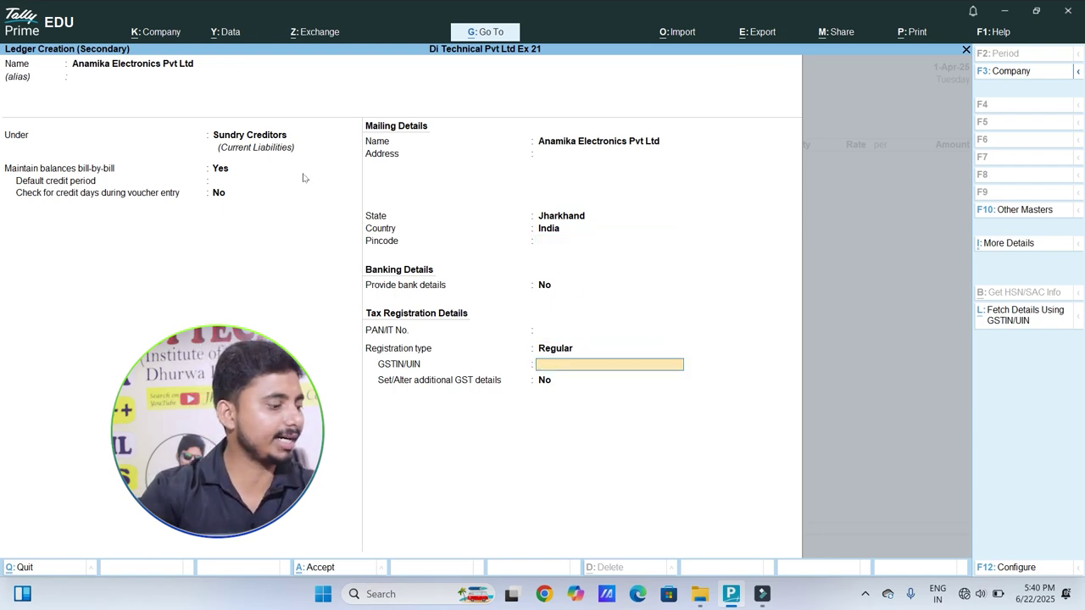
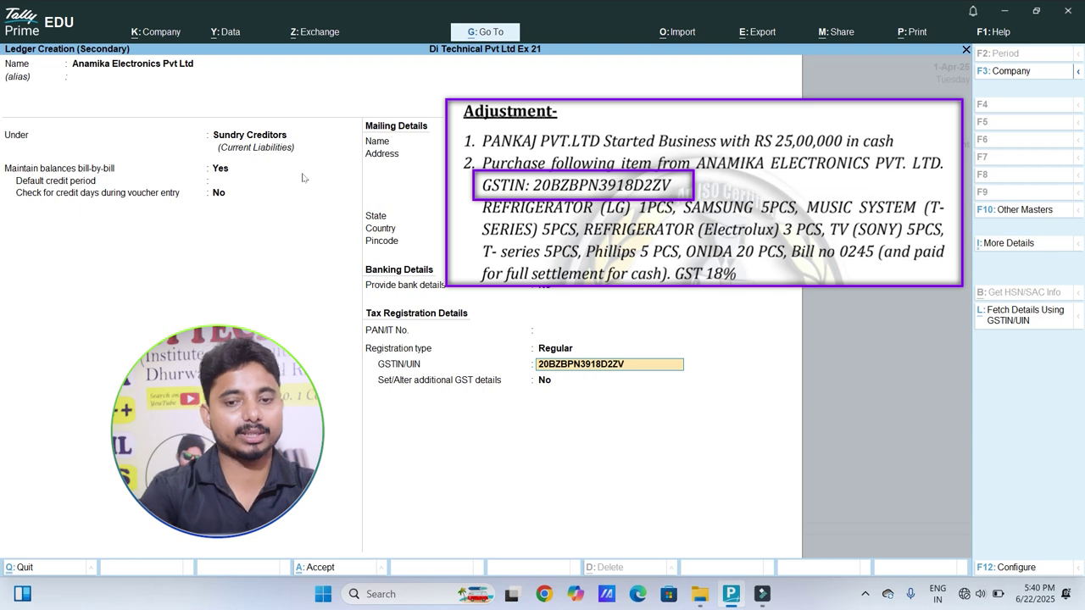
key(Return)
key(Return)
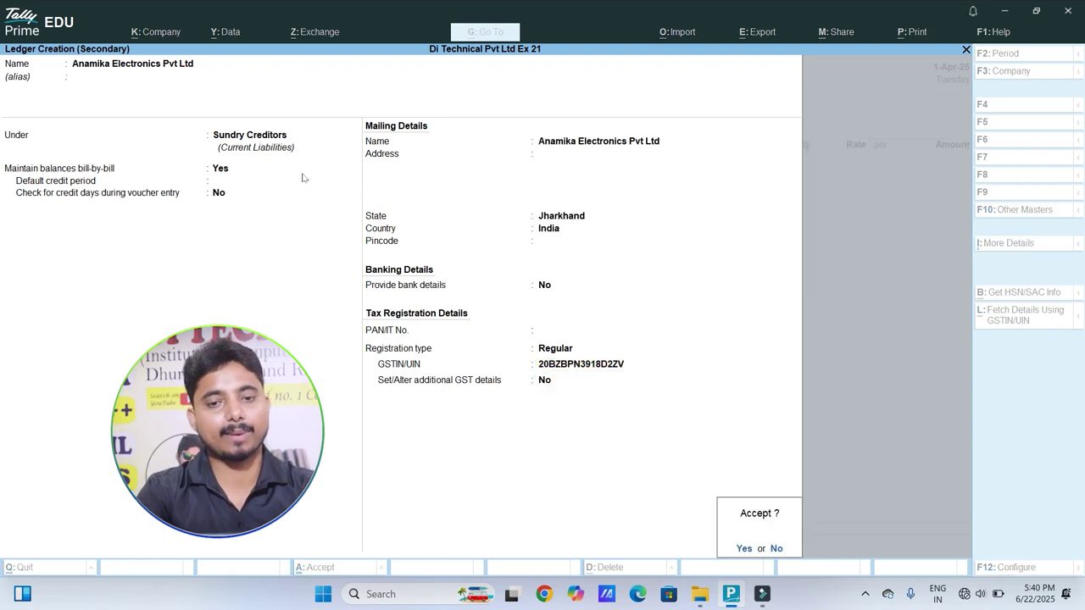
key(Return)
key(Return)
key(Return)
key(Return)
key(Return)
key(Return)
key(Return)
key(Return)
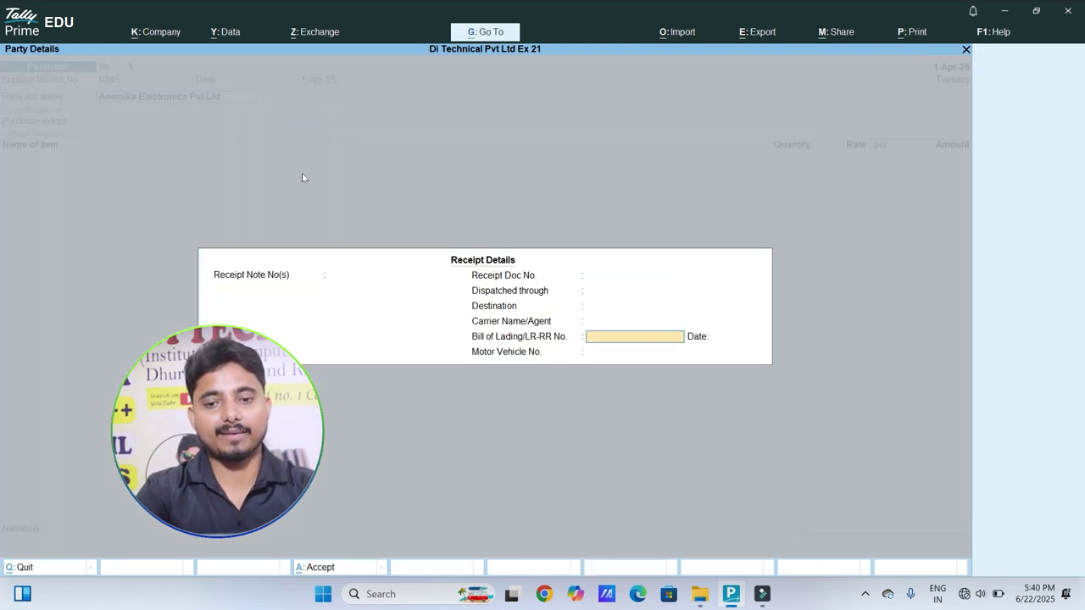
key(Return)
key(Return)
key(Return)
key(Return)
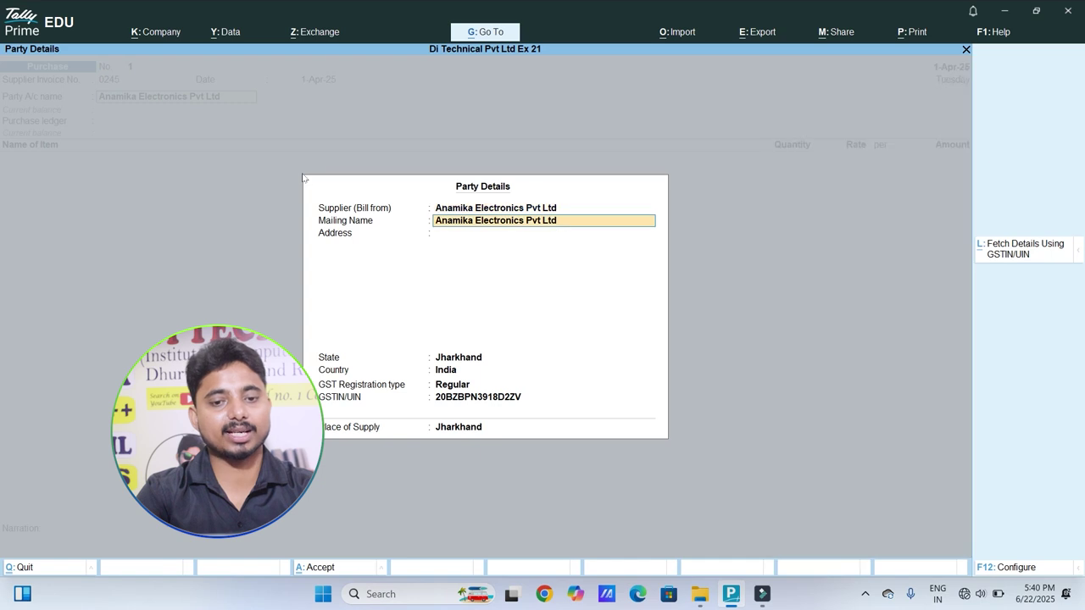
Step: Accept party details with Jharkhand as place of supply and select Purchase A/c as purchase ledger
key(Return)
key(Return)
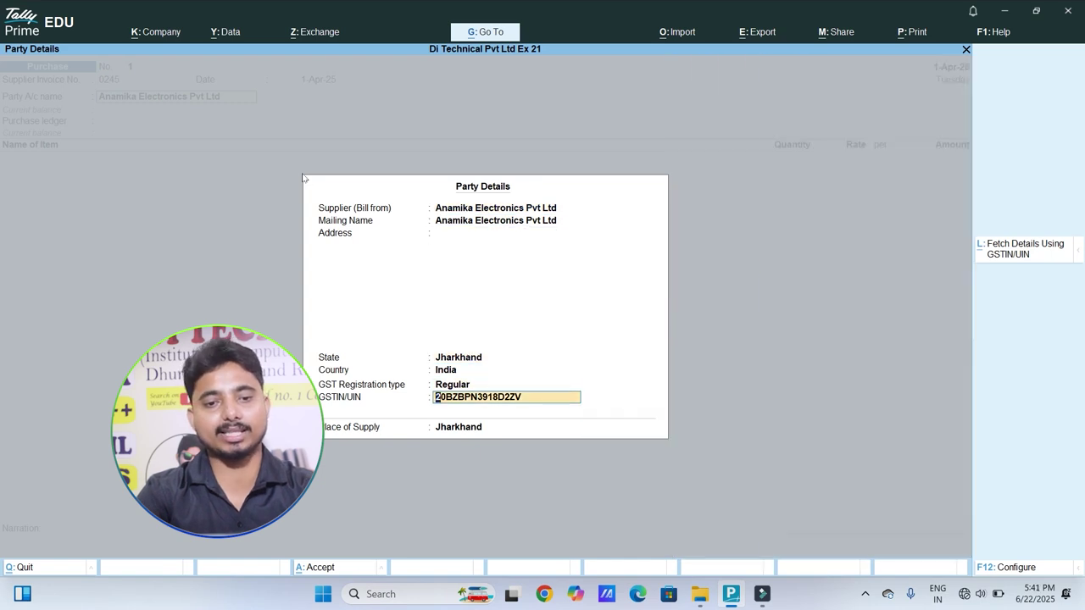
key(Return)
key(Return)
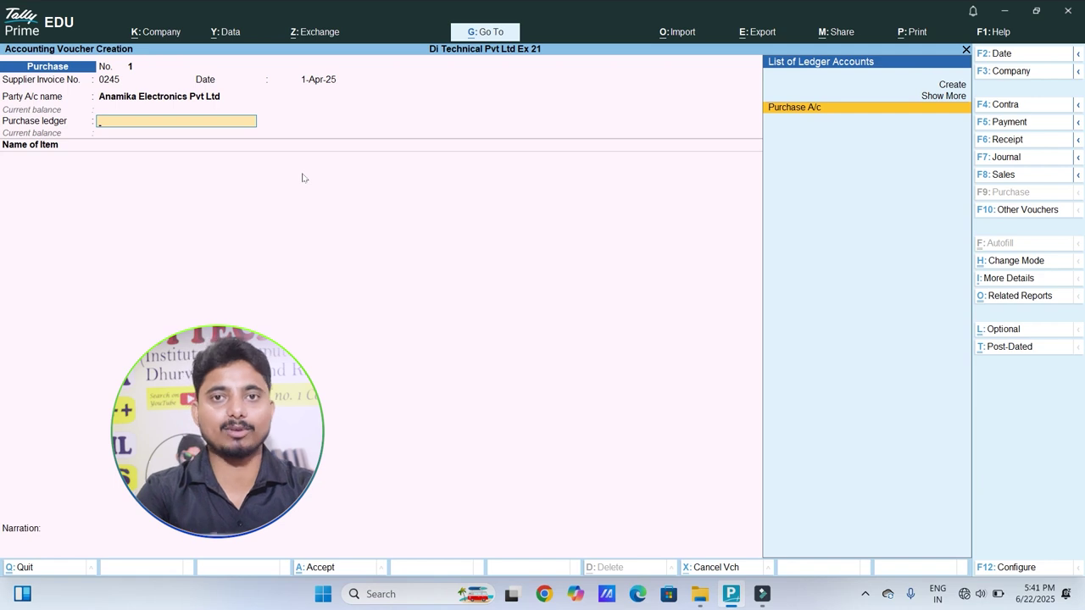
key(Return)
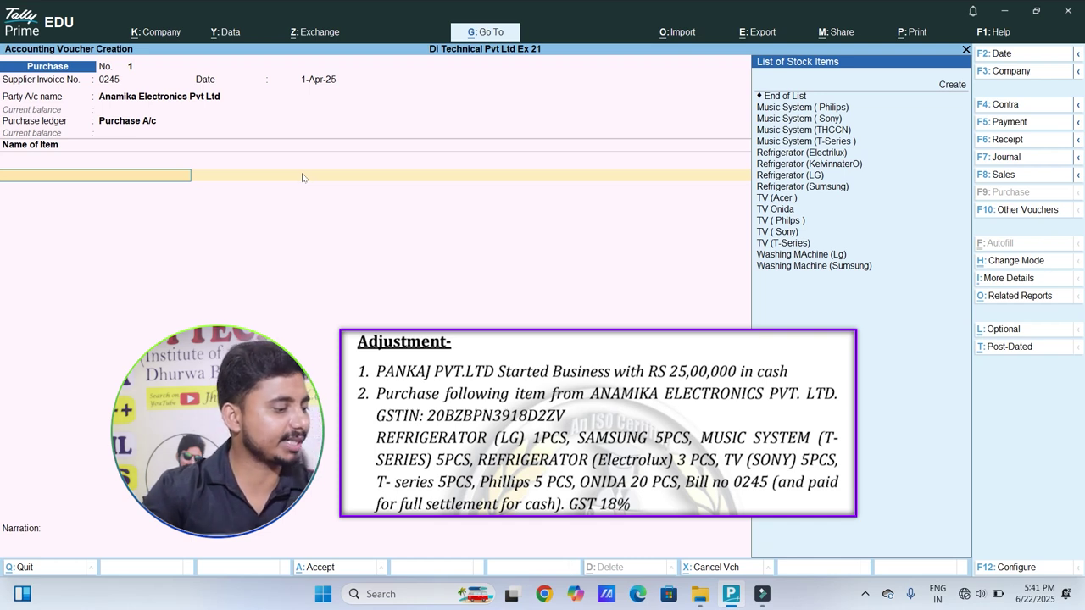
Step: Add Refrigerator (LG) 1 at 20,000 and Refrigerator (Sumsung) 5 at 25,000
text(Re)
key(Down)
key(Down)
key(Down)
key(Return)
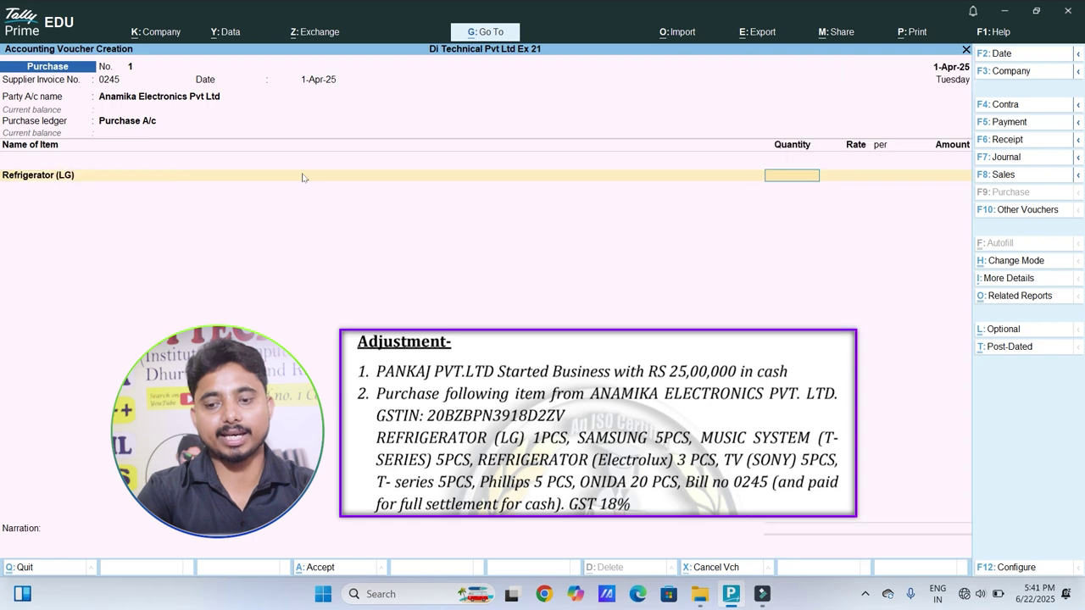
text(1)
key(Return)
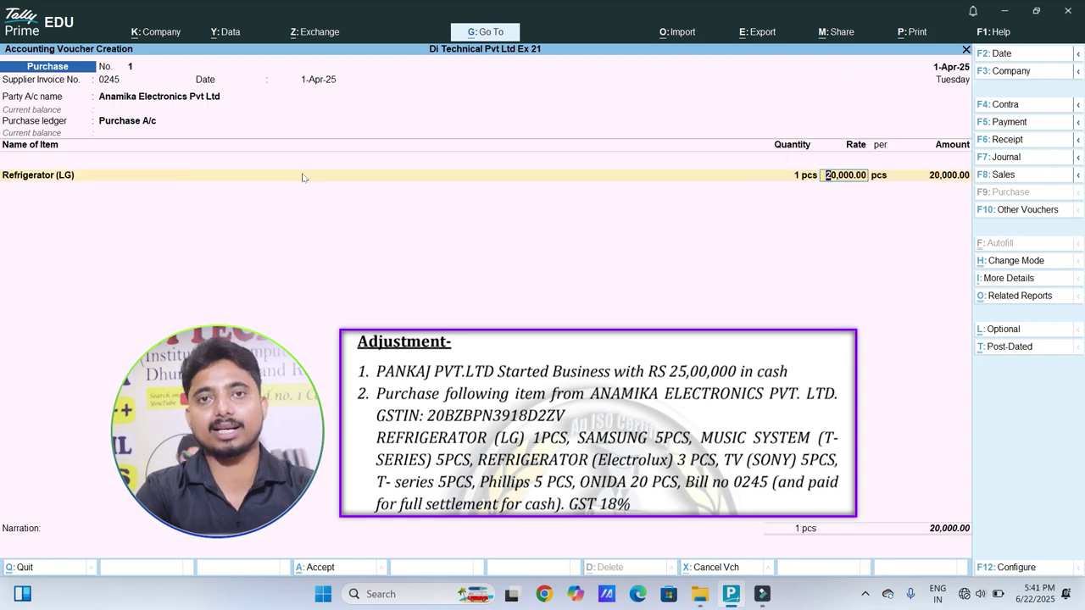
key(Return)
key(Return)
key(Return)
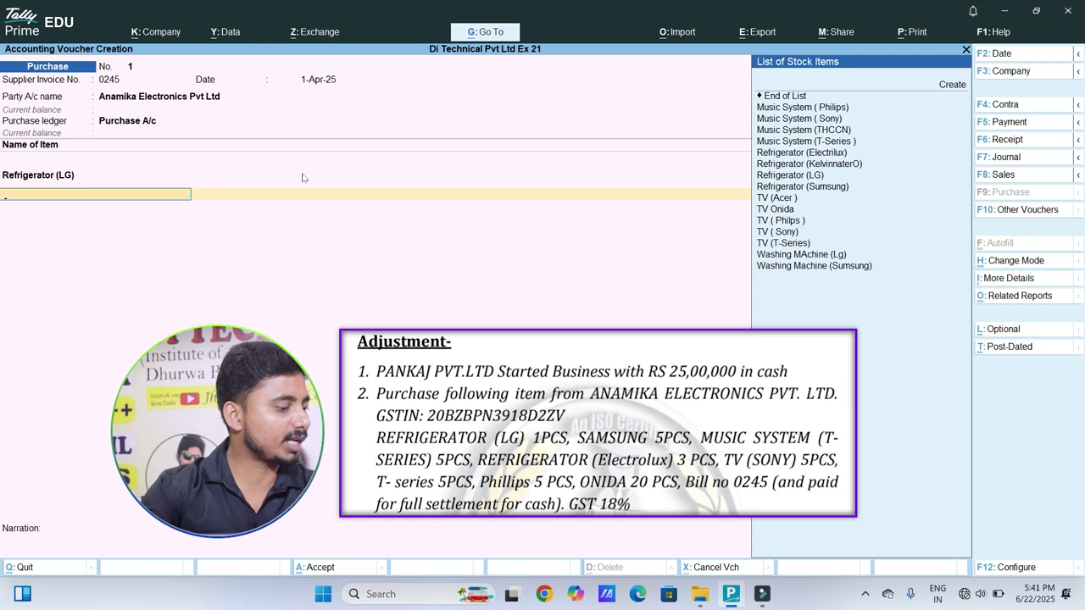
text(Ref)
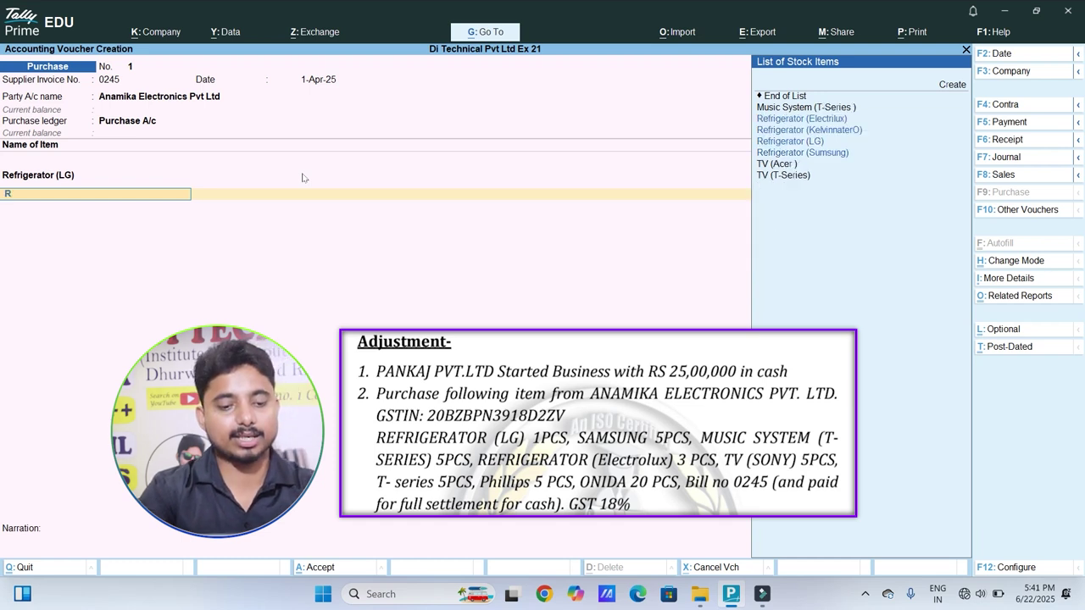
key(Down)
key(Down)
key(Down)
key(Down)
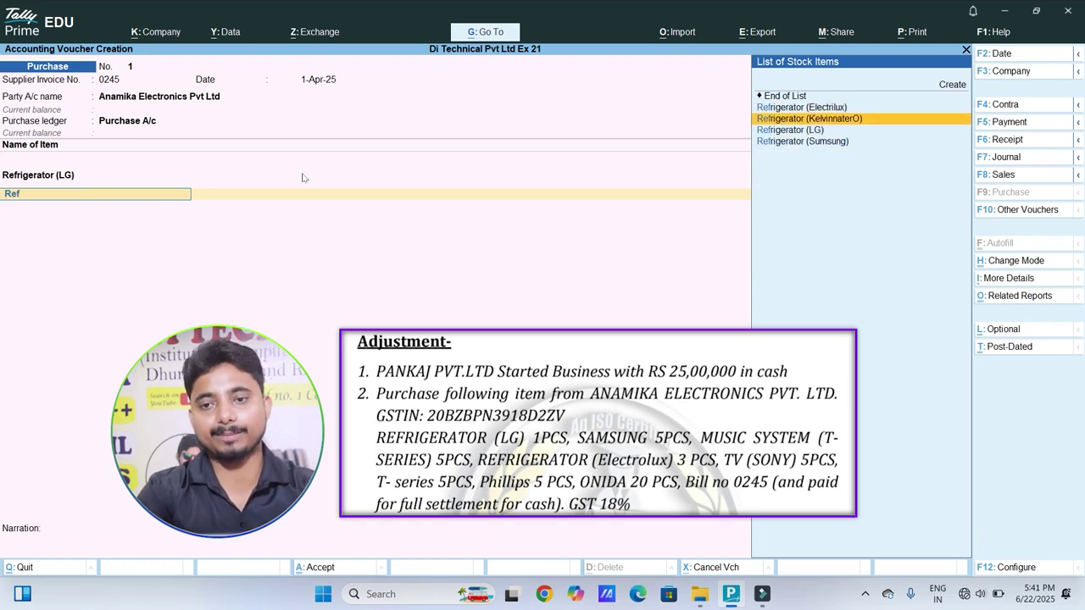
key(Return)
text(5)
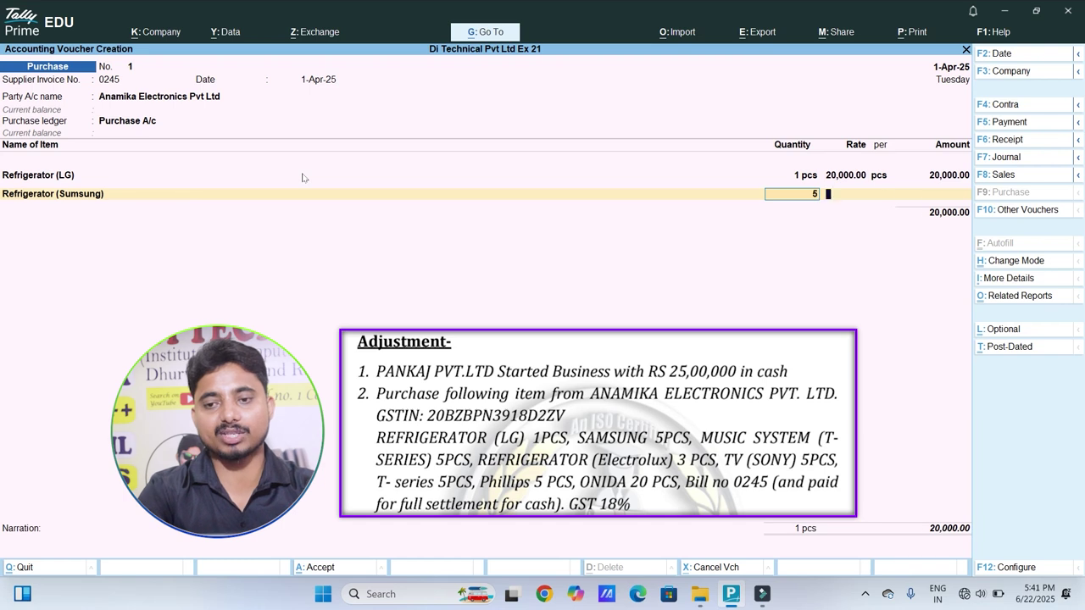
key(Return)
text(25000)
key(Return)
key(Return)
key(Return)
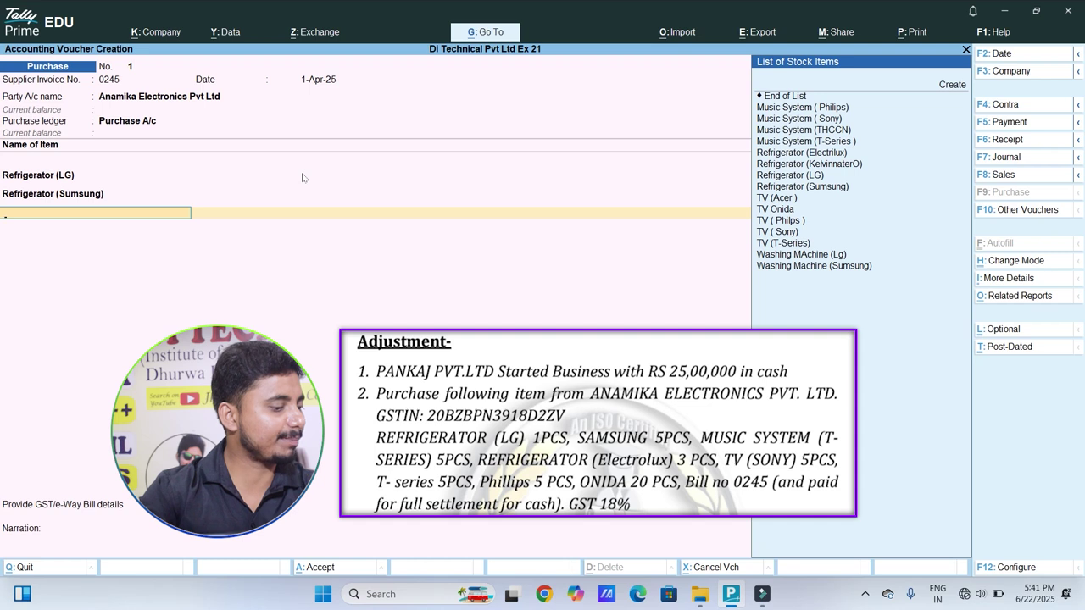
Step: Add Music System (T-Series) 5 at 12,000 and Refrigerator (Electrilux) 3 at 24,000
text(Musi)
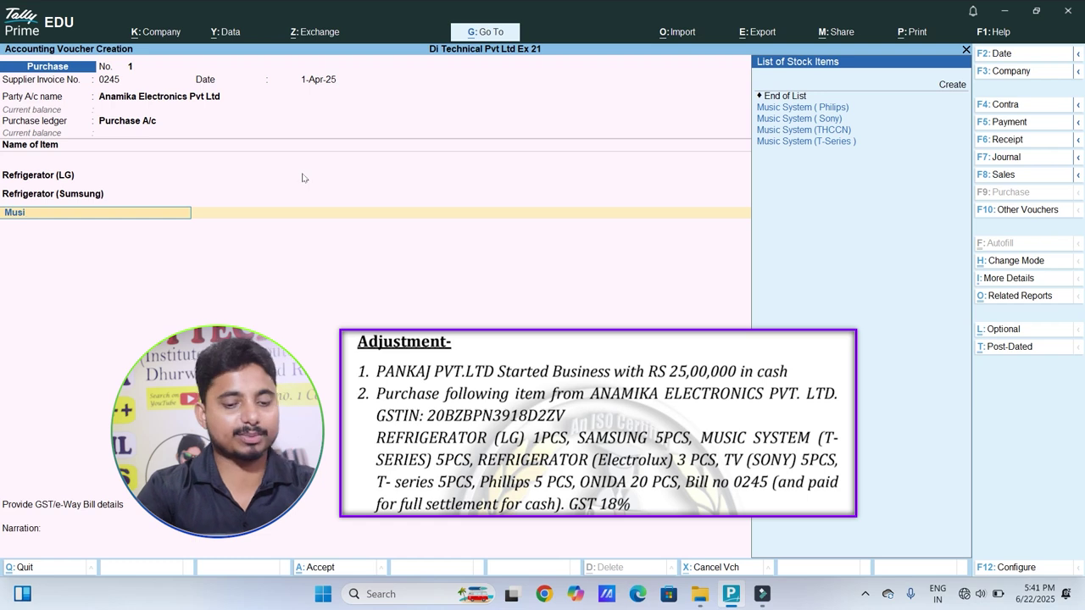
key(Down)
key(Down)
key(Down)
key(Down)
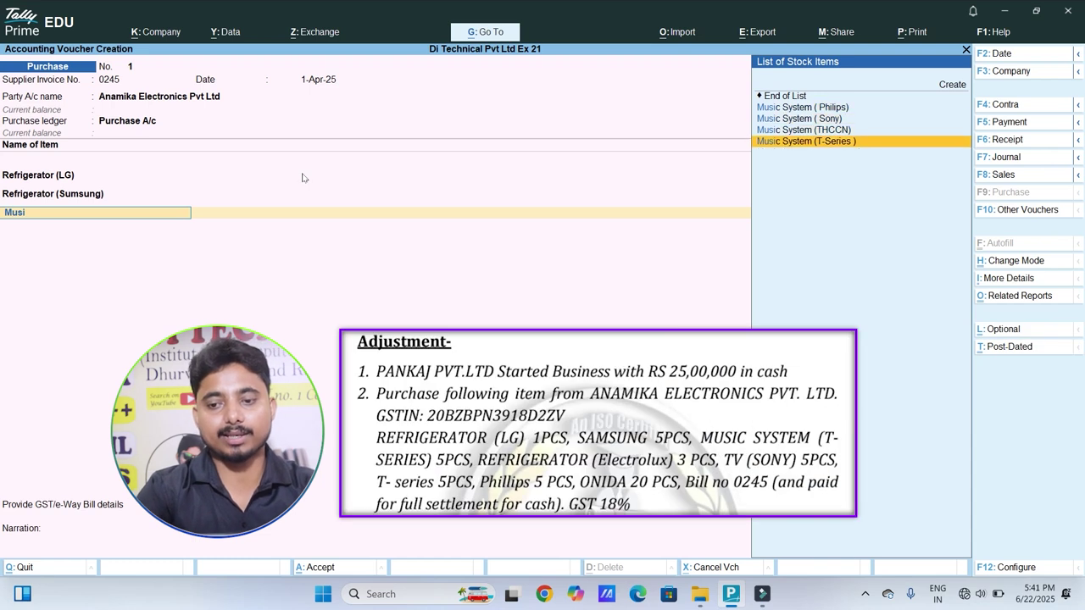
key(Return)
text(5)
key(Return)
key(Return)
key(Return)
key(Return)
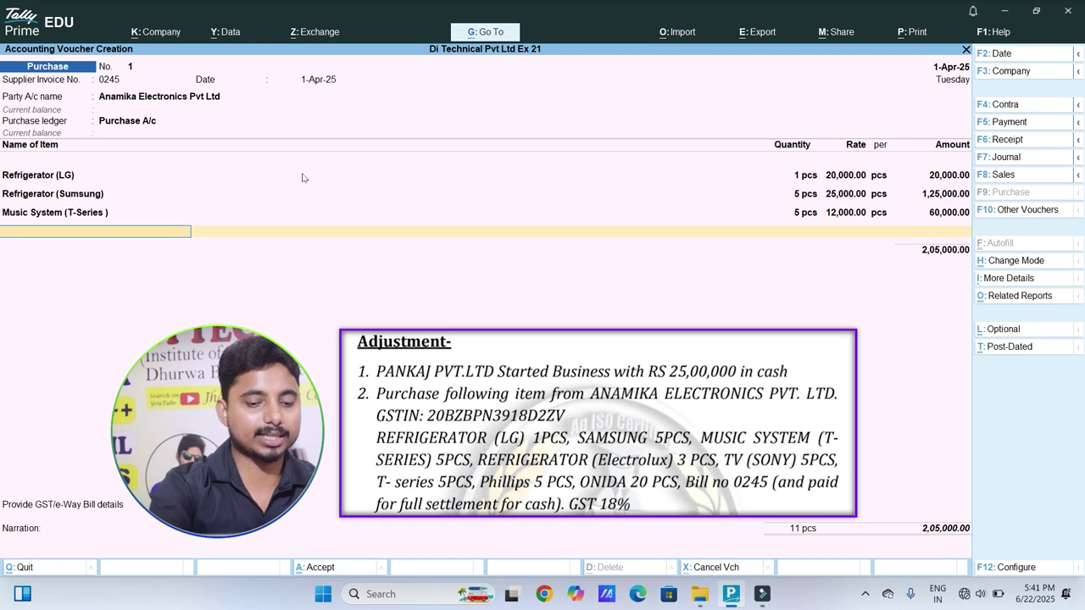
text(Re)
key(Down)
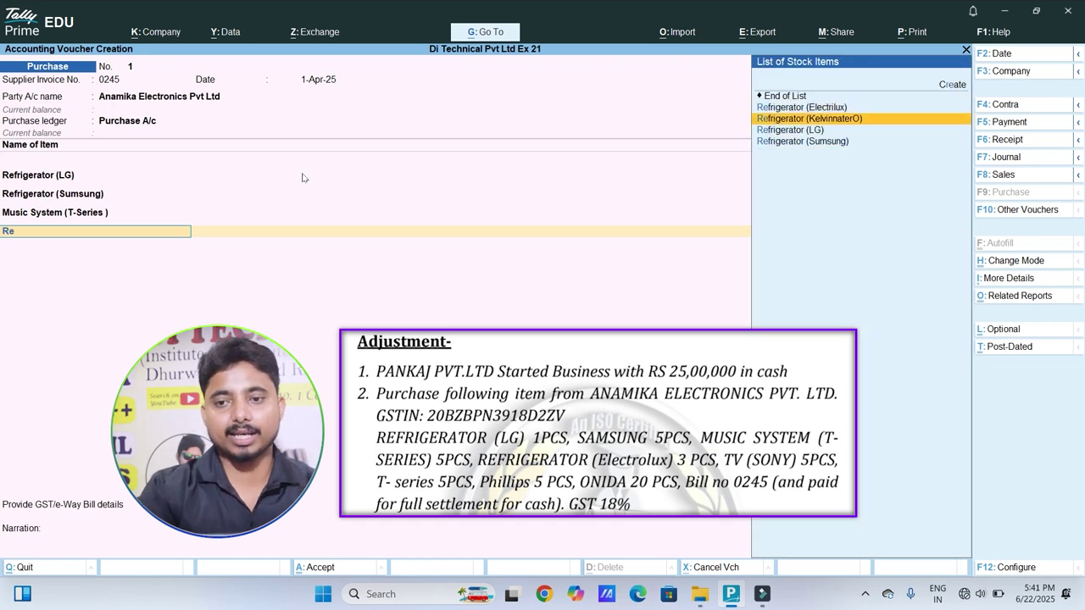
key(Up)
key(Return)
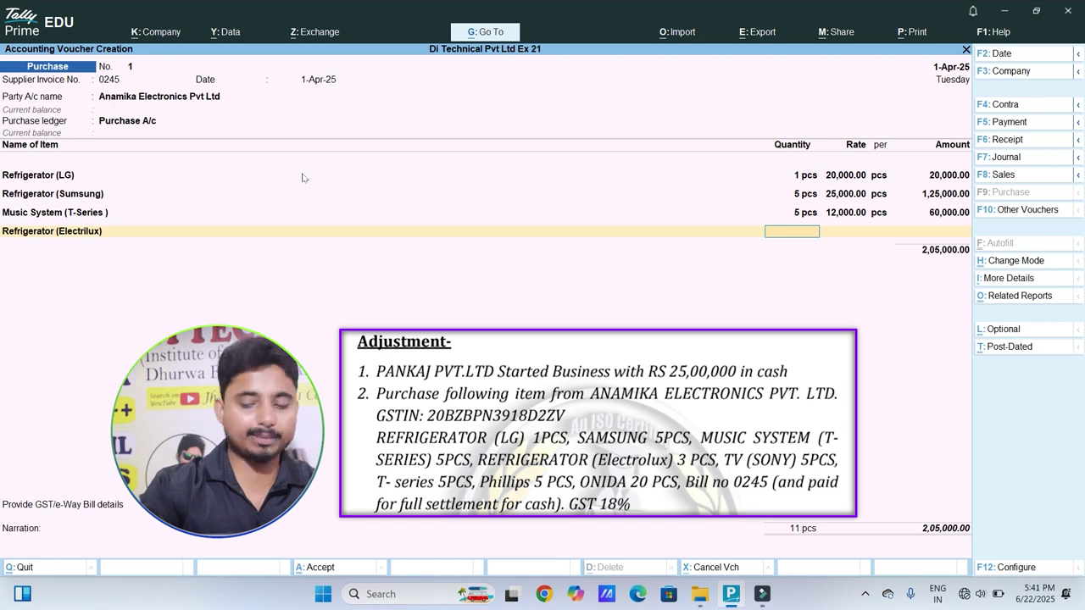
text(3)
key(Return)
key(Return)
key(Return)
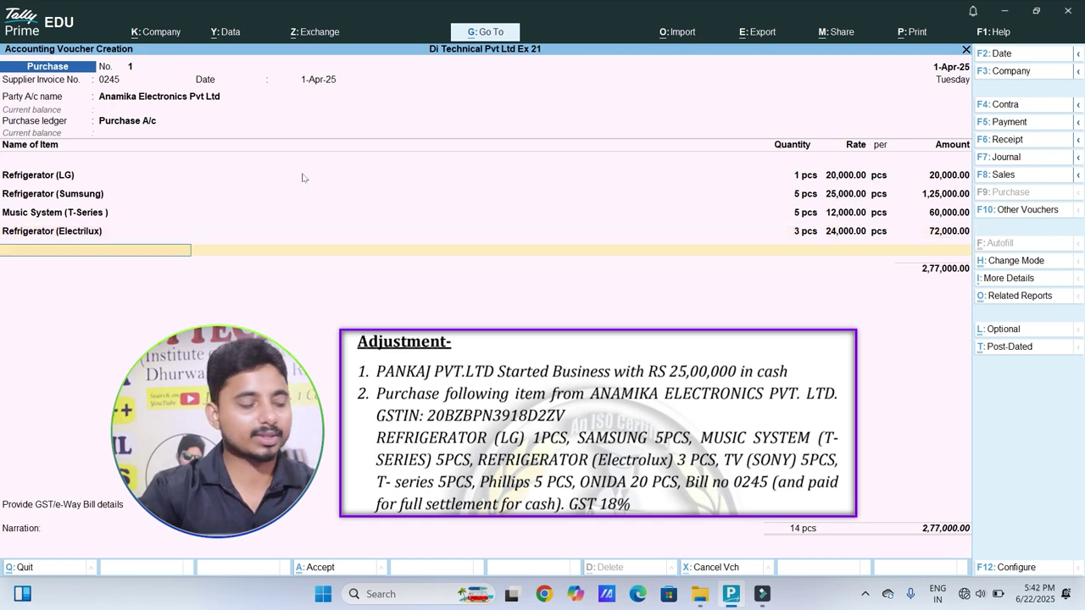
Step: Add TV (Sony) and TV (T-Series), 5 pcs each, to the purchase
text(Tv)
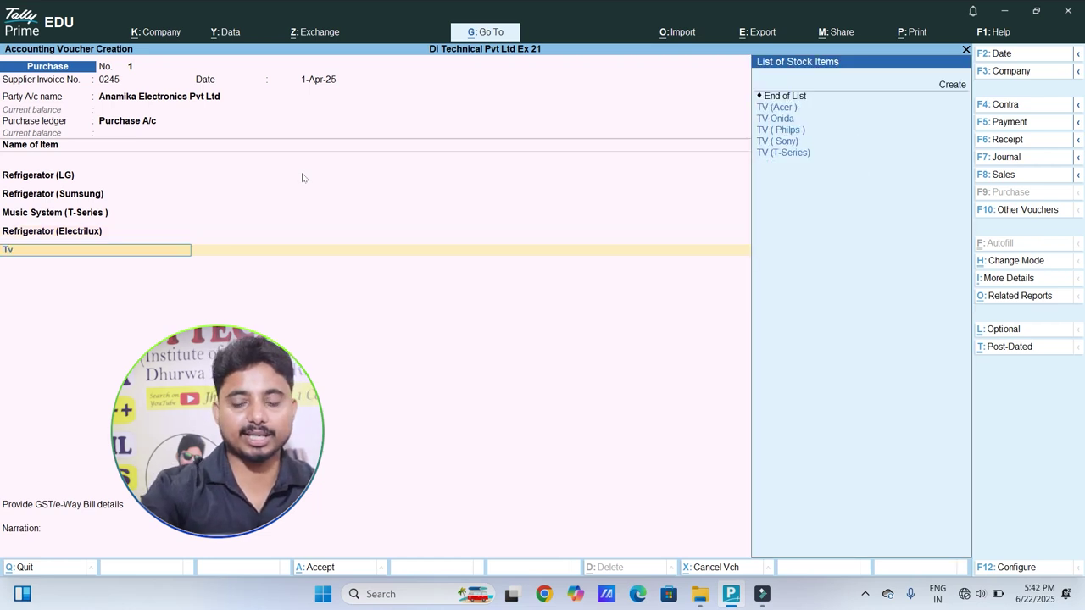
key(Down)
key(Down)
key(Down)
key(Return)
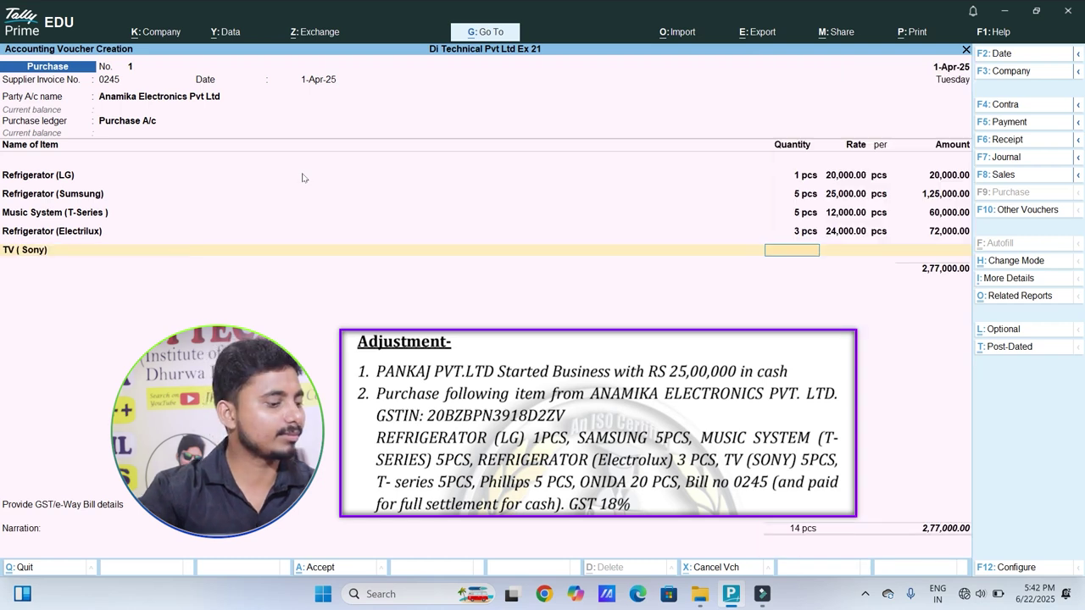
text(5)
key(Return)
key(Return)
key(Return)
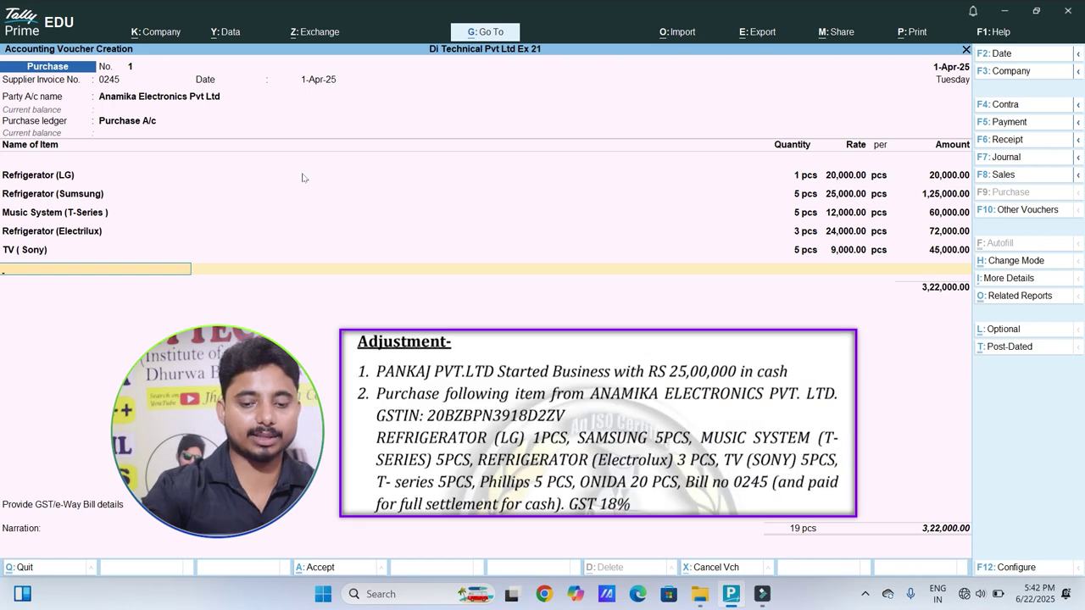
text(Tv)
key(Down)
key(Down)
key(Down)
key(Down)
key(Down)
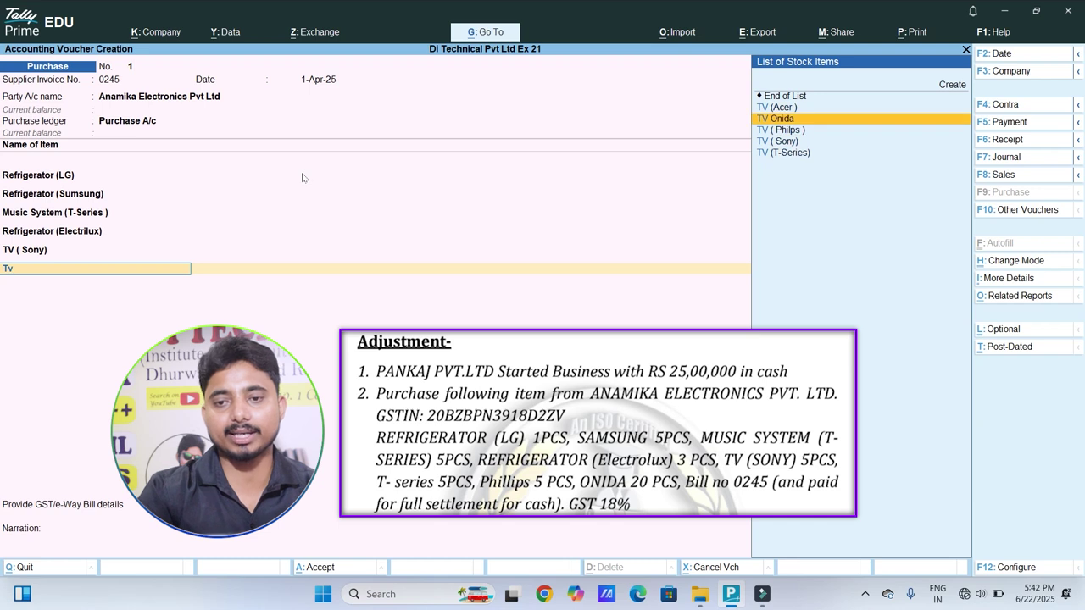
key(Return)
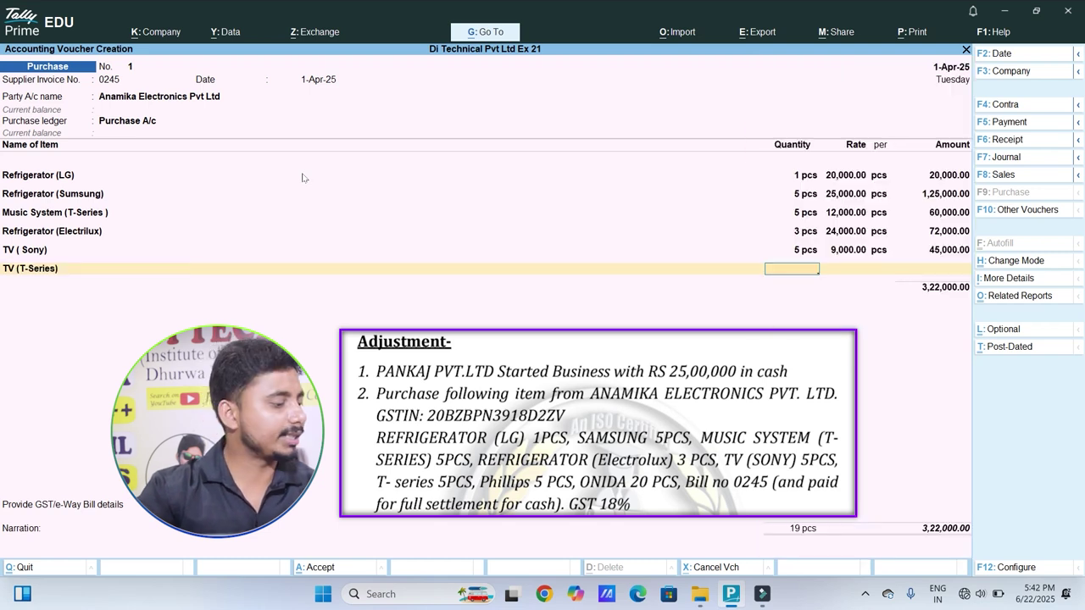
text(5)
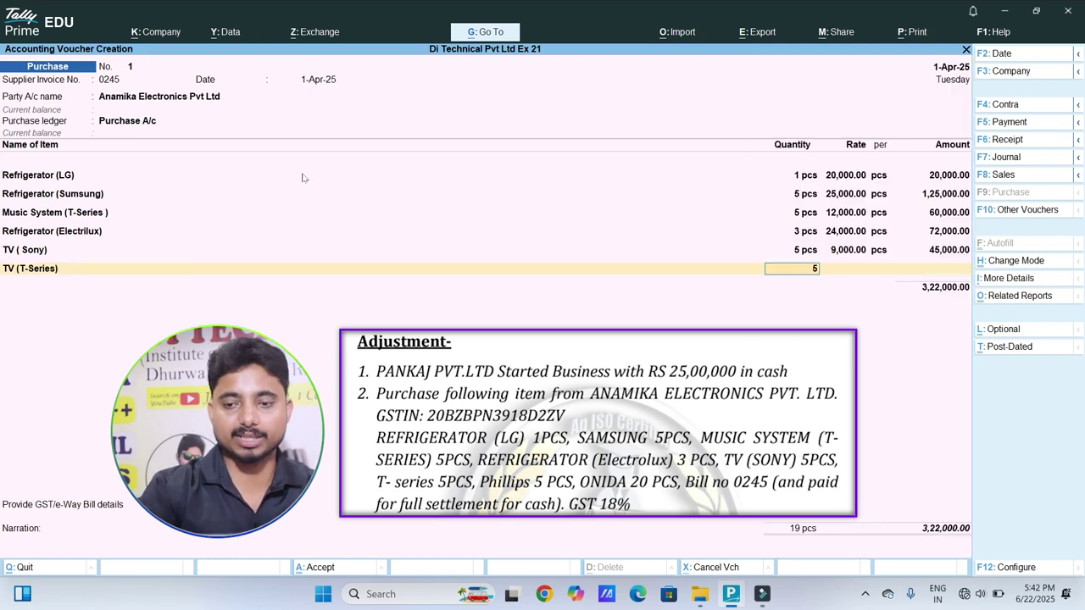
key(Return)
key(Return)
Step: Add TV ( Philps ) 5 pcs and TV Onida 20 pcs at 7,000
key(Return)
key(Return)
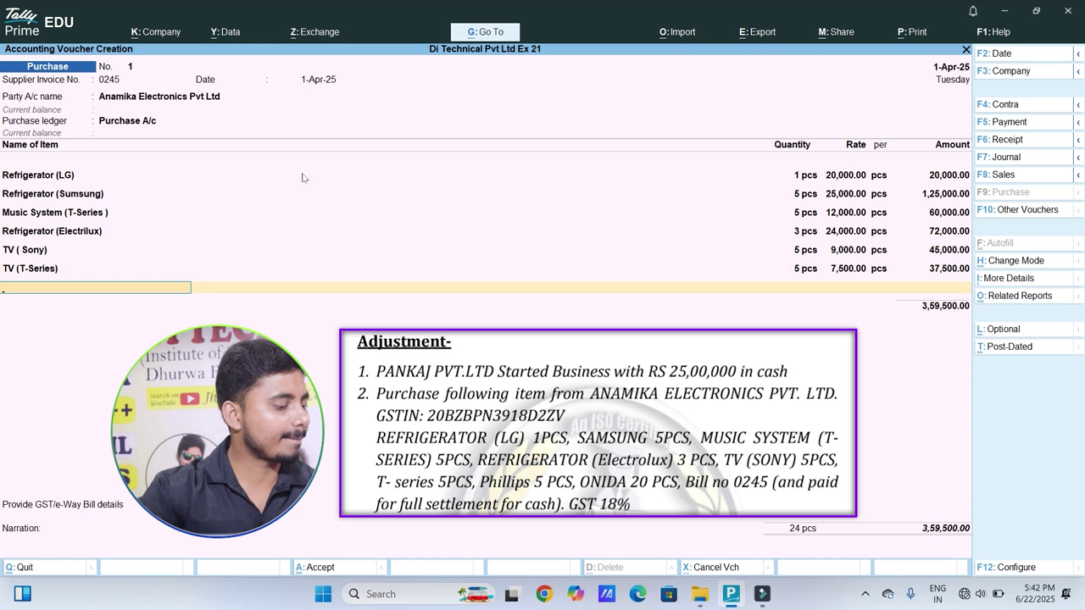
text(Tv)
key(Down)
key(Down)
key(Down)
key(Return)
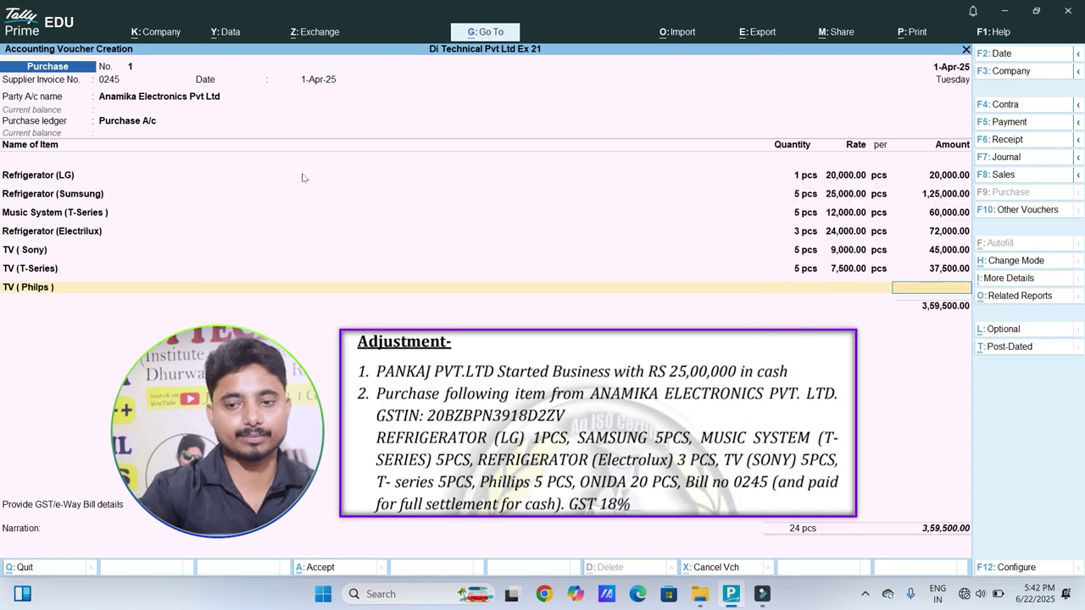
key(BackSpace)
text(5)
key(Return)
key(Return)
key(Return)
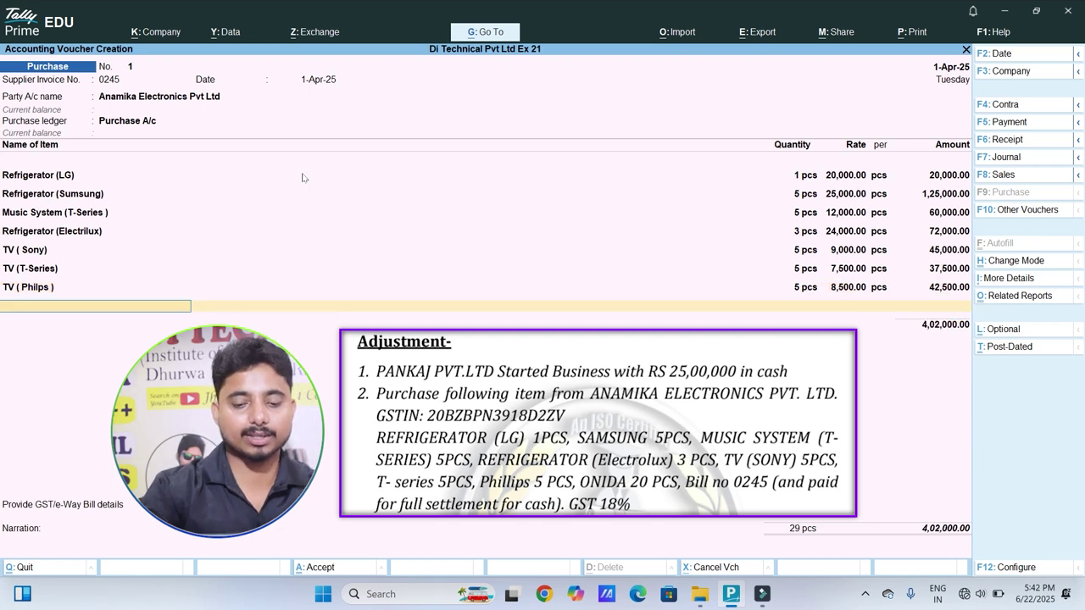
text(Tv)
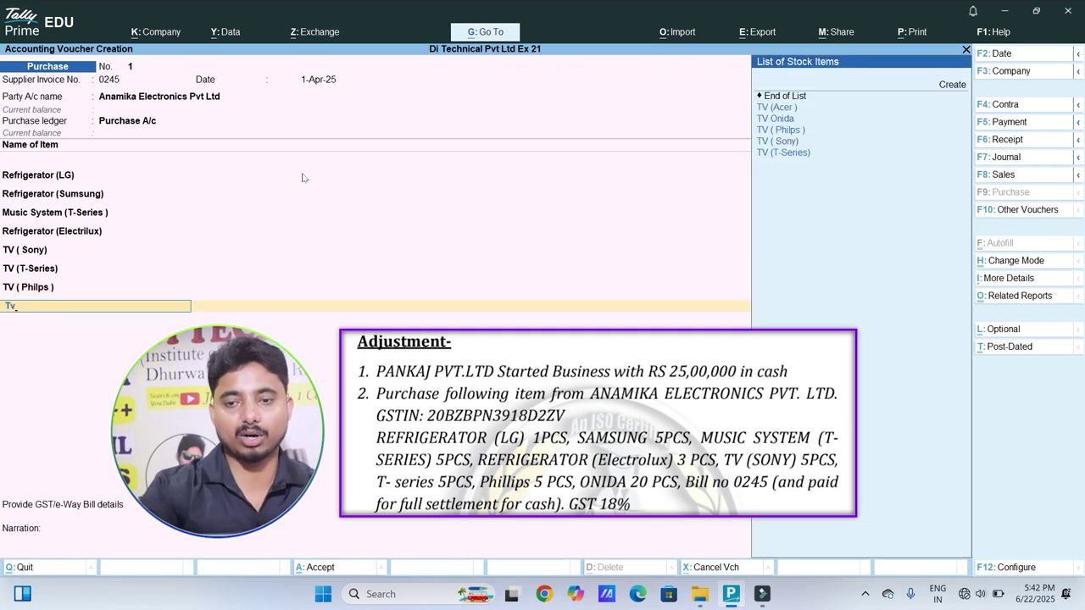
key(Down)
key(Down)
key(Return)
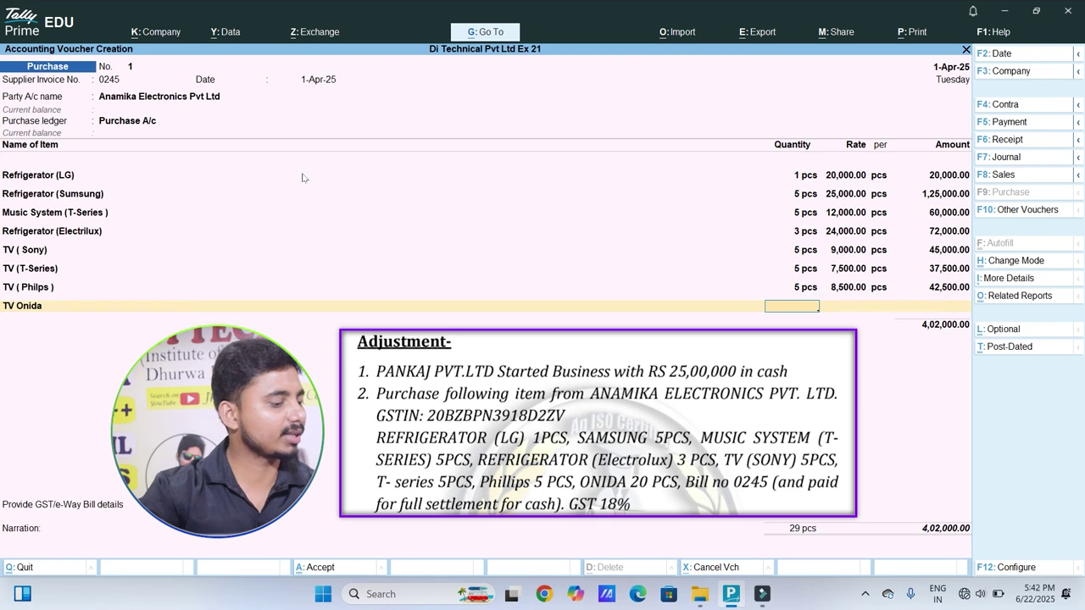
text(20)
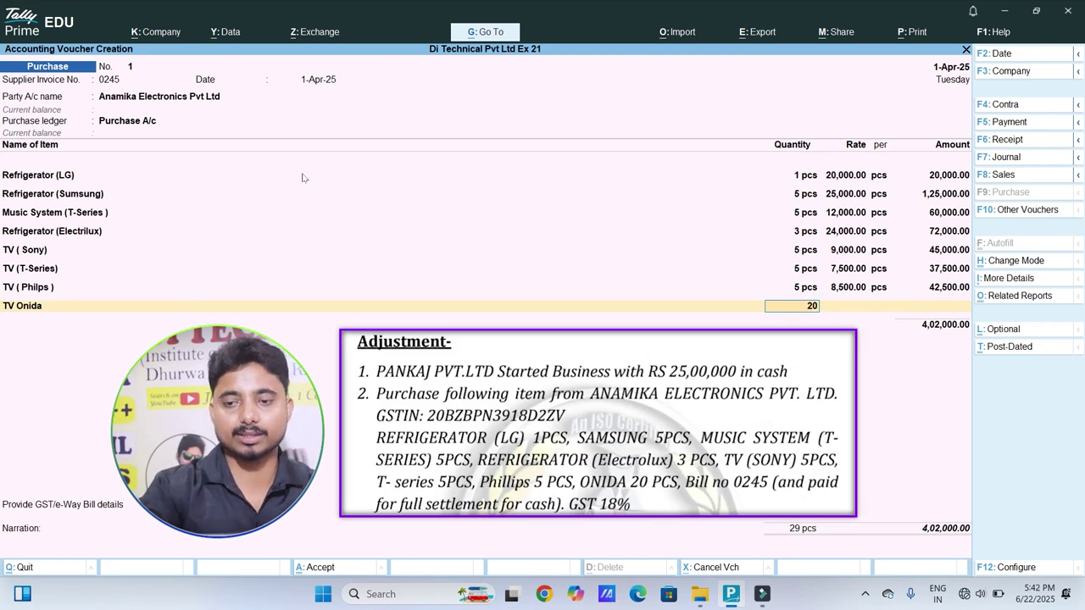
key(Return)
key(Return)
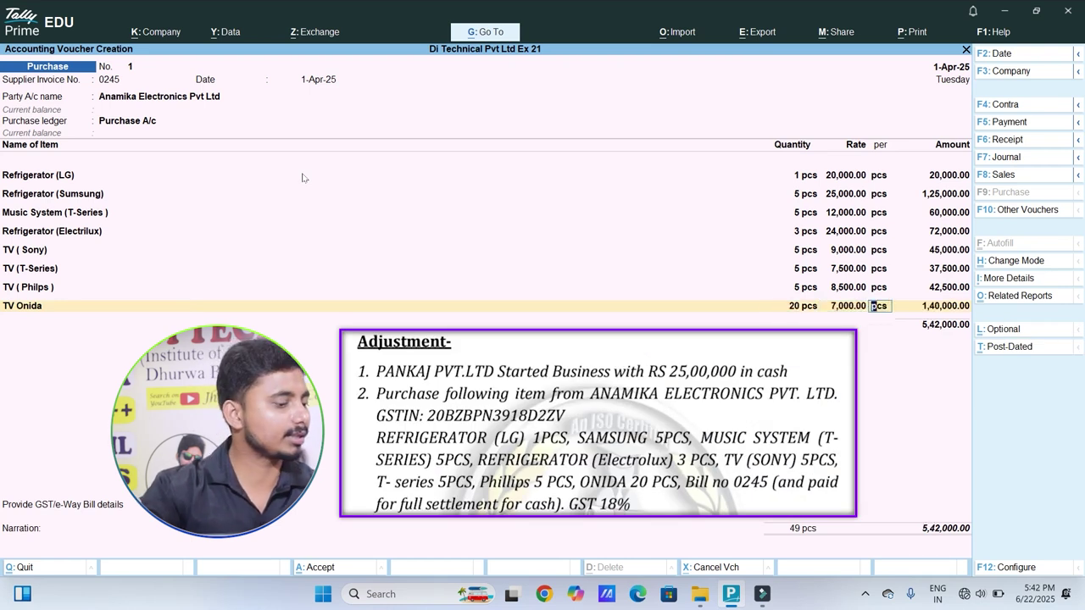
key(Return)
key(Return)
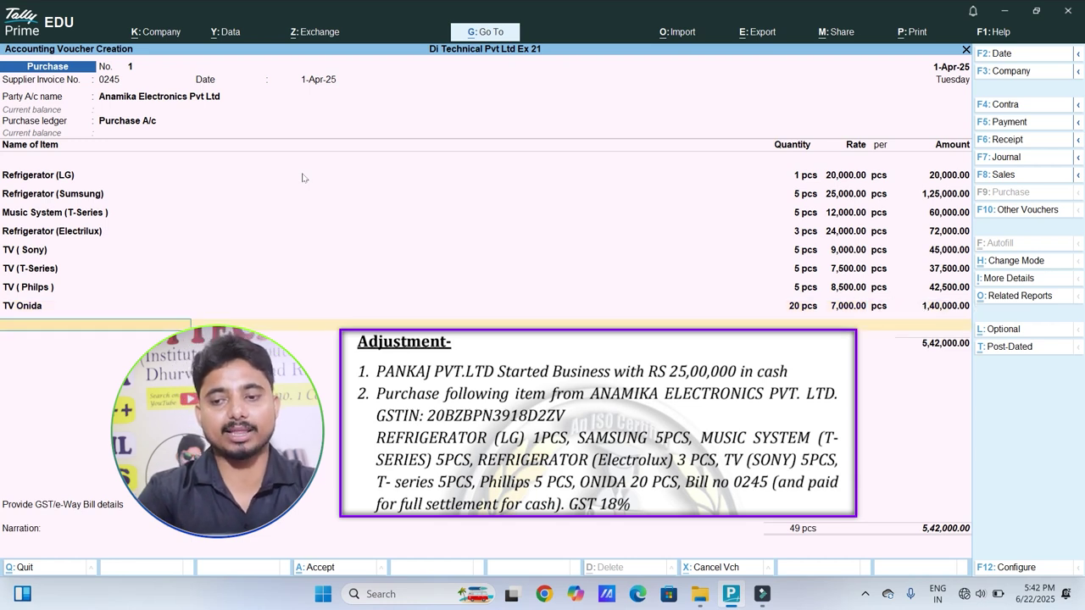
key(Return)
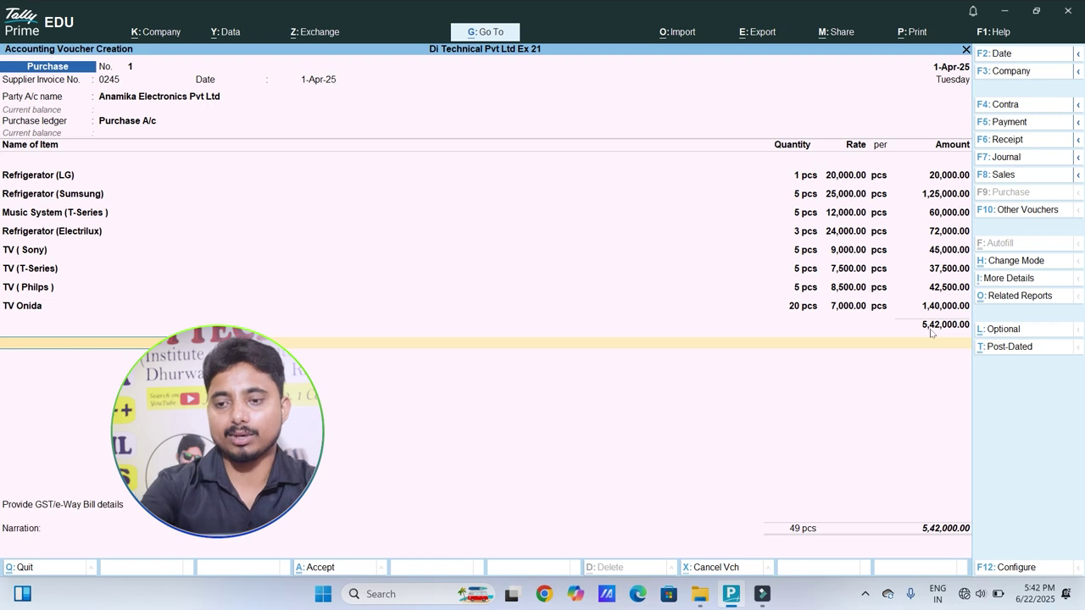
Step: Add an Input C GSt ledger line of 48,780.00 below the items, making the total 5,90,780.00
key(space)
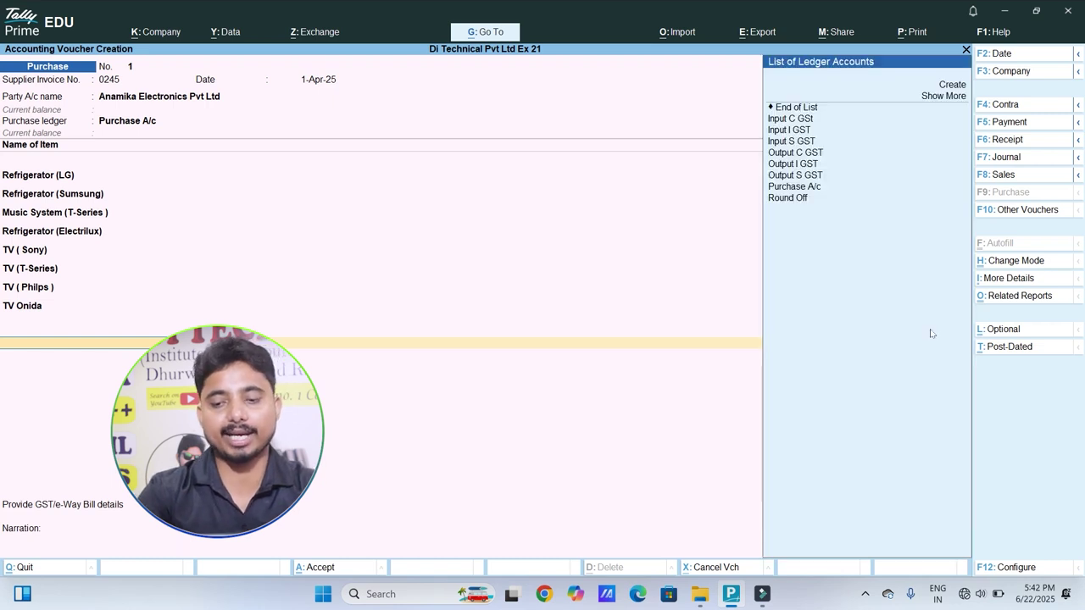
key(Down)
key(Down)
key(Down)
key(Return)
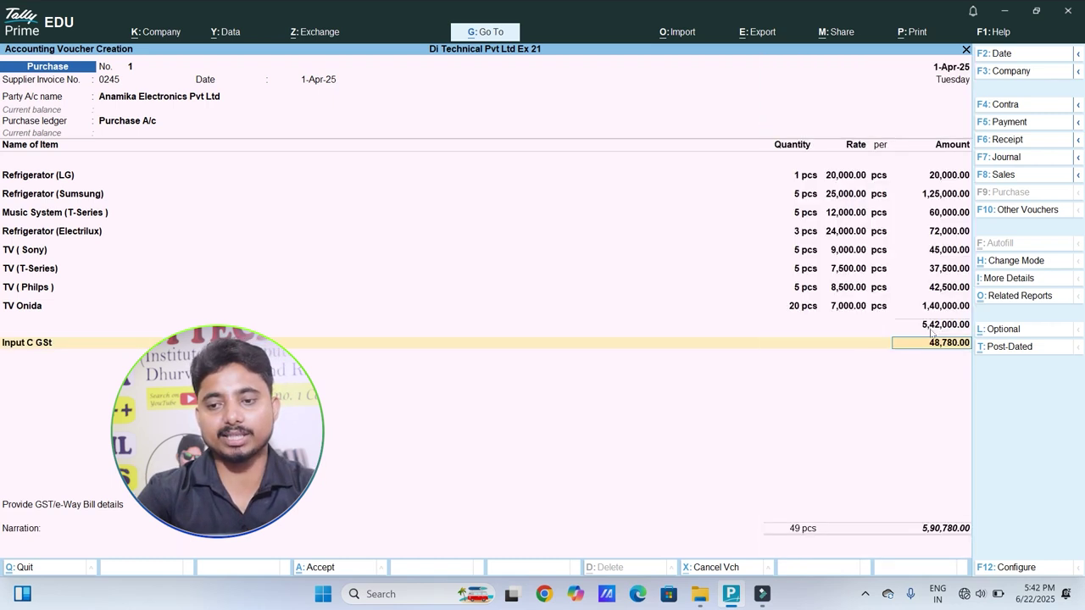
key(Return)
key(Down)
key(Down)
key(Down)
key(Down)
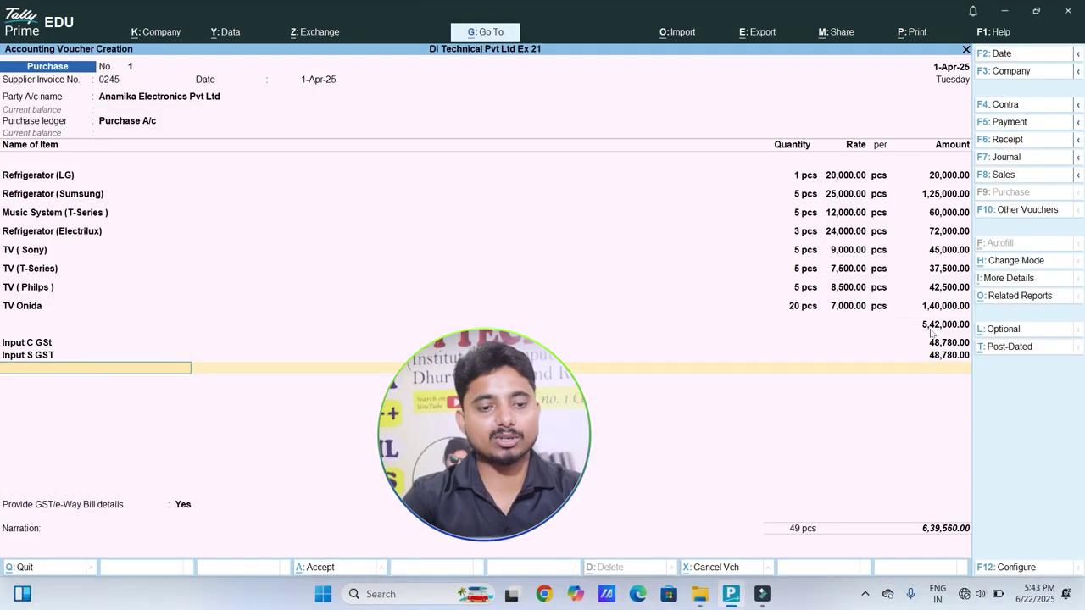
Step: Provide GST/e-Way Bill details with transporter None, then accept New Ref 0245 and save
key(Return)
key(Return)
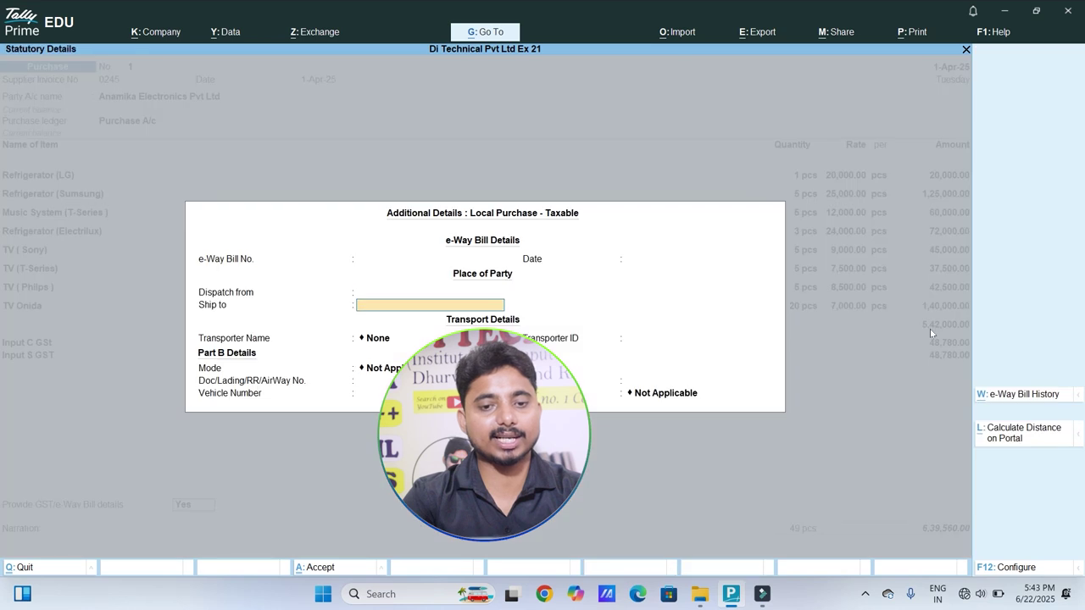
key(Return)
key(Return)
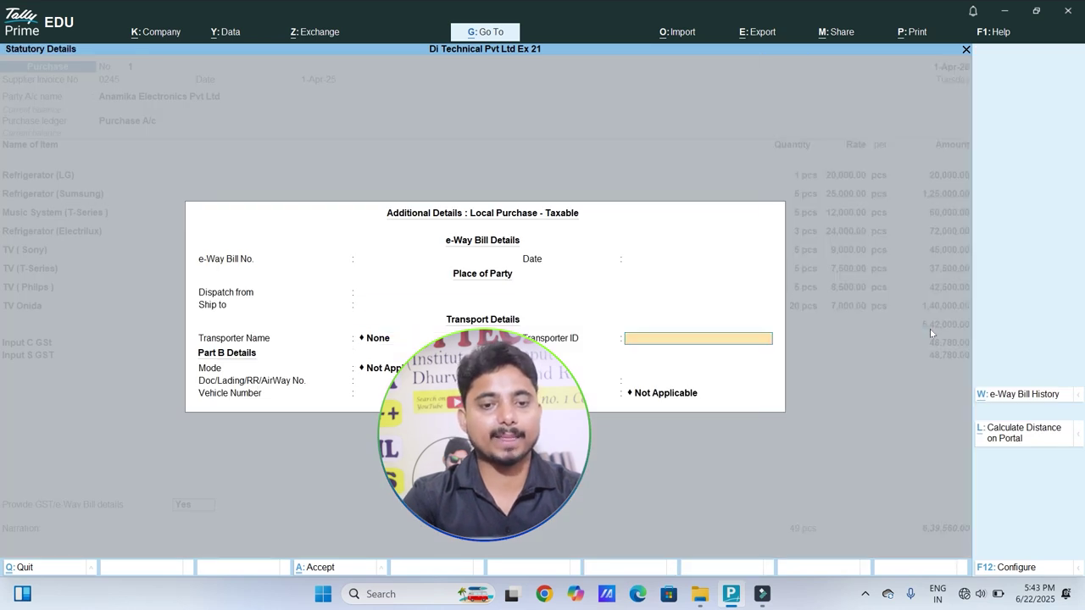
key(Return)
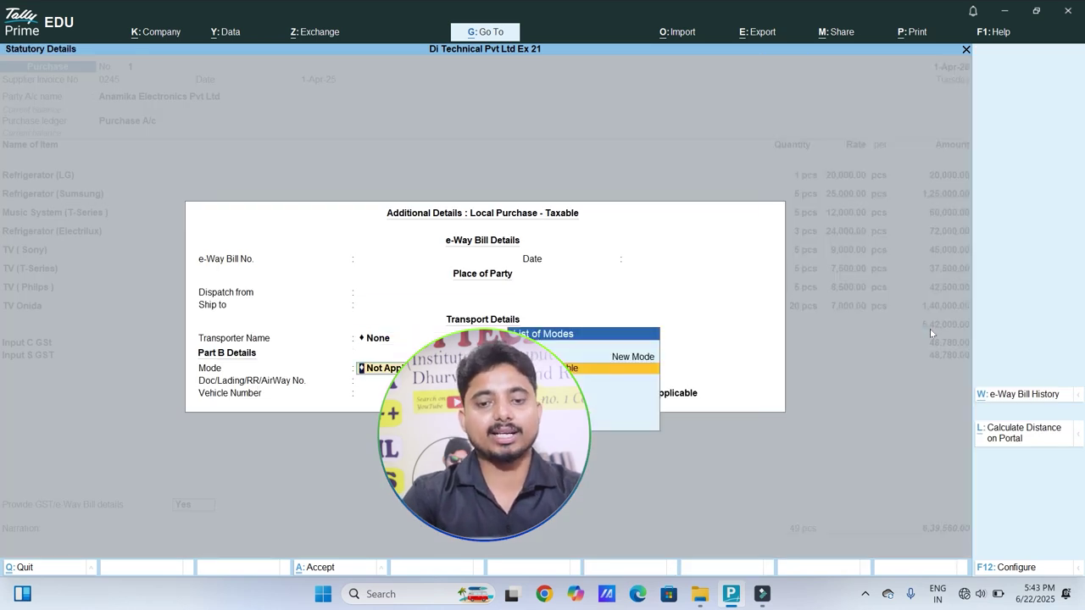
key(Return)
key(Return)
key(Return)
key(Return)
key(Return)
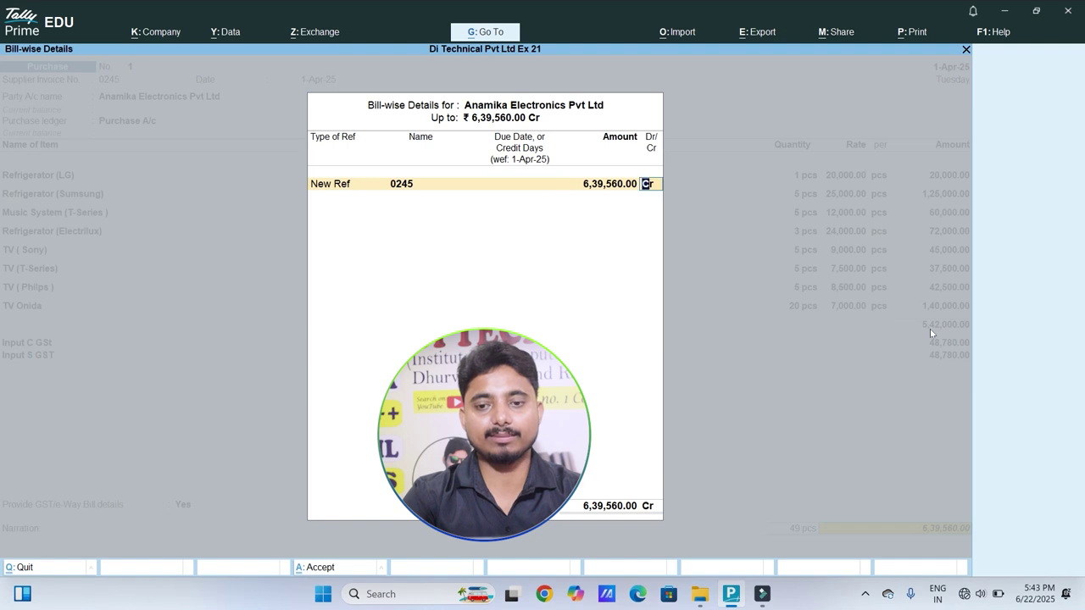
key(Return)
key(Return)
key(Return)
key(Return)
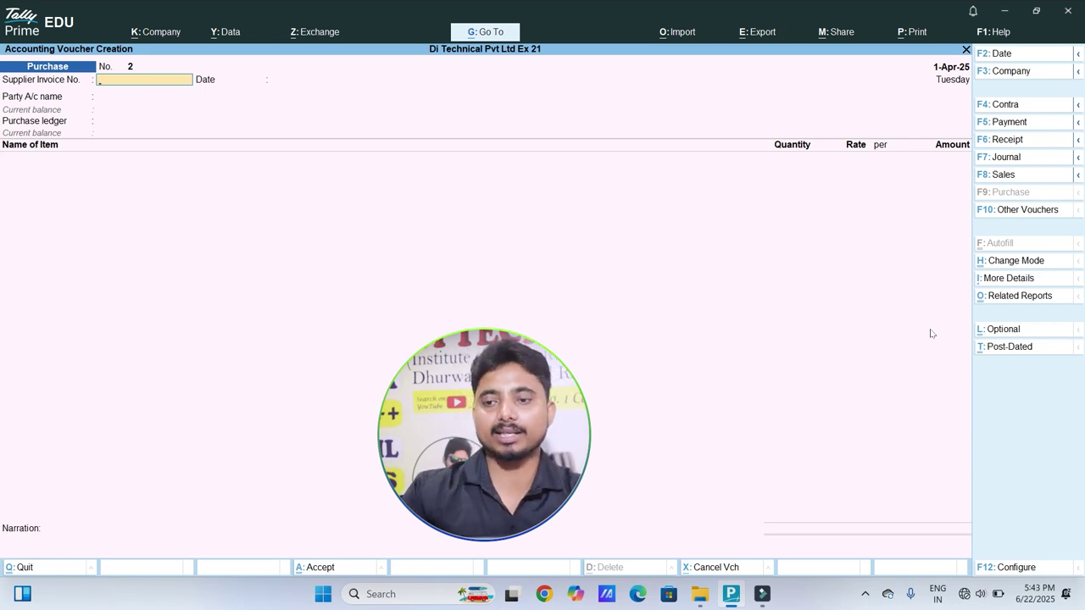
Step: Record payment No. 1 of 6,39,560 to Anamika Electronics against bill 0245 from Cash and save
click(1001, 121)
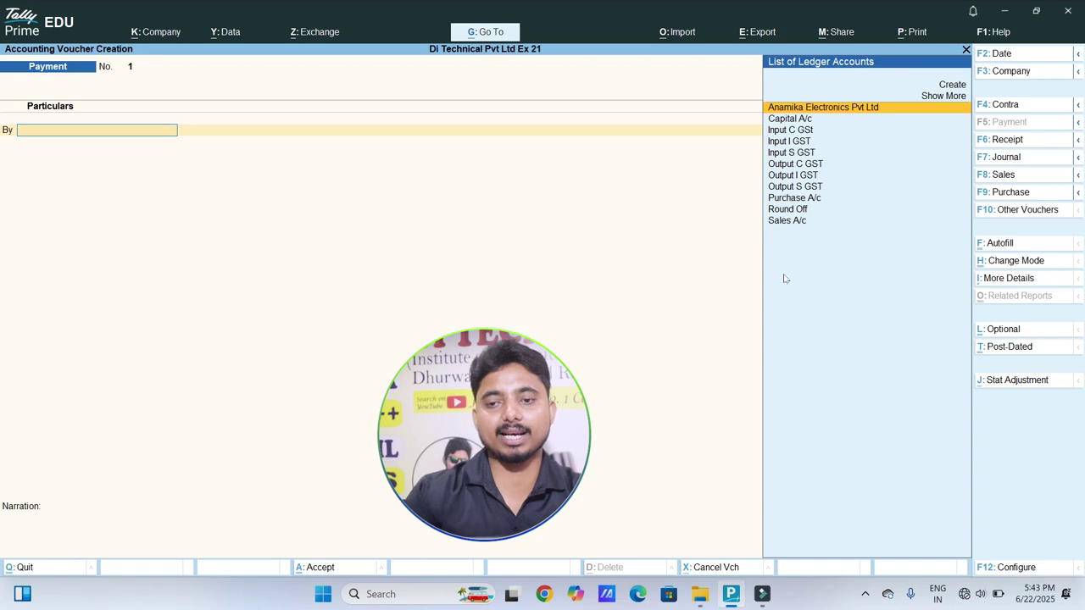
key(Return)
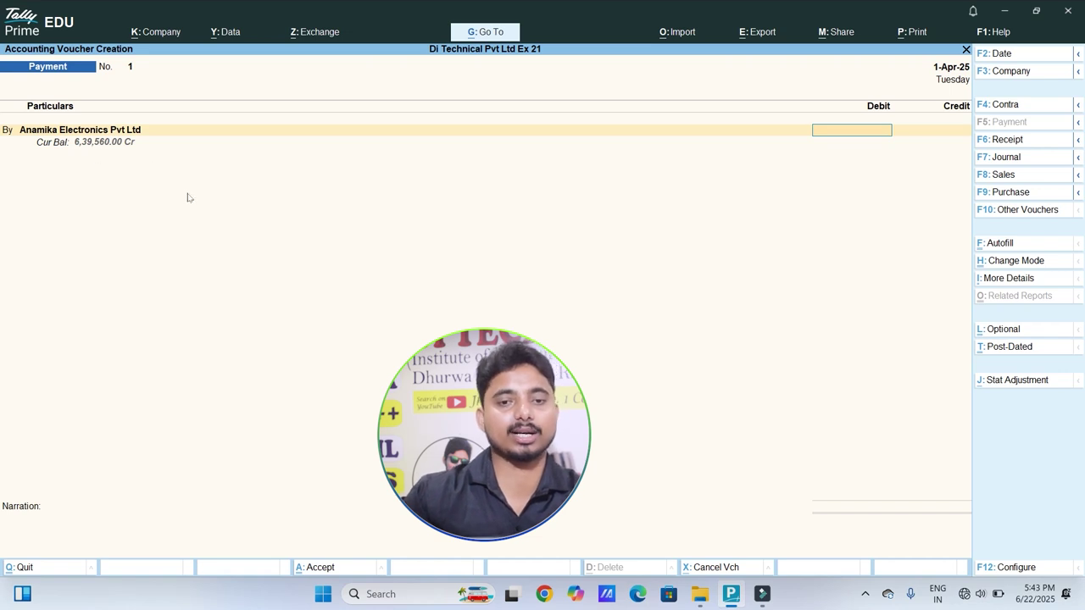
text(6,3)
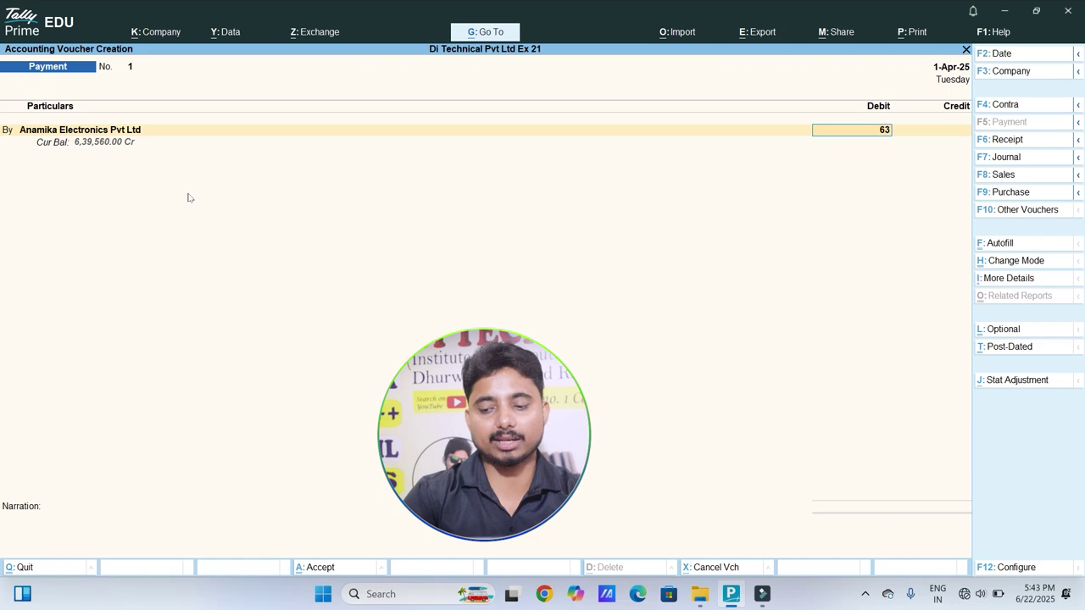
text(9,560)
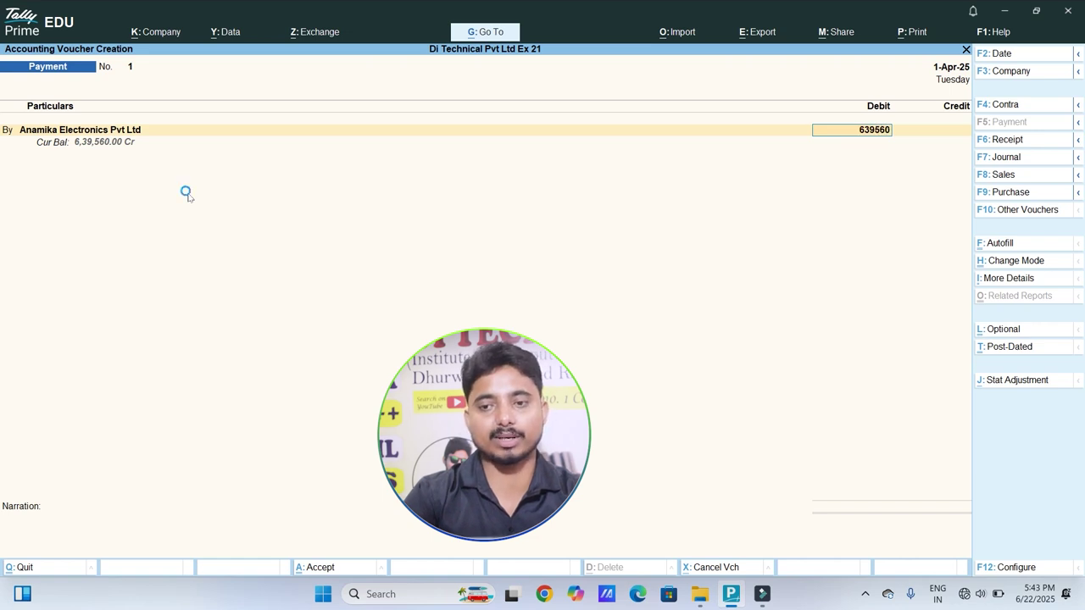
key(Return)
key(Return)
key(Return)
key(Return)
key(Return)
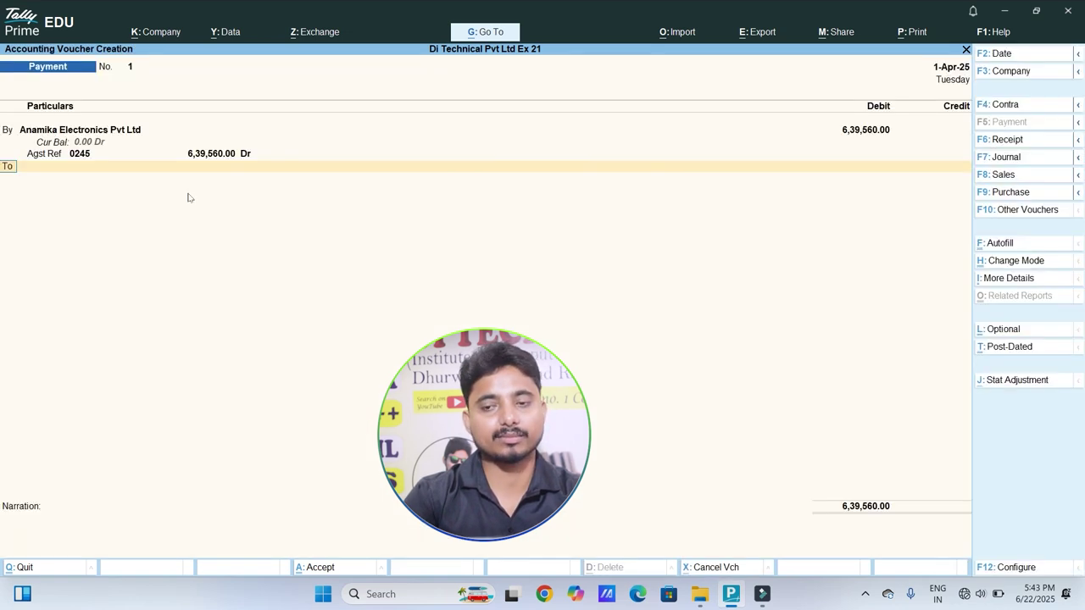
text(Cash)
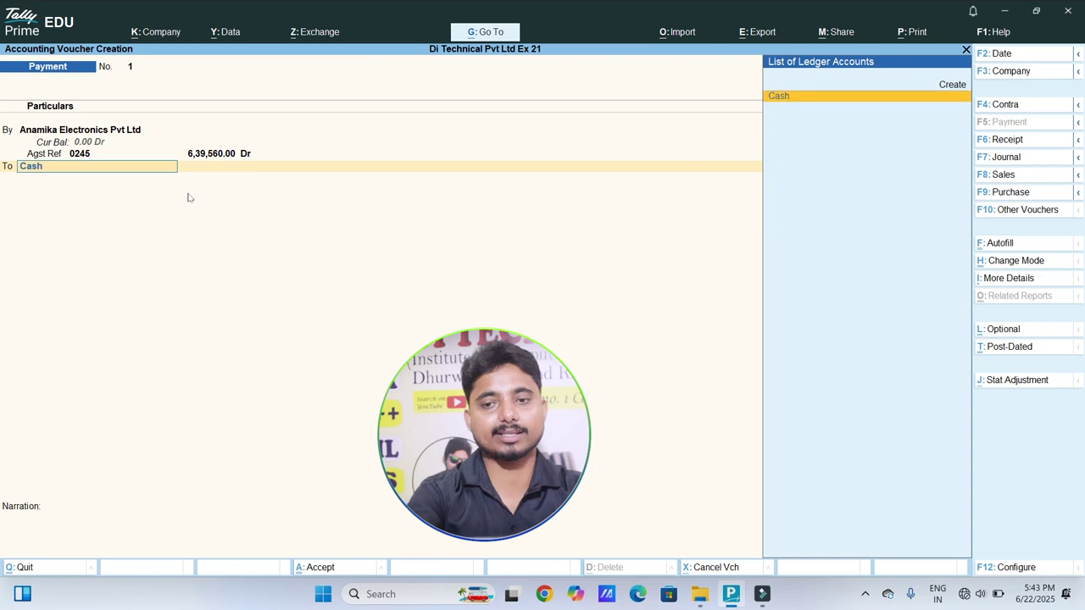
key(Return)
key(Return)
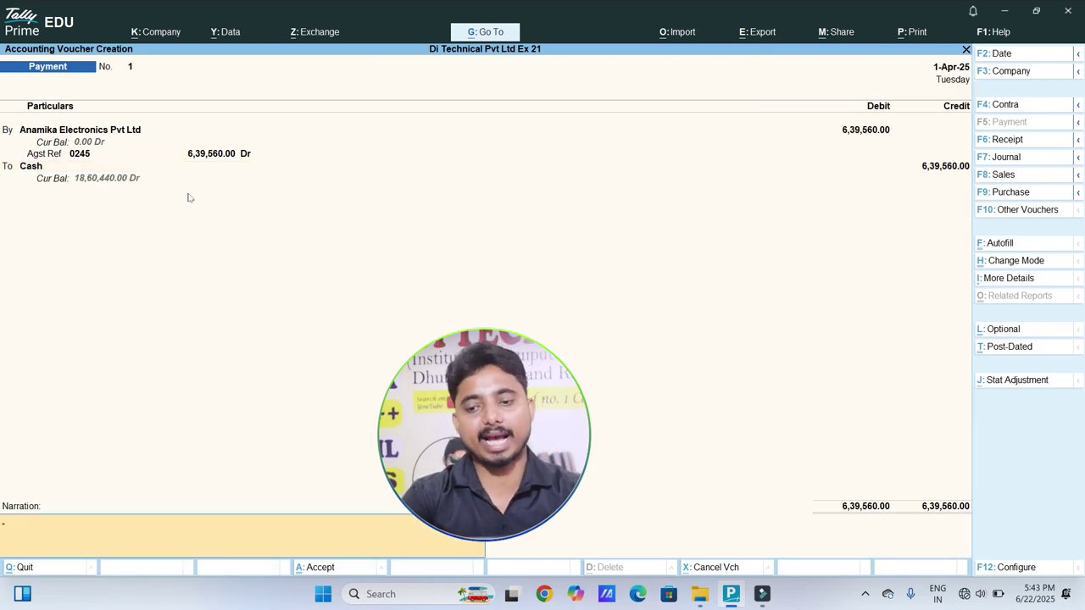
key(Return)
key(Return)
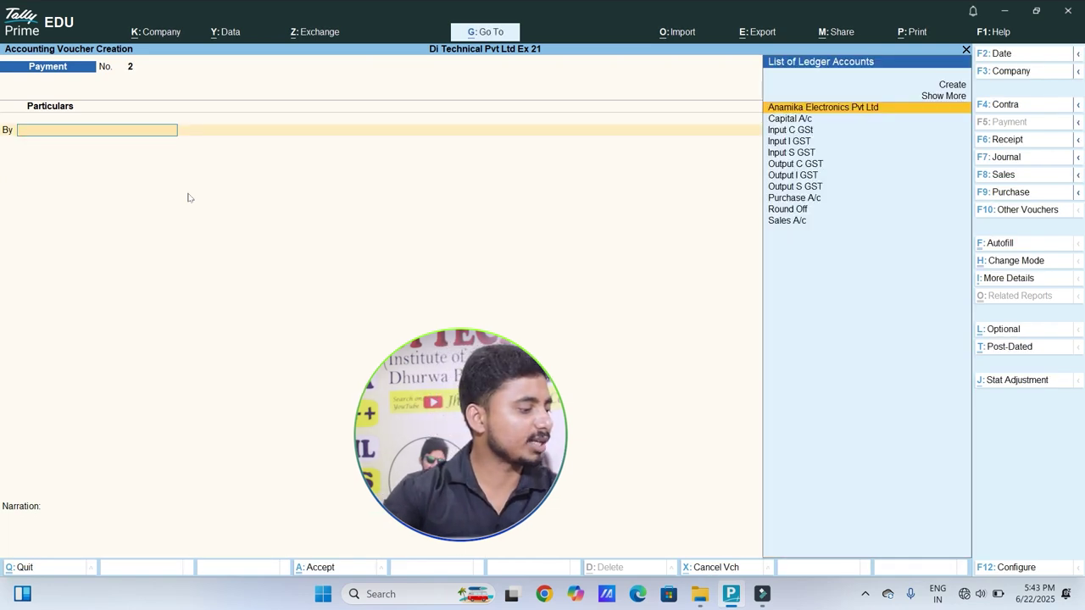
Step: Start a Purchase voucher with supplier invoice p/150, keep 1-Apr-25, and accept Anamika Electronics Pvt Ltd
click(994, 192)
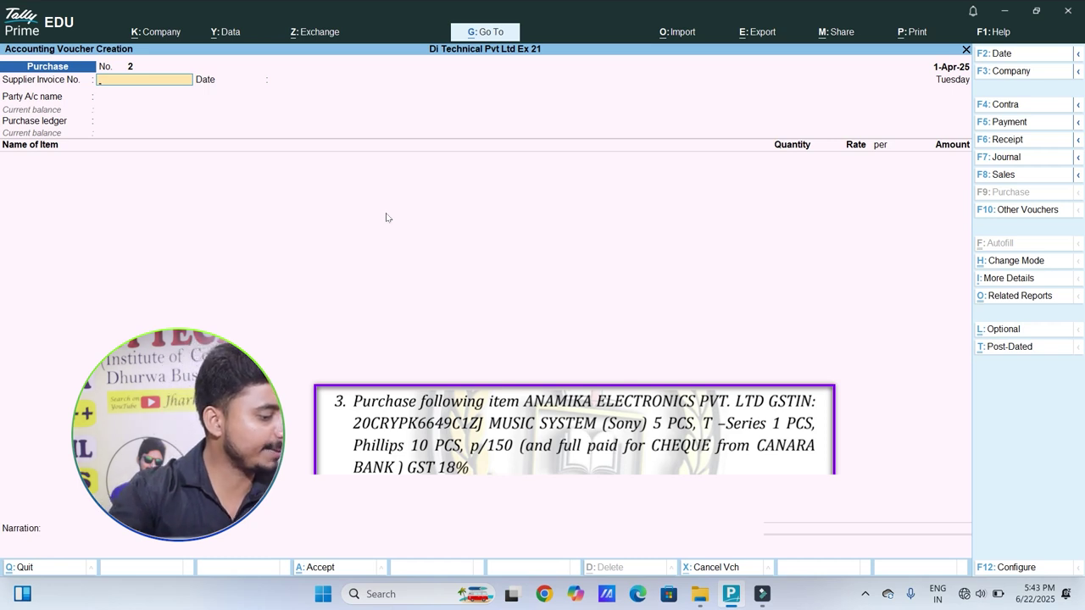
text(p/150)
key(Return)
key(Return)
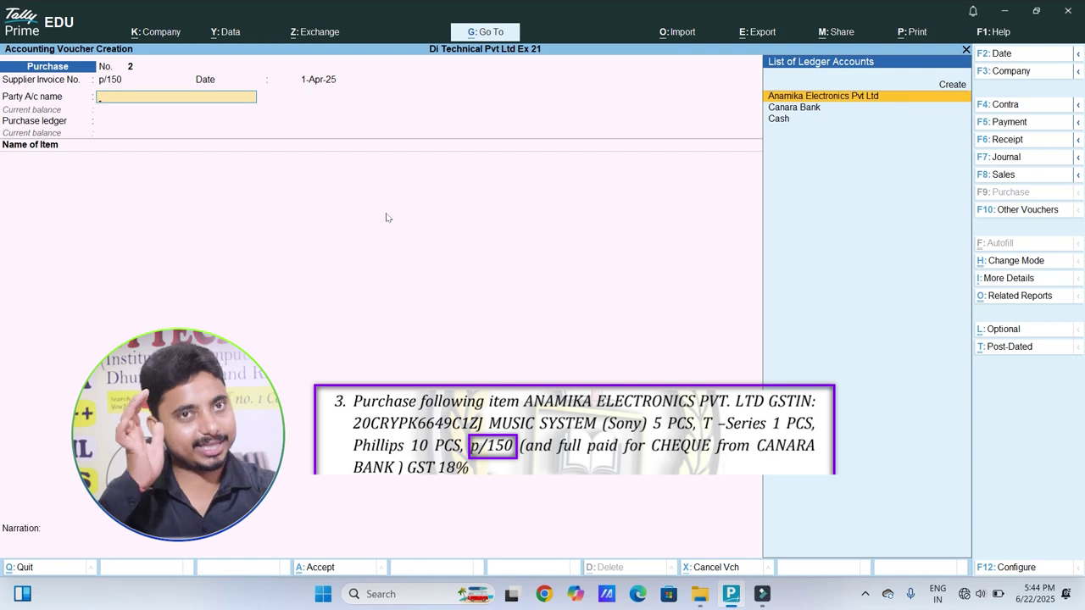
key(Return)
key(Return)
key(Return)
key(Return)
key(Return)
key(Return)
key(Return)
key(Return)
key(Return)
key(Return)
key(Return)
key(Return)
key(Return)
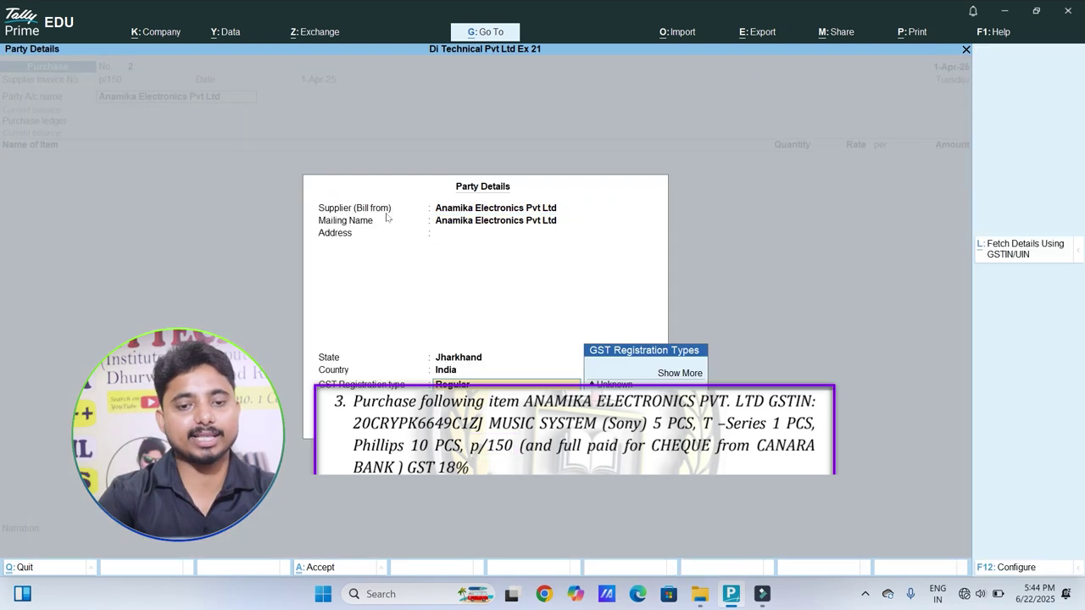
key(Return)
key(Return)
key(Return)
key(Return)
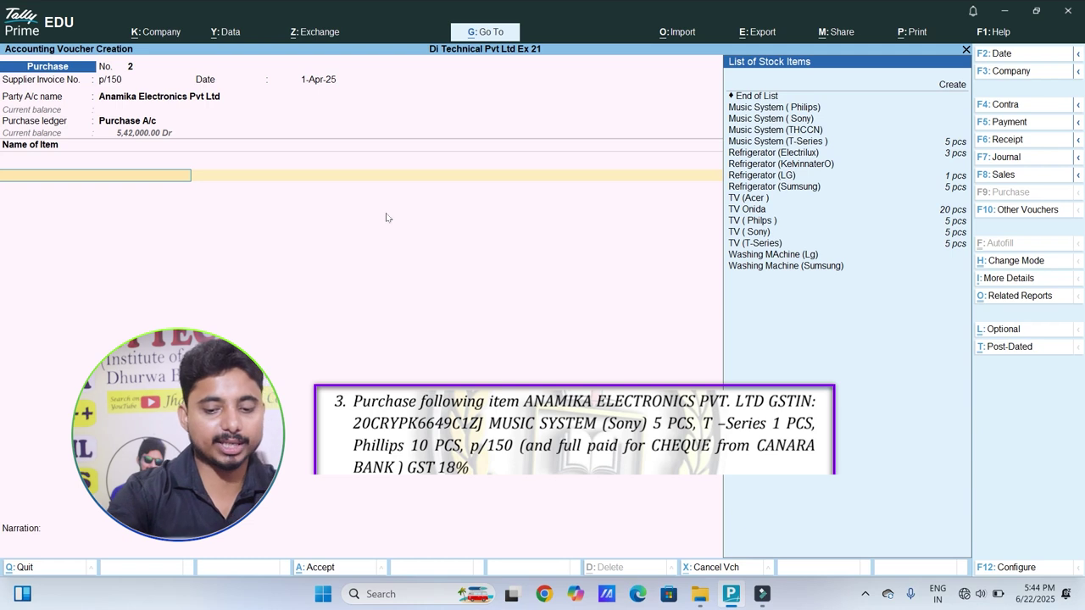
Step: Add 5 pcs of Music System (Sony) and 1 pc of Music System (T-Series)
text(Musi)
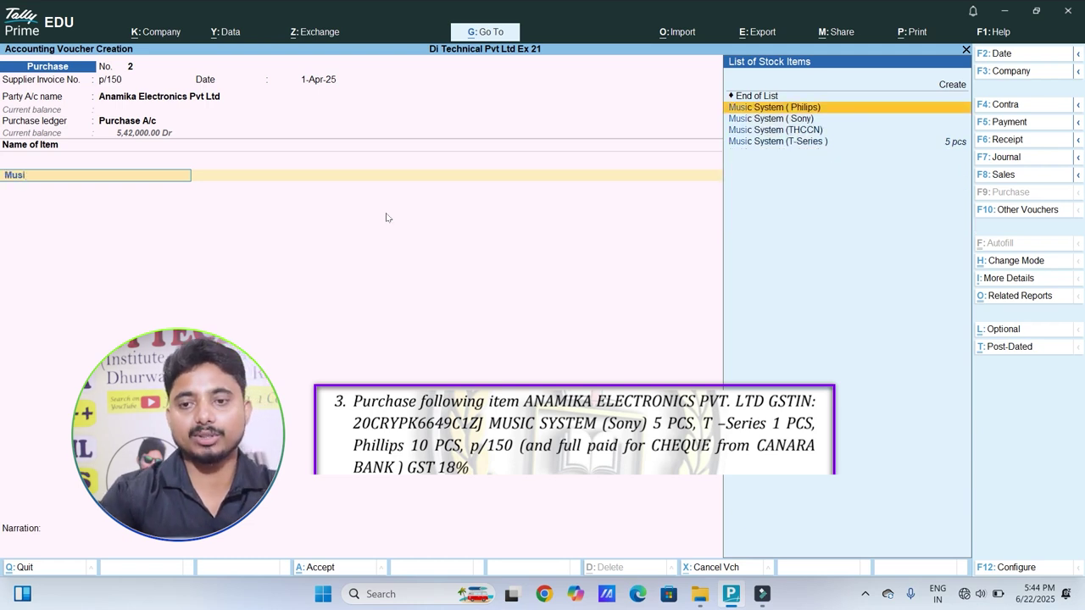
key(Down)
key(Return)
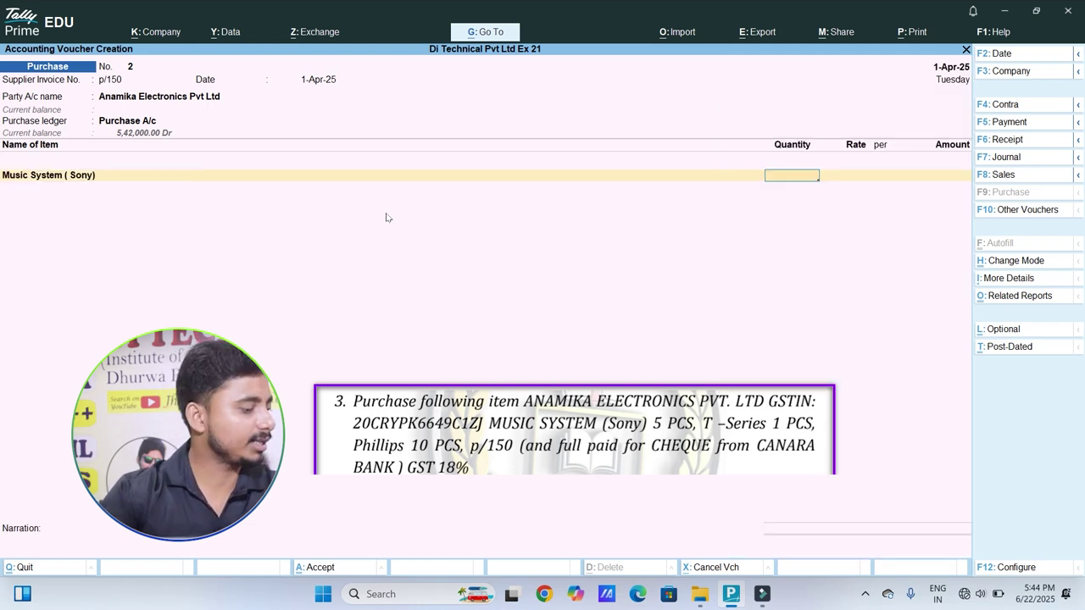
text(5)
key(Return)
key(Return)
key(Return)
key(Return)
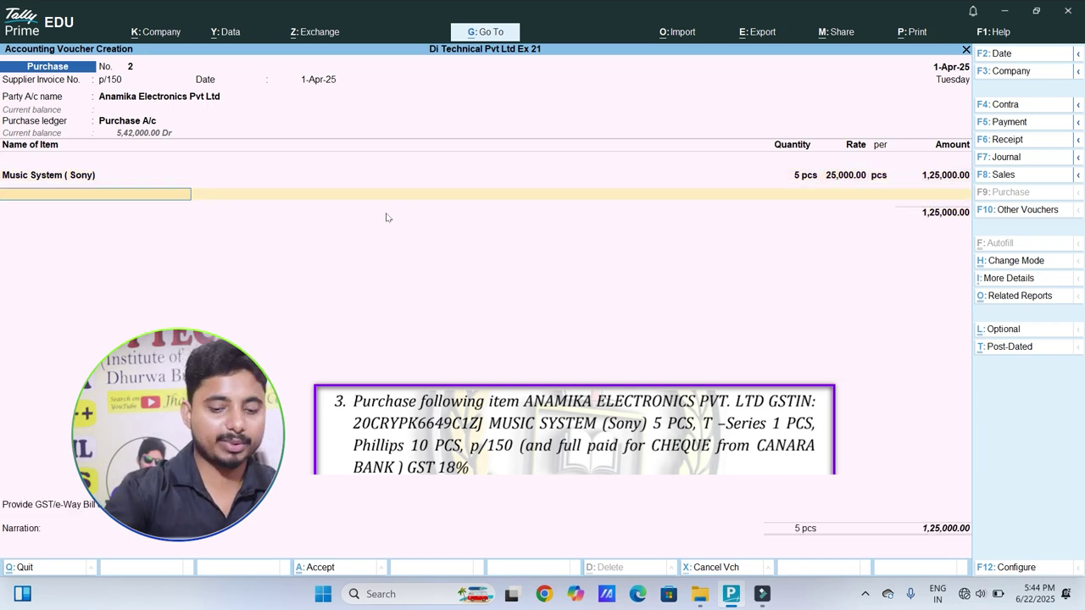
text(Mu)
key(Down)
key(Down)
key(Down)
key(Down)
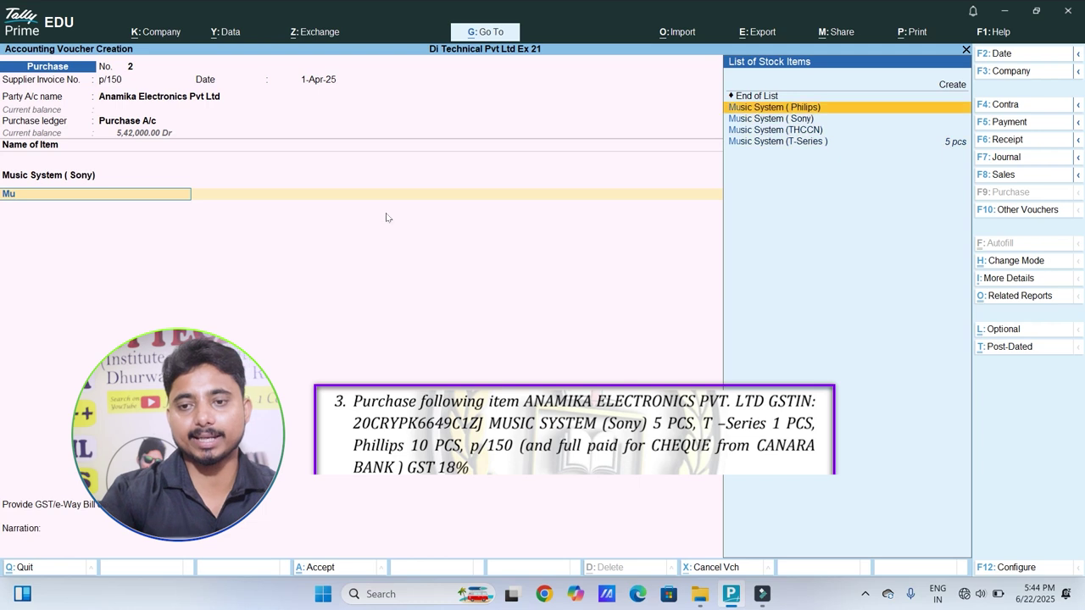
key(Return)
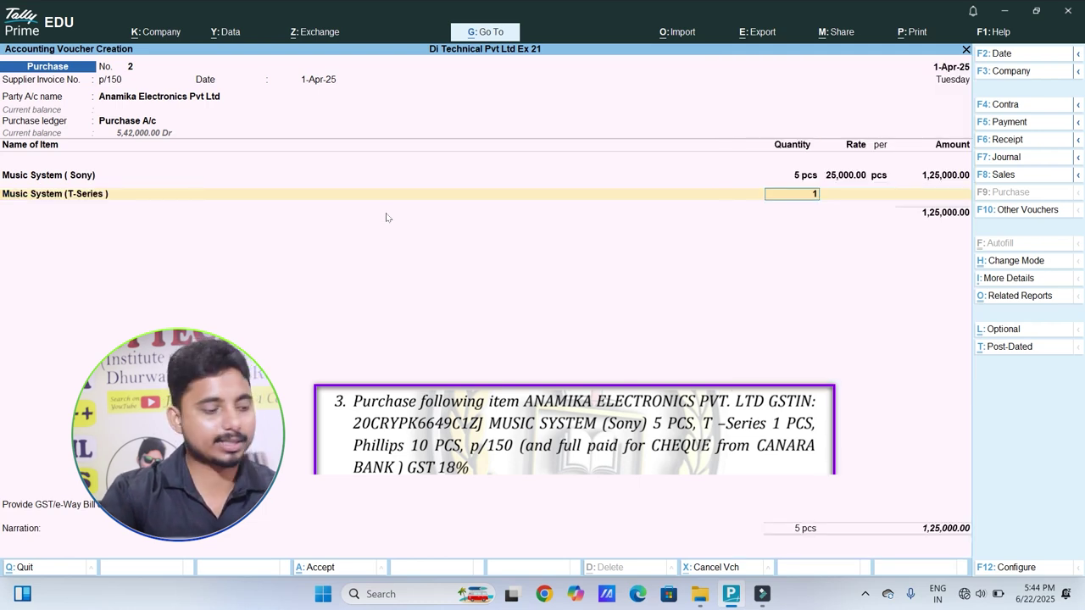
text(1)
key(Return)
key(Return)
key(Return)
key(Return)
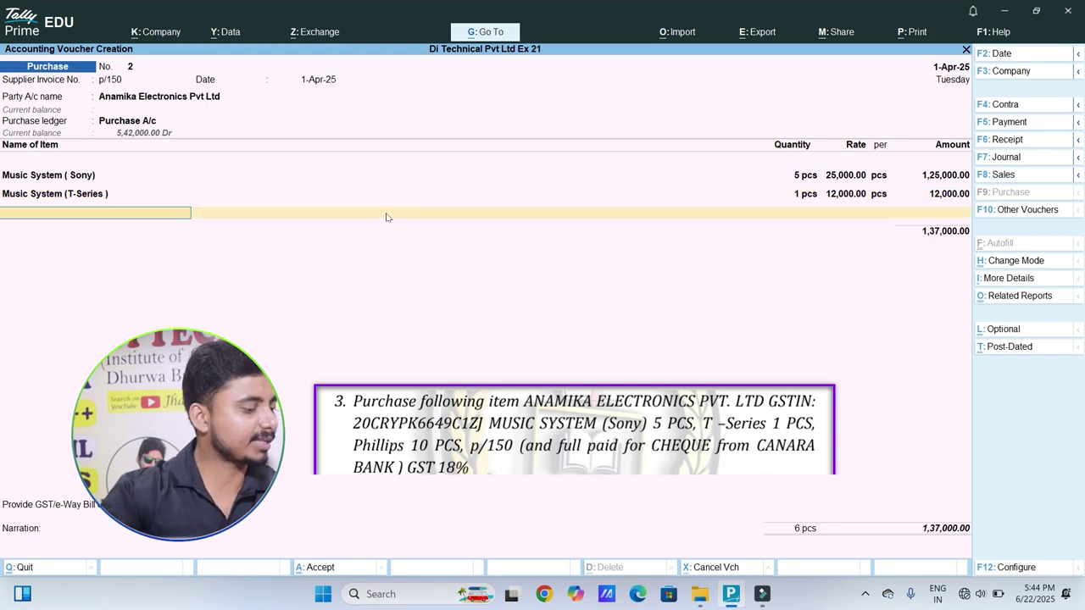
Step: Add 10 pcs of Music System (Philips) and finish the item lines
text(Mu)
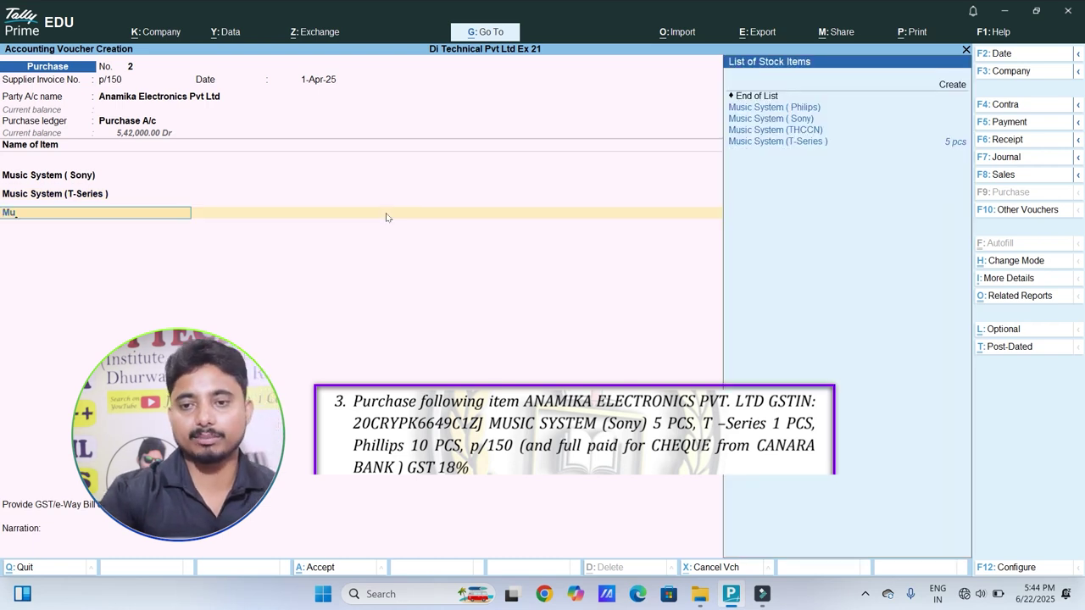
key(Down)
key(Down)
key(Up)
key(Return)
text(10)
key(Return)
key(Return)
key(Return)
key(Return)
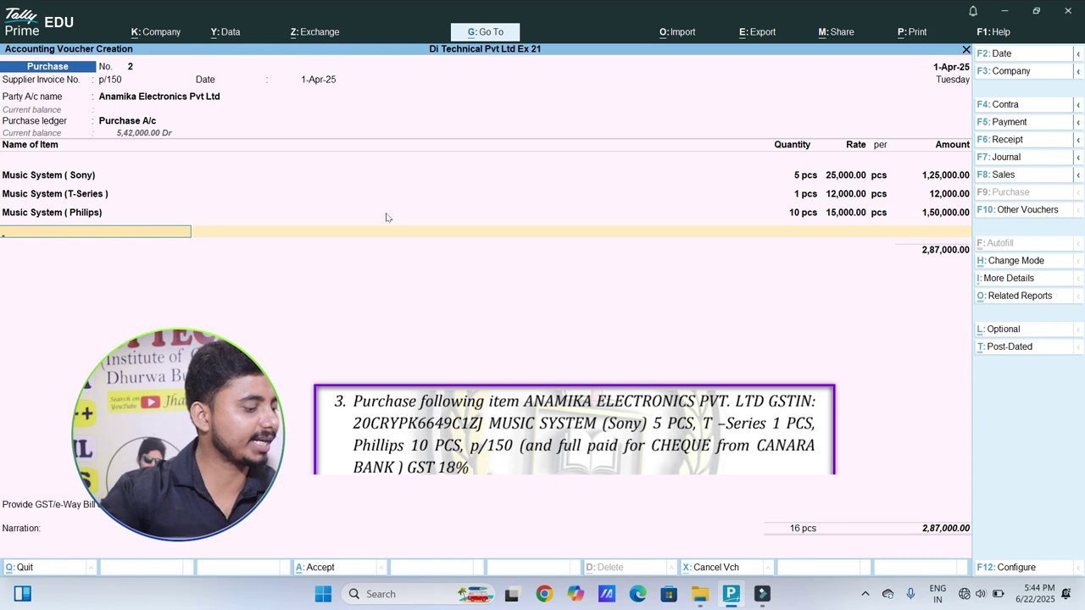
key(Return)
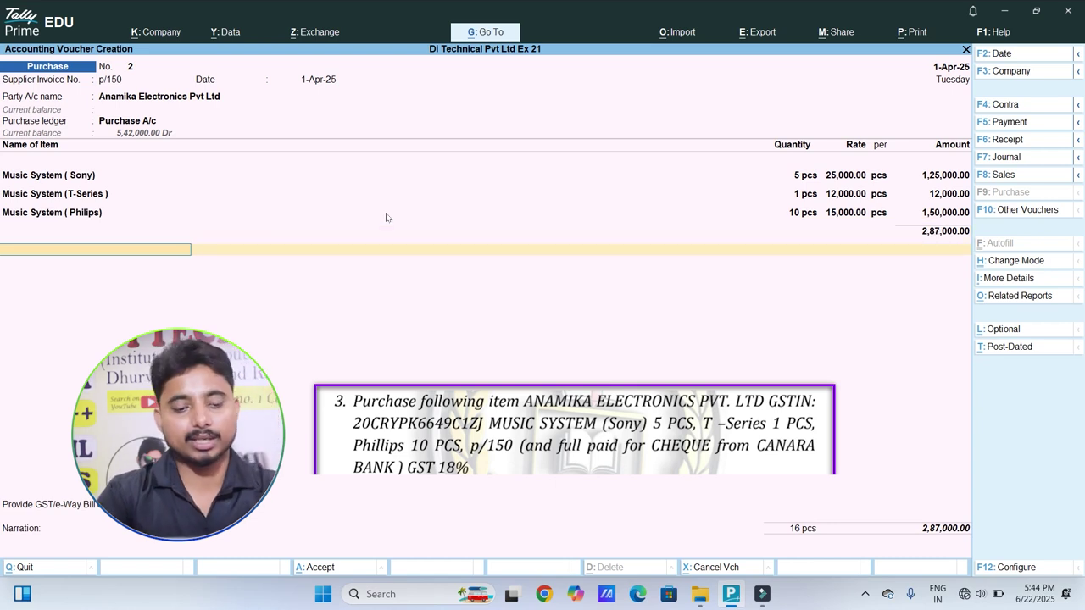
Step: Add Input C GST and Input S GST of 25,830.00 each and save the purchase
text(in)
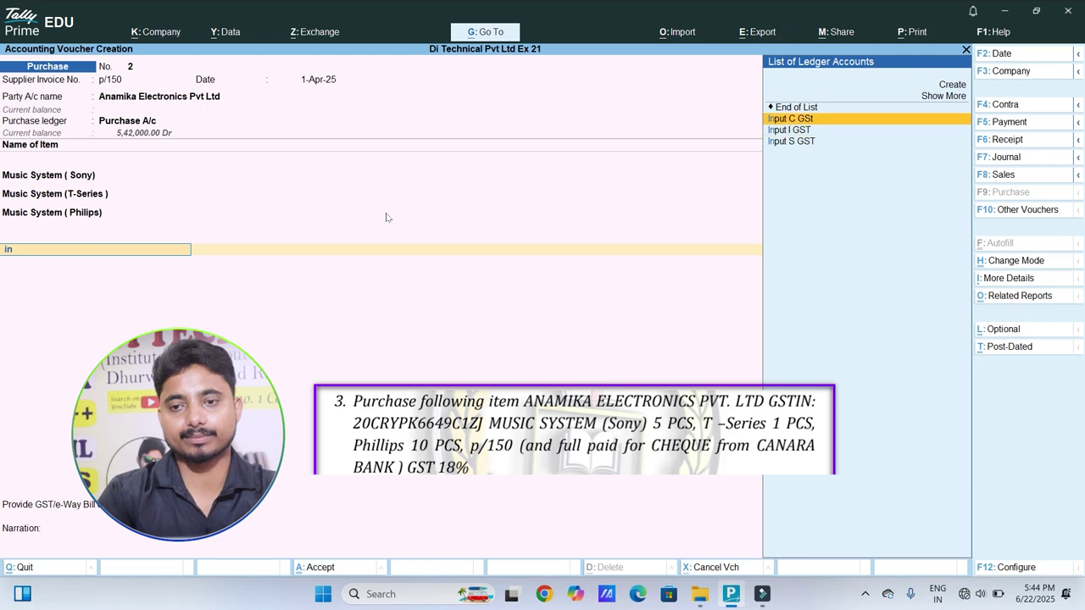
key(Return)
key(Return)
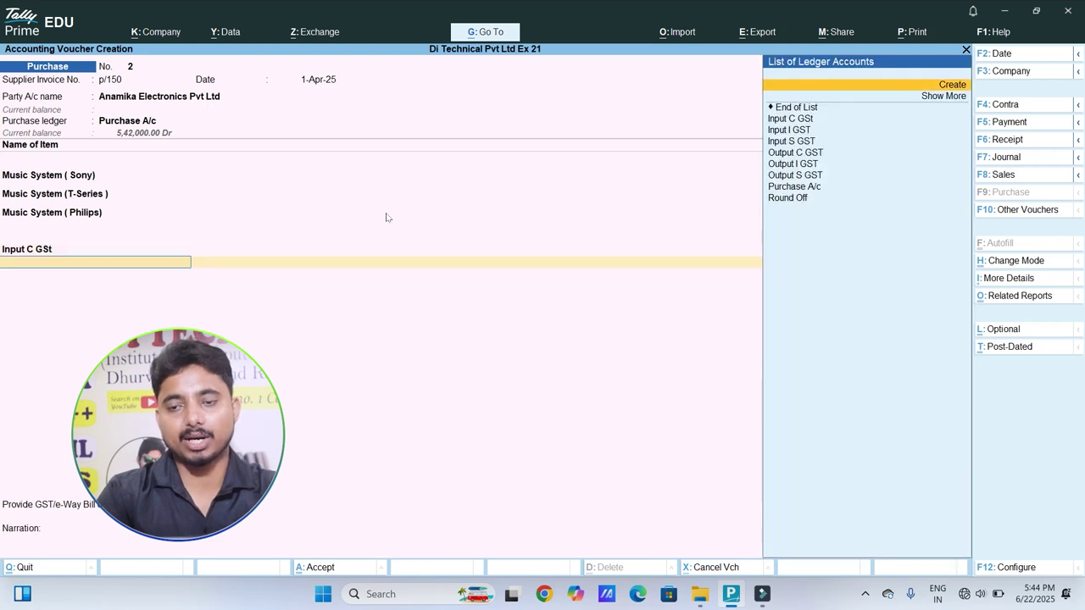
key(Down)
key(Down)
key(Down)
key(Return)
key(Return)
key(Return)
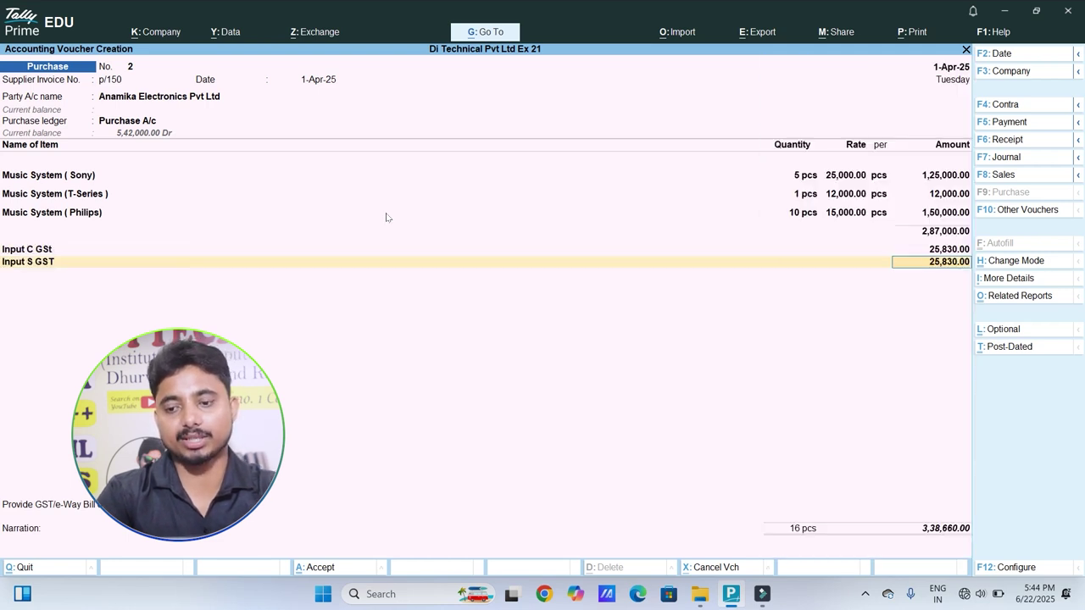
key(Return)
key(Return)
key(Return)
key(Return)
key(Return)
key(Return)
key(Return)
key(Return)
key(Return)
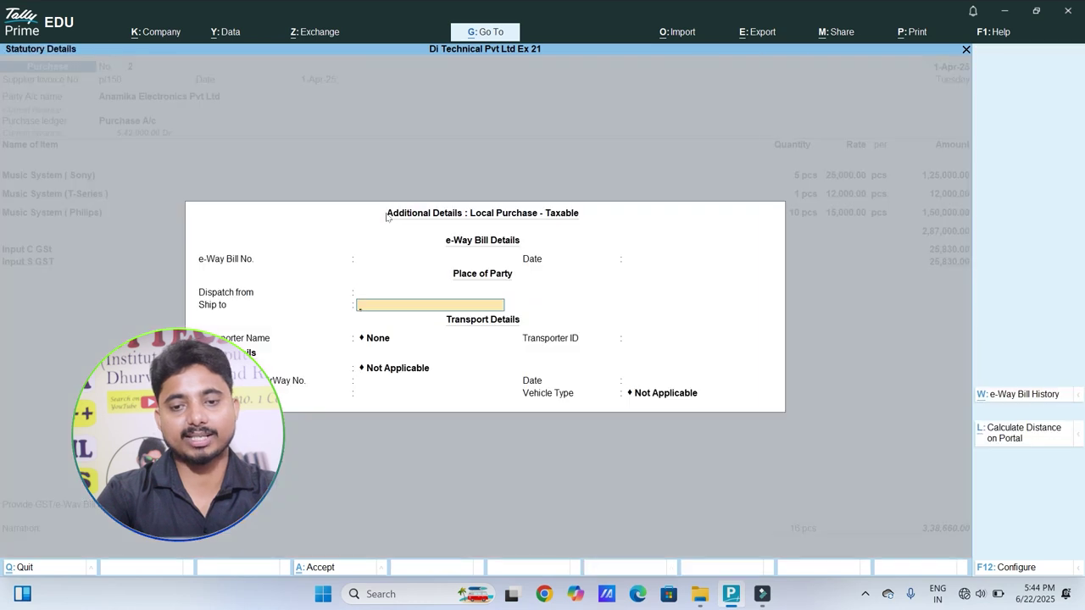
key(Return)
key(Return)
key(Return)
key(Return)
key(Return)
key(Return)
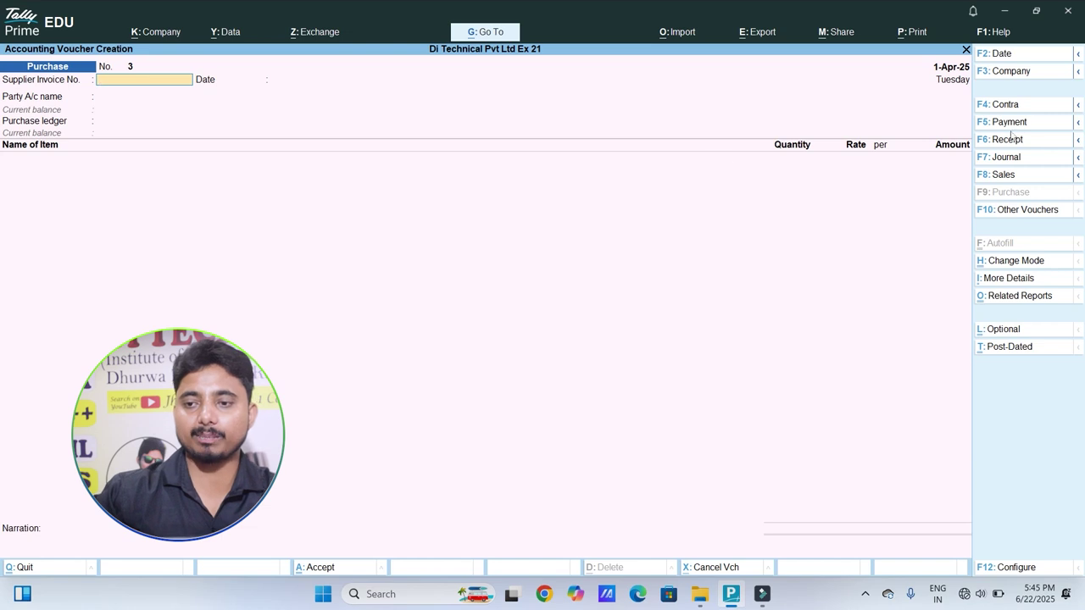
Step: Pay Anamika Electronics 3,38,660 against bill p/150 from Canara Bank by cheque and save
key(F5)
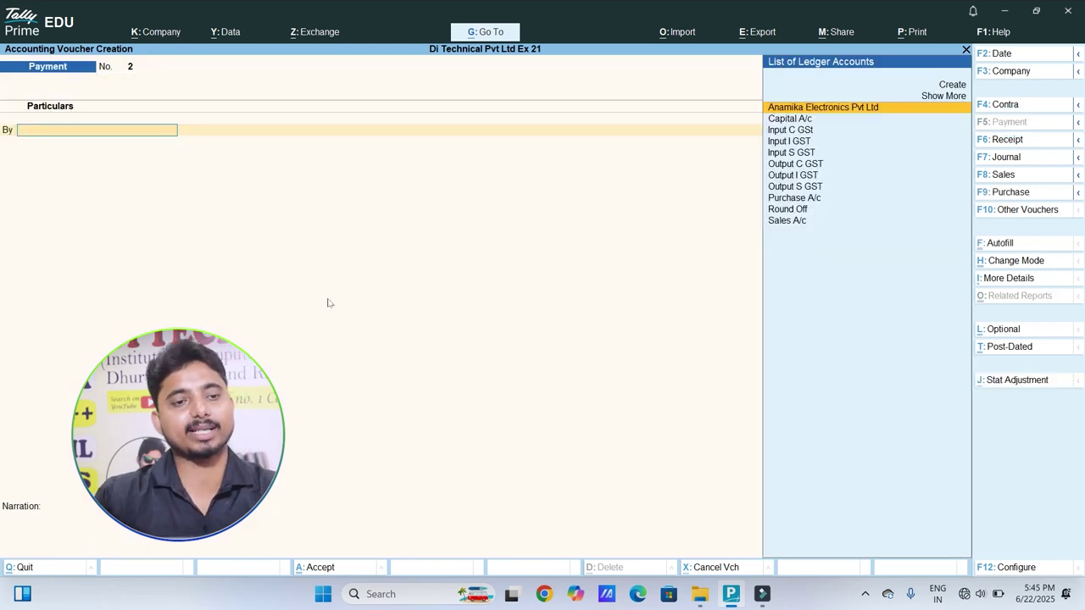
key(Return)
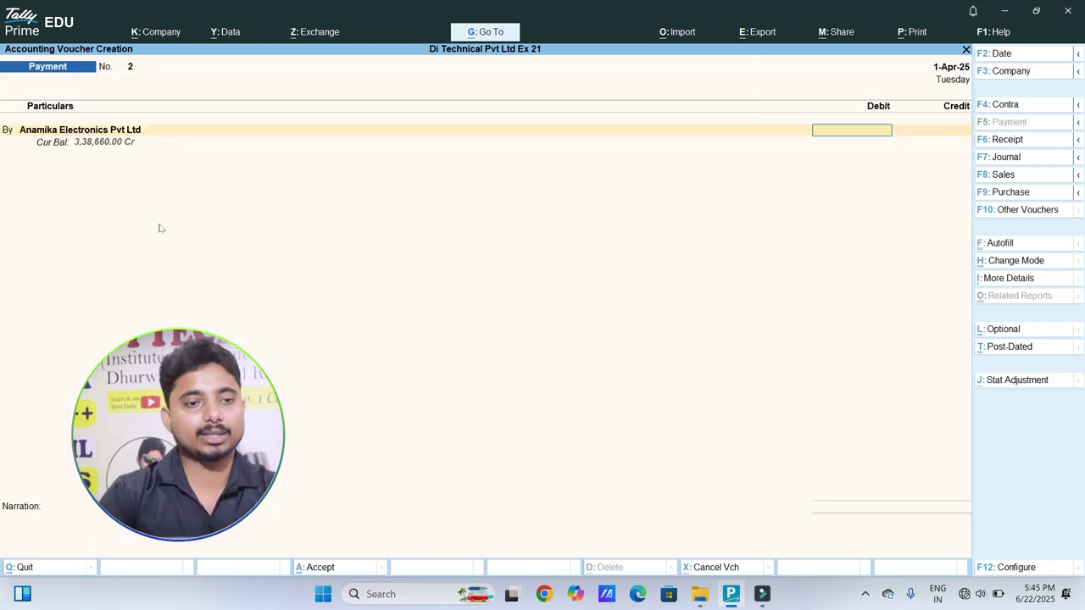
text(3)
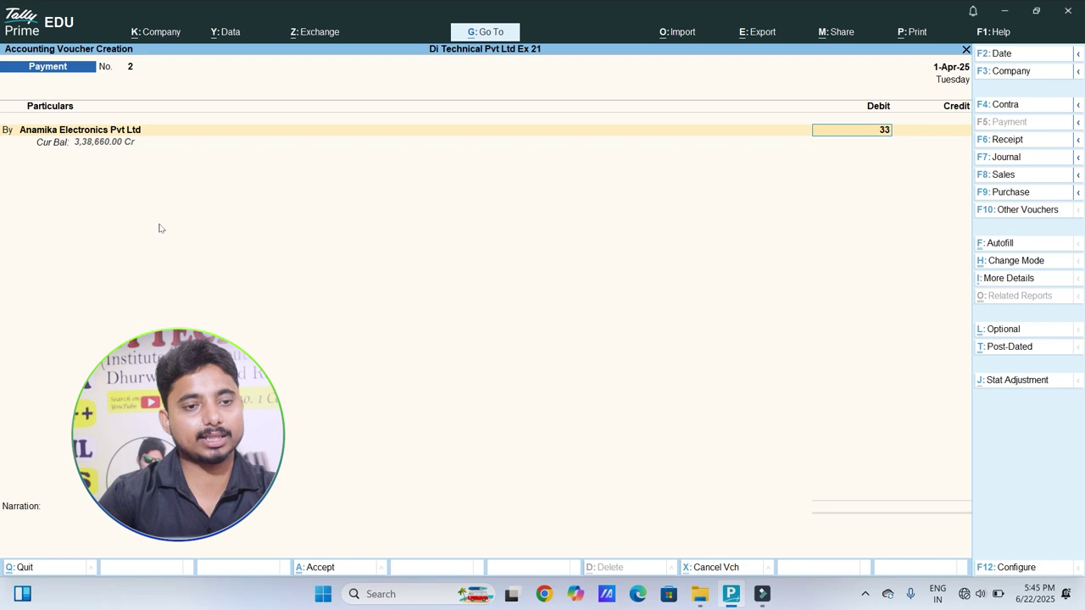
text(,38,660)
key(Return)
key(Return)
key(Return)
key(Return)
key(Return)
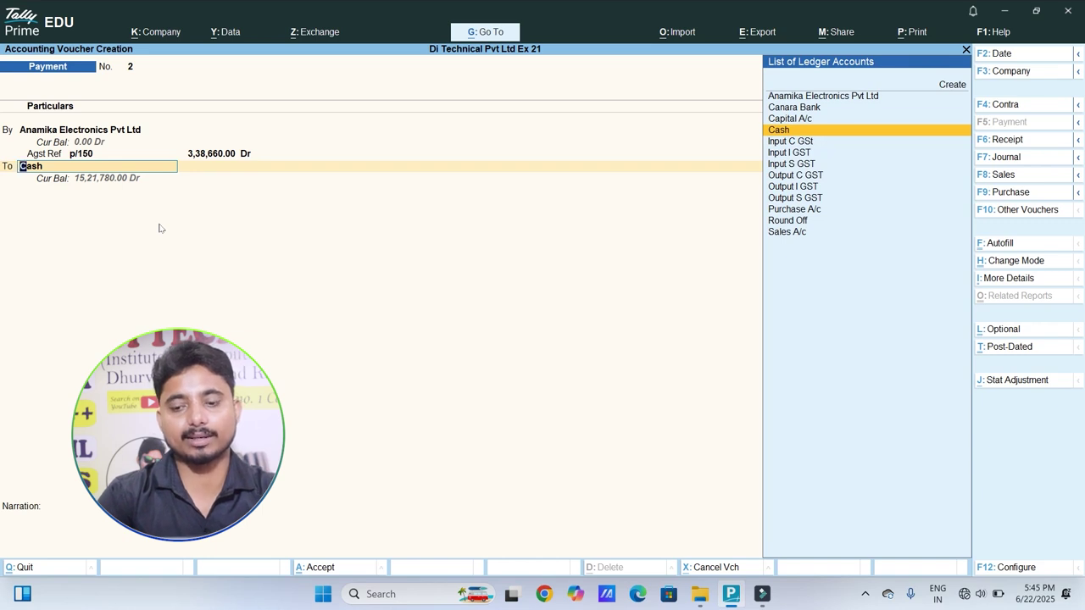
key(Up)
key(Up)
key(Return)
key(Return)
key(Return)
key(Return)
key(Return)
key(Return)
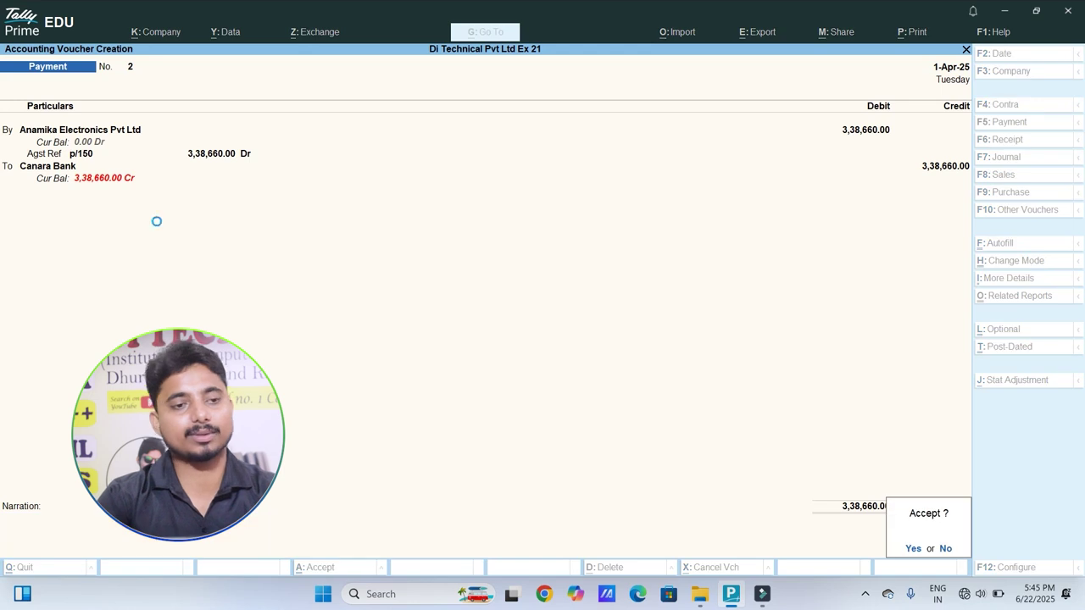
key(Return)
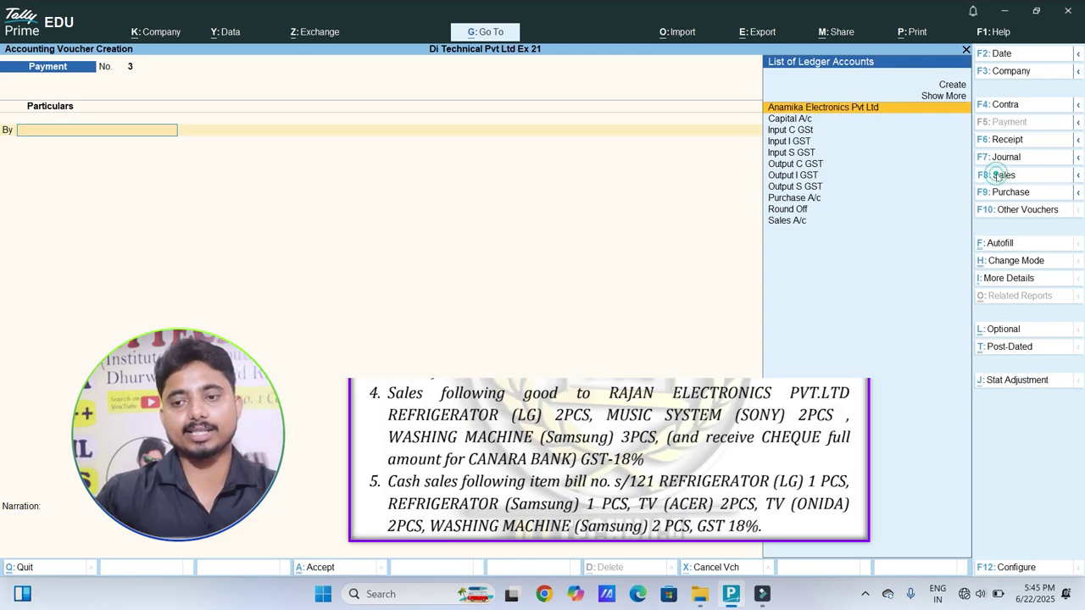
Step: Begin a Sales voucher and create a new party ledger named Rajan Electronics Pvt Ltd
click(1003, 174)
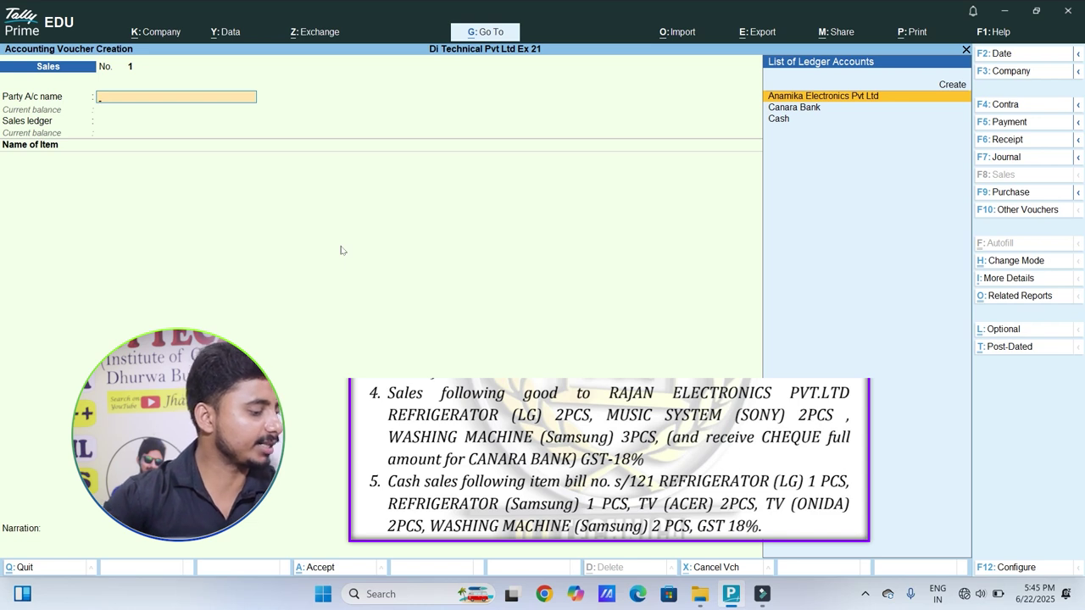
key(Up)
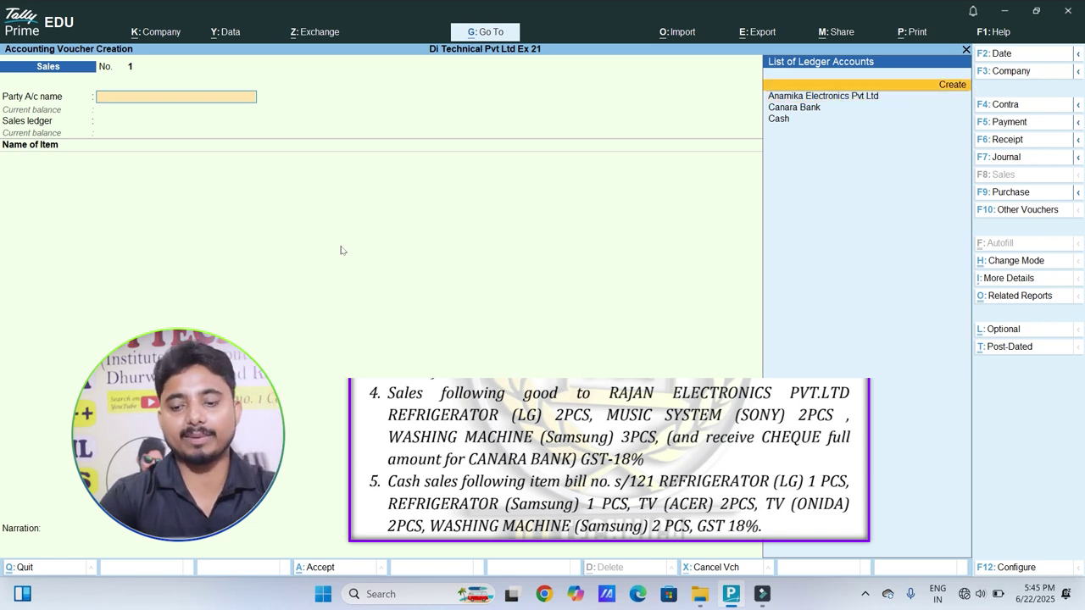
key(Return)
text(Ra)
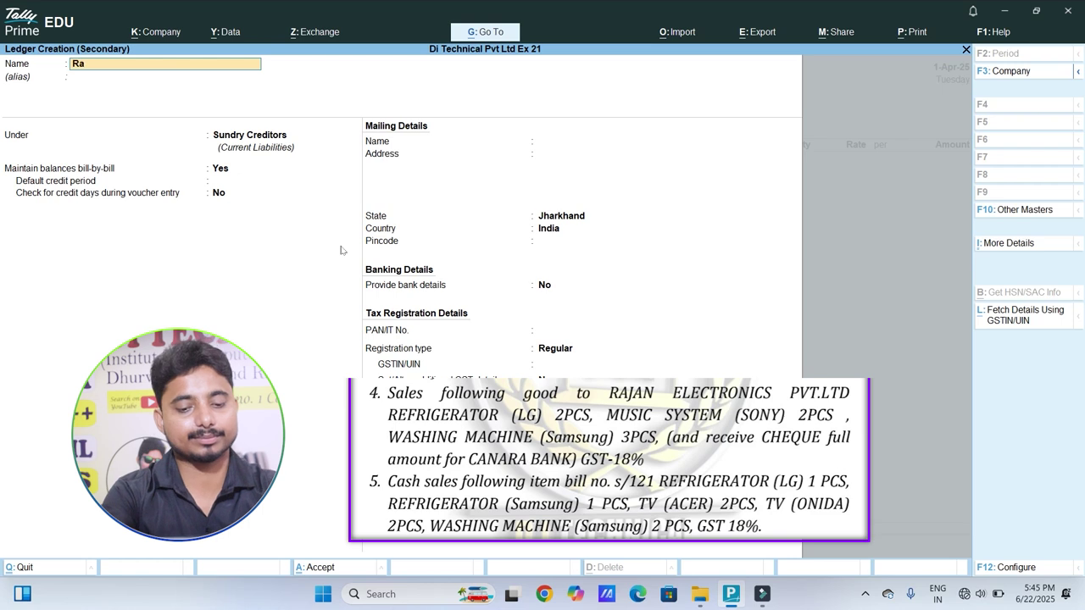
text(jan Electroni)
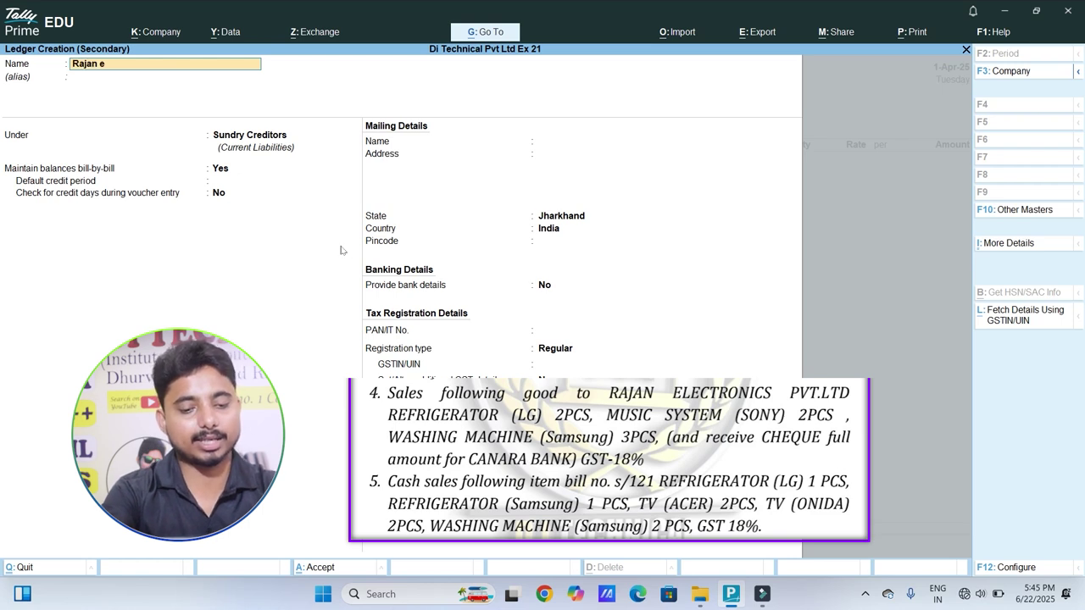
text(c)
text(vt Ltd)
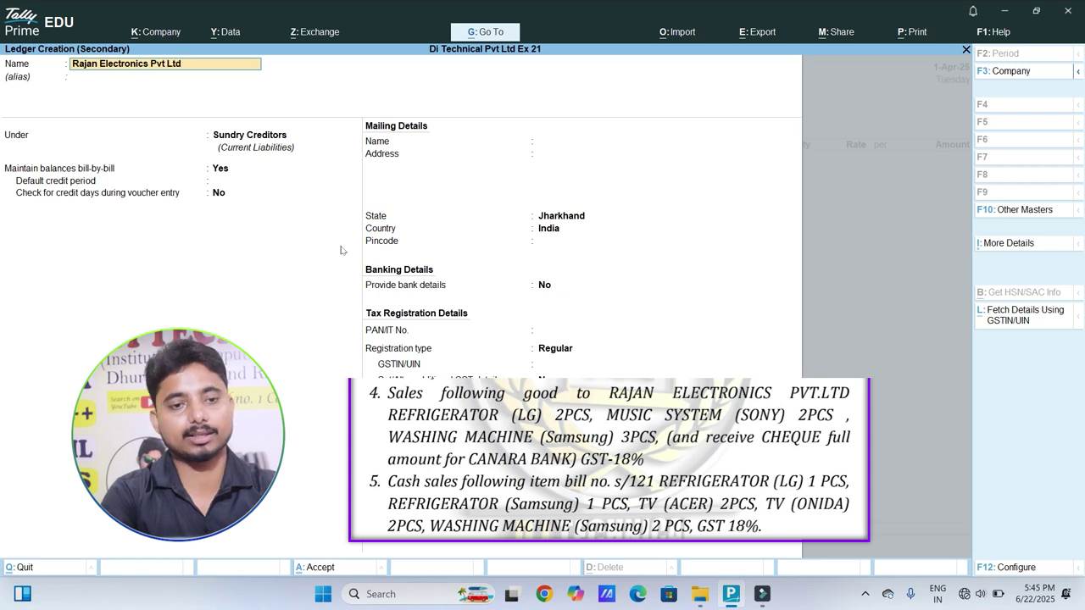
key(Return)
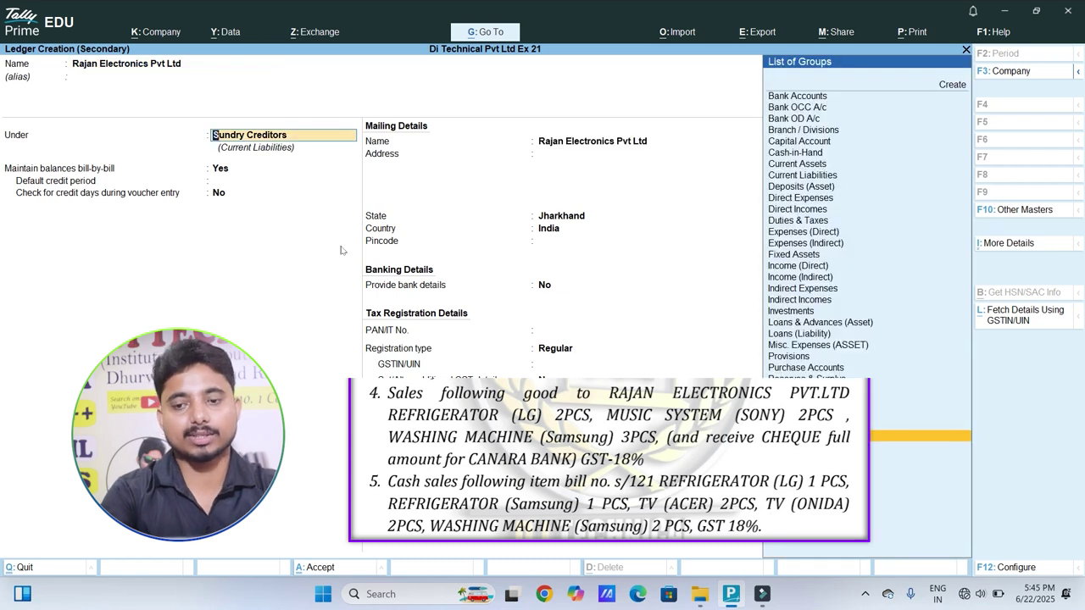
key(Return)
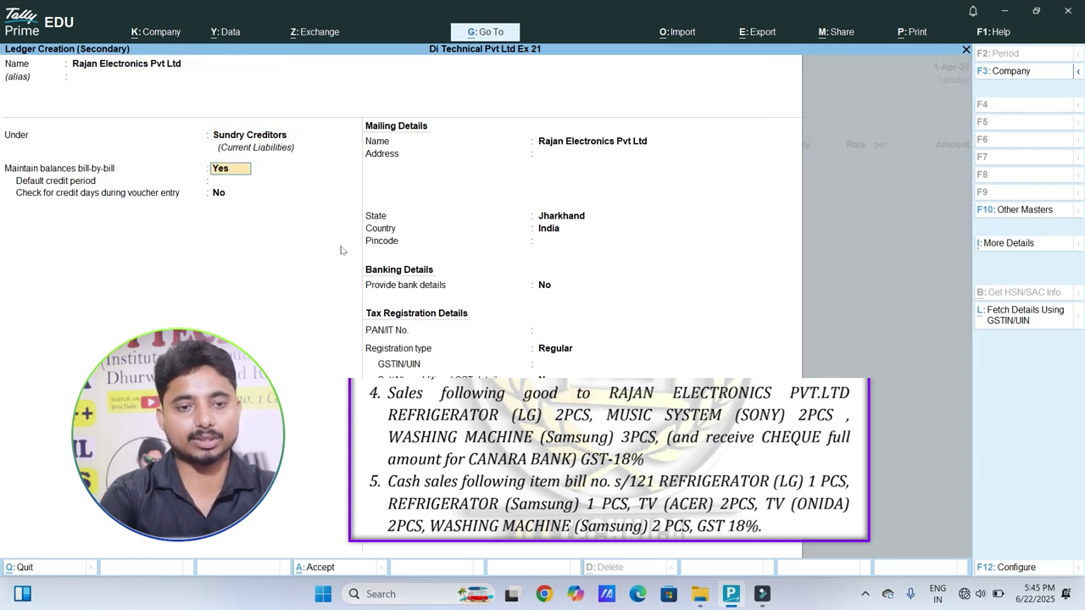
Step: Place the ledger under Sundry Debtors with Unregistered/Consumer registration and save it
key(BackSpace)
key(Down)
key(Return)
key(Return)
key(Return)
key(Return)
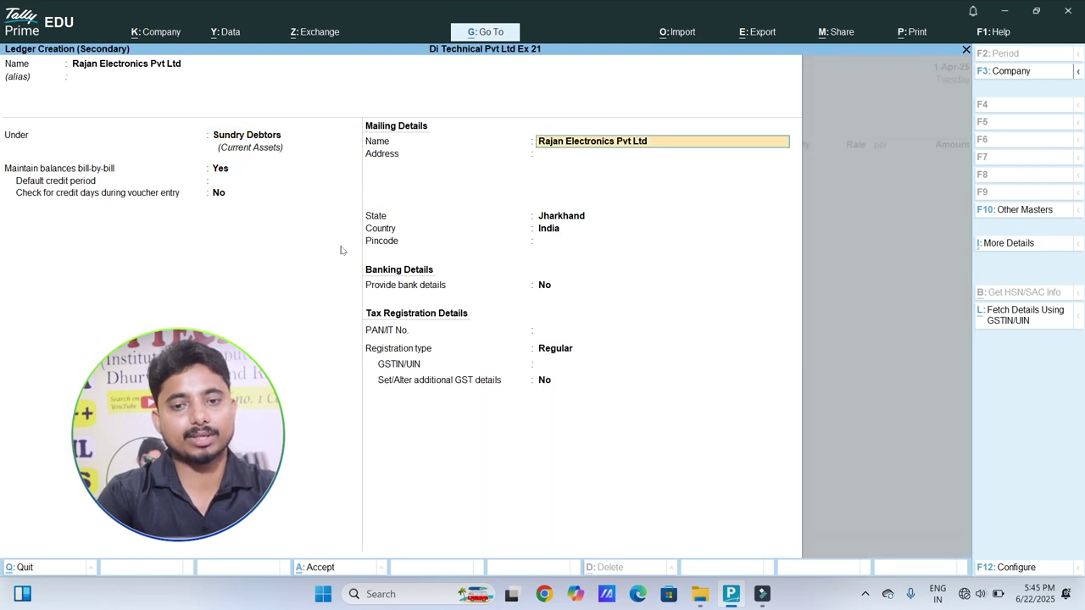
key(Return)
key(Return)
key(Return)
key(Return)
key(Return)
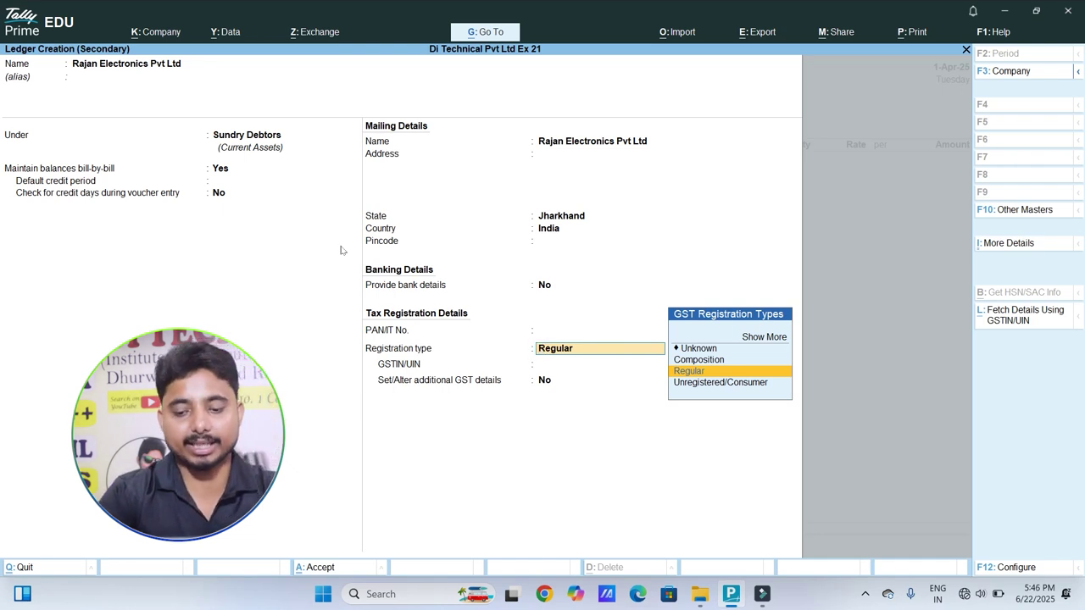
key(Down)
key(Up)
key(Down)
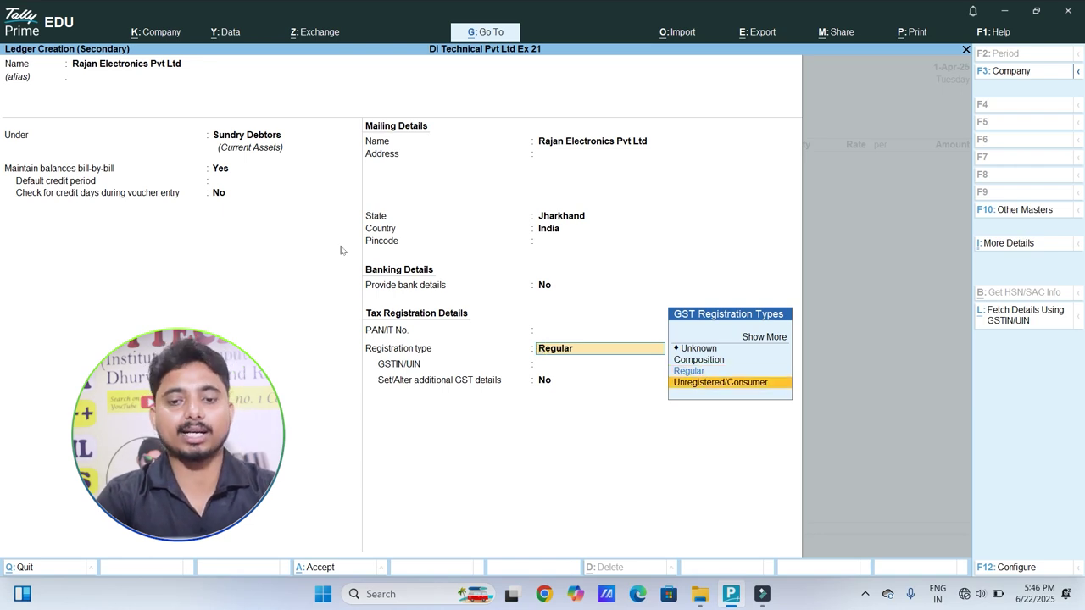
key(Return)
key(Return)
key(Return)
key(Return)
key(Return)
key(Return)
key(Return)
key(Return)
key(Return)
key(Return)
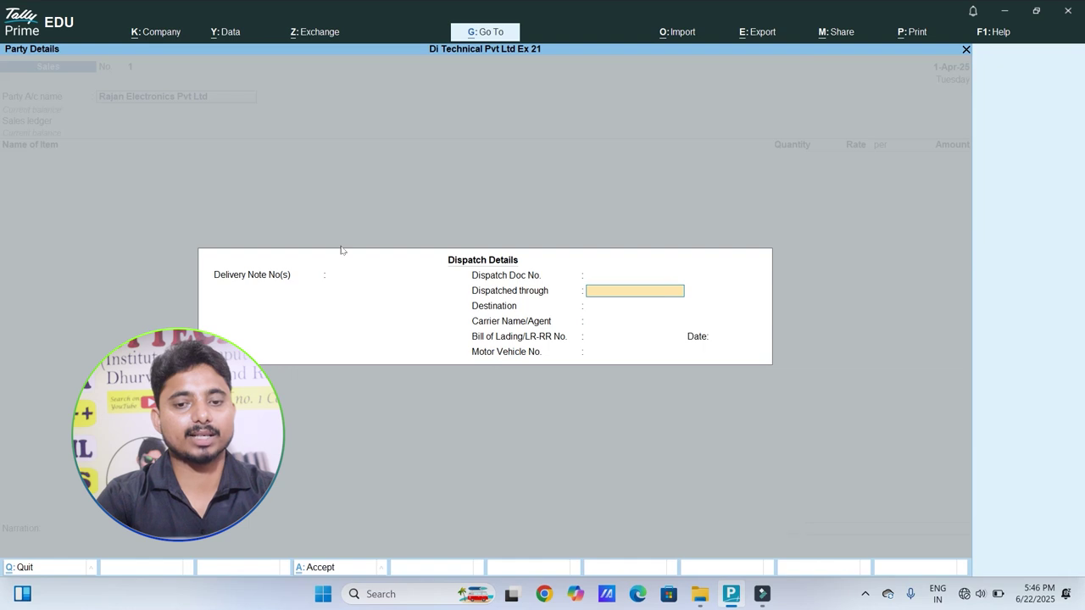
key(Return)
key(Return)
key(Return)
key(Return)
key(Return)
key(Return)
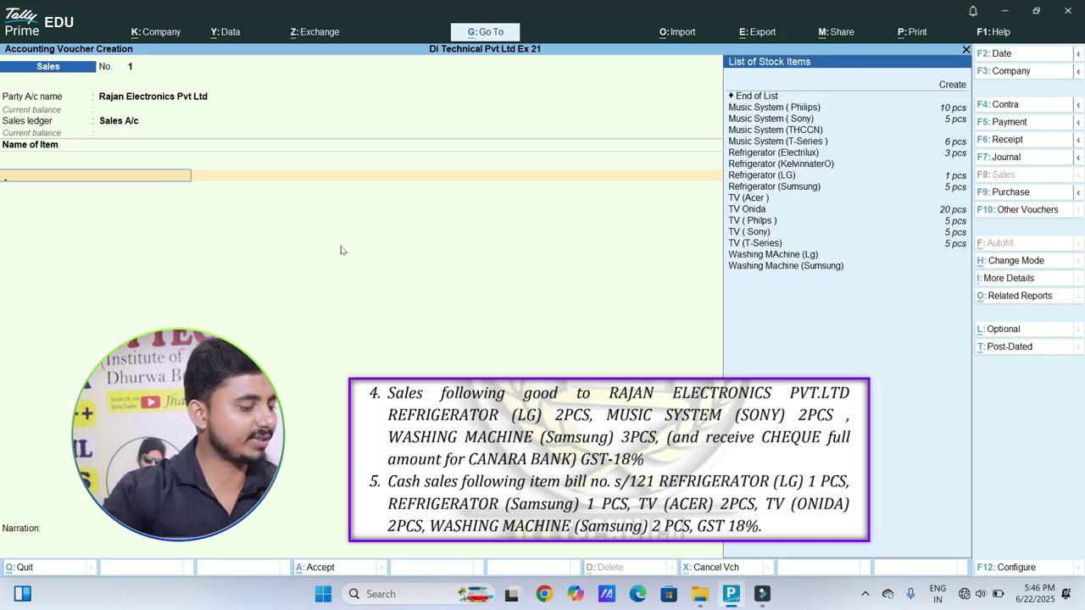
Step: Add 2 Refrigerator (LG) and 2 Music System (Sony) to the invoice
text(Re)
key(Down)
key(Down)
key(Return)
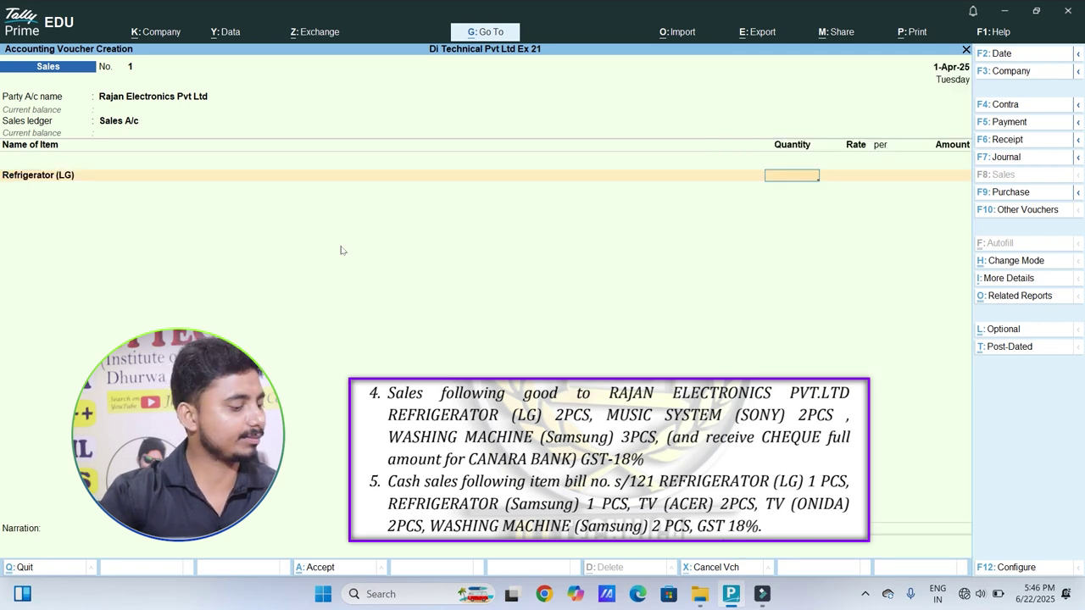
text(2)
key(Return)
key(Return)
key(Return)
key(Return)
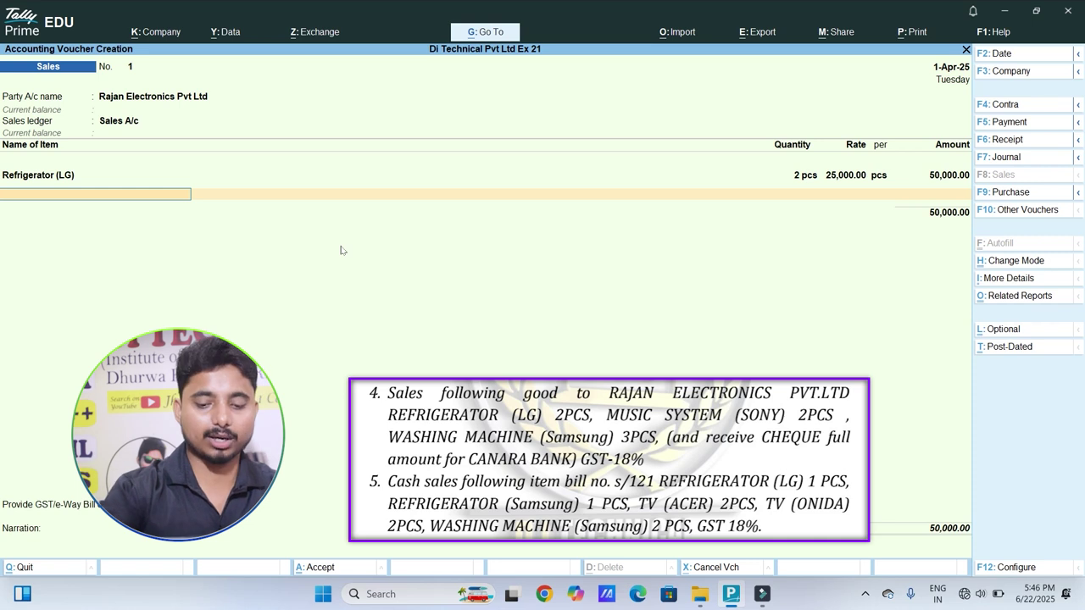
text(Mu)
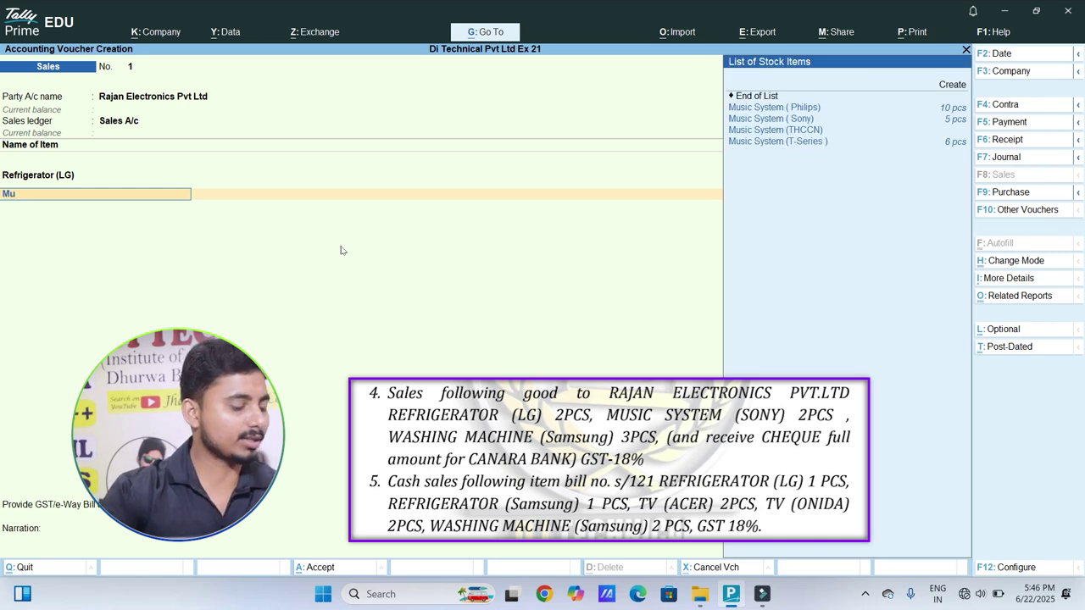
key(Down)
key(Down)
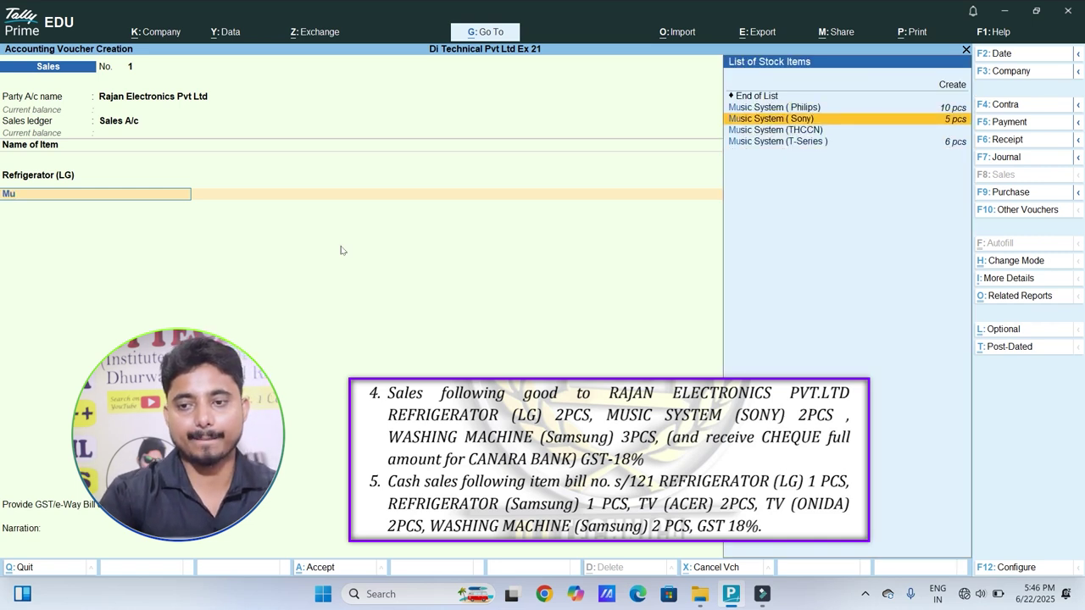
key(Return)
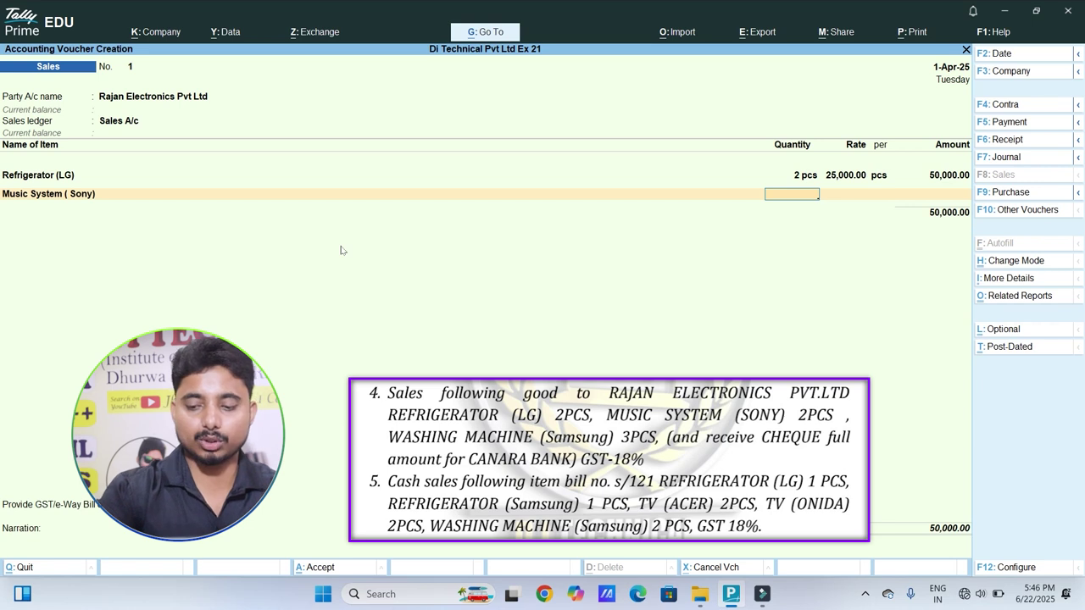
text(2)
key(Return)
key(Return)
key(Return)
key(Return)
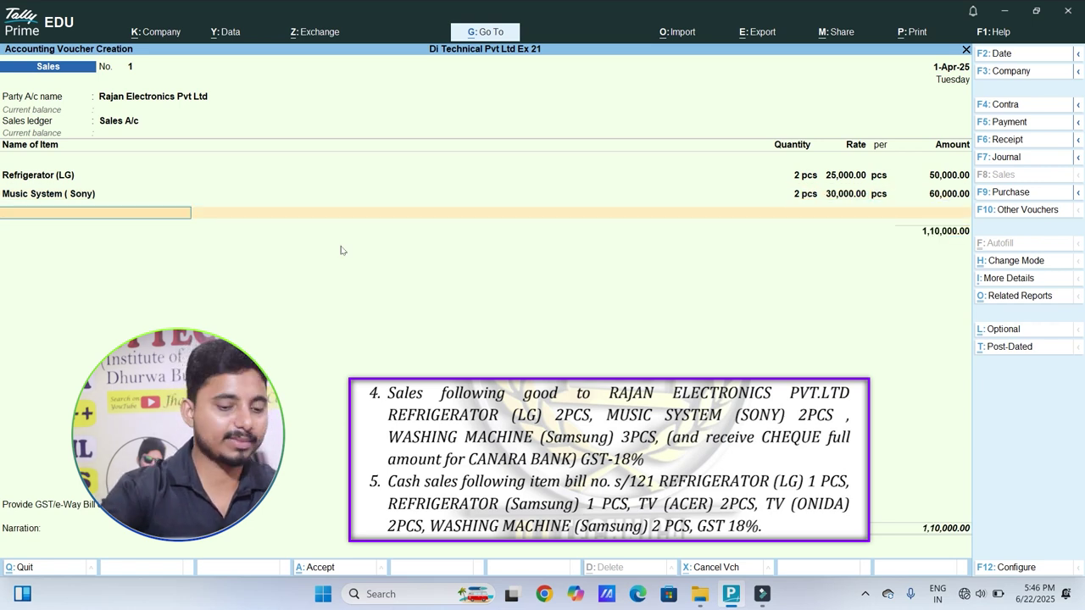
Step: Add 3 Washing Machine (Samsung) at 12,000.00, bringing the items to 1,46,000.00
text(Wa)
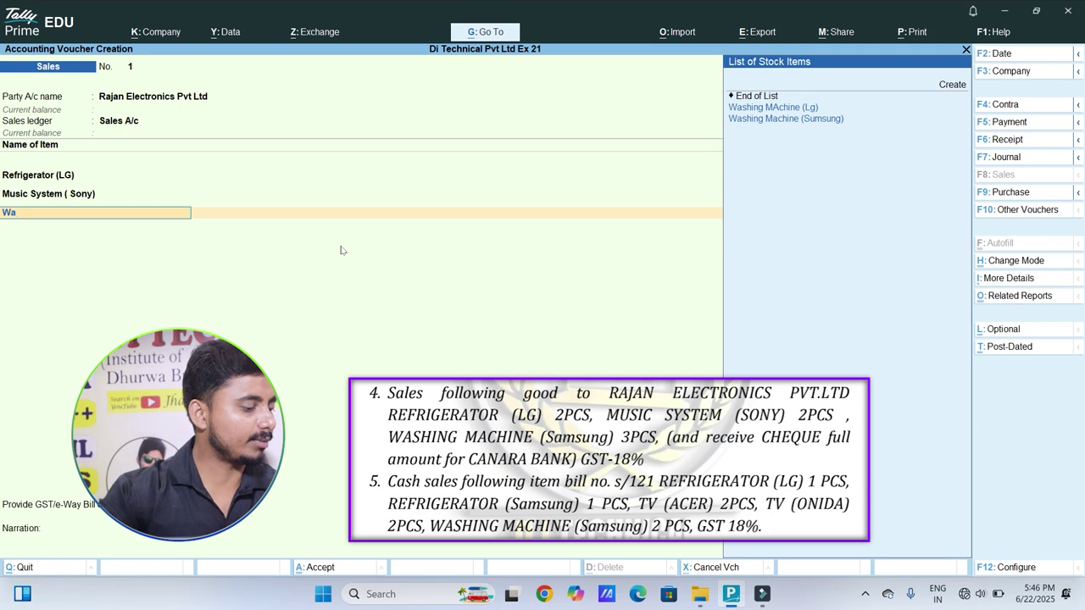
key(Down)
key(Down)
key(Return)
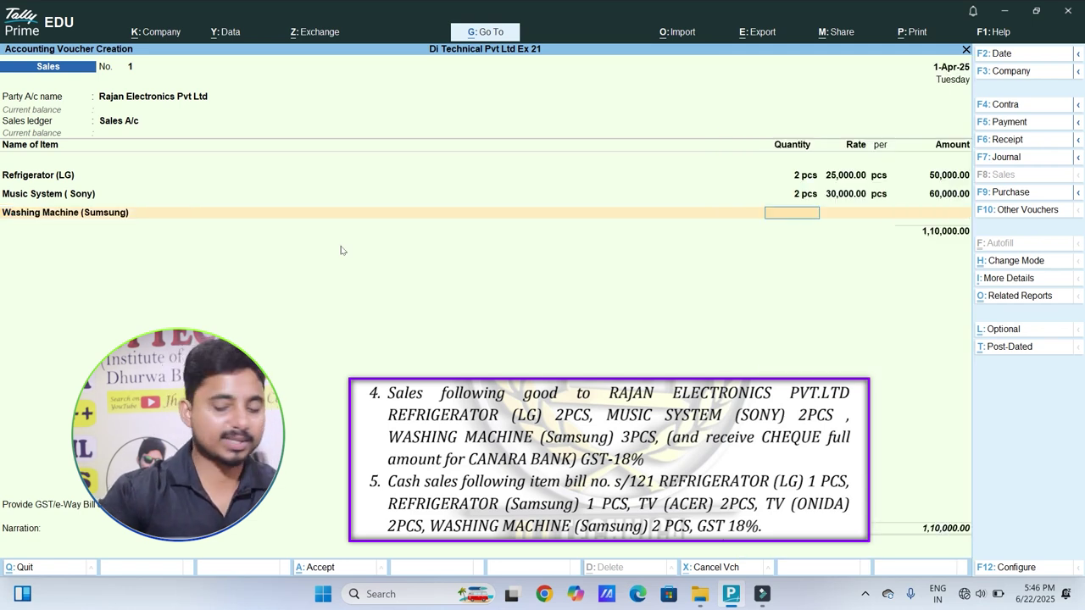
text(3)
key(Return)
key(Return)
key(Return)
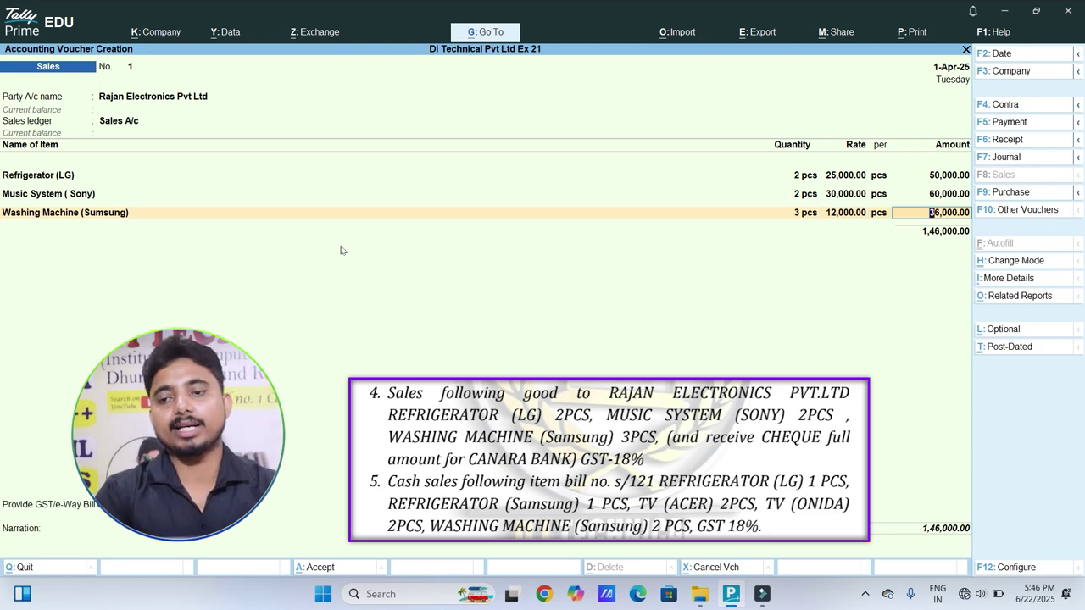
key(Return)
Step: Add 13,140.00 each of Output C GST and Output S GST, accept statutory details, and save
key(Return)
key(Down)
key(Down)
key(Down)
key(Down)
key(Return)
key(BackSpace)
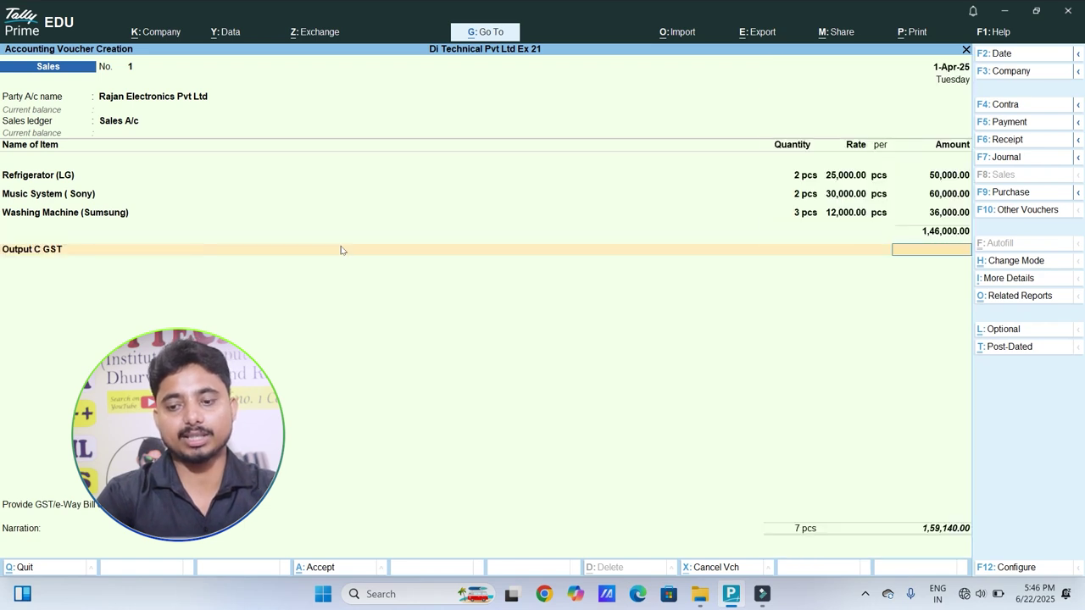
key(BackSpace)
key(Return)
key(Return)
key(Down)
key(Down)
key(Down)
key(Down)
key(Down)
key(Down)
key(Down)
key(Down)
key(Up)
key(Return)
key(Return)
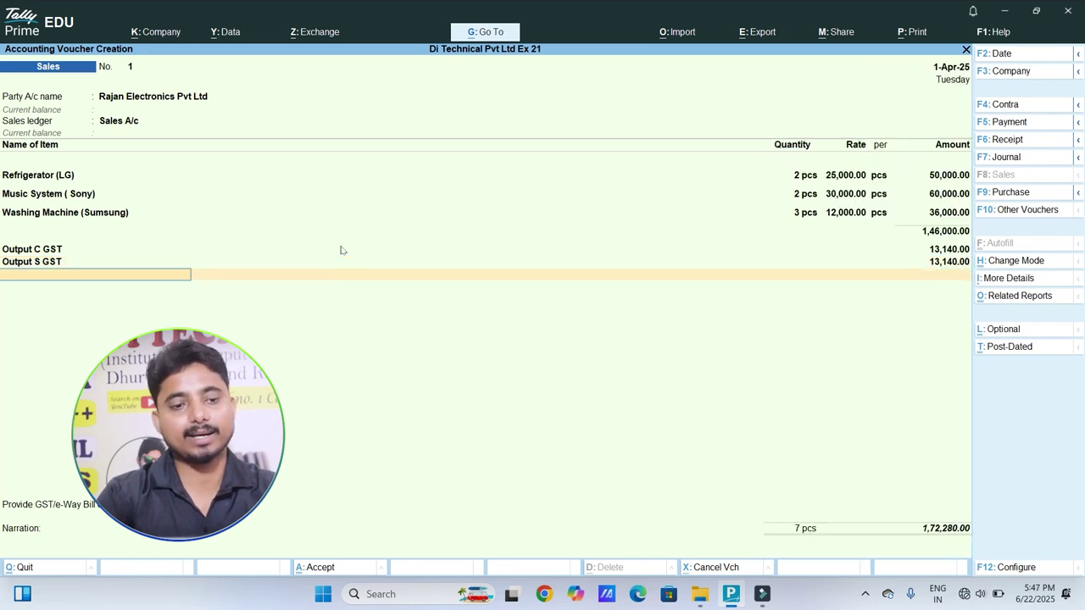
key(Return)
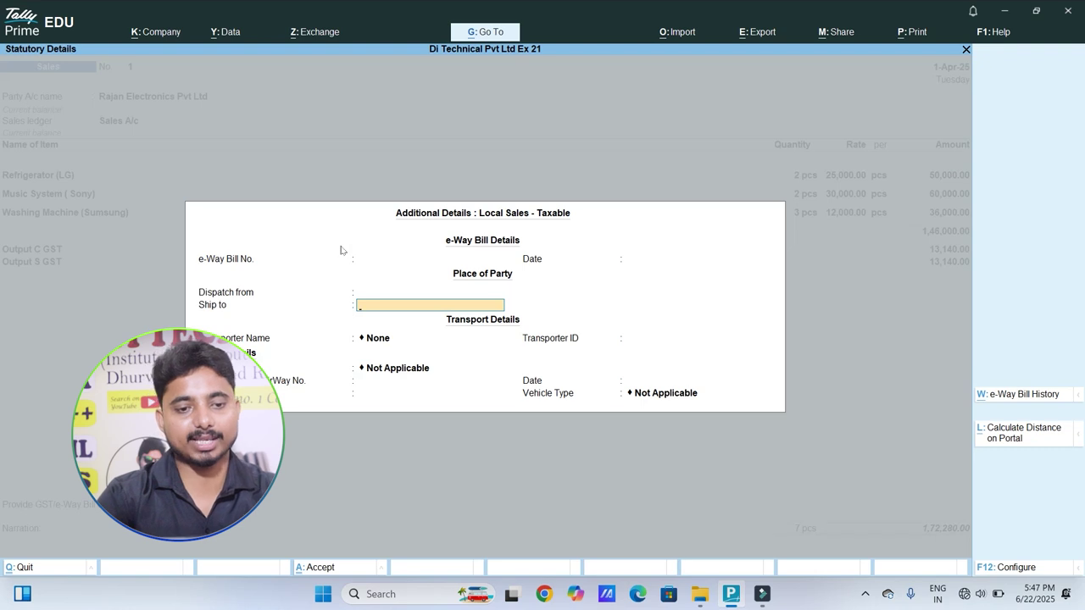
key(Return)
key(Return)
key(Return)
key(Return)
key(Return)
key(Return)
key(Return)
key(Return)
key(Return)
key(Return)
key(Return)
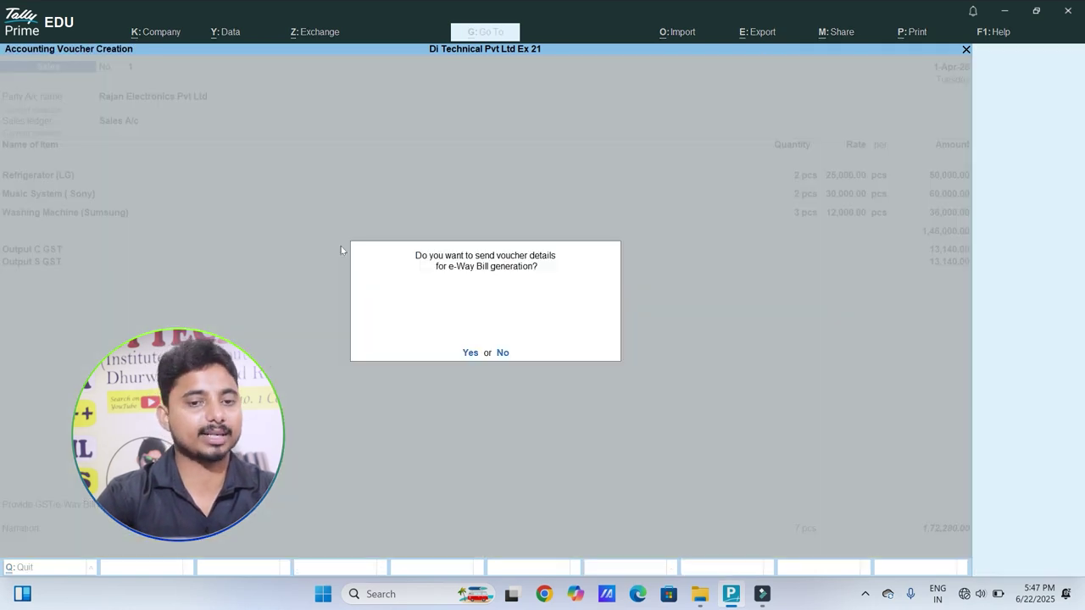
key(Return)
key(Return)
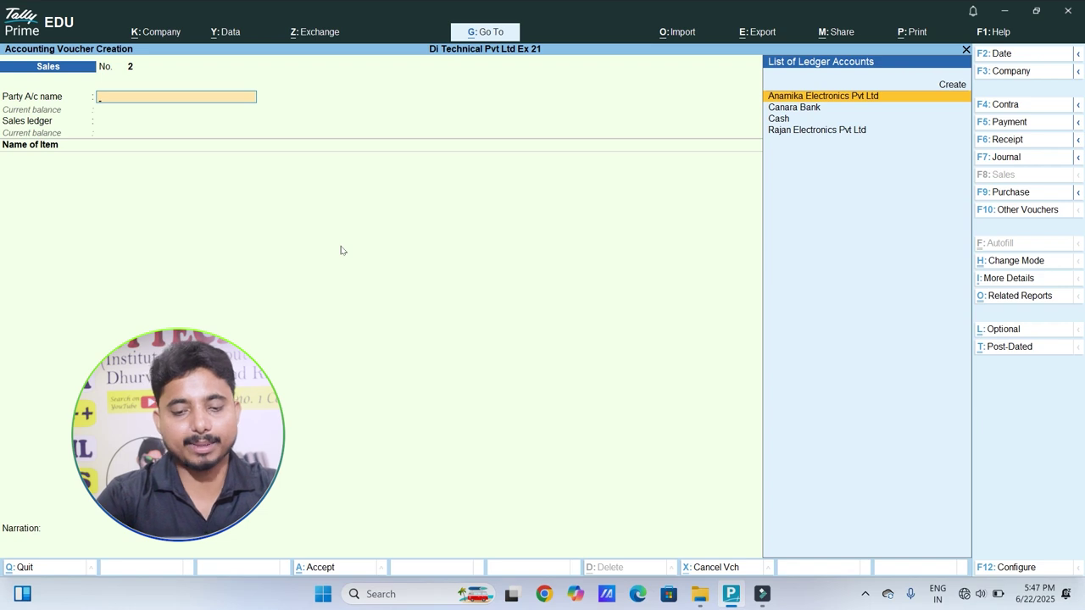
Step: Reopen sales voucher No. 1 and preview its Tax Invoice
key(Page_Up)
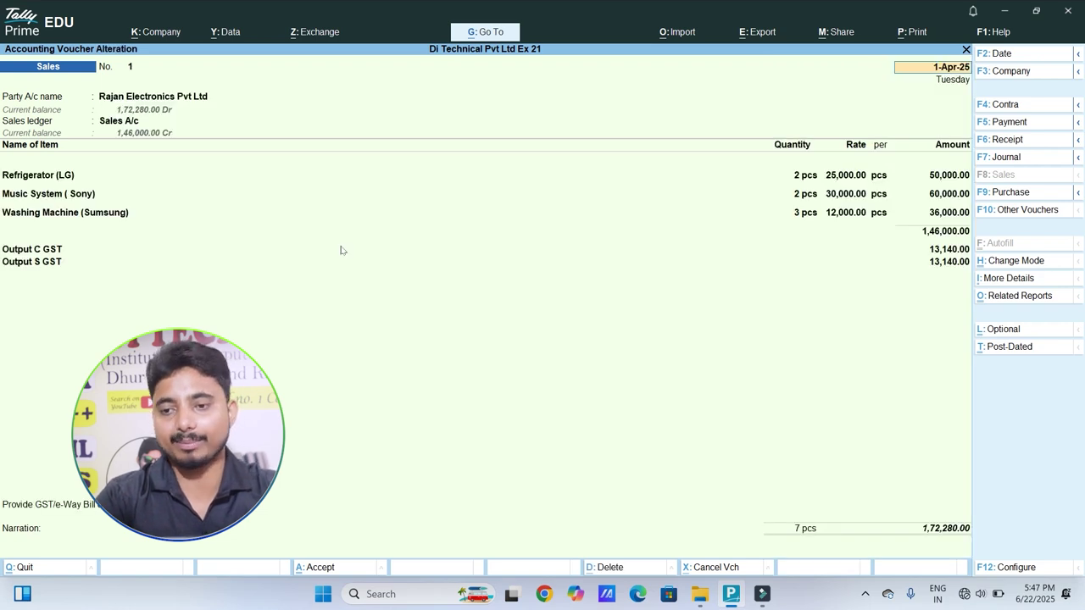
key(ctrl)
key(ctrl+p)
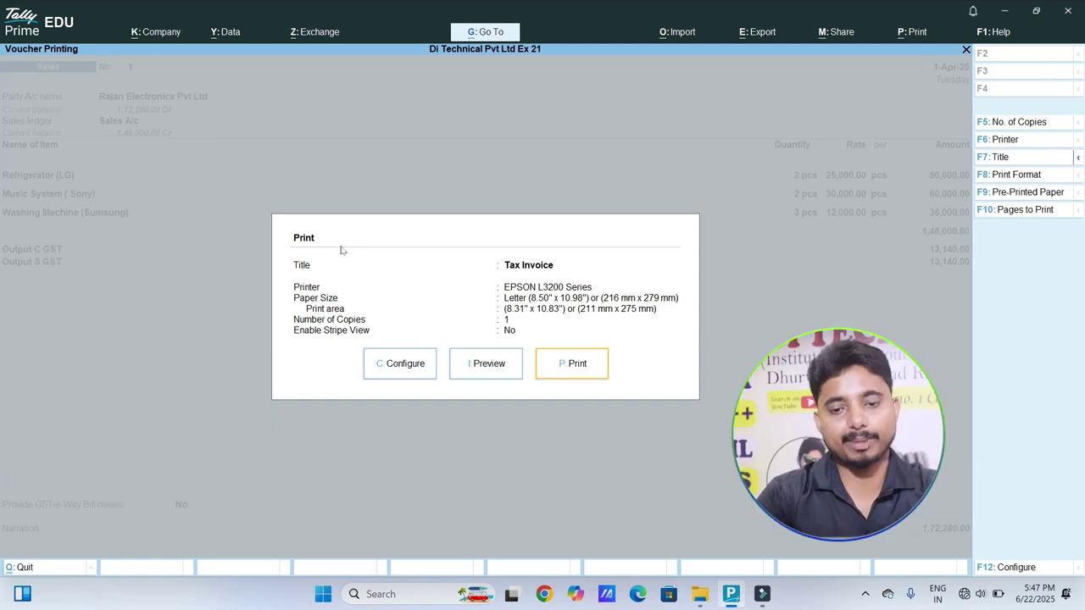
key(Left)
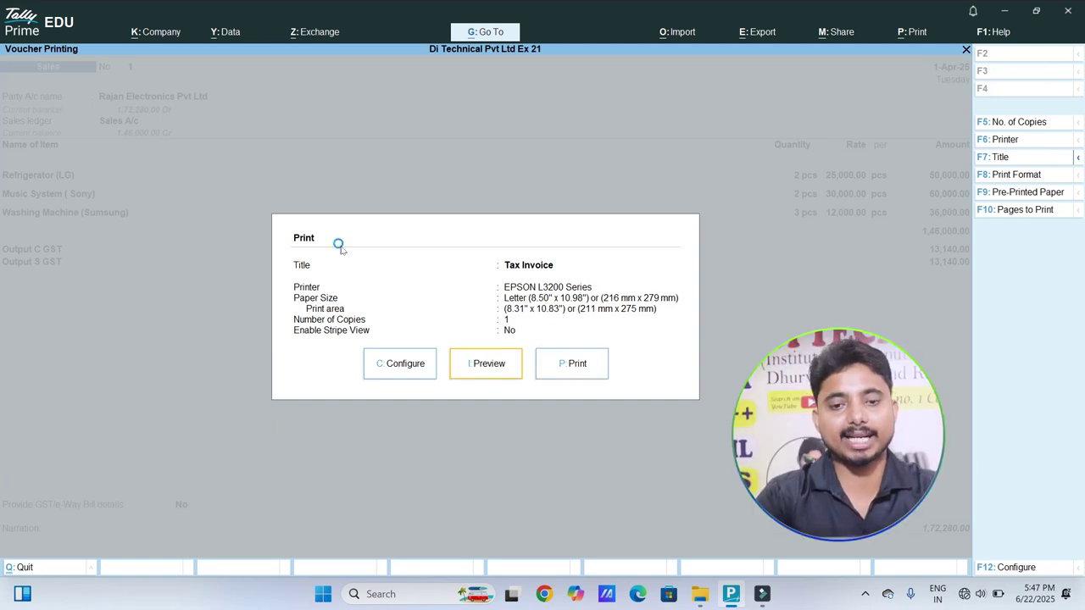
key(Return)
key(Return)
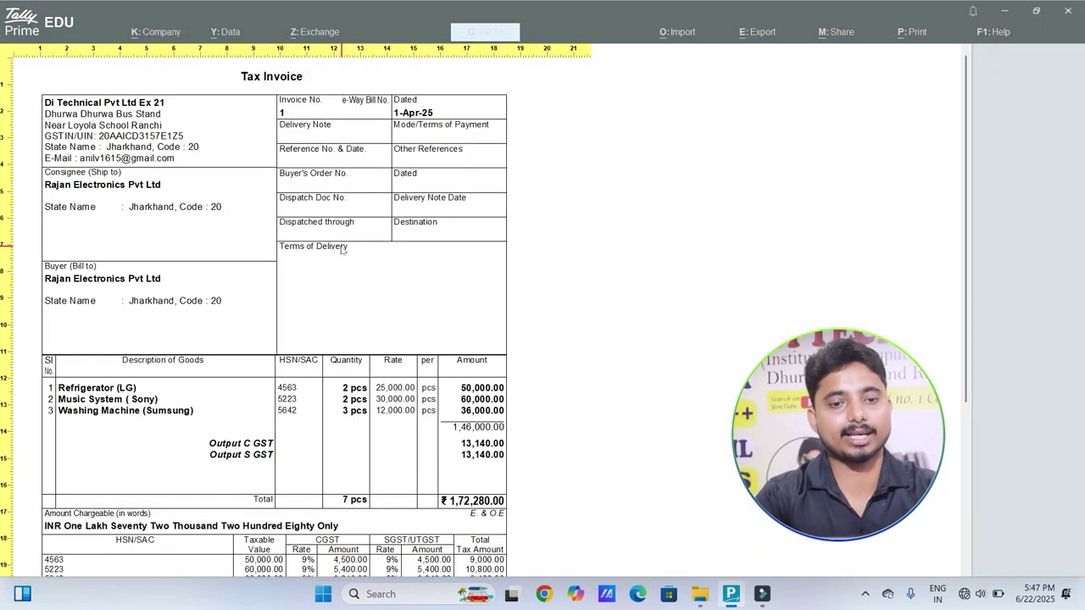
scroll(341, 250, down, 5)
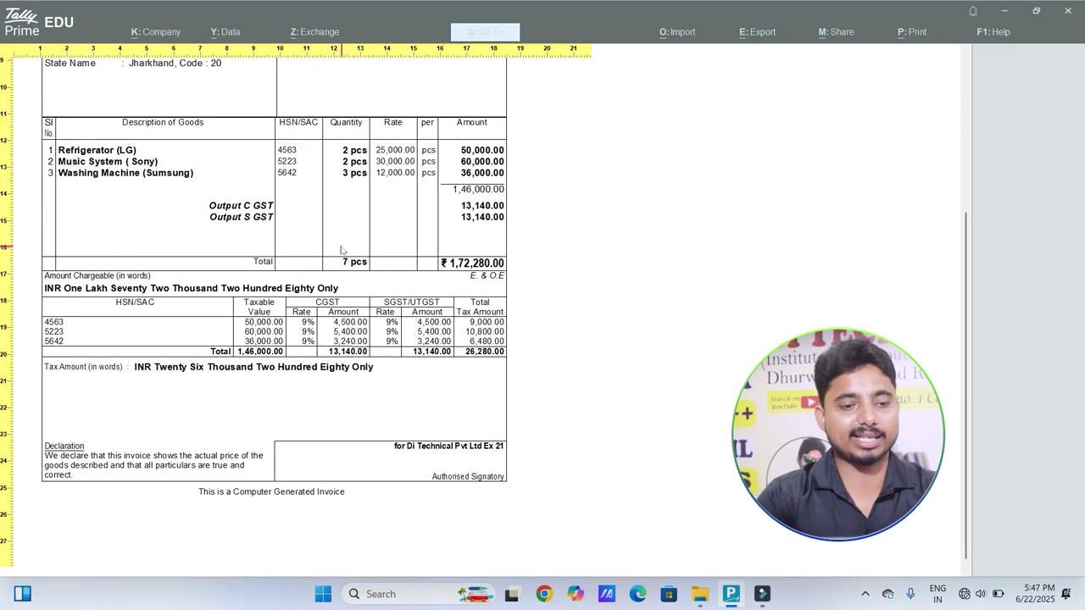
scroll(341, 249, up, 5)
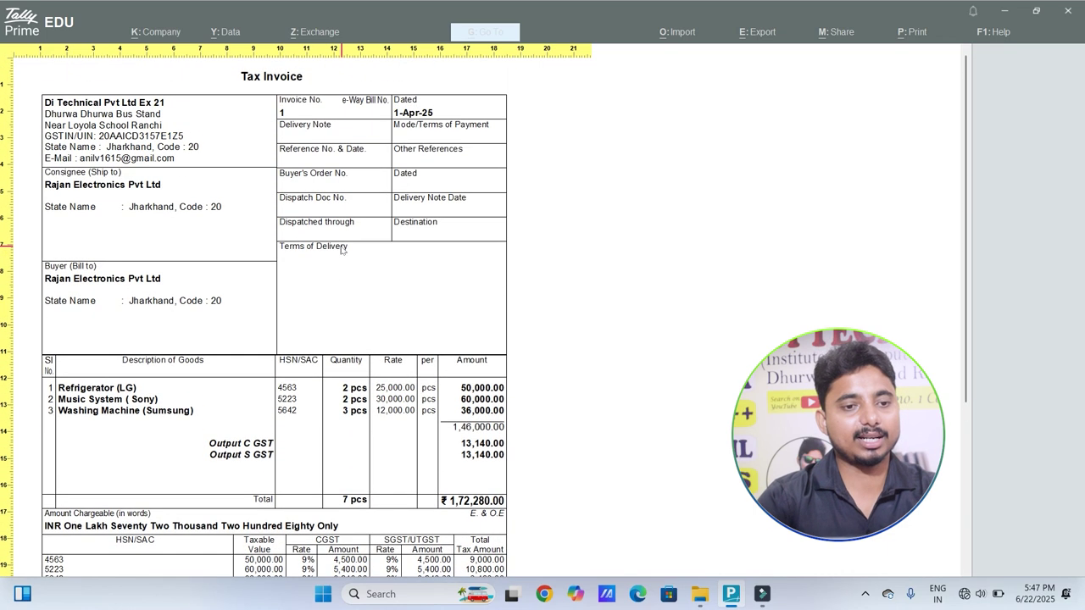
scroll(342, 250, down, 5)
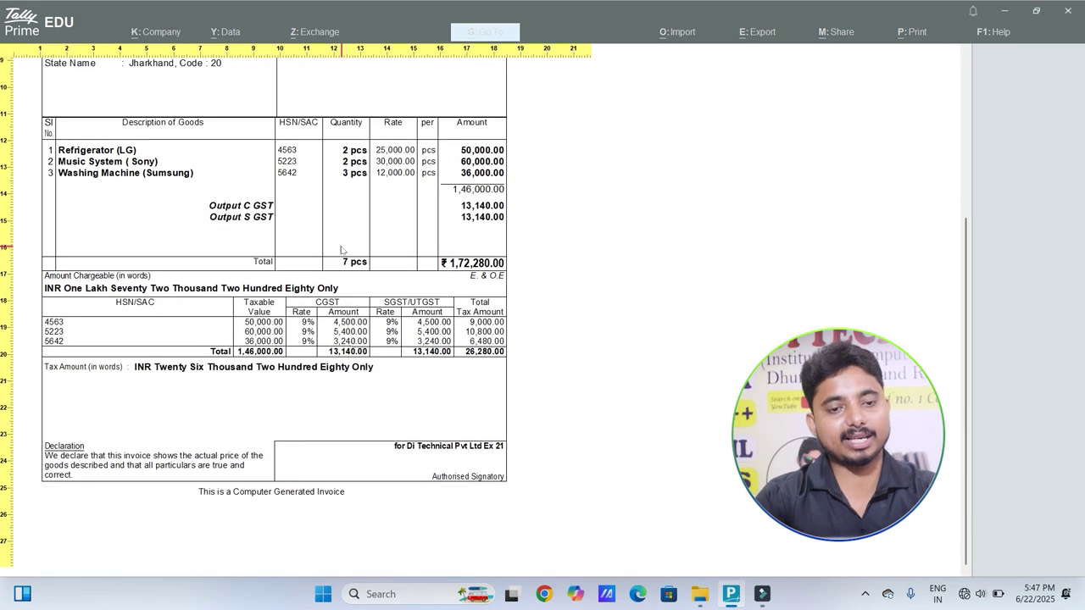
key(Escape)
key(Escape)
key(Escape)
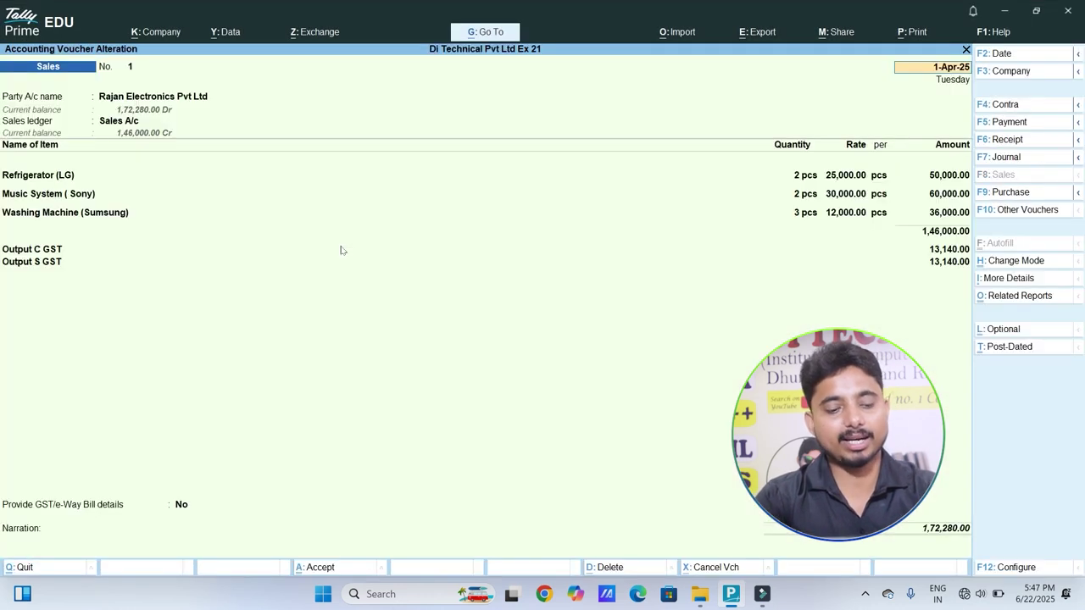
Step: Preview the Tax Invoice again zoomed in, then save voucher 1 and begin Sales voucher No. 2
key(alt+p)
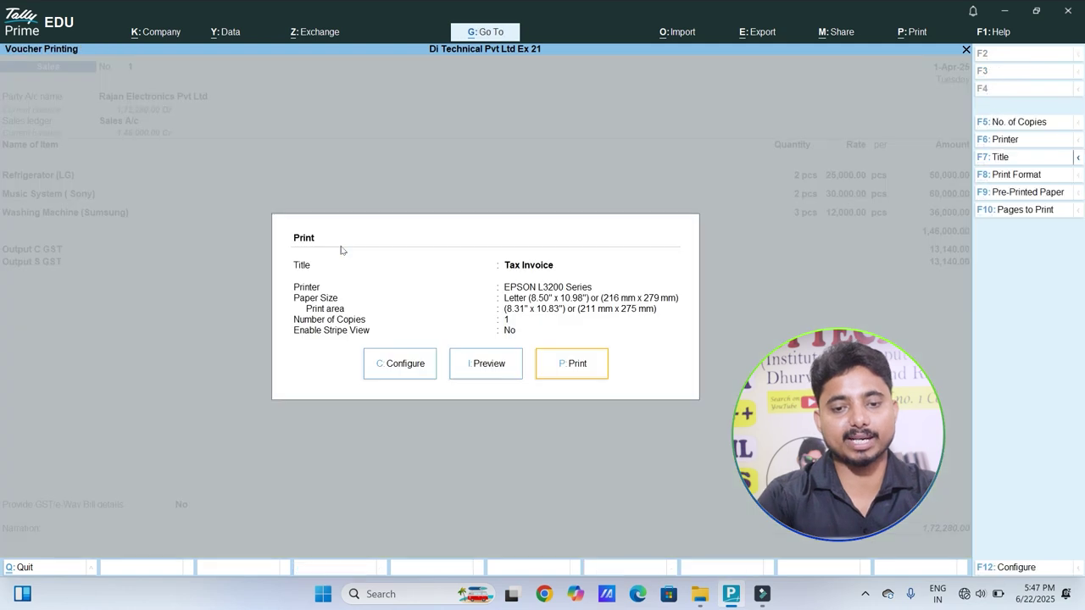
key(Left)
key(Return)
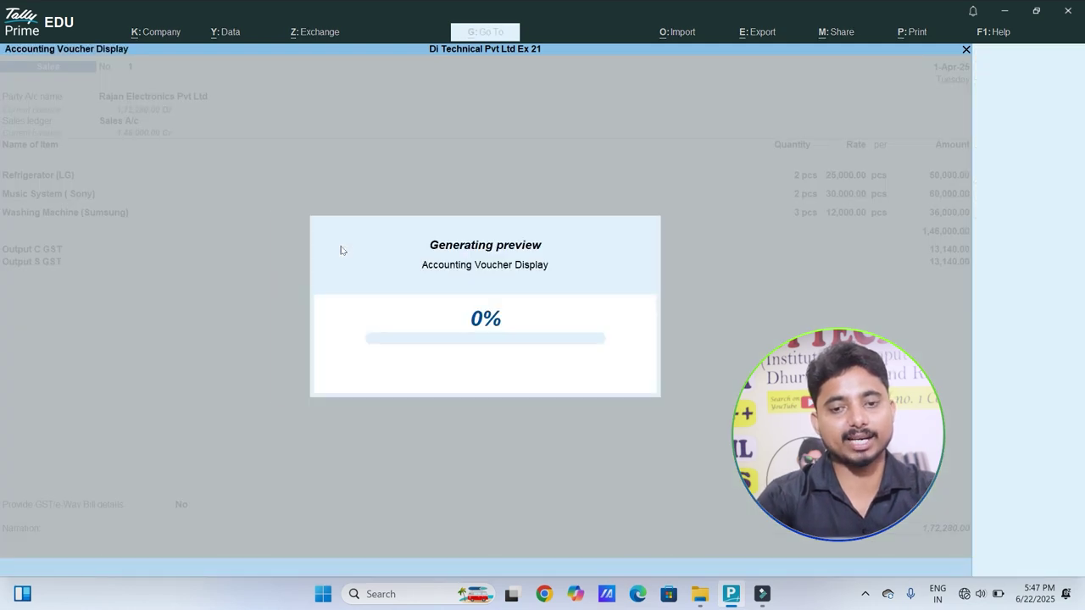
click(341, 249)
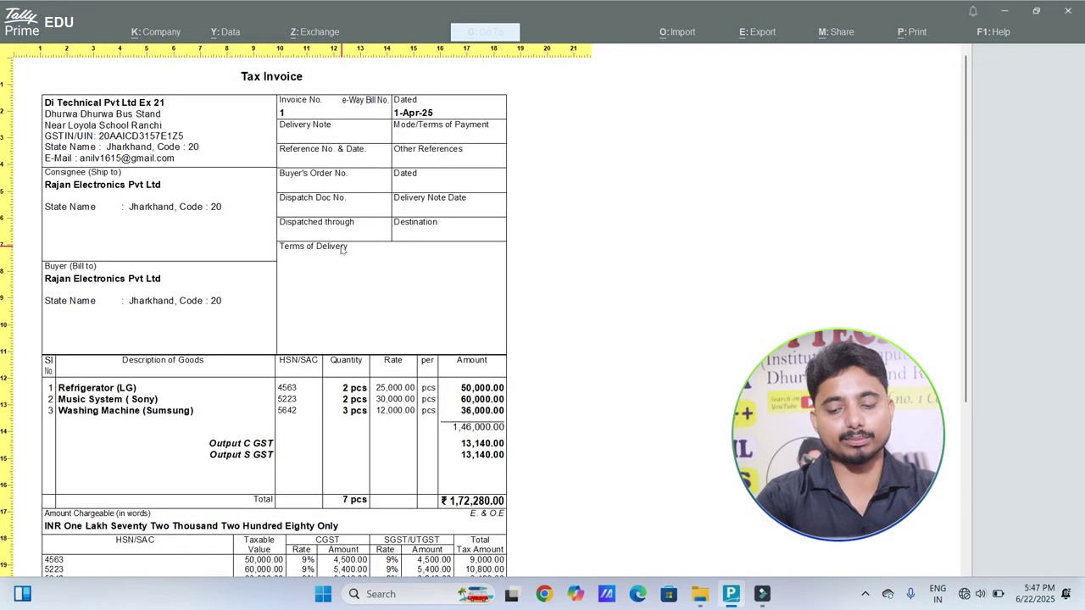
scroll(341, 249, down, 5)
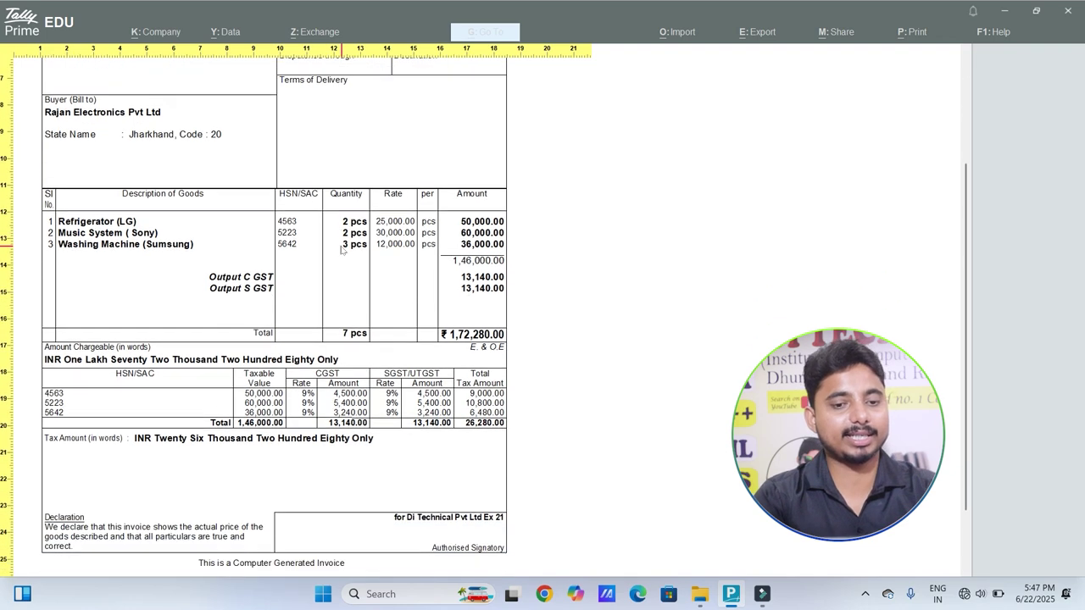
scroll(342, 249, up, 5)
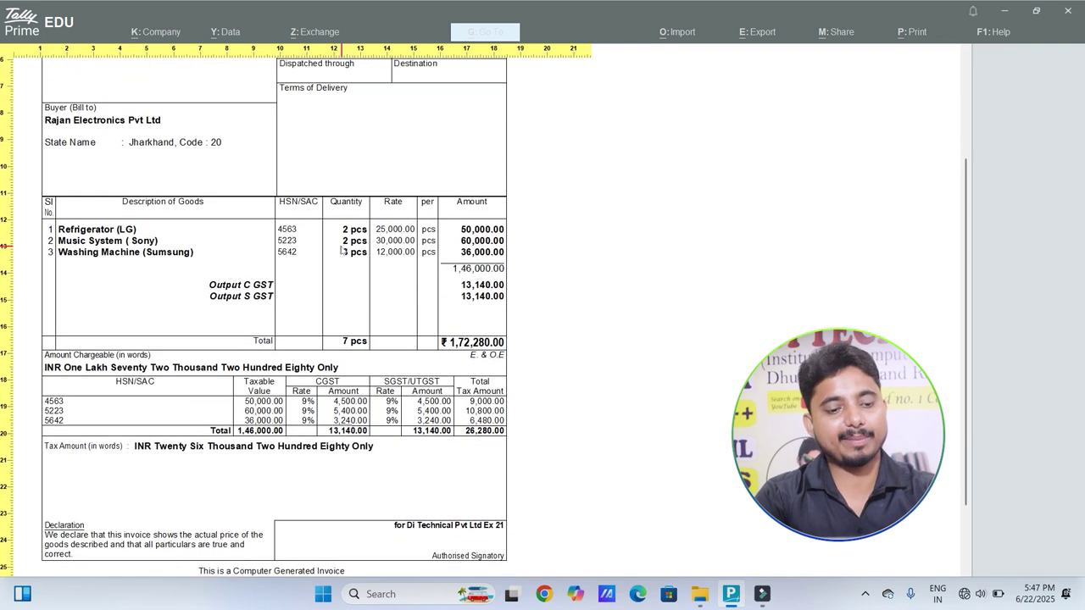
click(342, 248)
key(Escape)
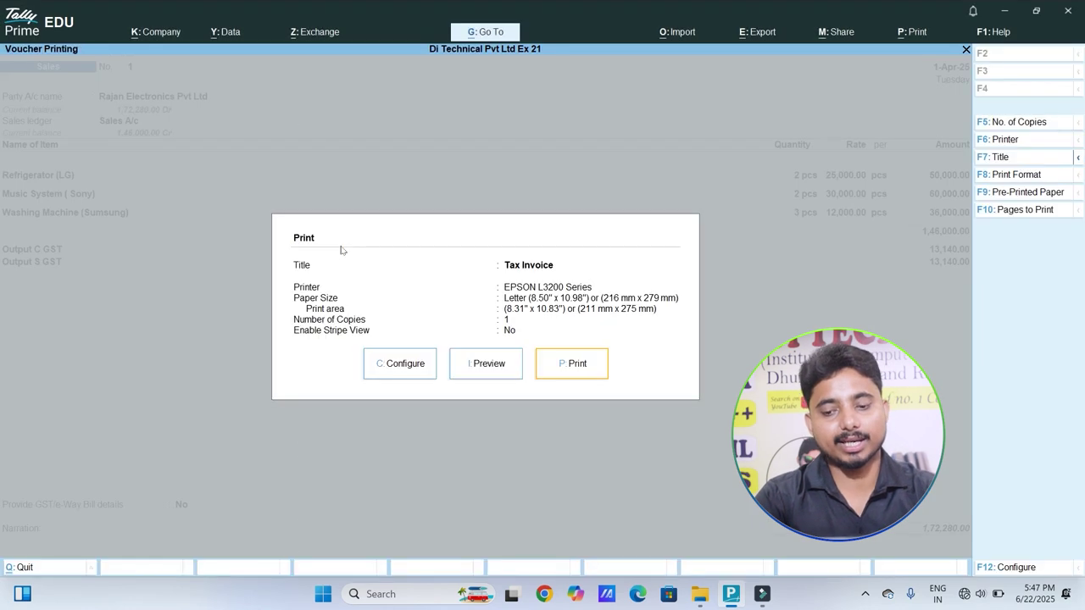
key(Escape)
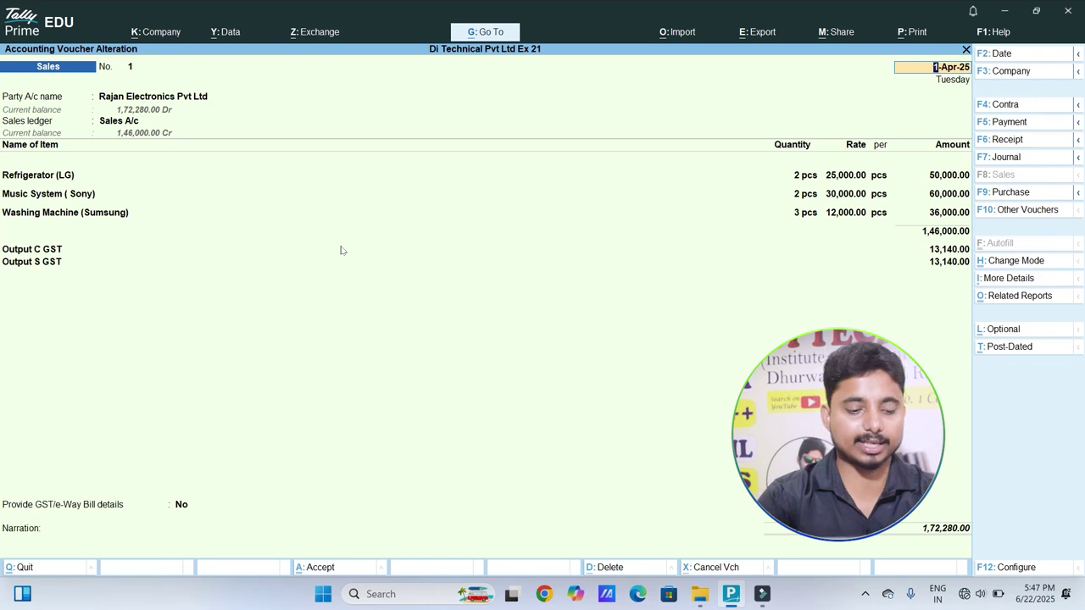
key(ctrl+a)
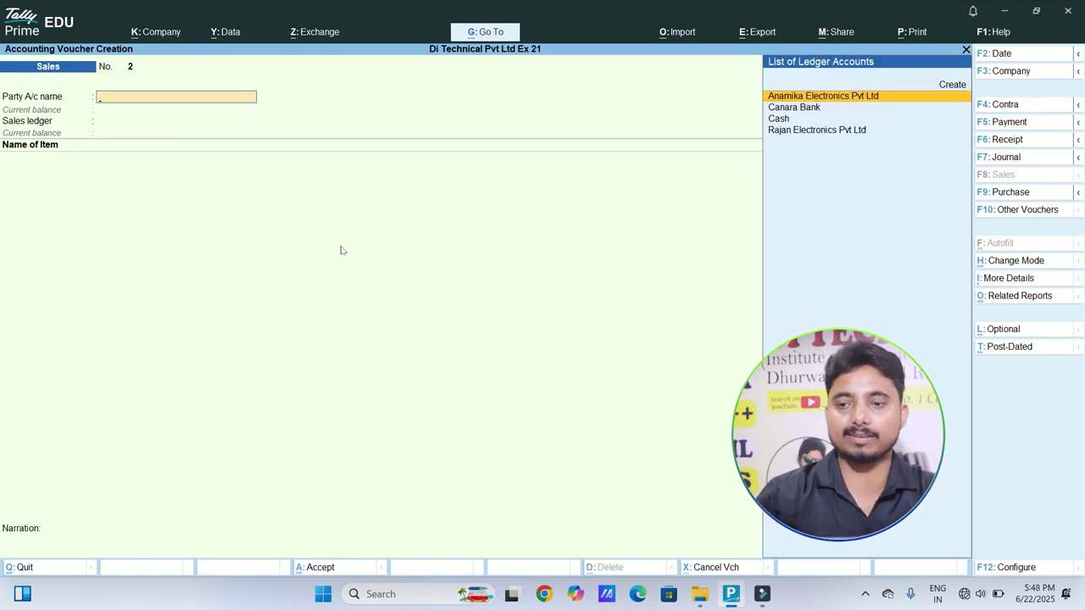
Step: Receive 1,72,280 from Rajan Electronics Pvt Ltd against bill 1 into Canara Bank, then return to Sales
click(1001, 140)
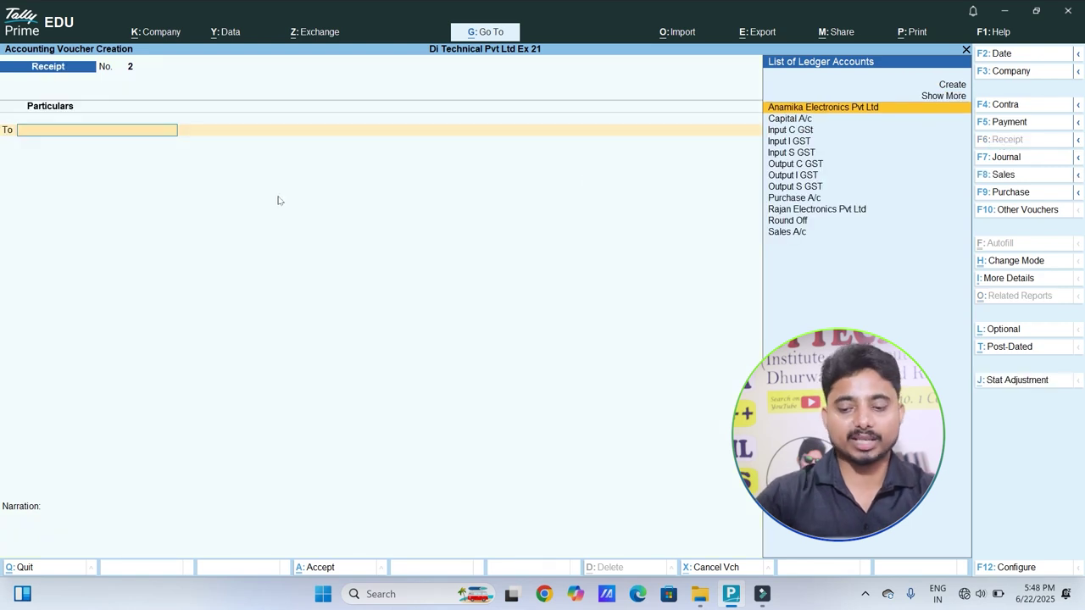
key(Down)
key(Down)
key(Down)
key(Down)
key(Down)
key(Down)
key(Down)
key(Down)
key(Down)
key(Down)
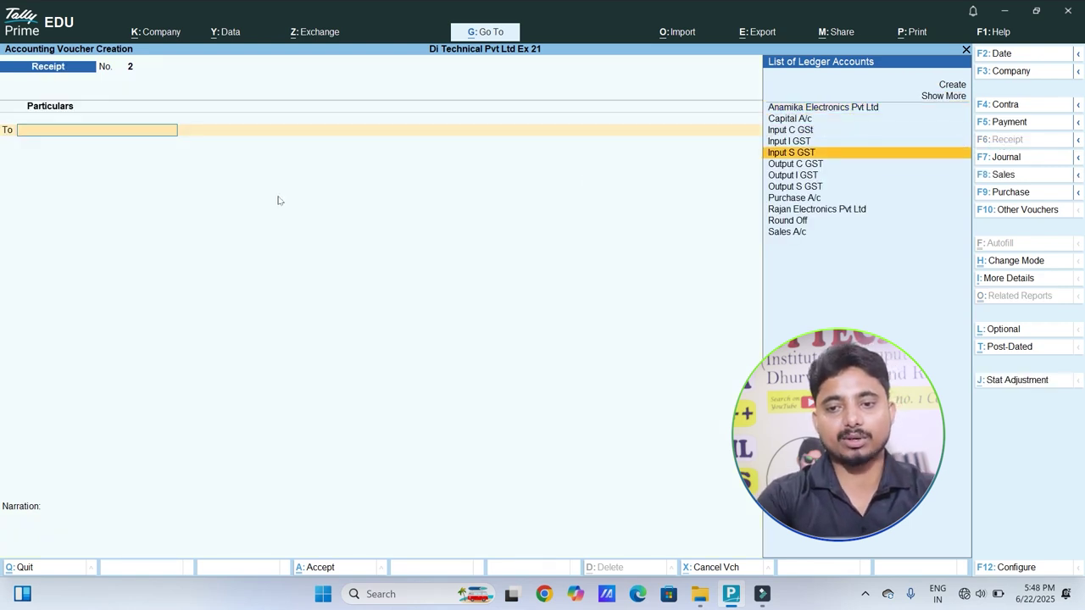
key(Up)
key(Return)
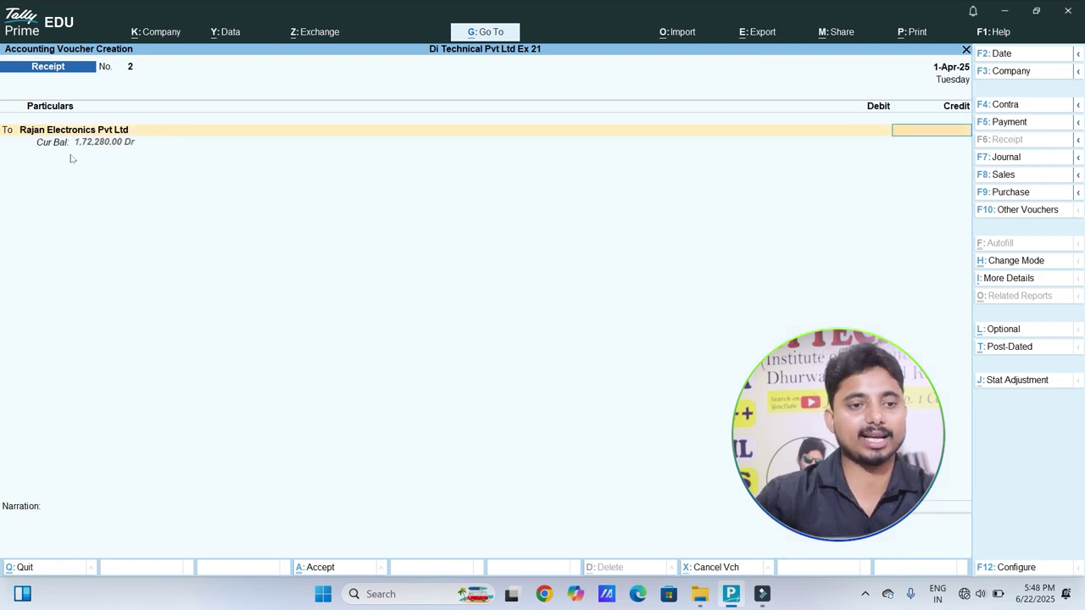
text(1,72,)
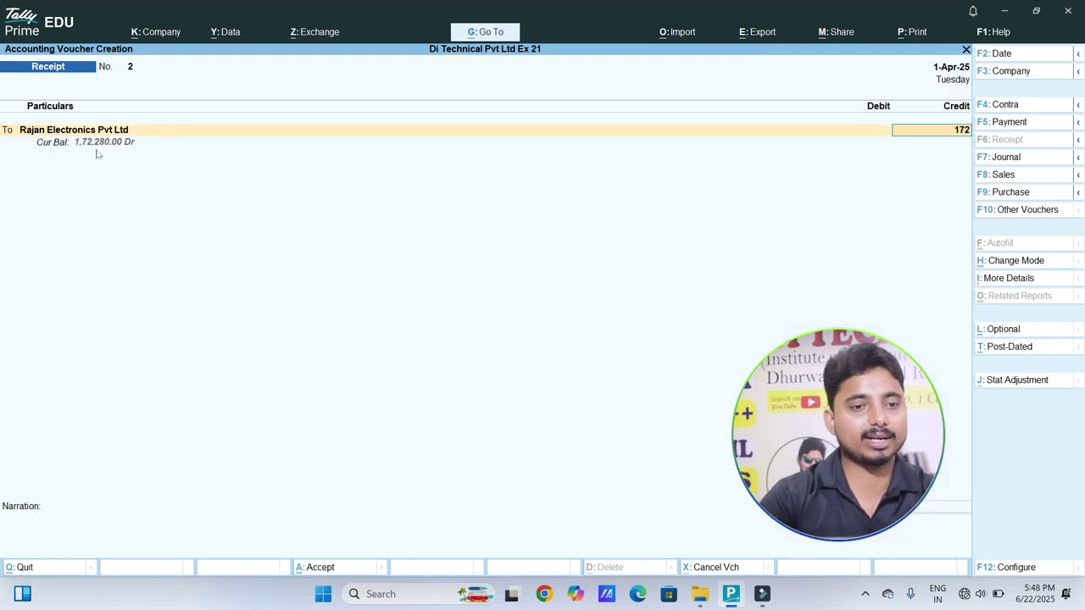
text(280)
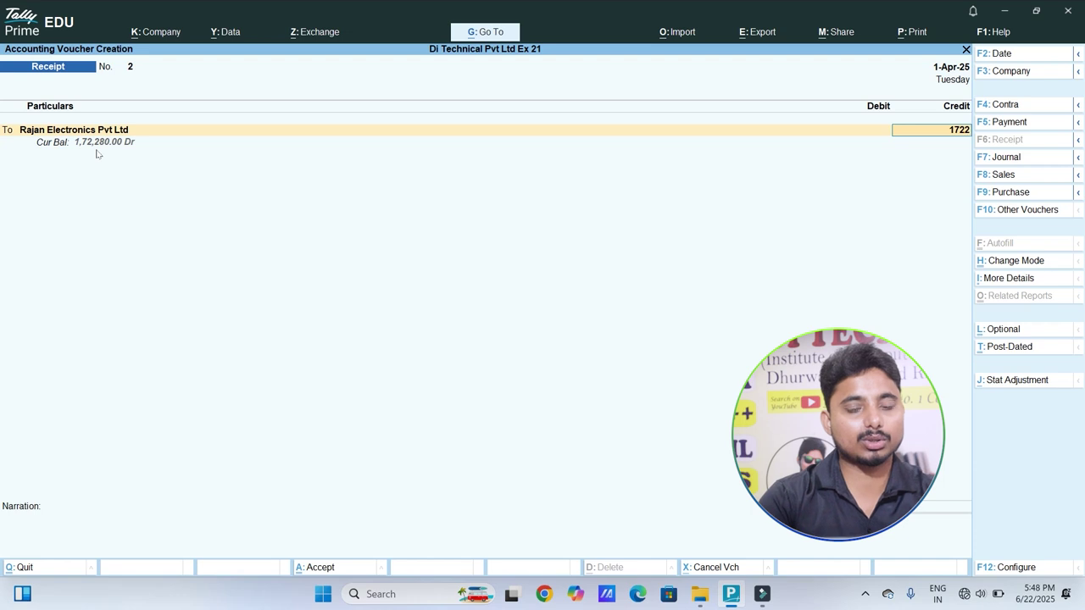
key(Return)
key(Return)
key(Return)
key(Return)
key(Return)
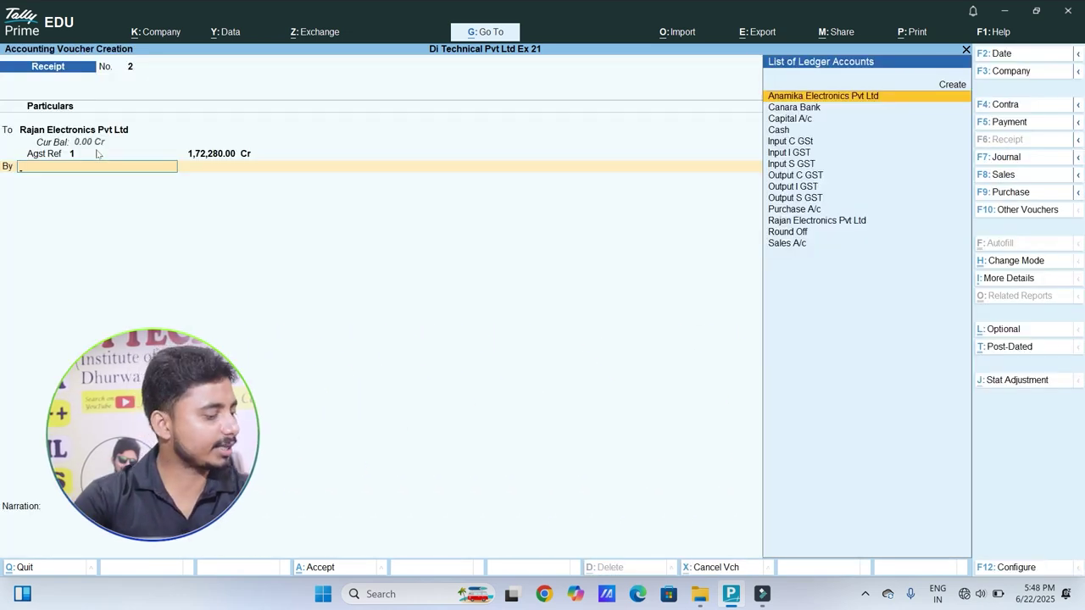
text(Ca)
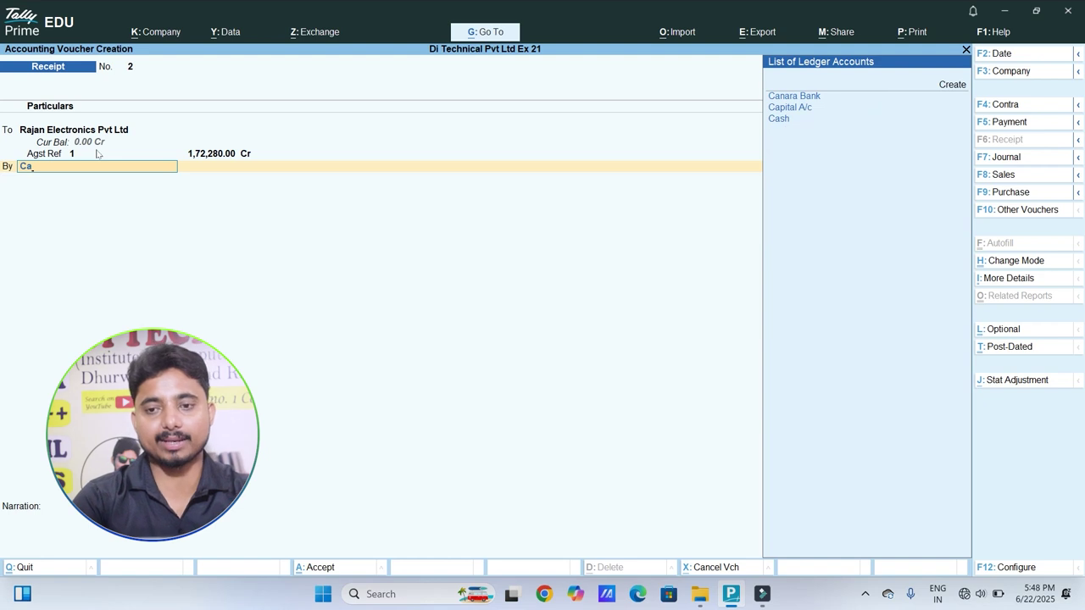
key(Return)
key(Return)
key(Return)
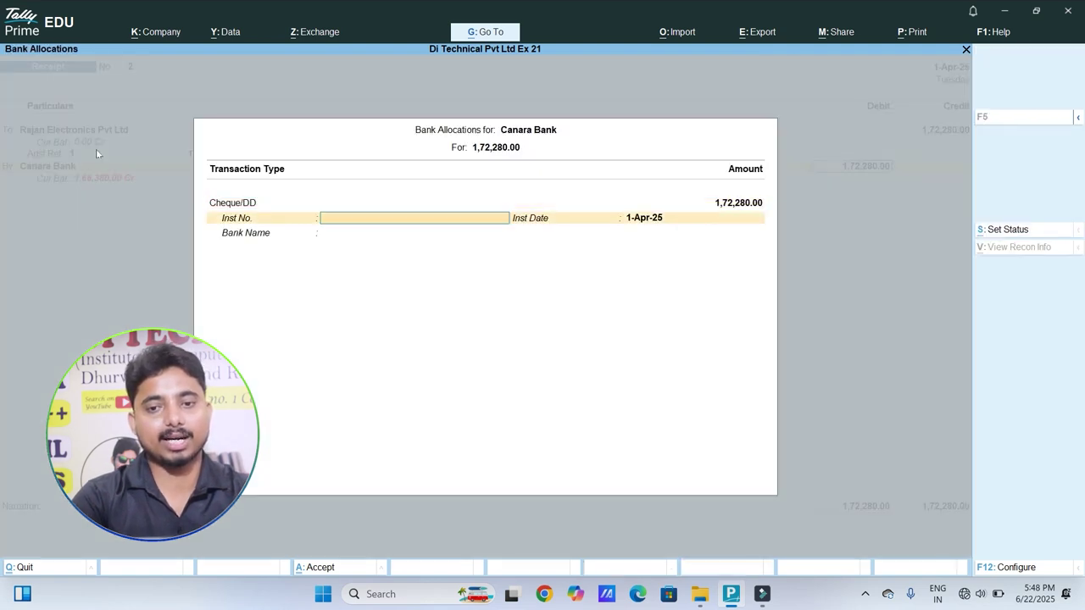
key(Return)
key(Return)
key(Return)
key(Return)
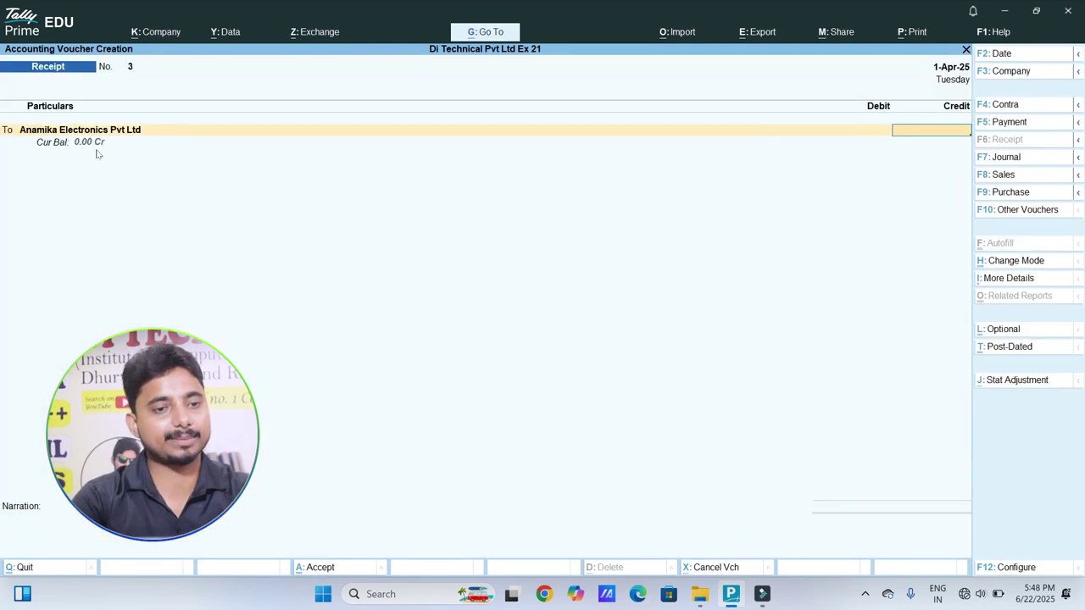
key(BackSpace)
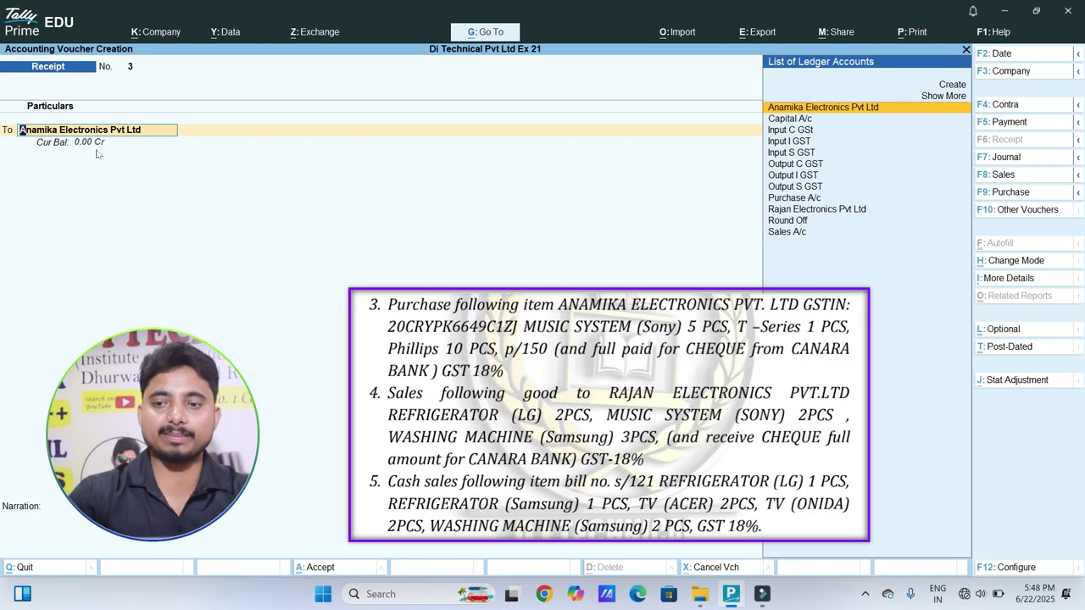
click(1003, 175)
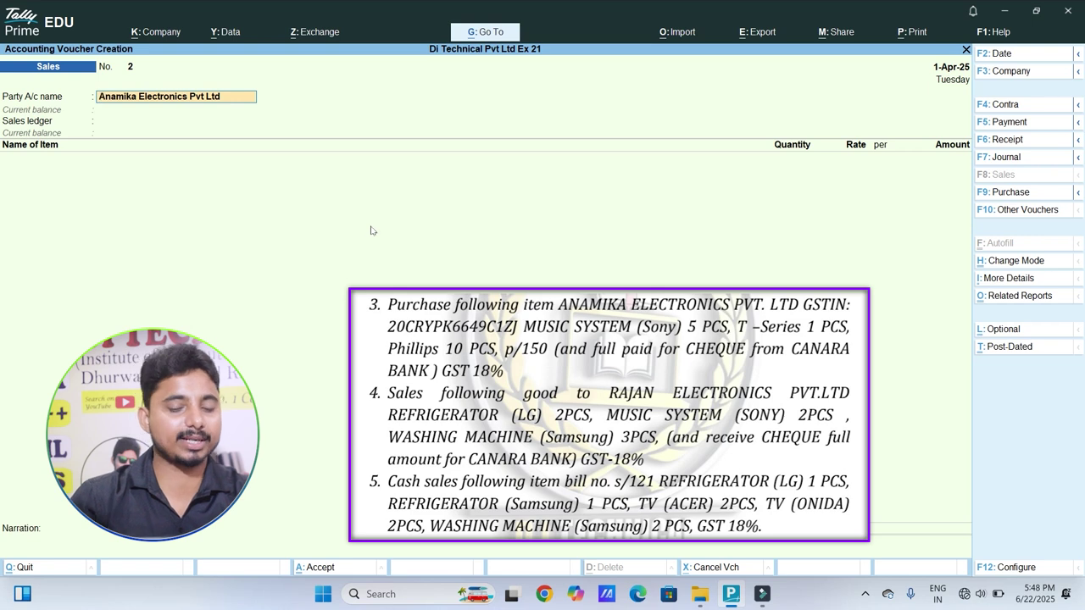
Step: Make the sale to Cash and add 1 pc of Refrigerator (LG) at 25,000
text(Cash)
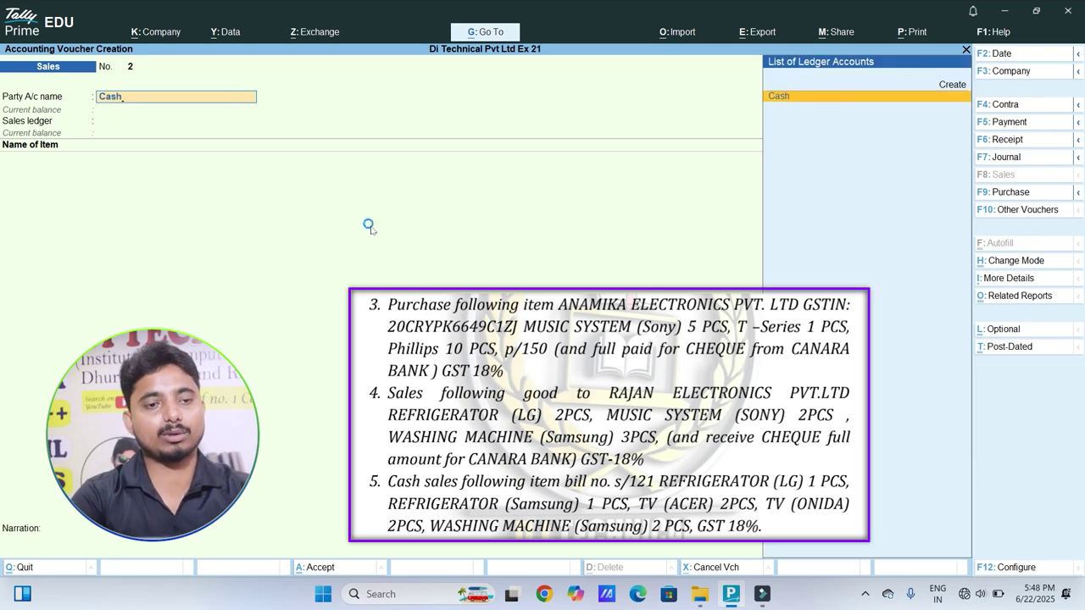
key(Return)
key(Return)
key(Return)
key(Return)
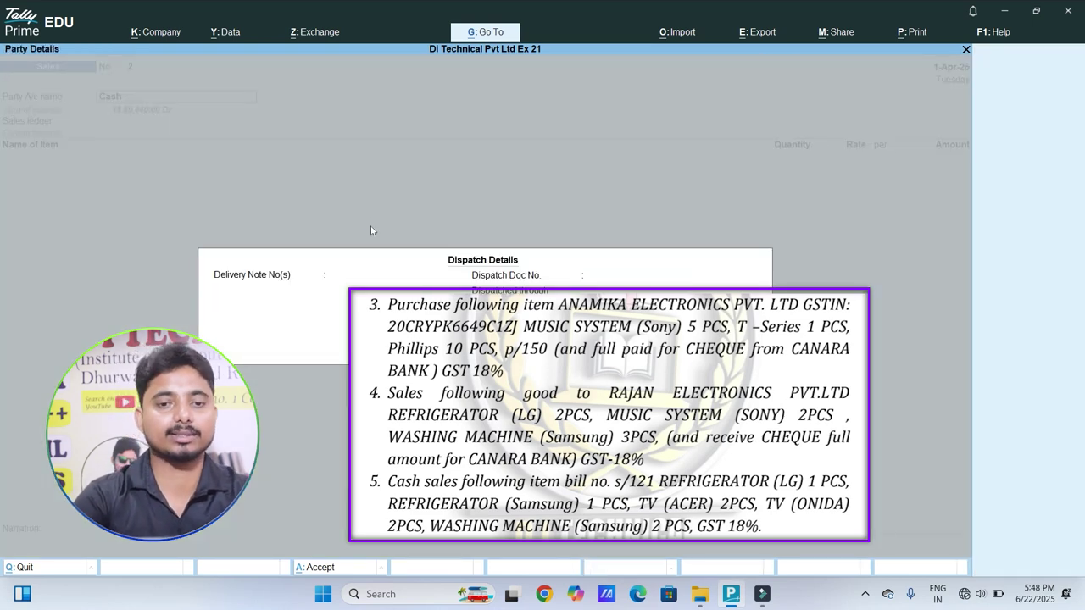
key(Return)
key(Return)
key(Return)
key(Return)
key(Return)
key(Return)
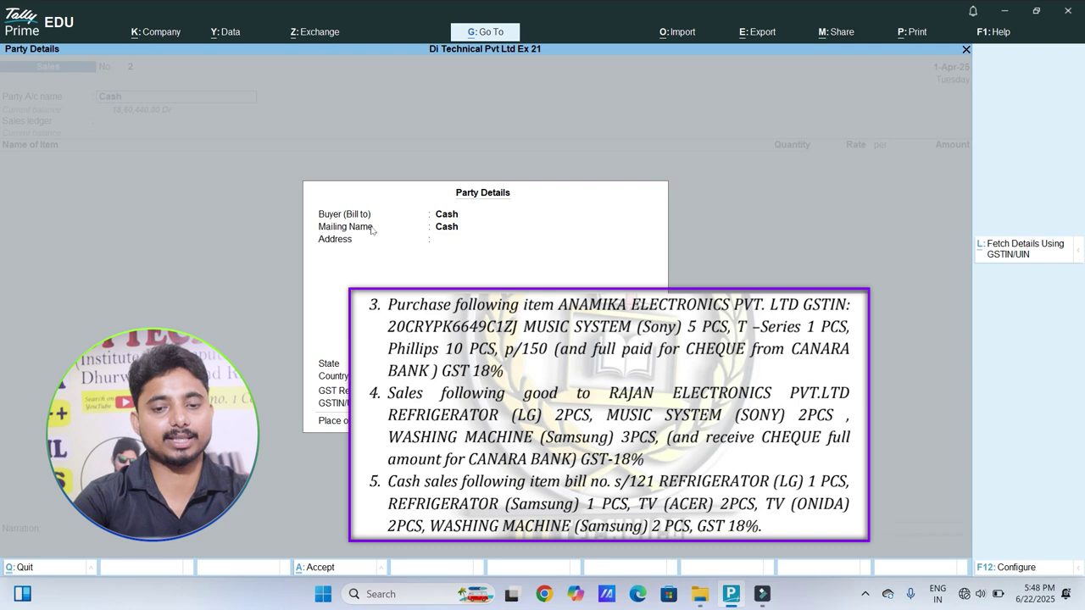
key(Return)
key(Return)
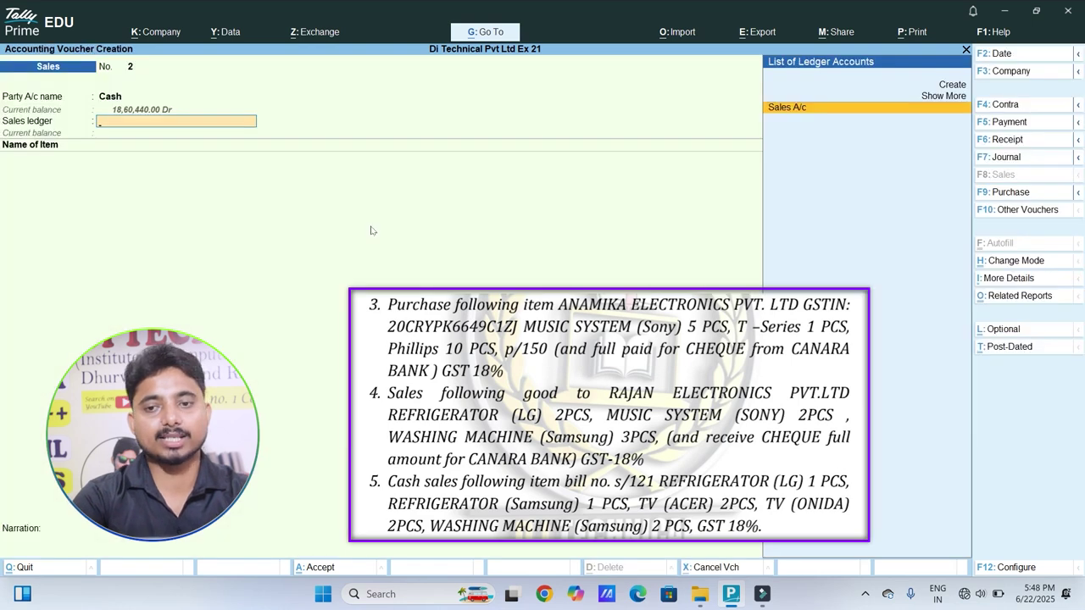
key(Return)
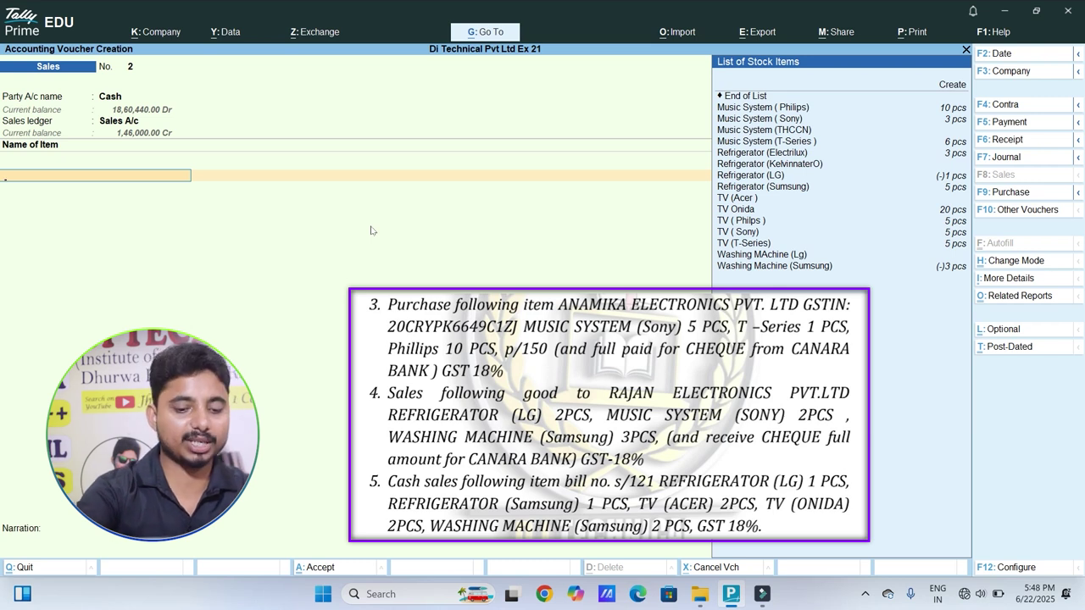
text(Re)
key(Down)
key(Down)
key(Down)
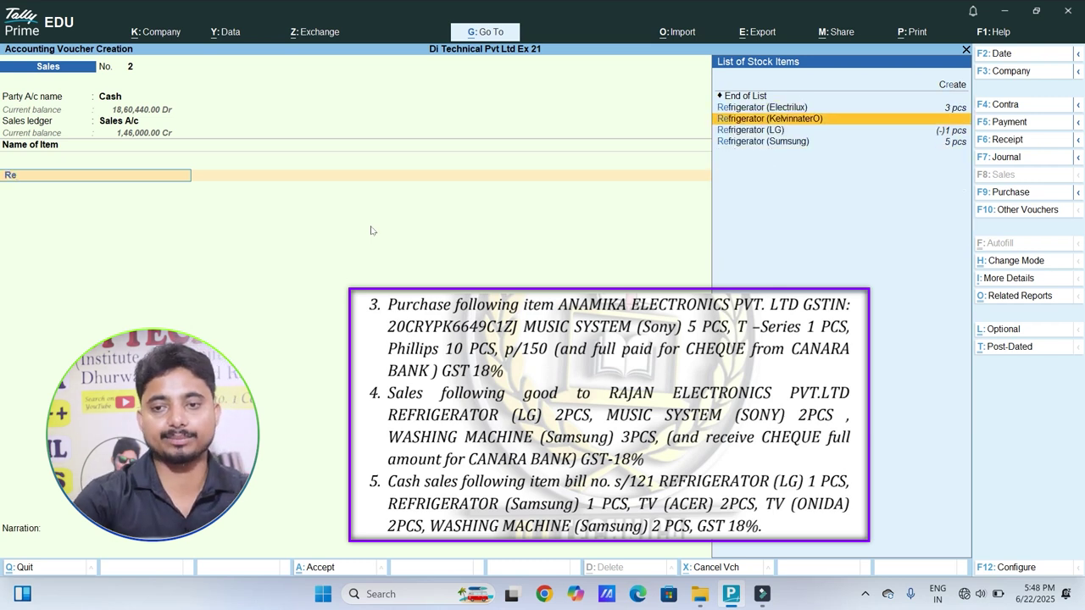
key(Return)
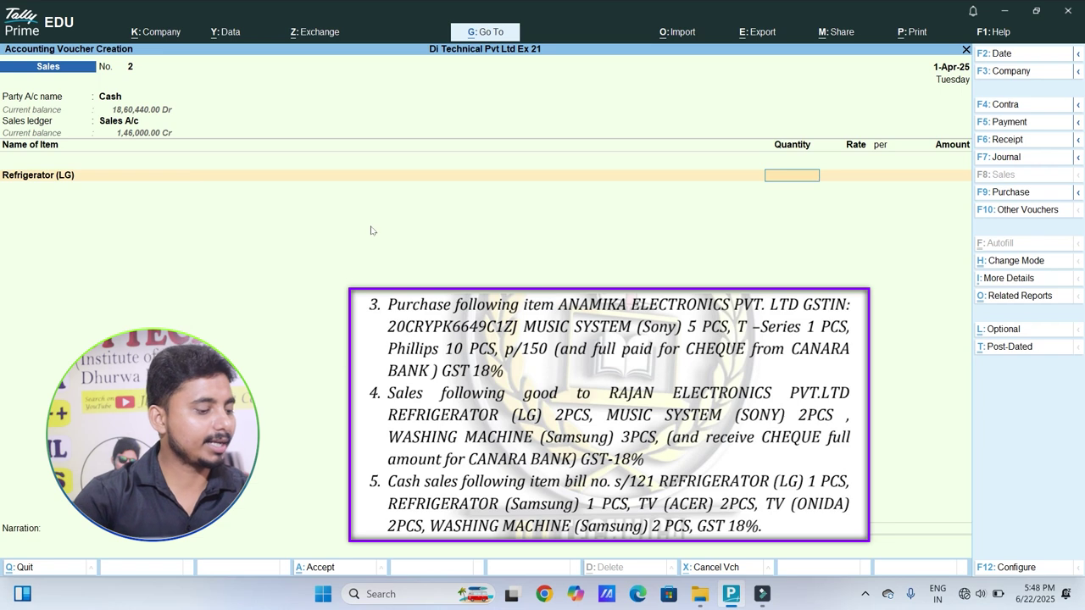
key(Return)
key(Return)
key(Return)
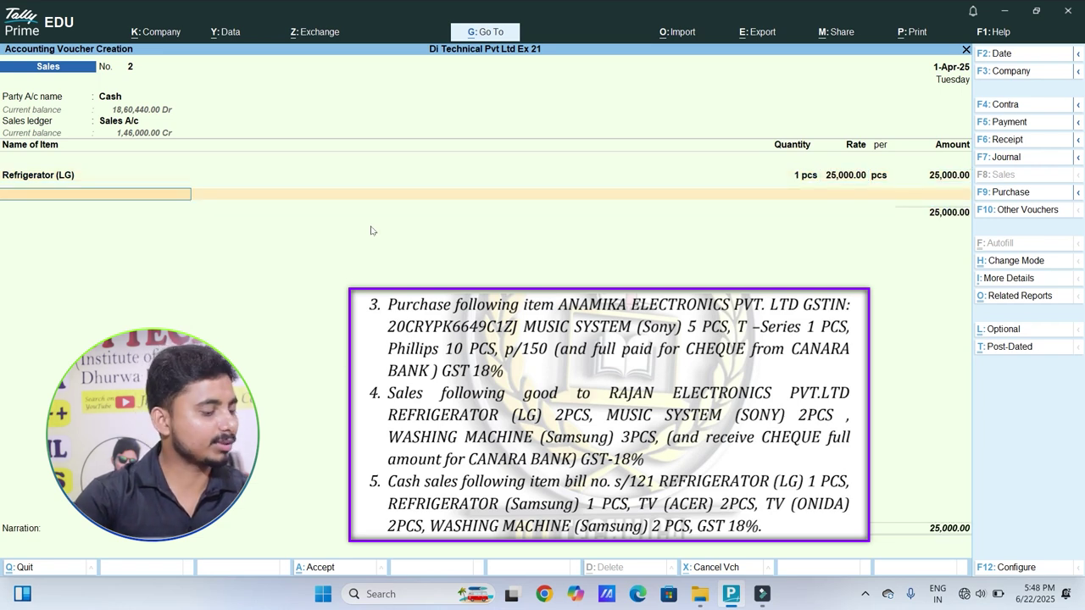
Step: Add 1 pc of Refrigerator (Samsung) at 30,000, bringing the total to 55,000
text(Ref)
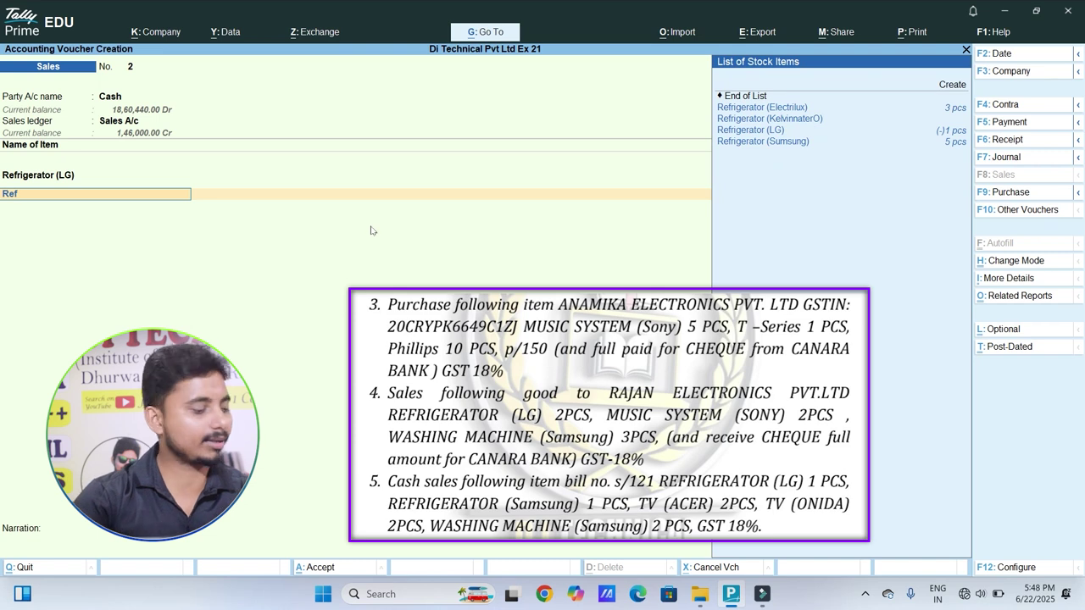
key(Down)
key(Down)
key(Down)
key(Down)
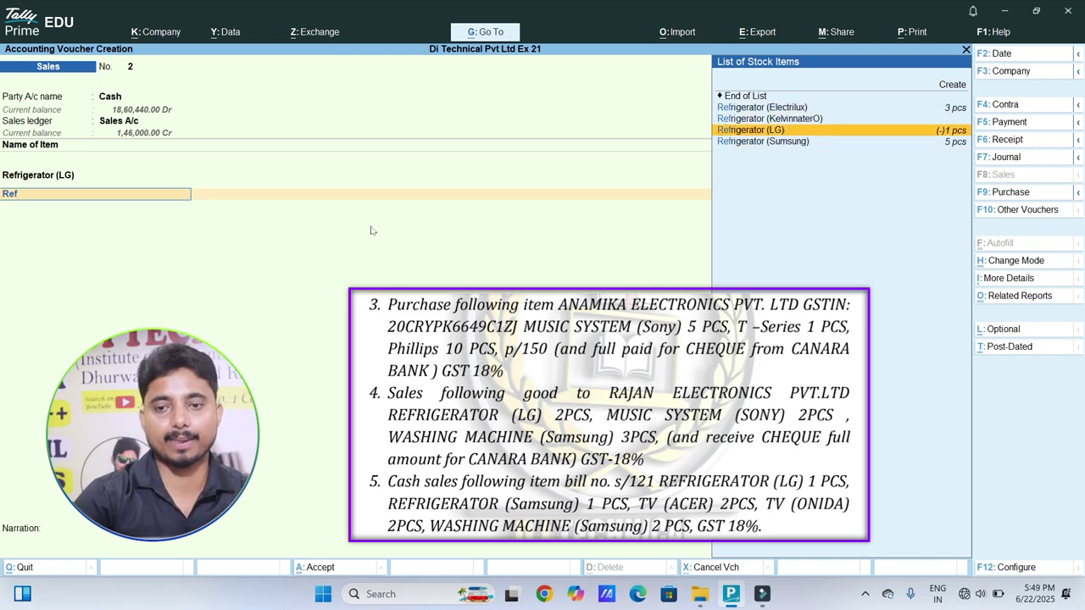
key(Return)
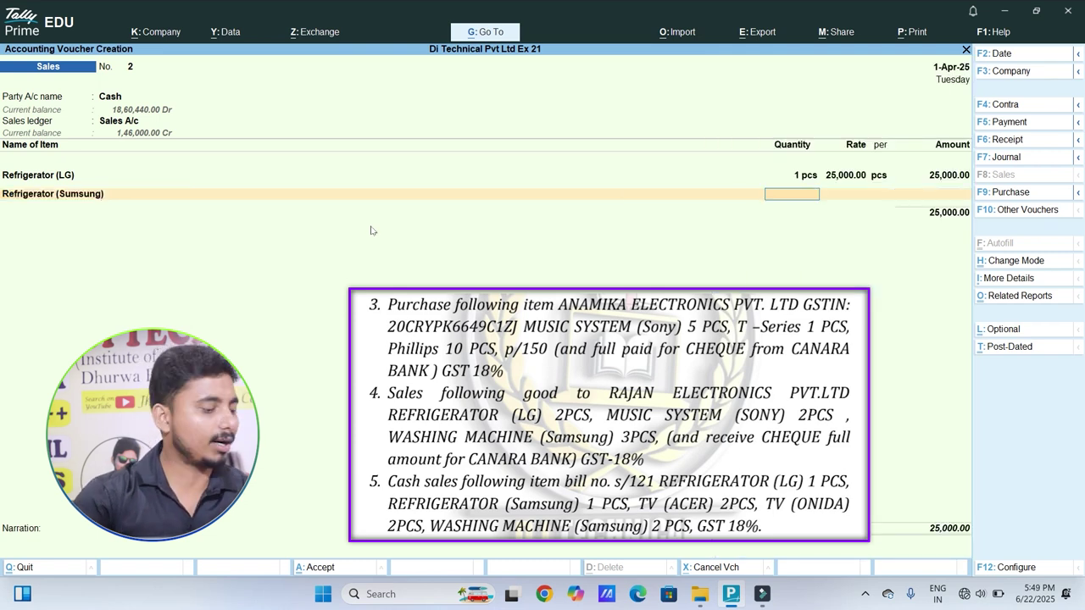
text(1)
key(Return)
text(300000.00)
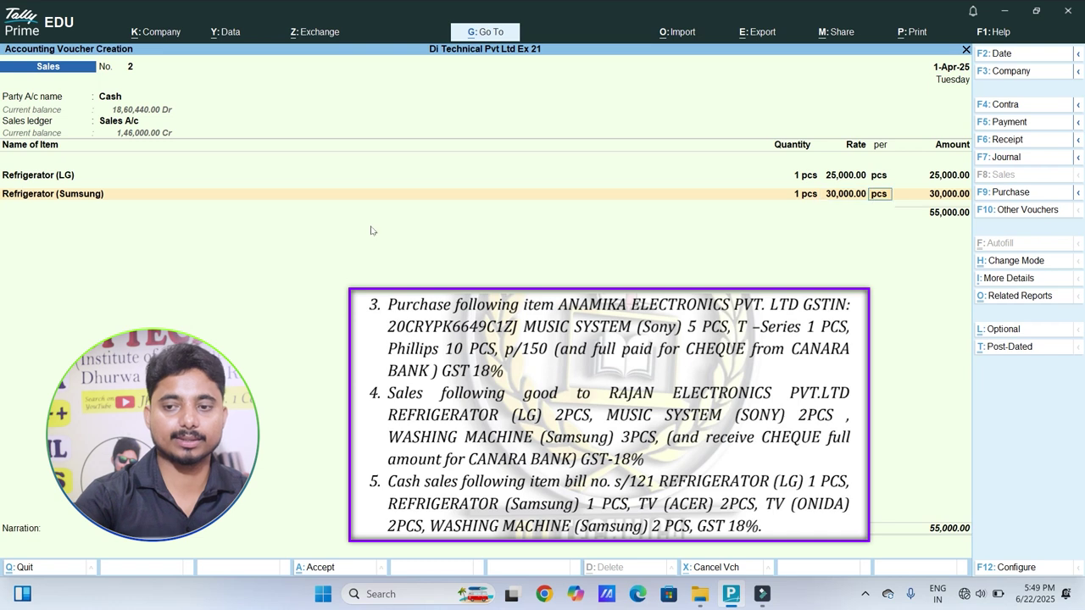
key(Return)
key(Return)
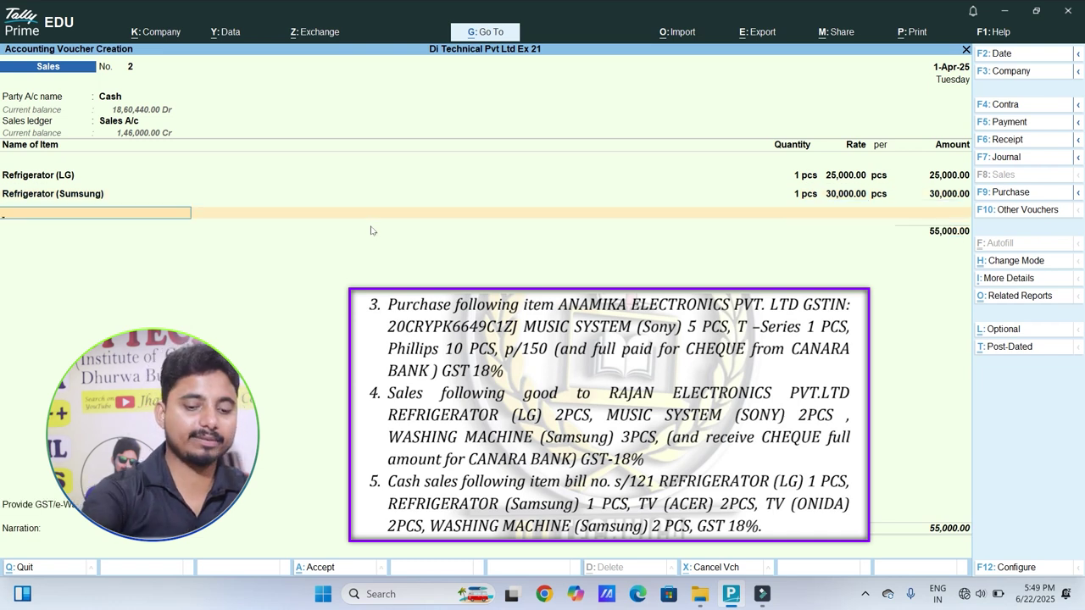
Step: Add TV (Acer) and TV Onida to the cash sale, 2 pcs each
text(Tv)
key(Down)
key(Down)
key(Down)
key(Down)
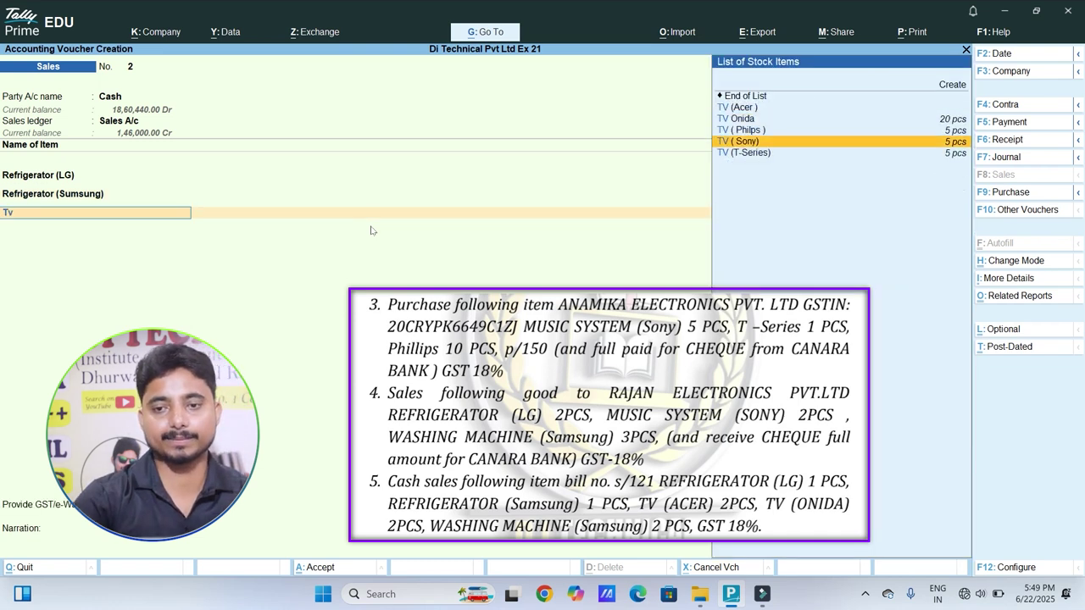
key(Up)
key(Up)
key(Up)
key(Return)
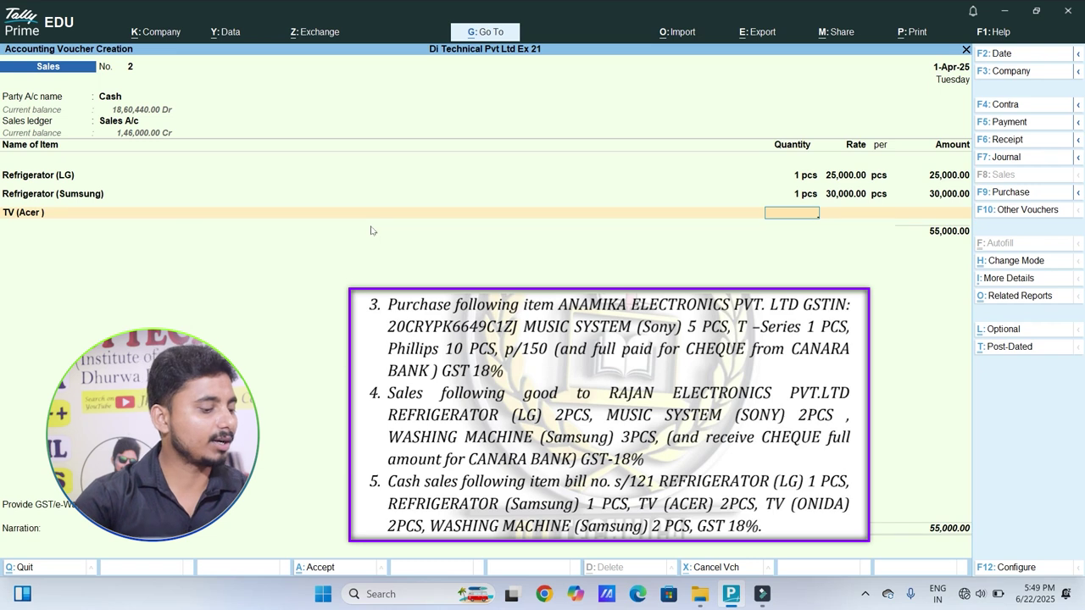
key(Return)
key(Return)
key(Return)
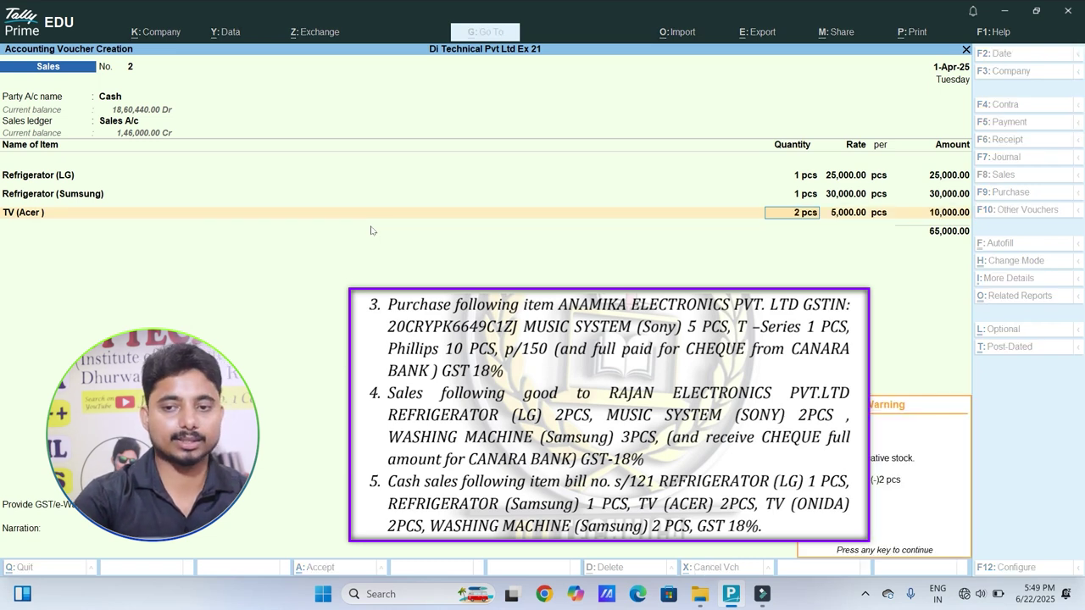
text(Tv)
key(Down)
key(Down)
key(Down)
key(Up)
key(Return)
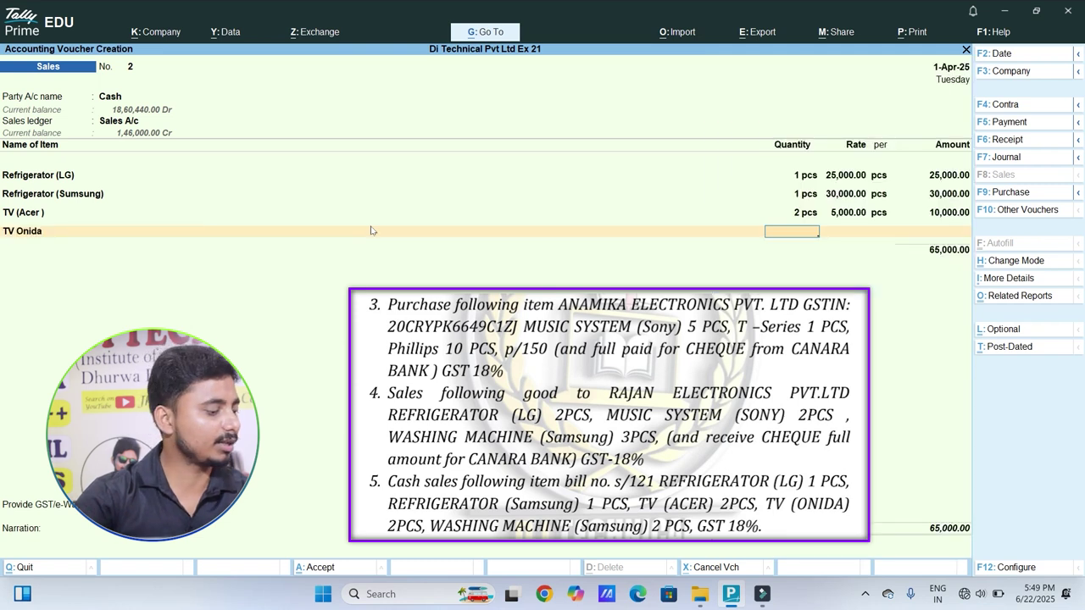
text(2)
key(Return)
key(Return)
key(Return)
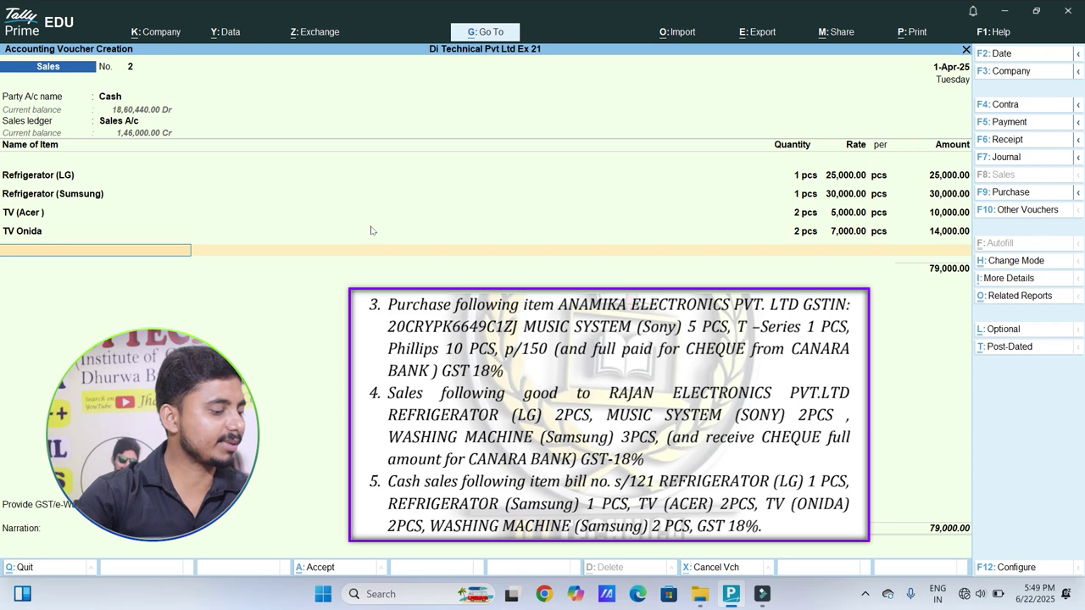
Step: Add Washing Machine (Sumsung), 2 pcs at 12,000 (24,000), and close the item list
text(Wa)
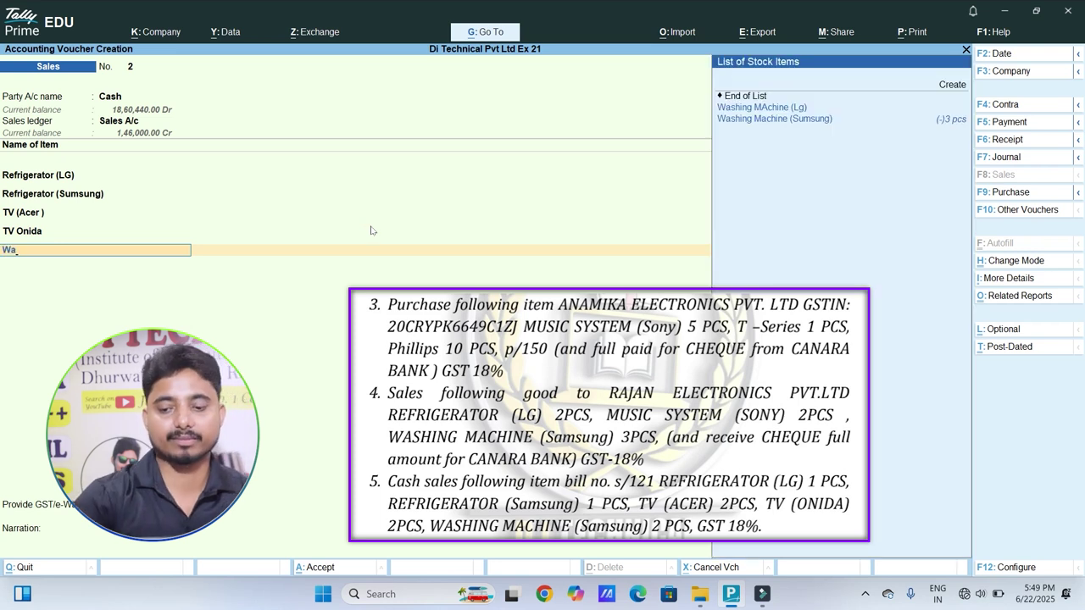
key(Down)
key(Return)
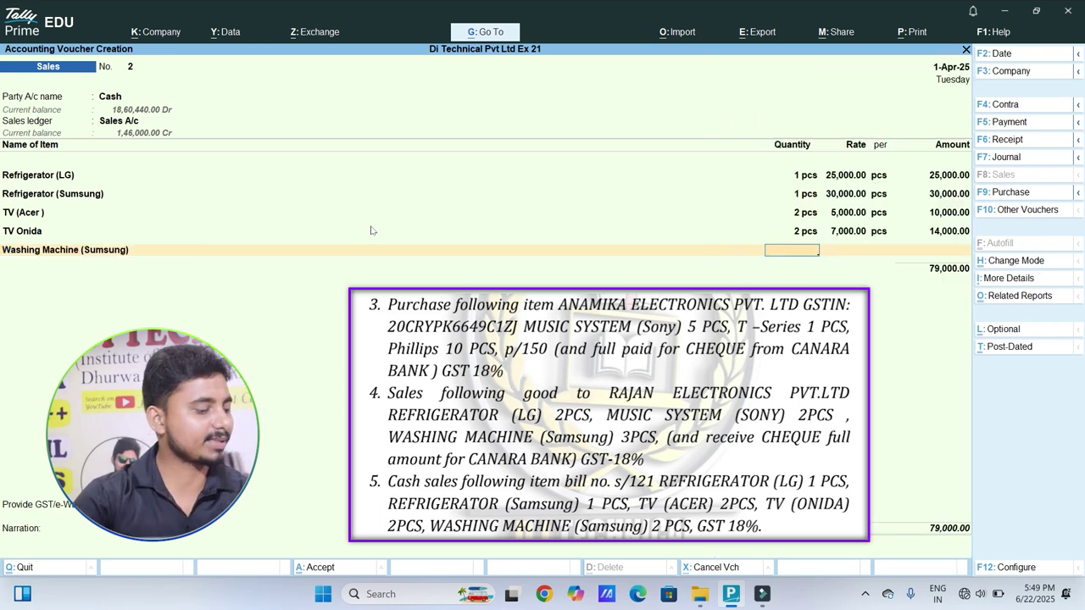
text(2)
key(Return)
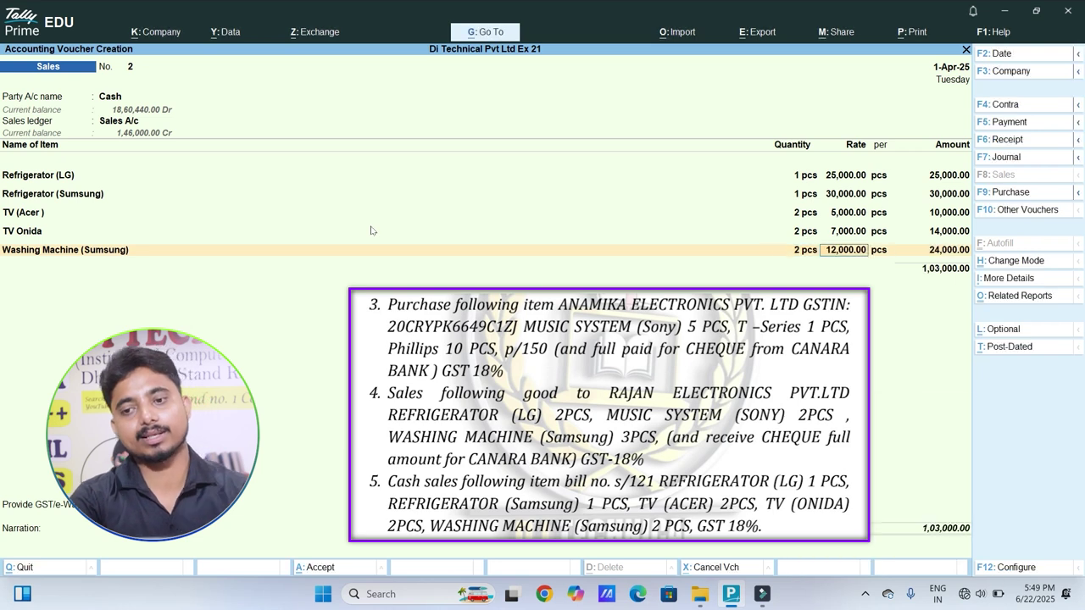
key(Return)
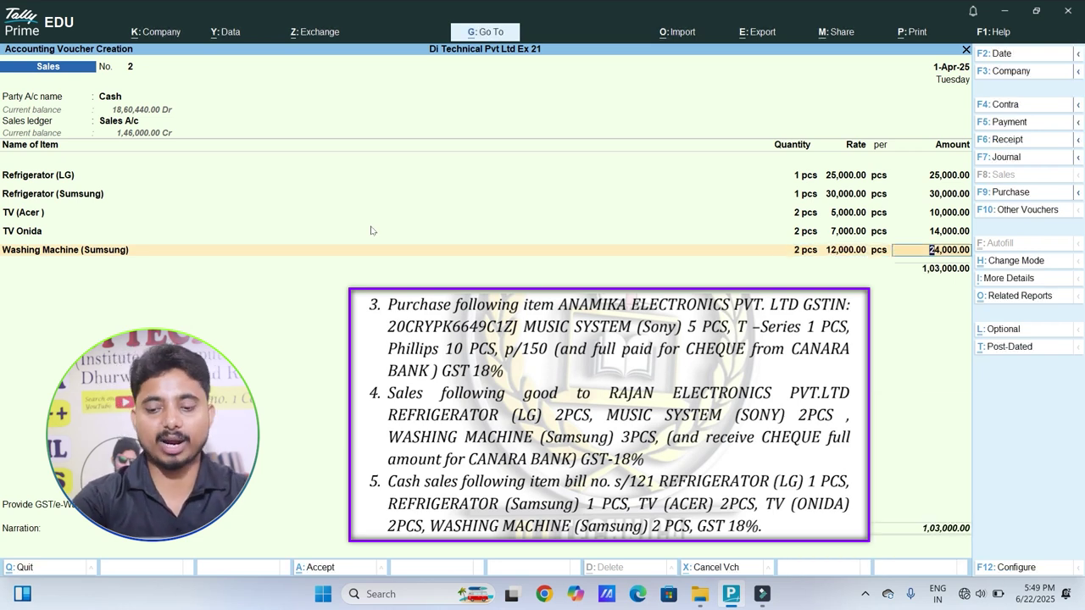
key(Return)
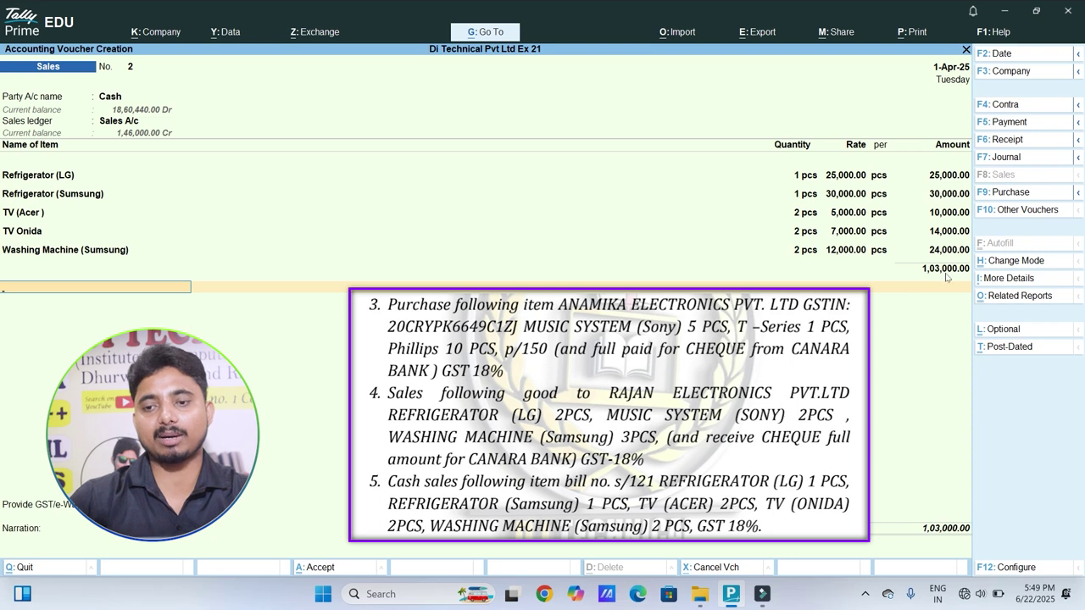
key(Return)
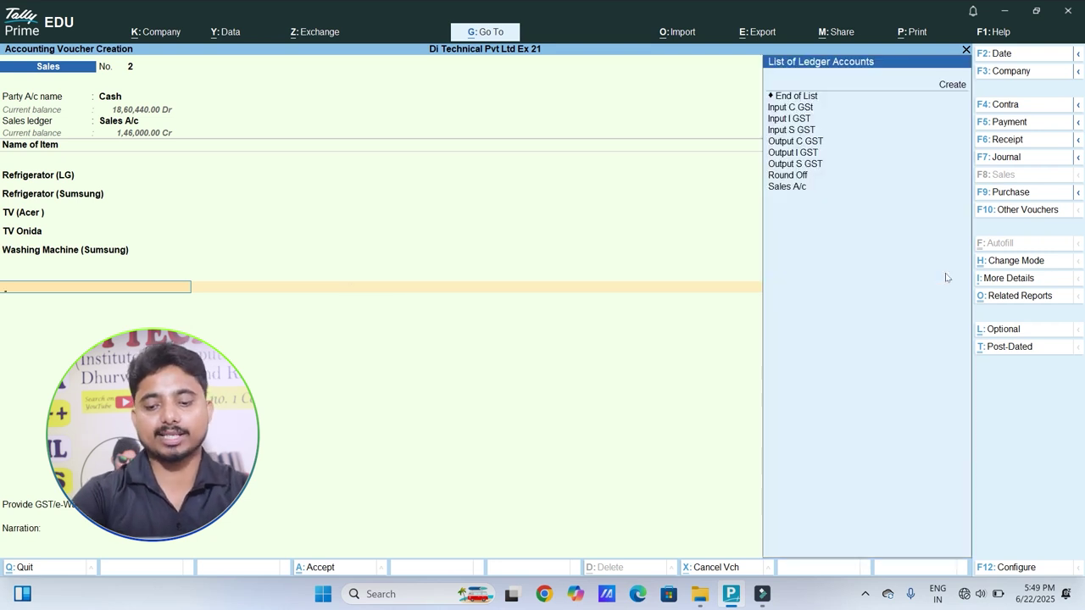
Step: Apply Output C GST and Output S GST of 9,270 each, then save the voucher
text(c)
key(Down)
key(Down)
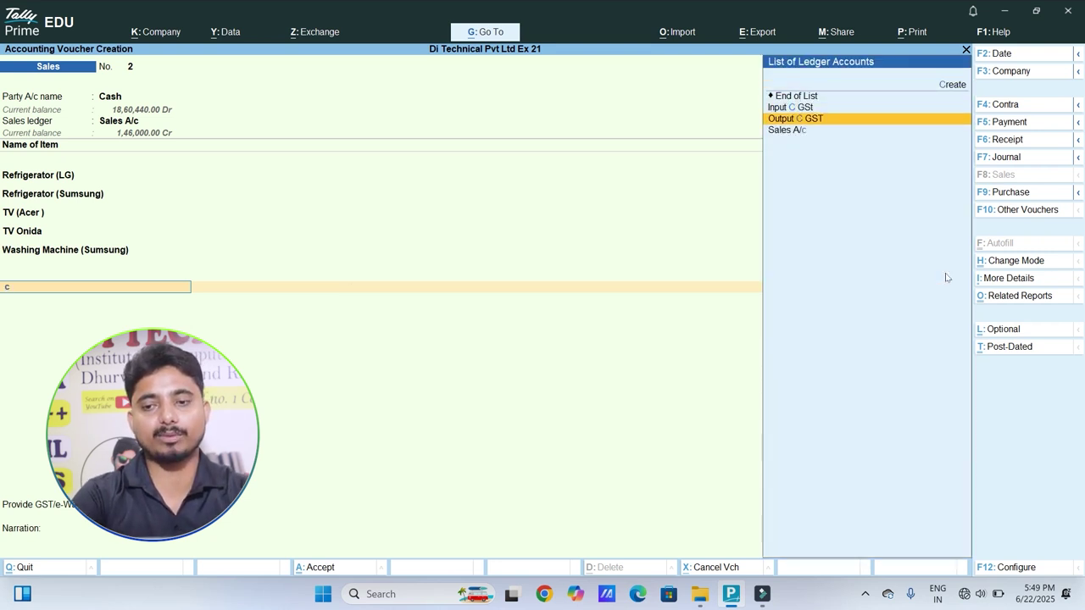
key(Return)
key(Return)
key(Down)
key(Down)
key(Down)
key(Down)
key(Down)
key(Down)
key(Return)
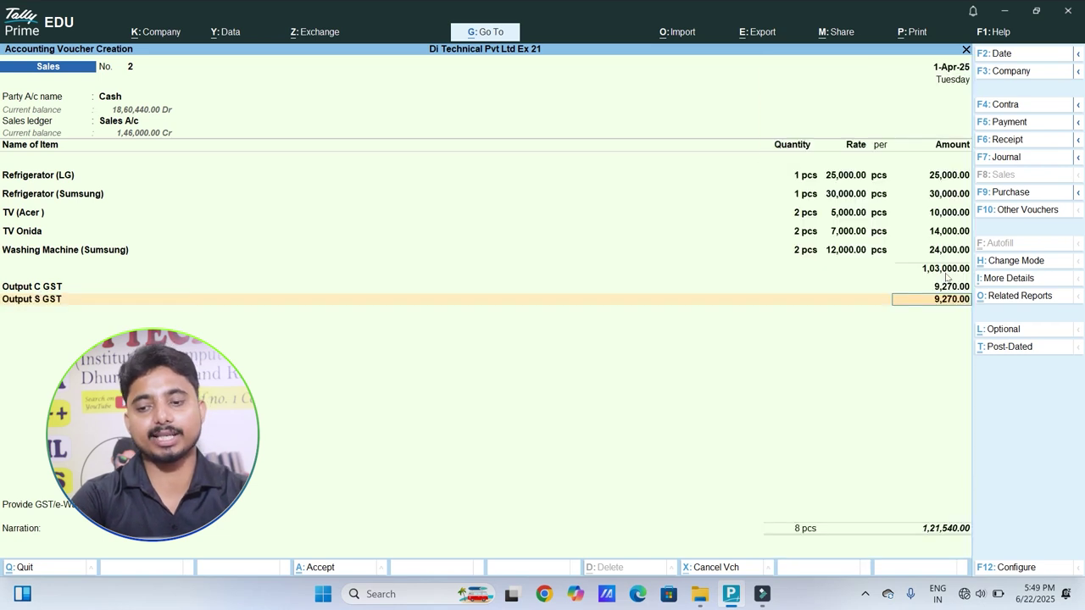
key(Return)
key(Return)
key(Return)
key(Return)
key(Return)
key(Return)
key(Return)
key(Return)
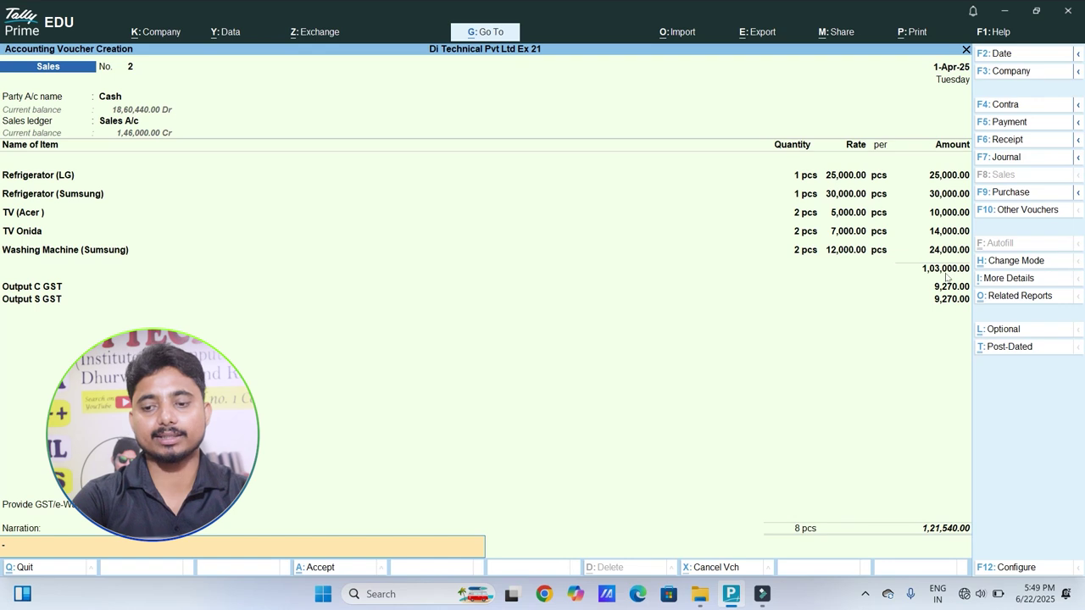
key(Return)
key(Return)
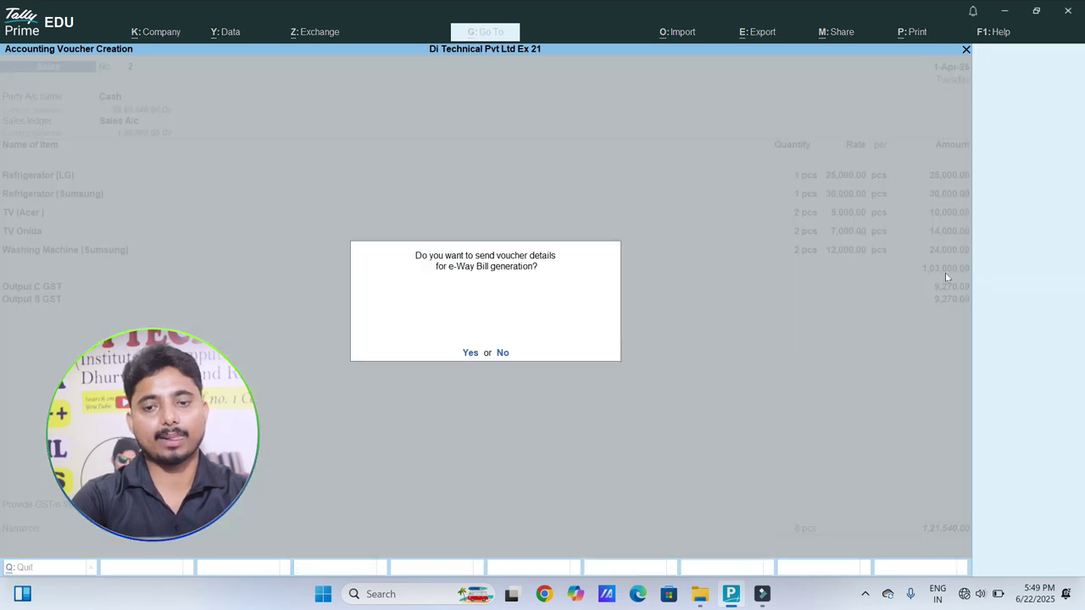
key(Return)
key(Return)
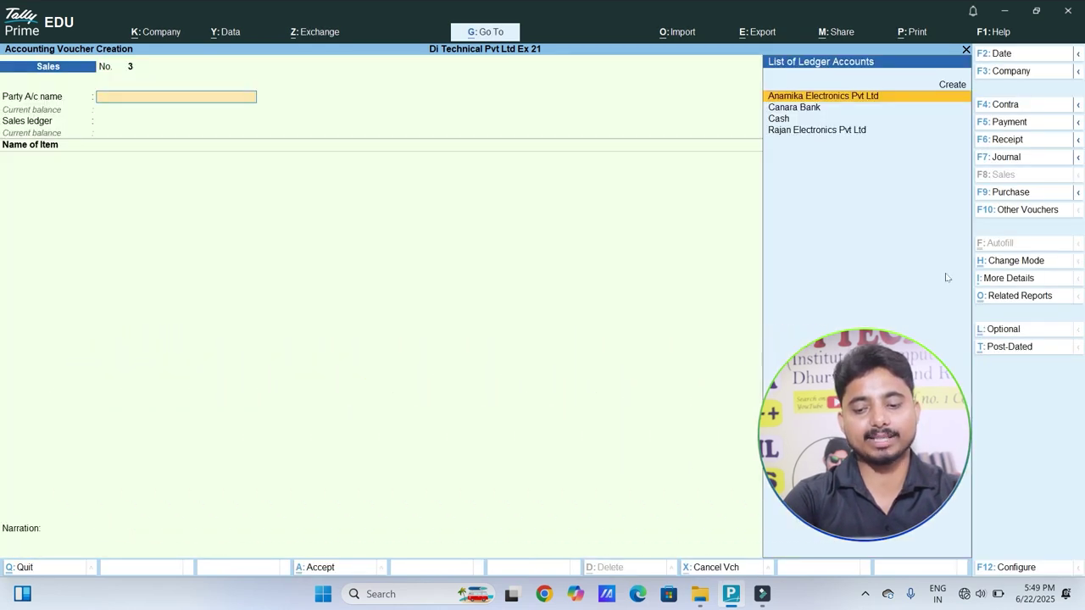
Step: Reopen sales voucher No. 2 and generate its Tax Invoice print preview
key(Page_Up)
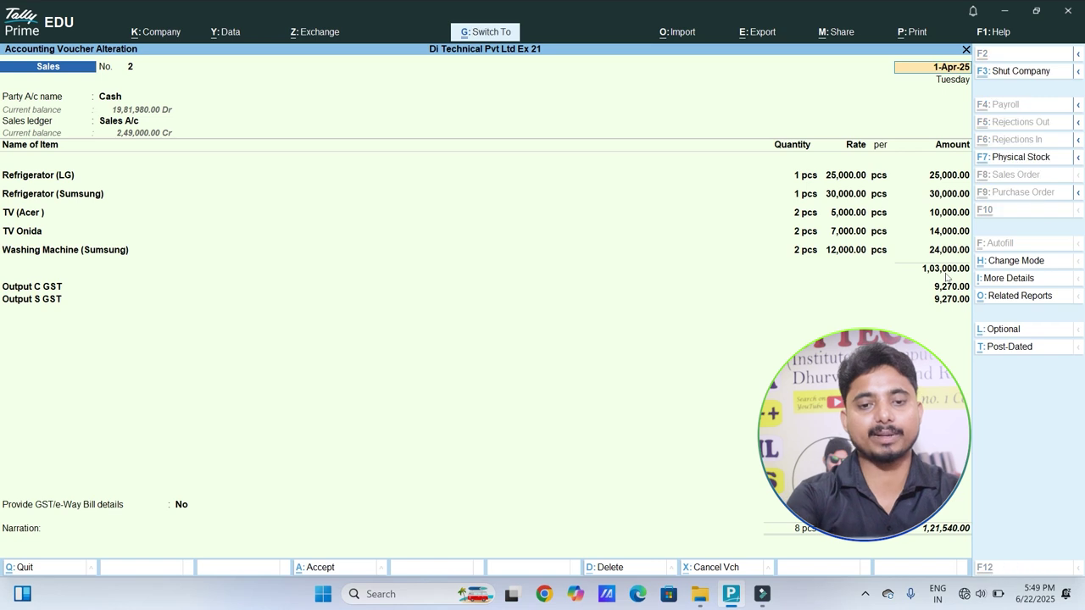
key(ctrl+p)
key(Left)
key(Return)
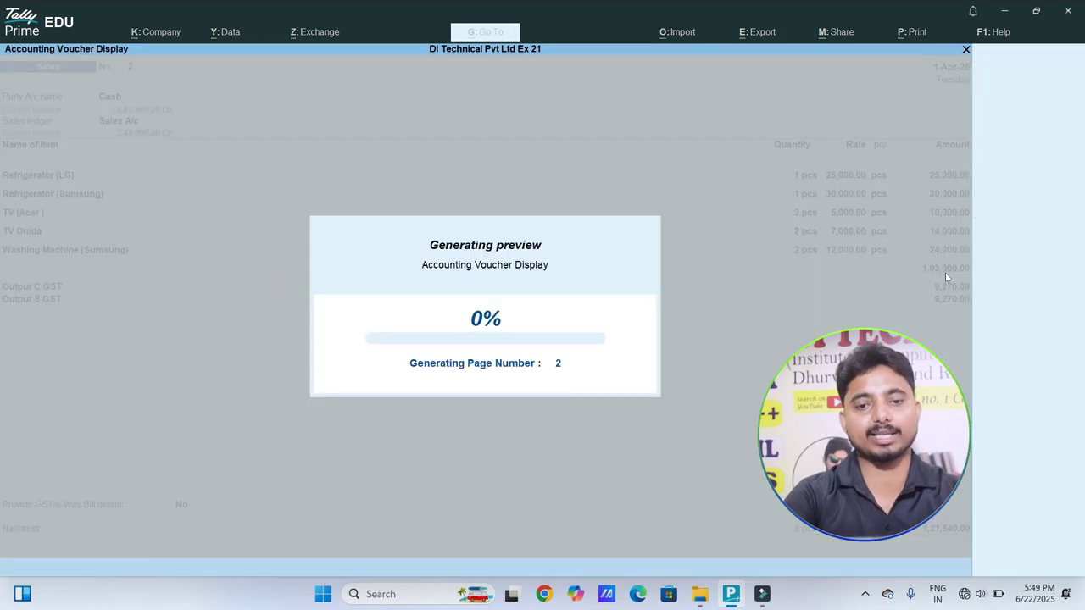
Step: Enlarge and scroll through the Tax Invoice preview, then close it back to print settings
key(alt+z)
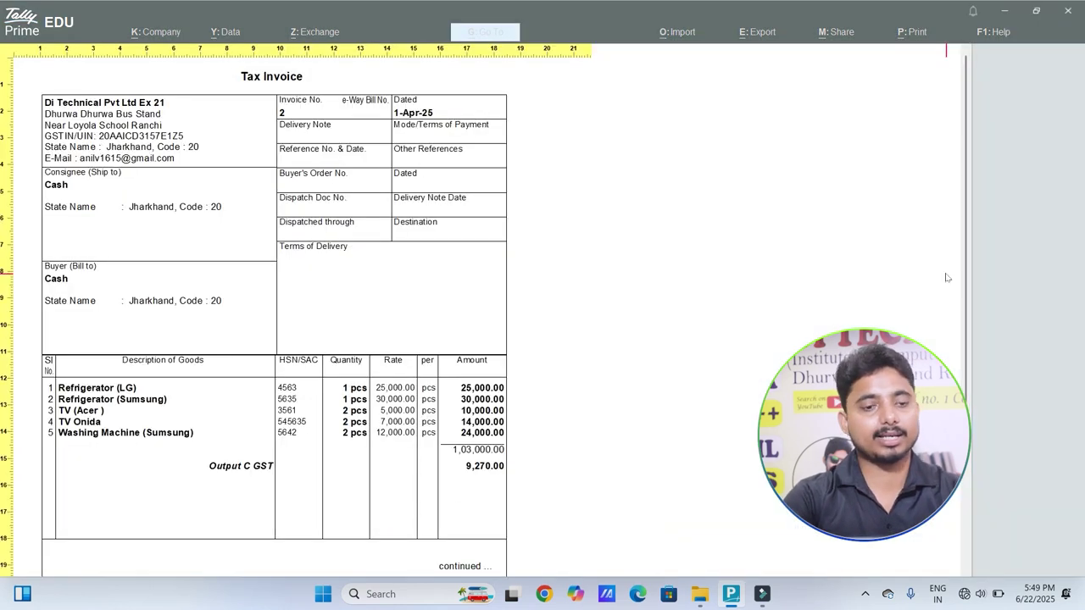
scroll(947, 277, down, 10)
scroll(947, 277, down, 5)
scroll(947, 277, up, 8)
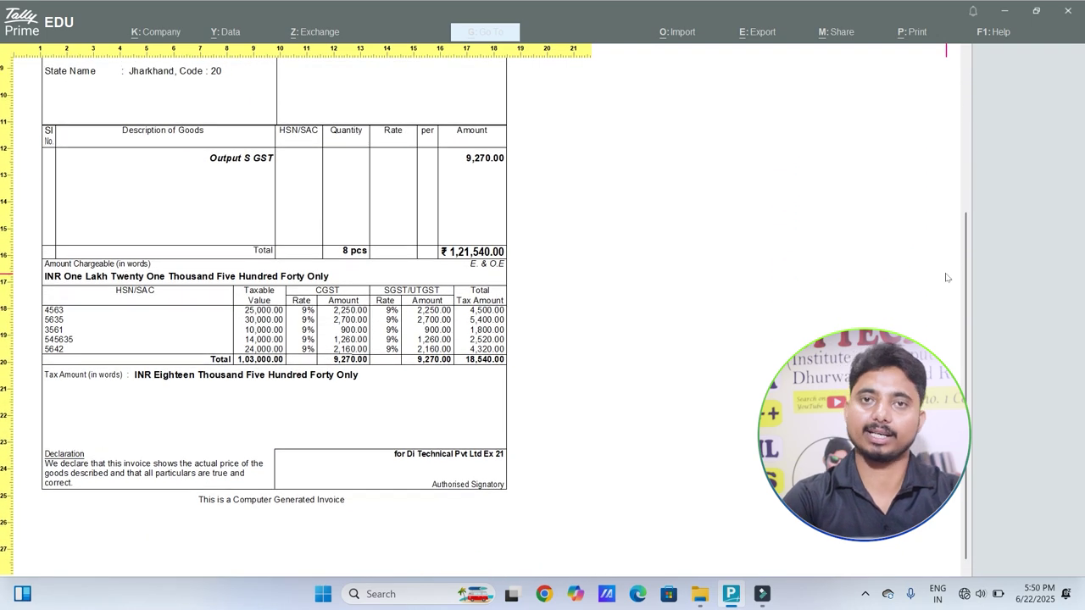
scroll(947, 277, up, 5)
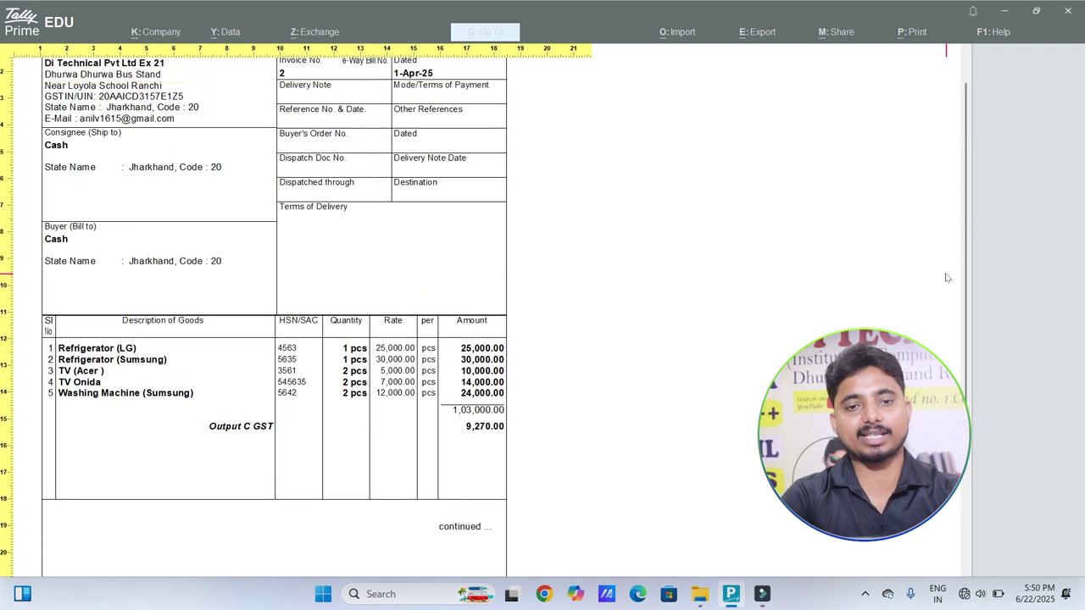
key(Escape)
key(Escape)
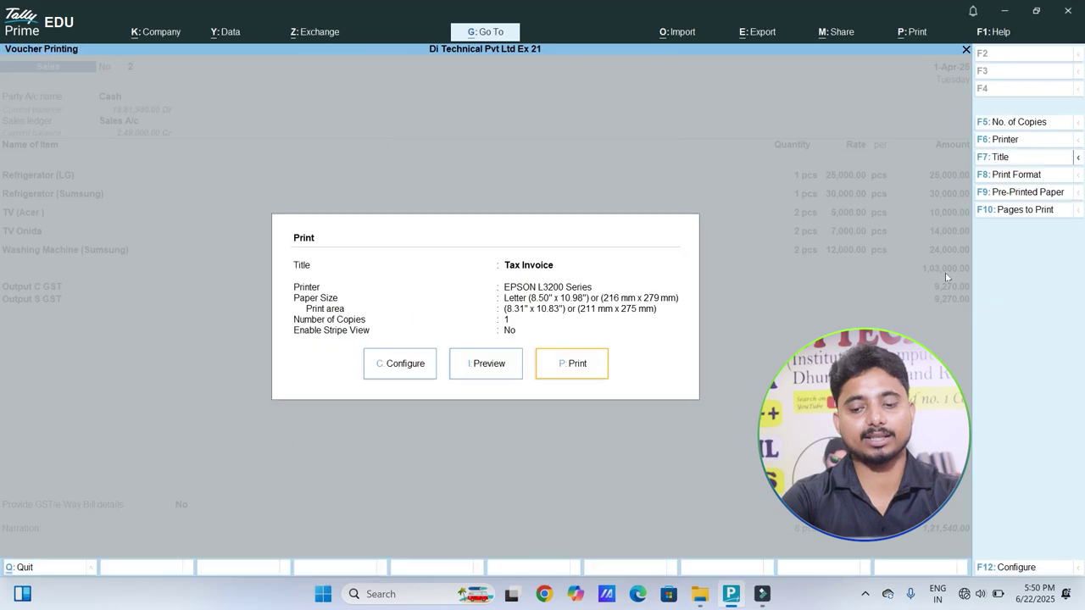